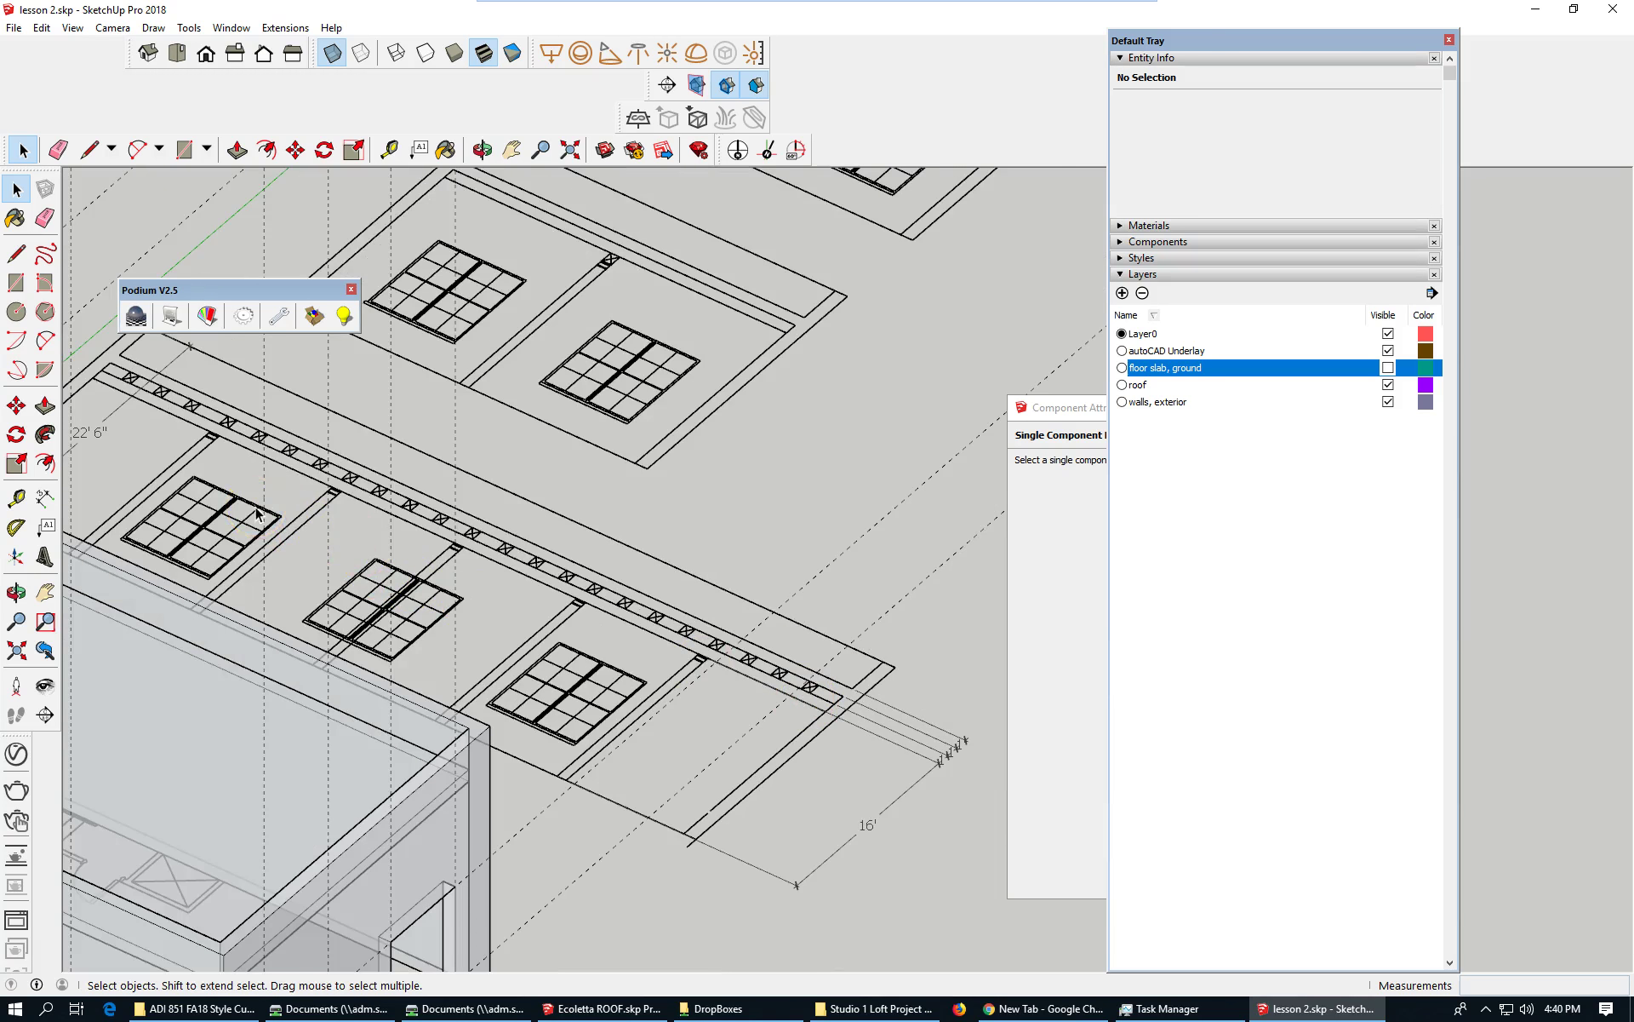
- Turn off the roof layer's visibility and assign the roof slab group inside the walls to the roof layer
{"action": "scroll", "coordinate": [919, 723], "scroll_direction": "down", "scroll_amount": 3}
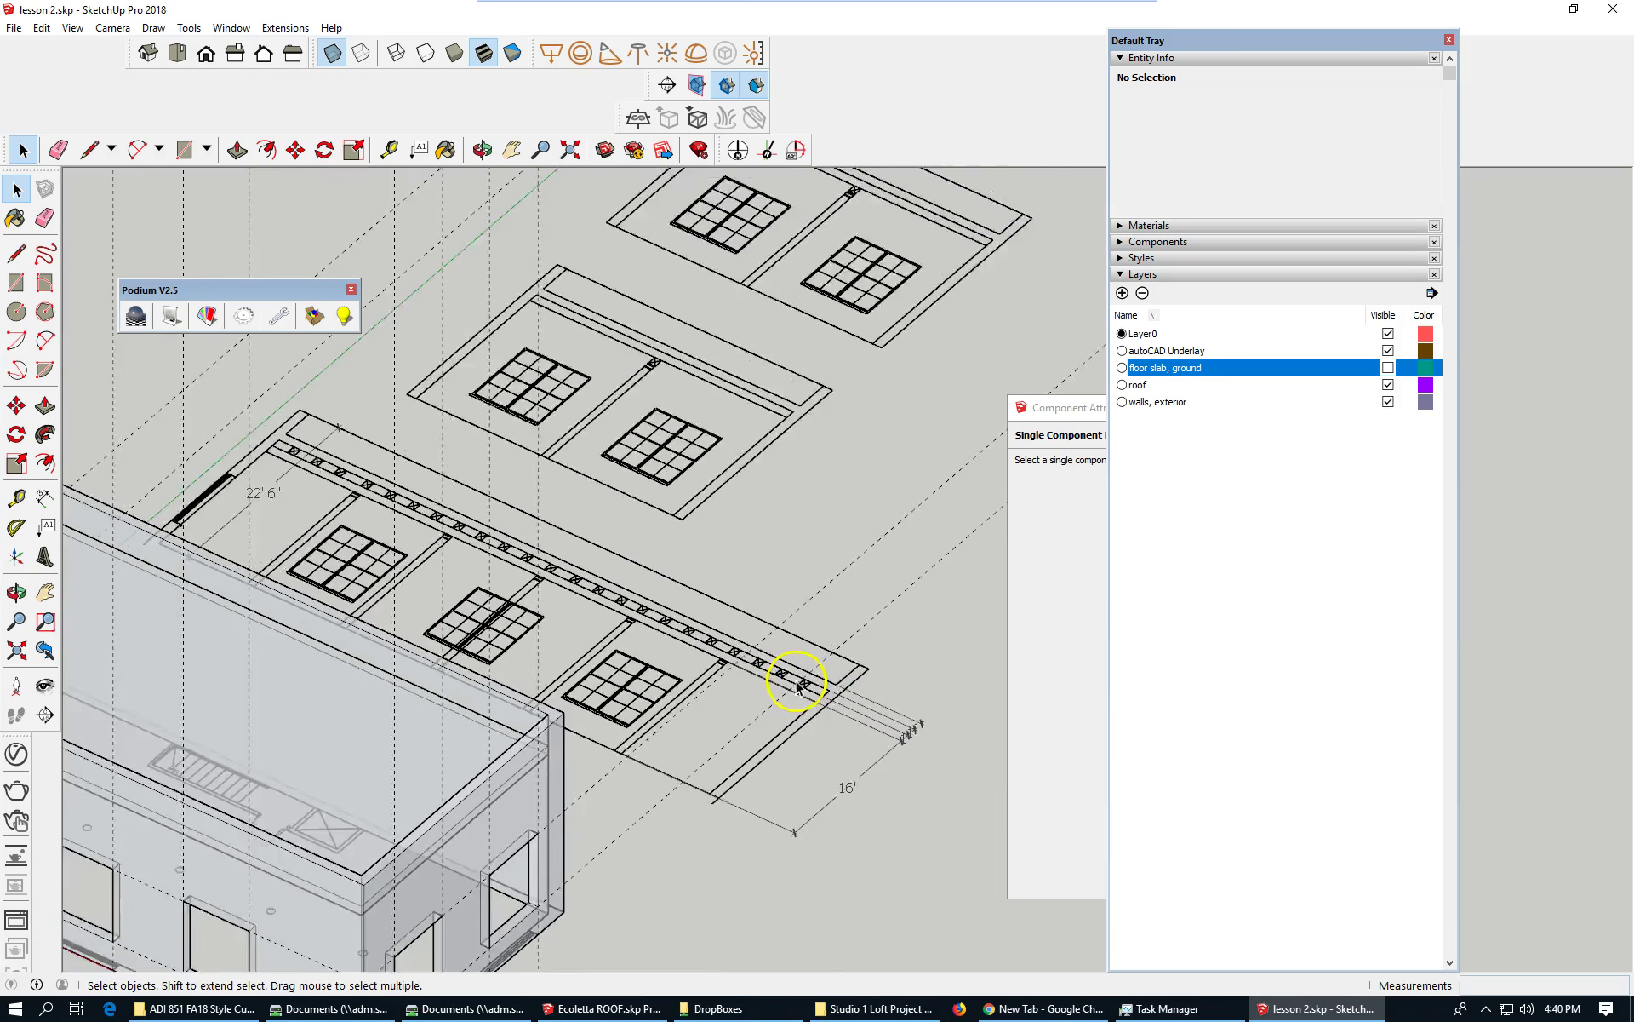
{"action": "scroll", "coordinate": [755, 539], "scroll_direction": "down", "scroll_amount": 3}
{"action": "middle_click_drag", "start_coordinate": [347, 747], "coordinate": [396, 804]}
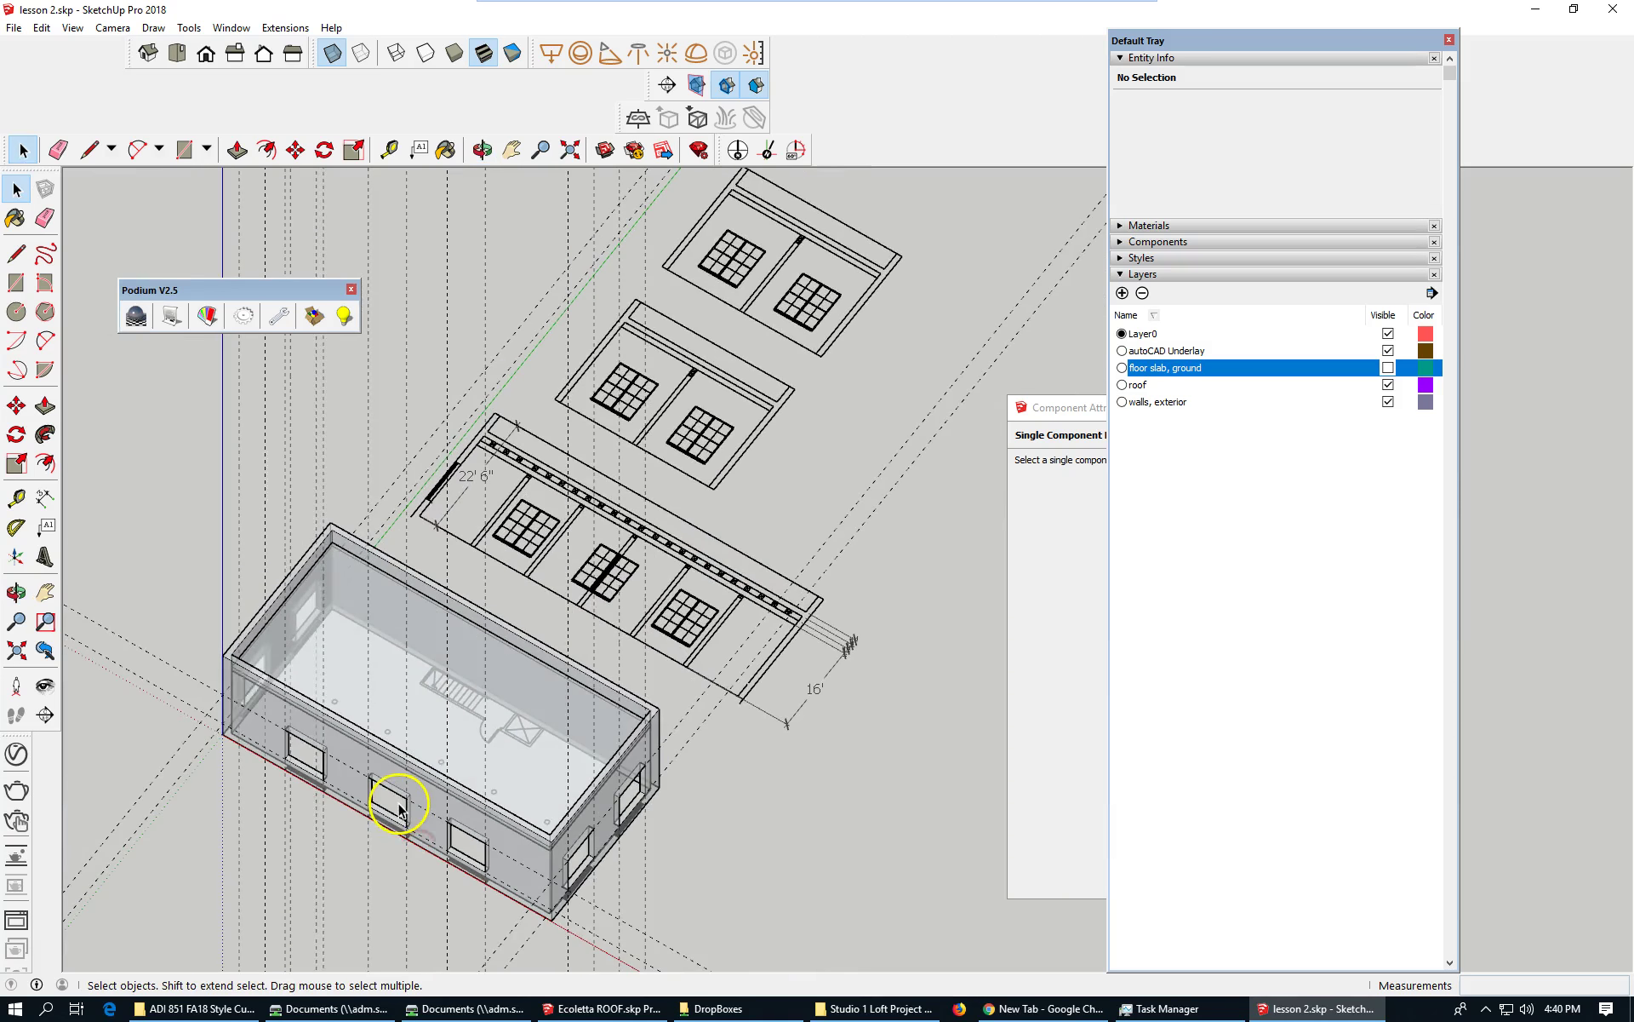
{"action": "left_click", "coordinate": [1389, 385]}
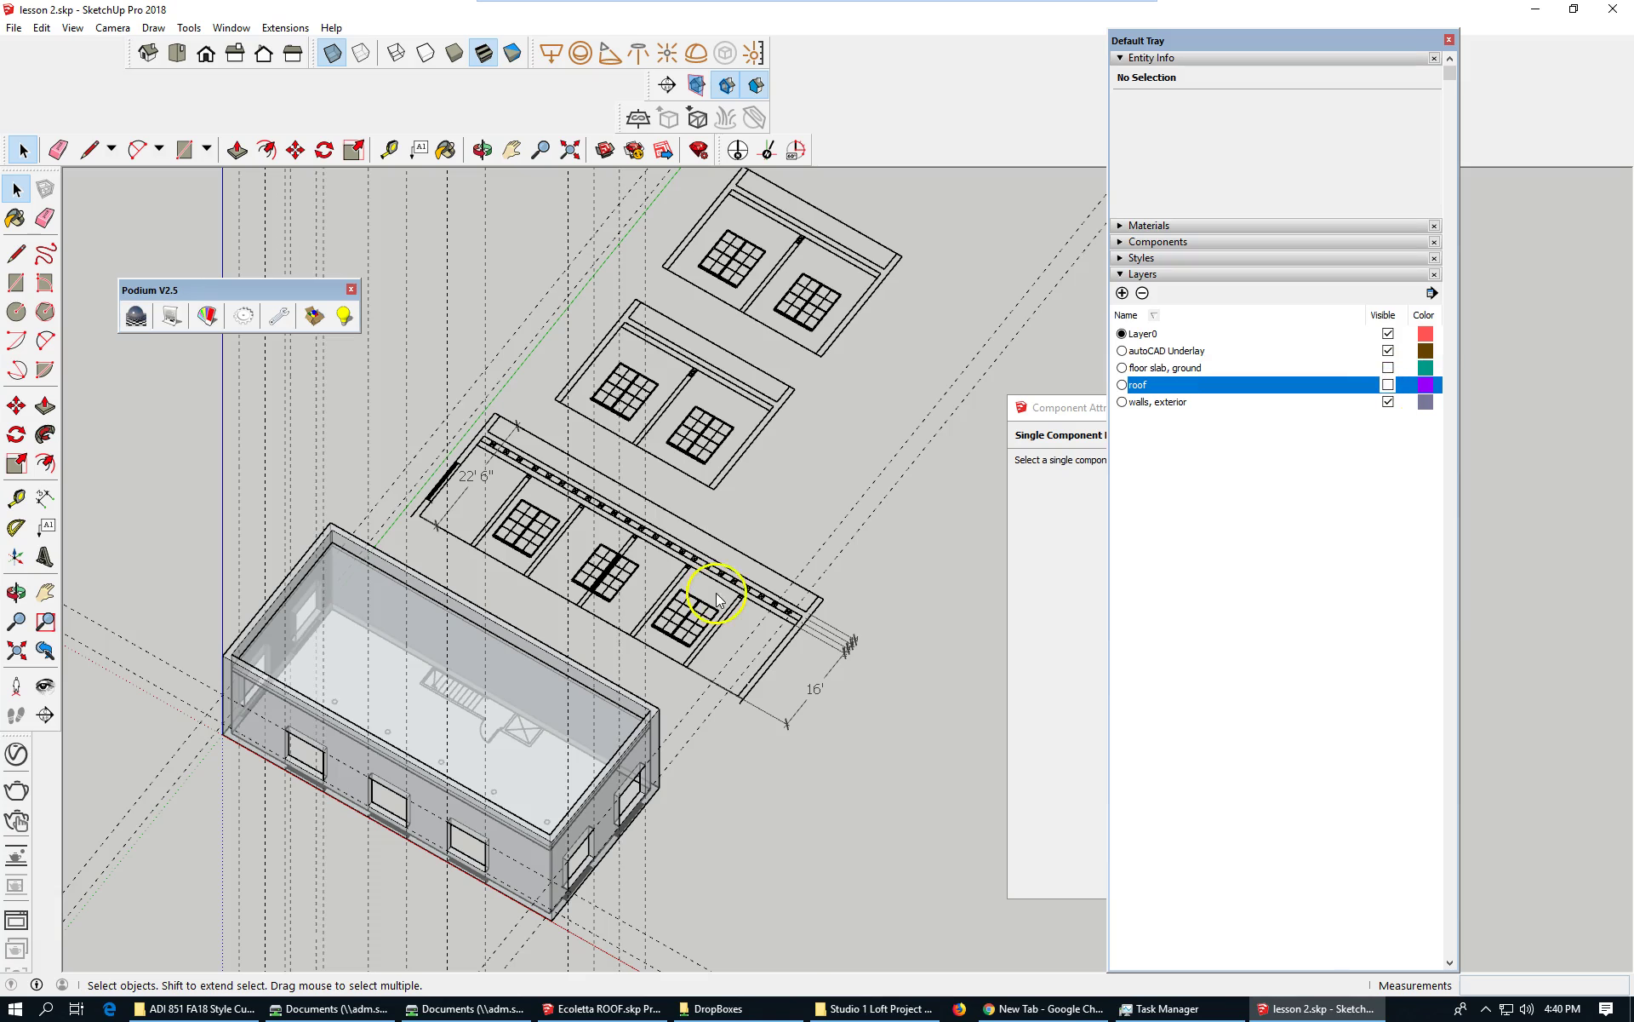
{"action": "left_click", "coordinate": [429, 658]}
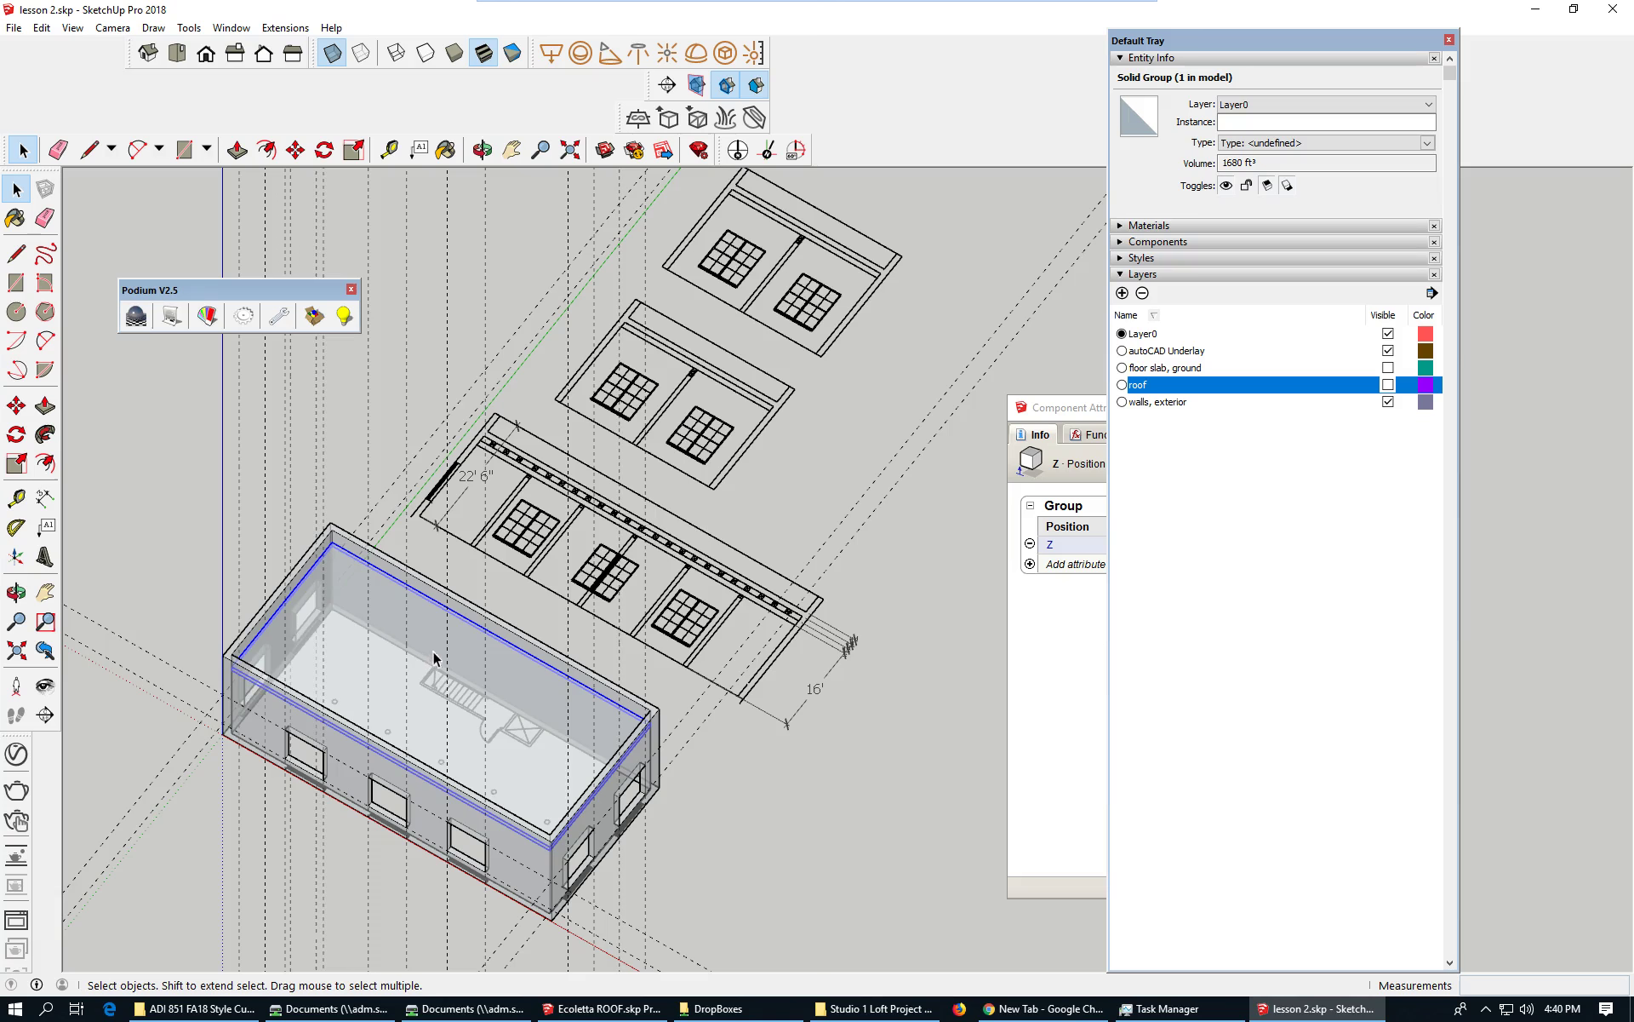
{"action": "left_click", "coordinate": [1306, 103]}
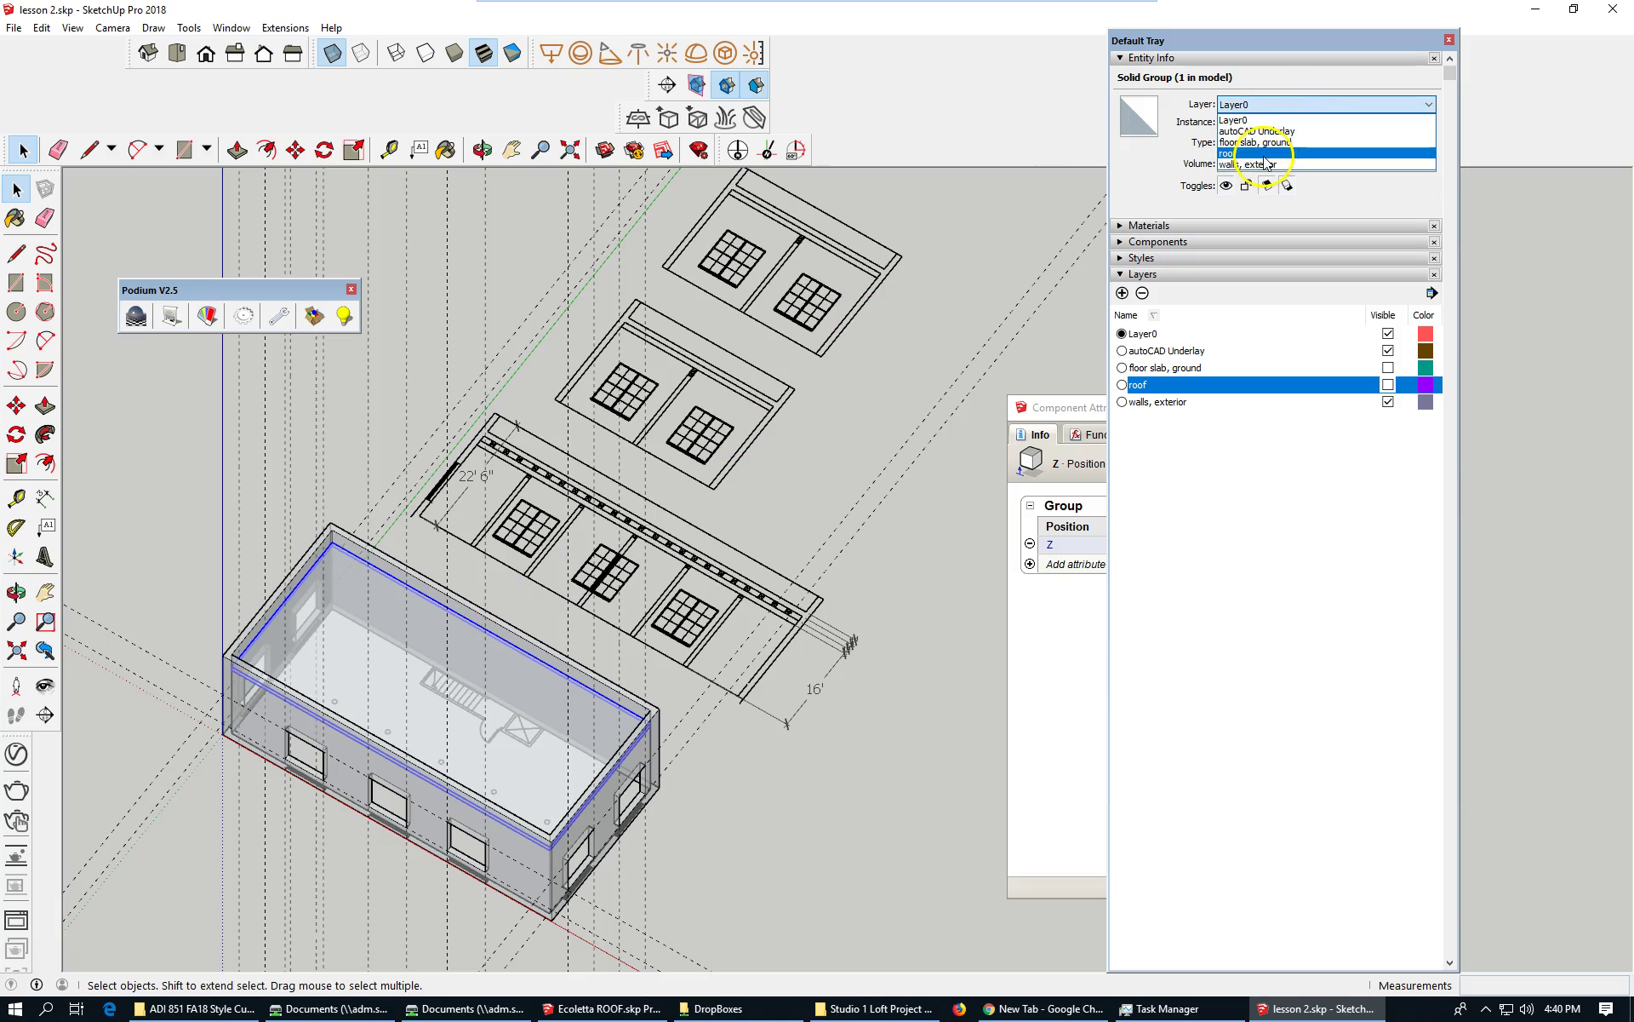
{"action": "left_click", "coordinate": [1265, 155]}
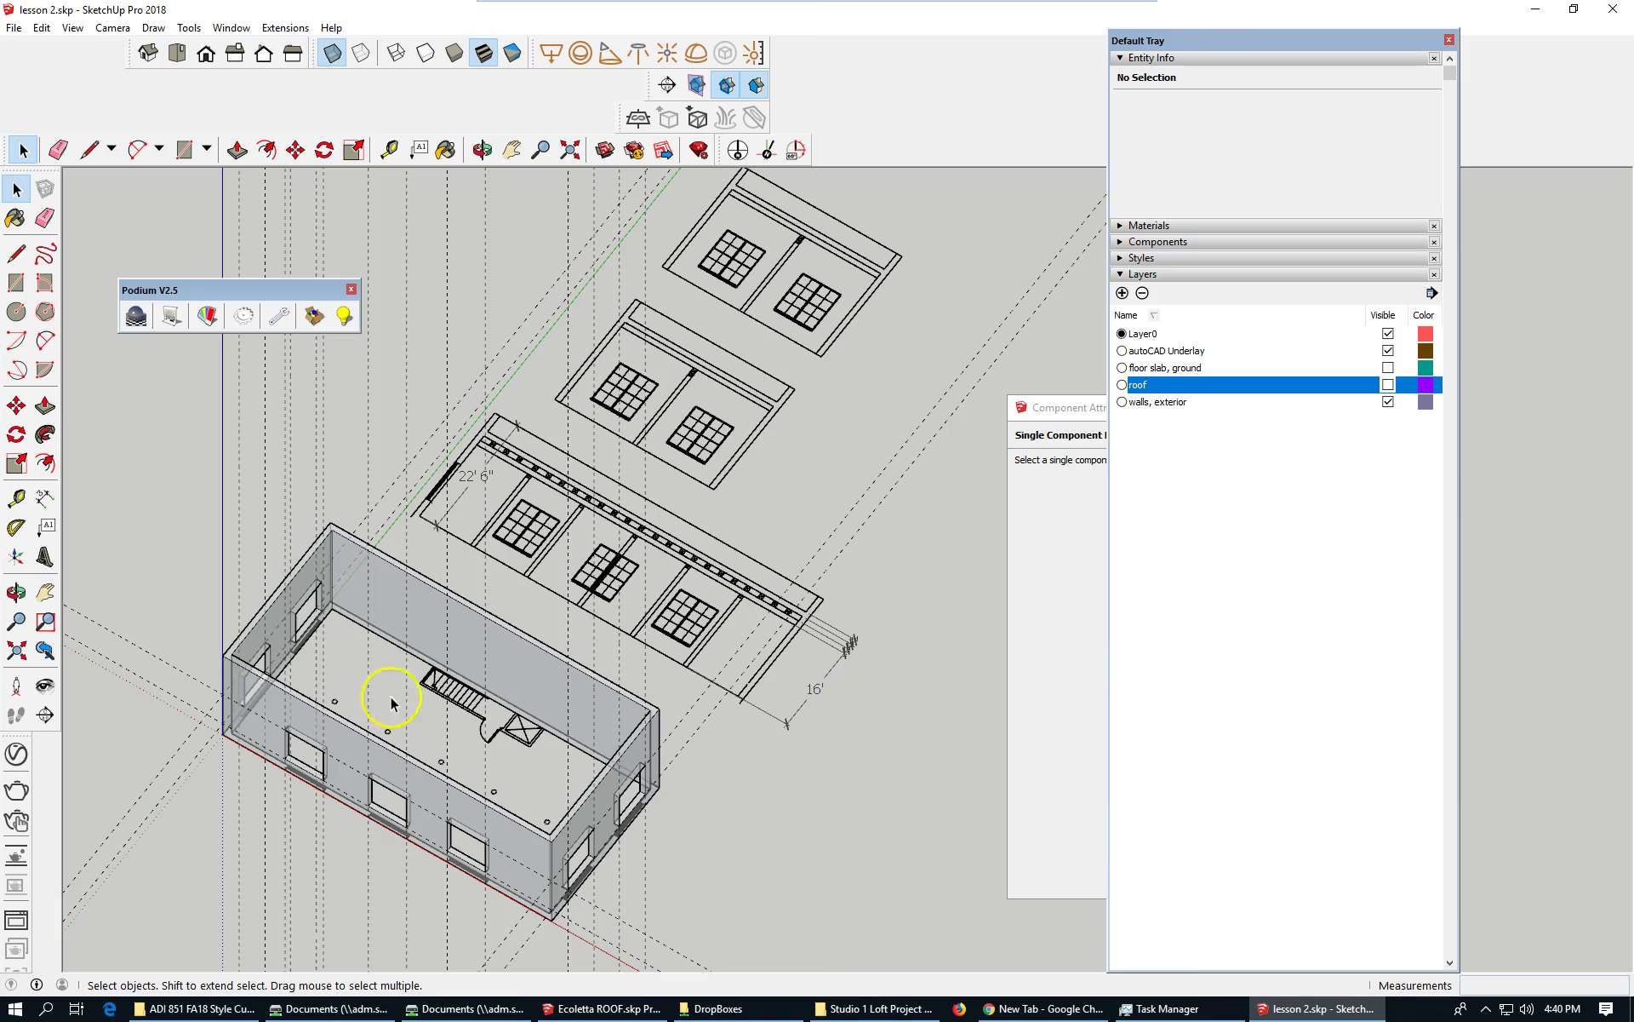
- Delete the group of vertical guides running along the building's end near the blue axis
{"action": "scroll", "coordinate": [402, 706], "scroll_direction": "up", "scroll_amount": 4}
{"action": "scroll", "coordinate": [519, 604], "scroll_direction": "down", "scroll_amount": 6}
{"action": "scroll", "coordinate": [460, 645], "scroll_direction": "down", "scroll_amount": 3}
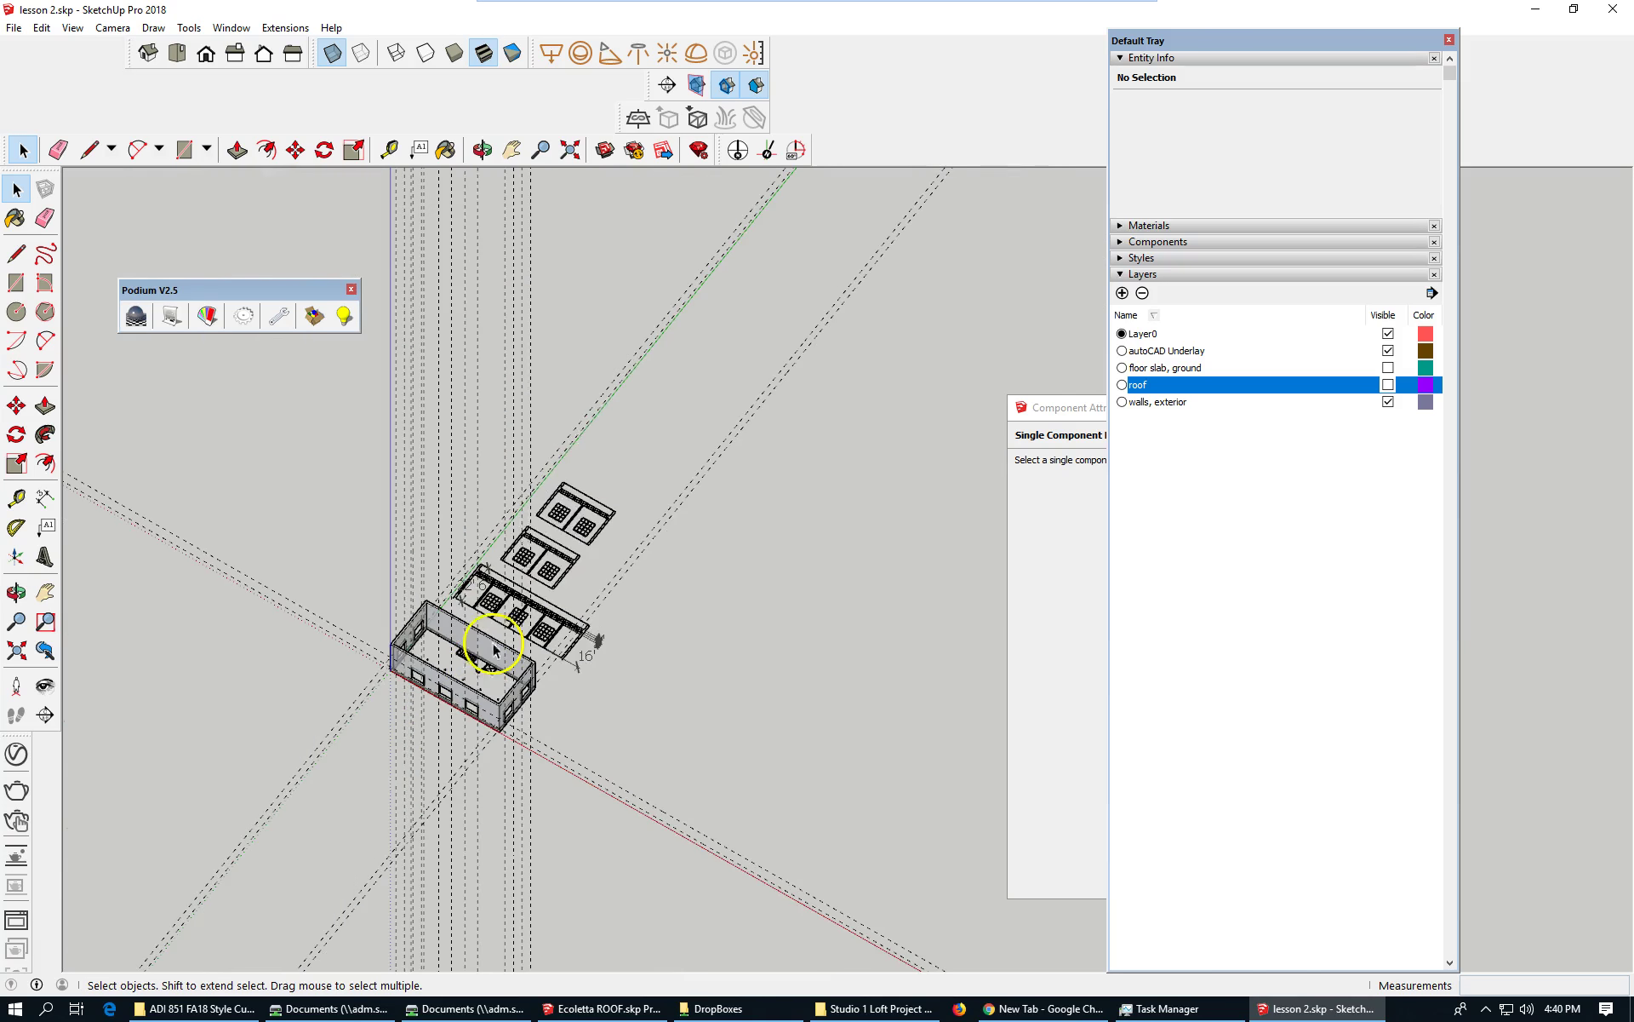
{"action": "left_click", "coordinate": [381, 334]}
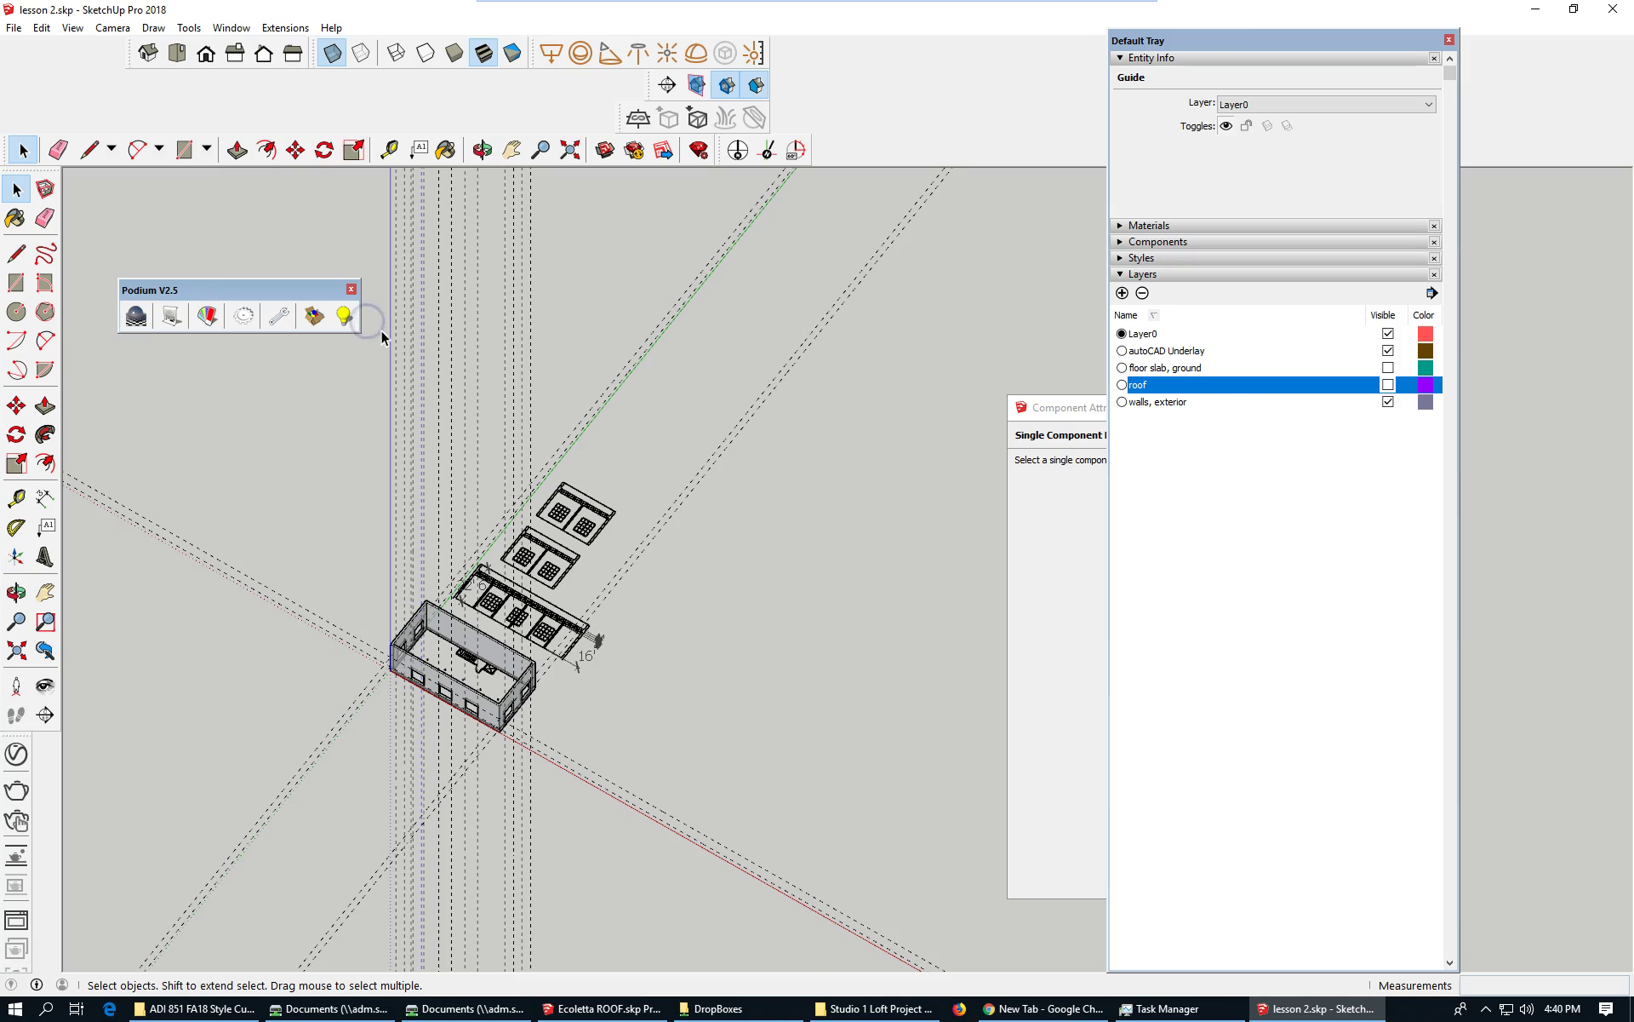
{"action": "scroll", "coordinate": [679, 727], "scroll_direction": "down", "scroll_amount": 4}
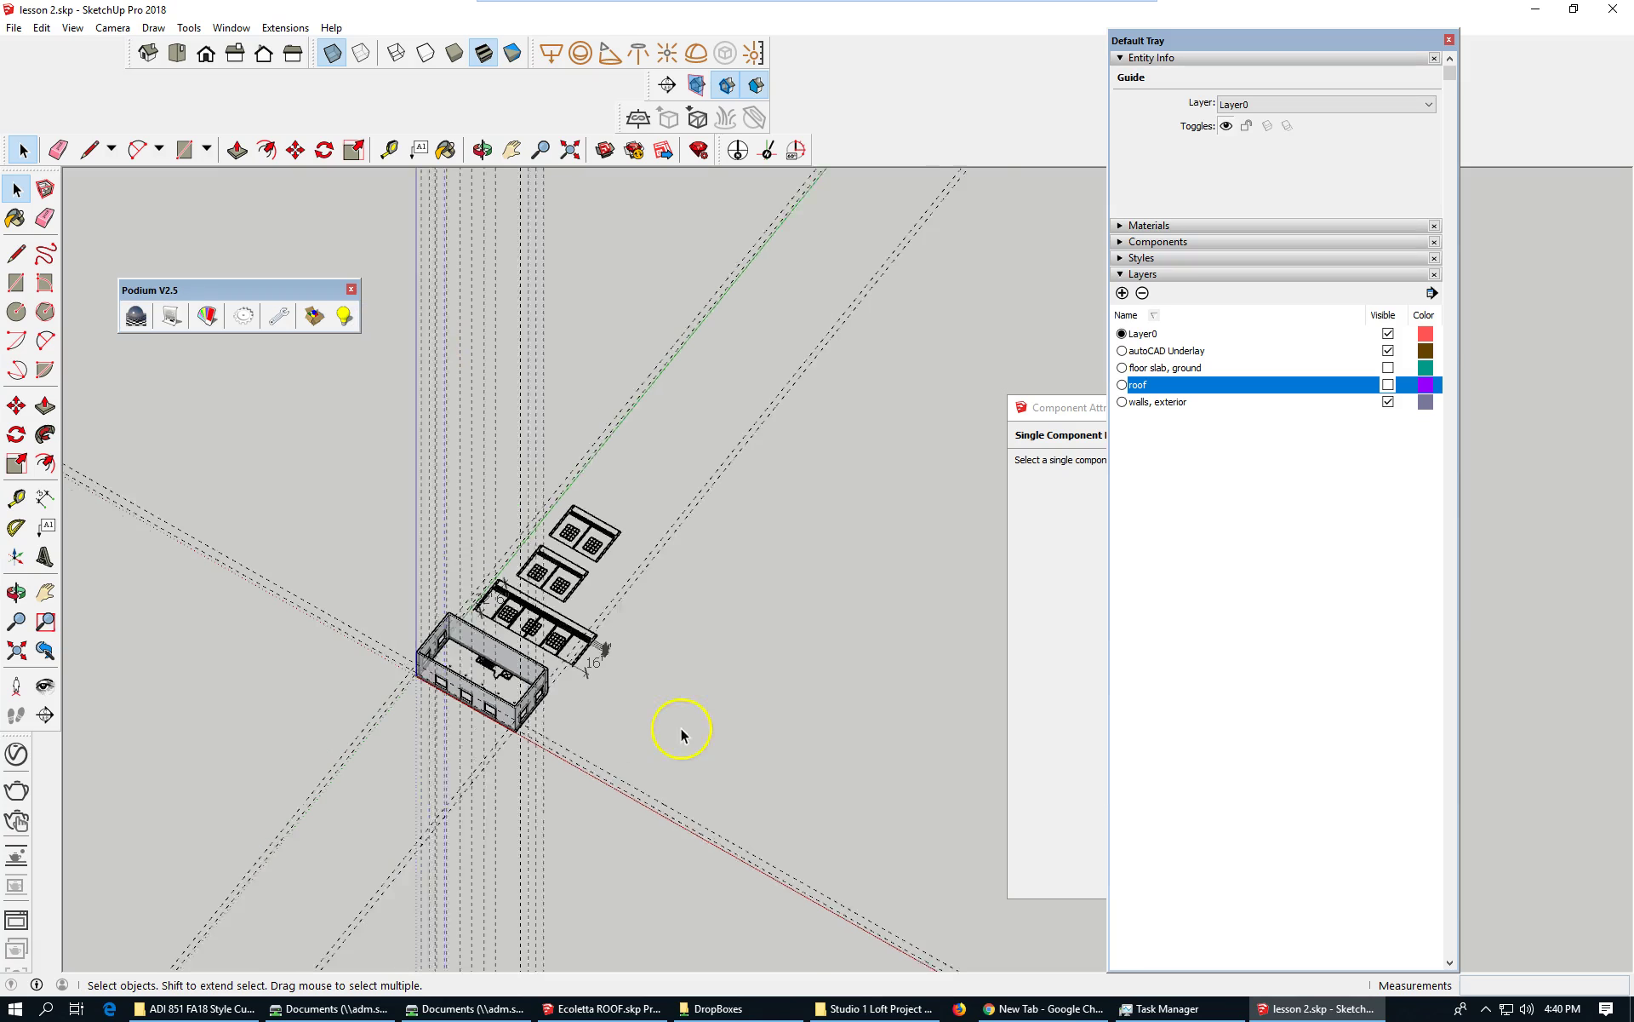
{"action": "middle_click_drag", "start_coordinate": [615, 394], "coordinate": [528, 378]}
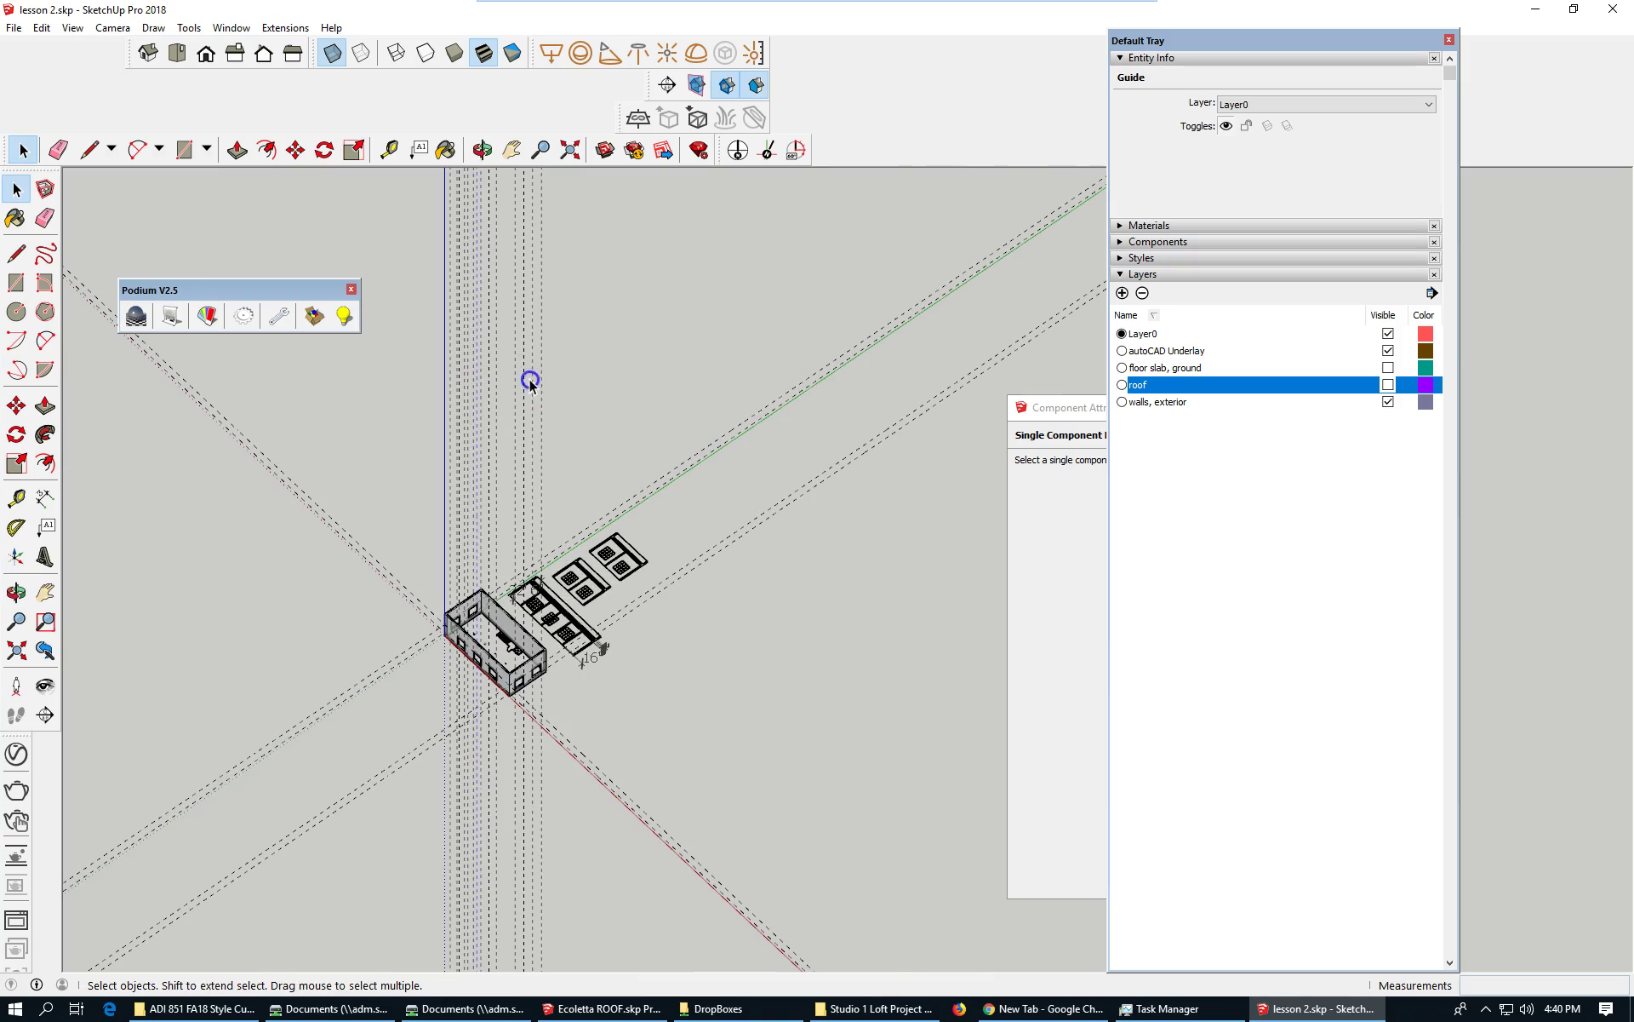
{"action": "left_click_drag", "start_coordinate": [599, 405], "coordinate": [410, 387]}
{"action": "left_click", "coordinate": [421, 384]}
- Delete the remaining vertical guides passing through the building
{"action": "left_click", "coordinate": [543, 383]}
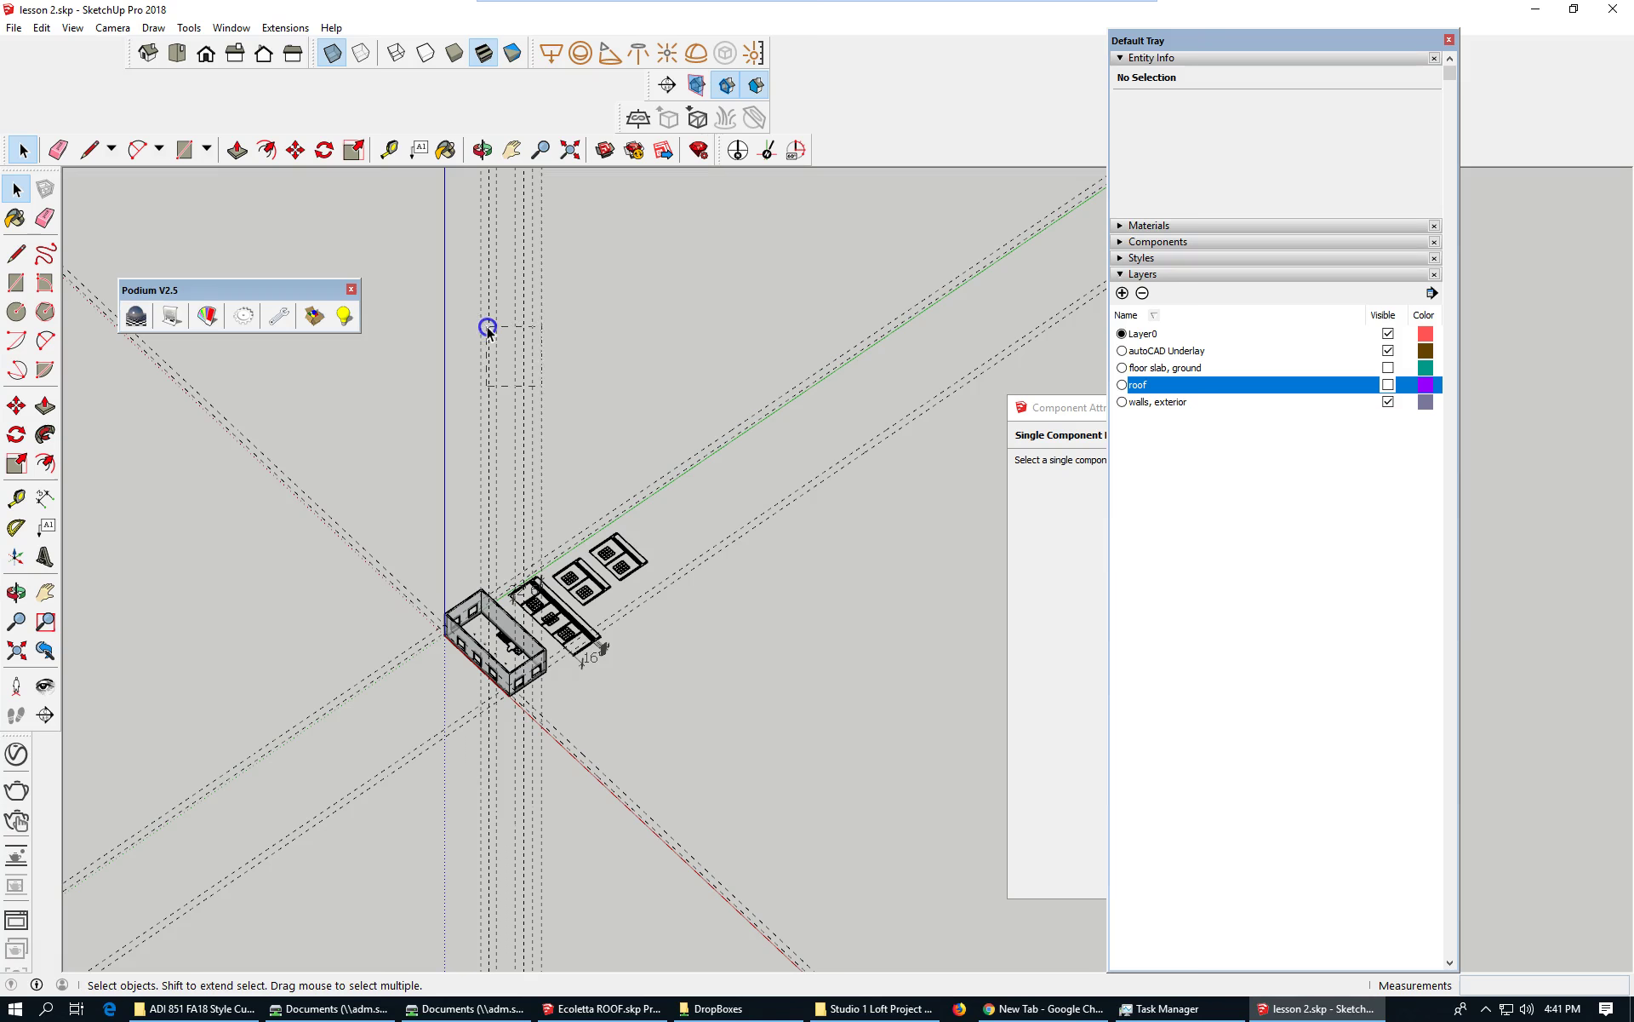
{"action": "scroll", "coordinate": [647, 525], "scroll_direction": "down", "scroll_amount": 2}
{"action": "middle_click_drag", "start_coordinate": [622, 549], "coordinate": [770, 521]}
{"action": "scroll", "coordinate": [673, 596], "scroll_direction": "up", "scroll_amount": 4}
{"action": "left_click", "coordinate": [593, 907]}
{"action": "left_click_drag", "start_coordinate": [421, 843], "coordinate": [467, 846]}
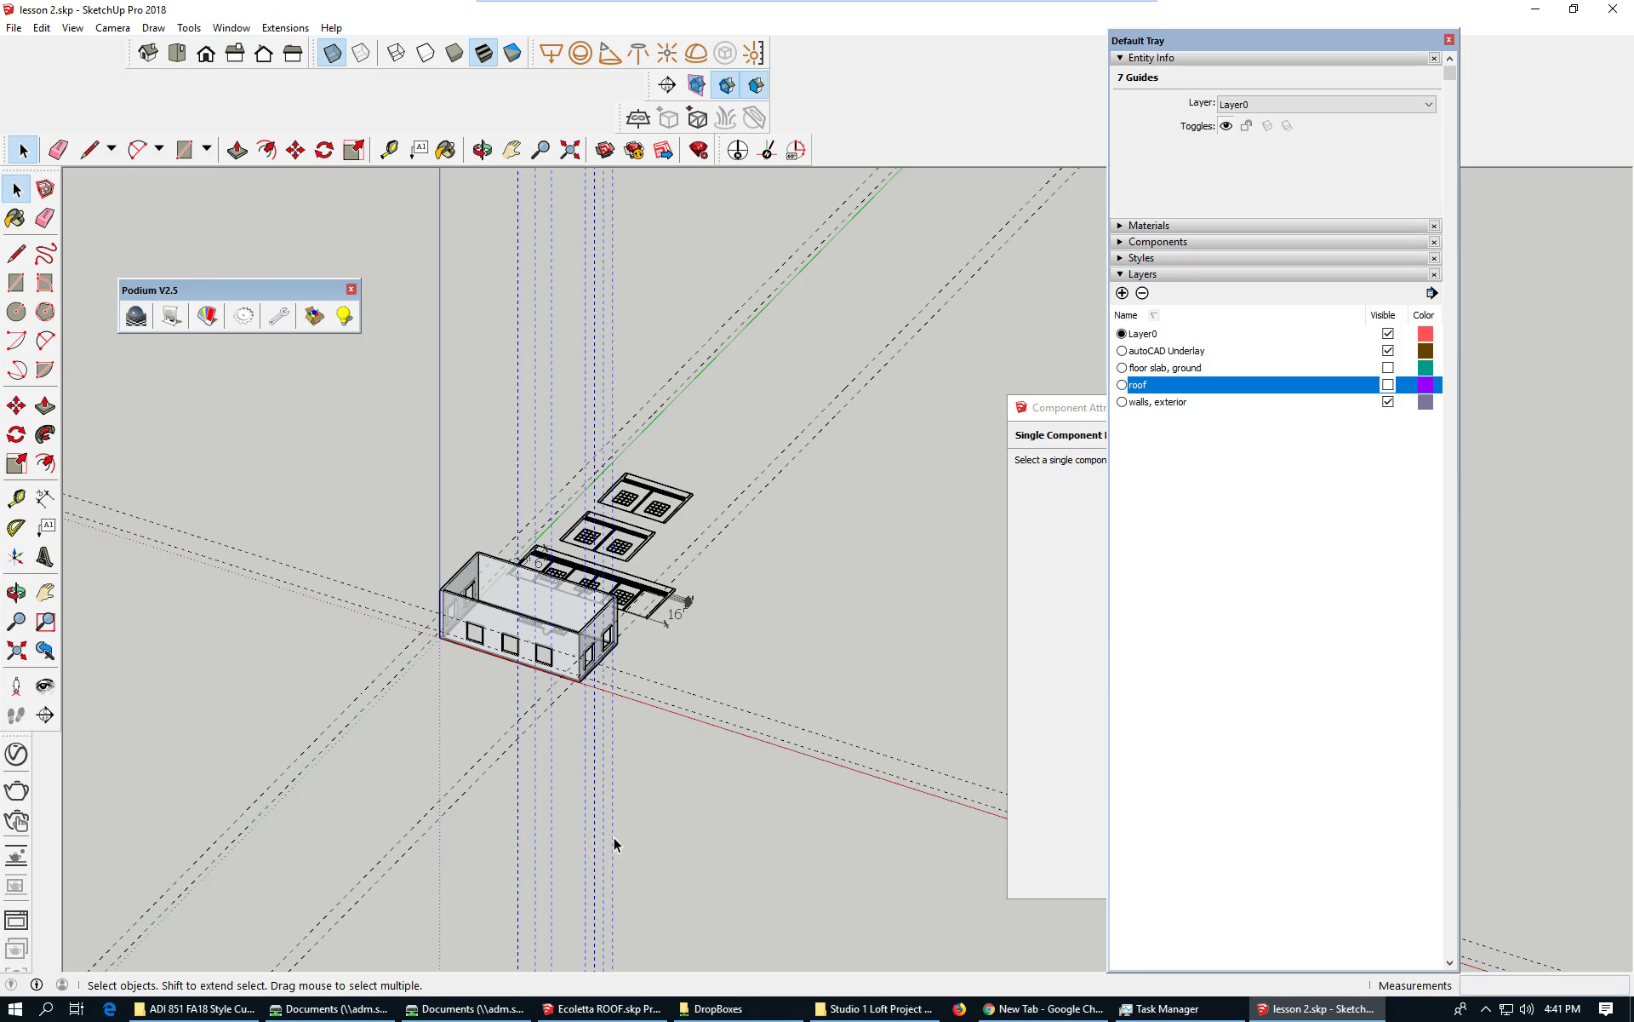
{"action": "left_click", "coordinate": [464, 732]}
- Erase the remaining long guides running parallel to the green and red axes
{"action": "left_click", "coordinate": [58, 151]}
{"action": "left_click", "coordinate": [795, 444]}
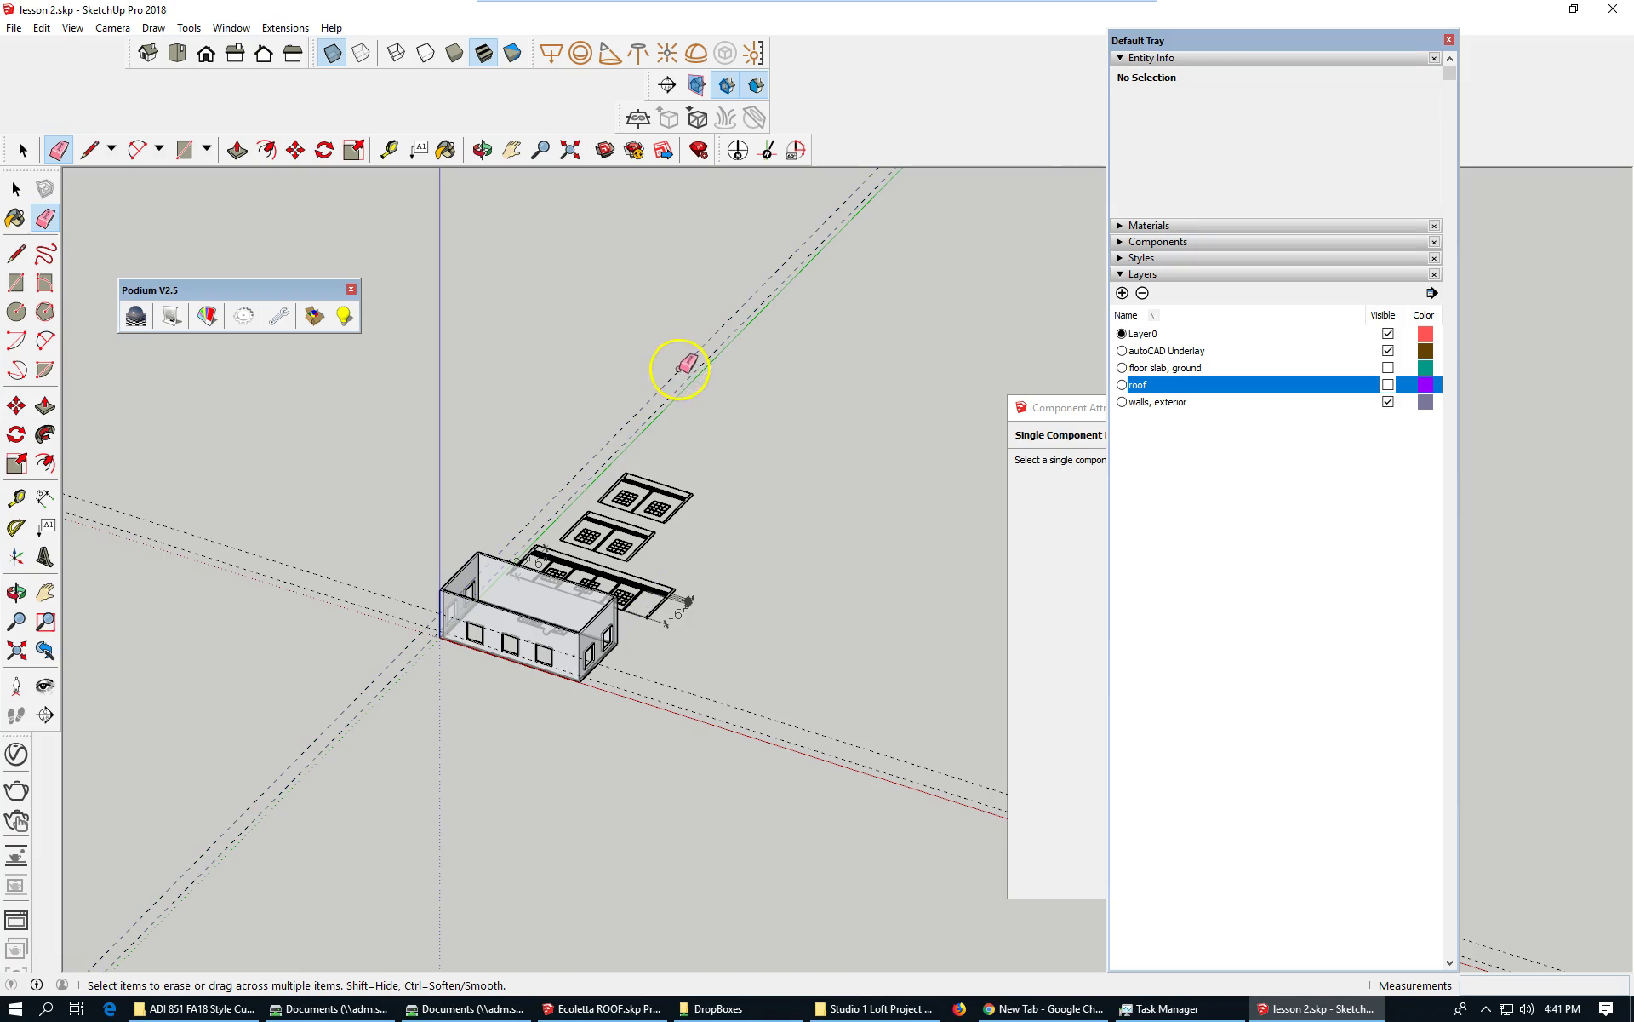
{"action": "left_click", "coordinate": [696, 372]}
{"action": "scroll", "coordinate": [704, 686], "scroll_direction": "up", "scroll_amount": 2}
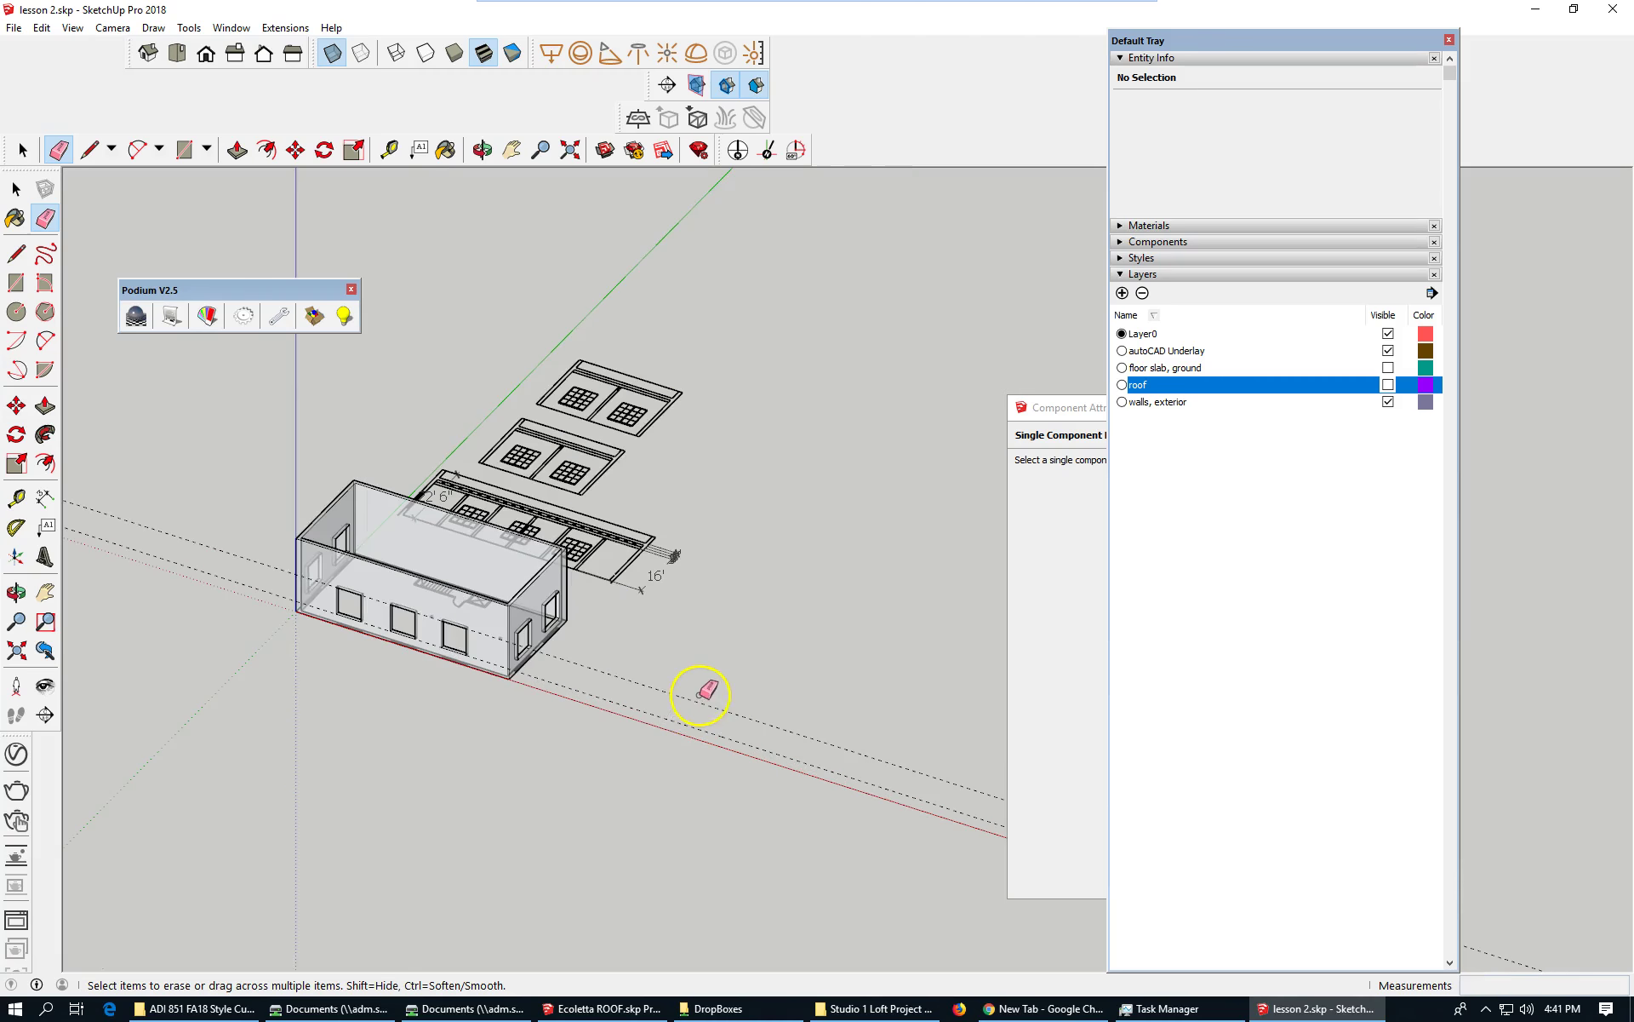
{"action": "left_click_drag", "start_coordinate": [695, 698], "coordinate": [640, 703]}
{"action": "scroll", "coordinate": [430, 679], "scroll_direction": "up", "scroll_amount": 2}
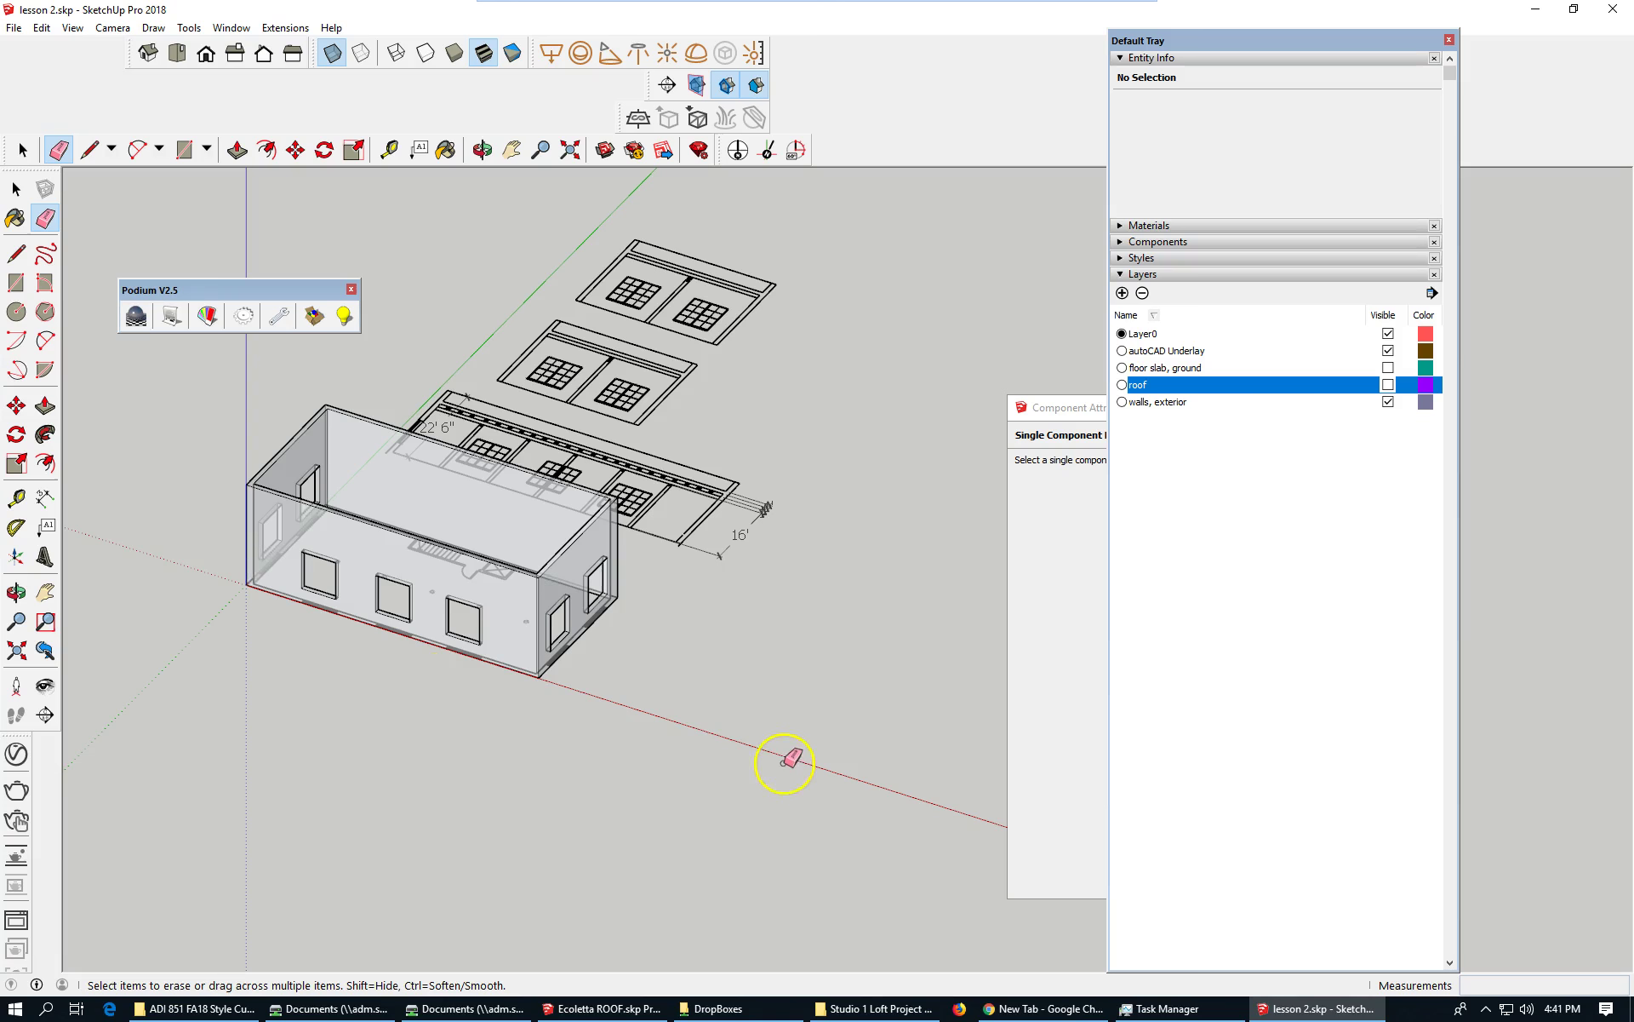
- Draw a circle of about 4 9/16" radius over the first column outline, centred on the floor plan underlay's column
{"action": "mouse_move", "coordinate": [784, 758]}
{"action": "middle_mouse_down"}
{"action": "mouse_move", "coordinate": [668, 908]}
{"action": "mouse_move", "coordinate": [203, 381]}
{"action": "middle_mouse_up"}
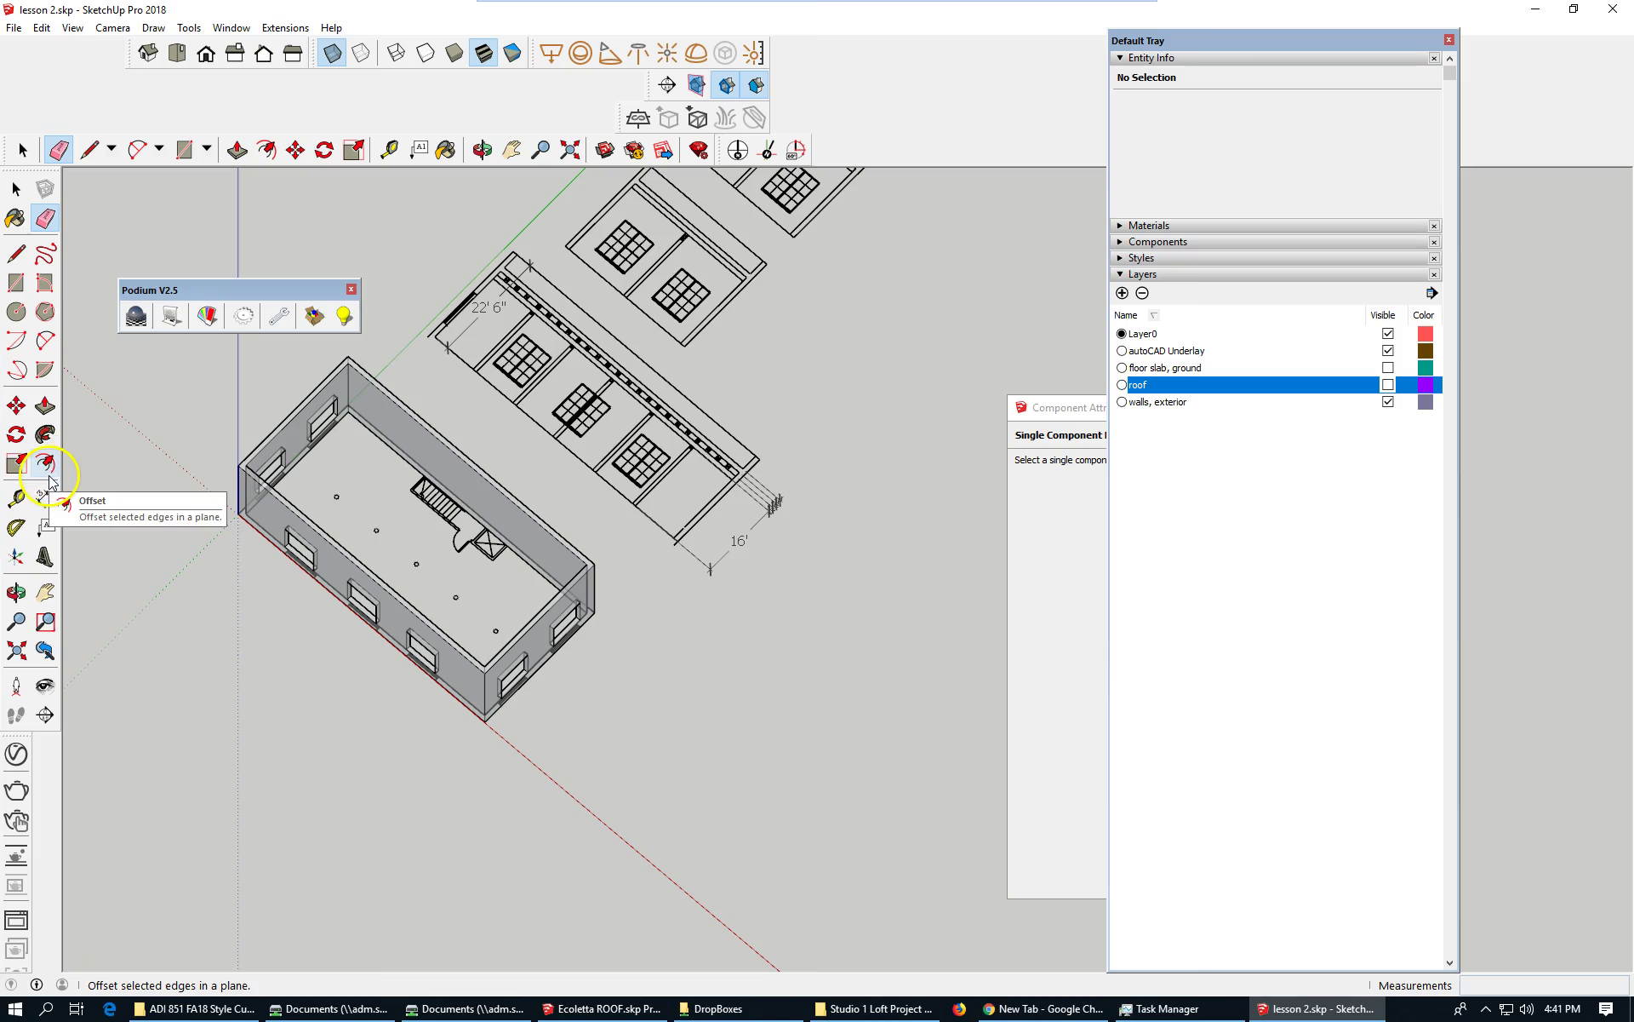
{"action": "left_click", "coordinate": [16, 311]}
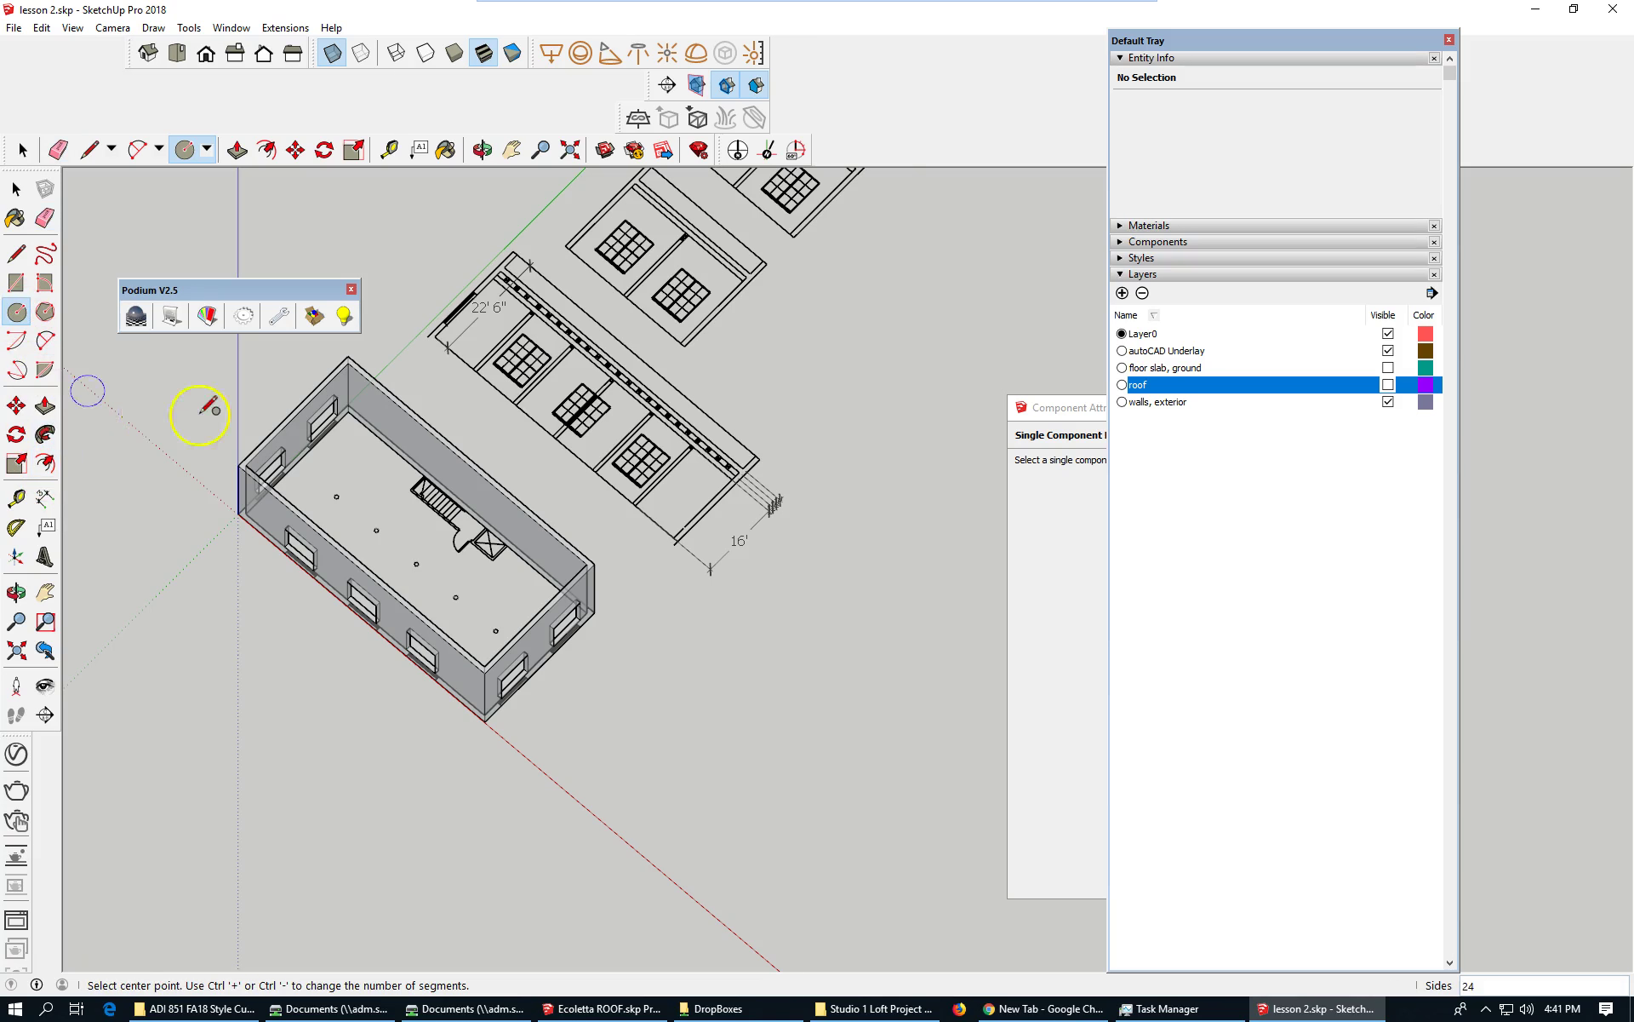
{"action": "scroll", "coordinate": [223, 443], "scroll_direction": "up", "scroll_amount": 3}
{"action": "scroll", "coordinate": [375, 553], "scroll_direction": "up", "scroll_amount": 10}
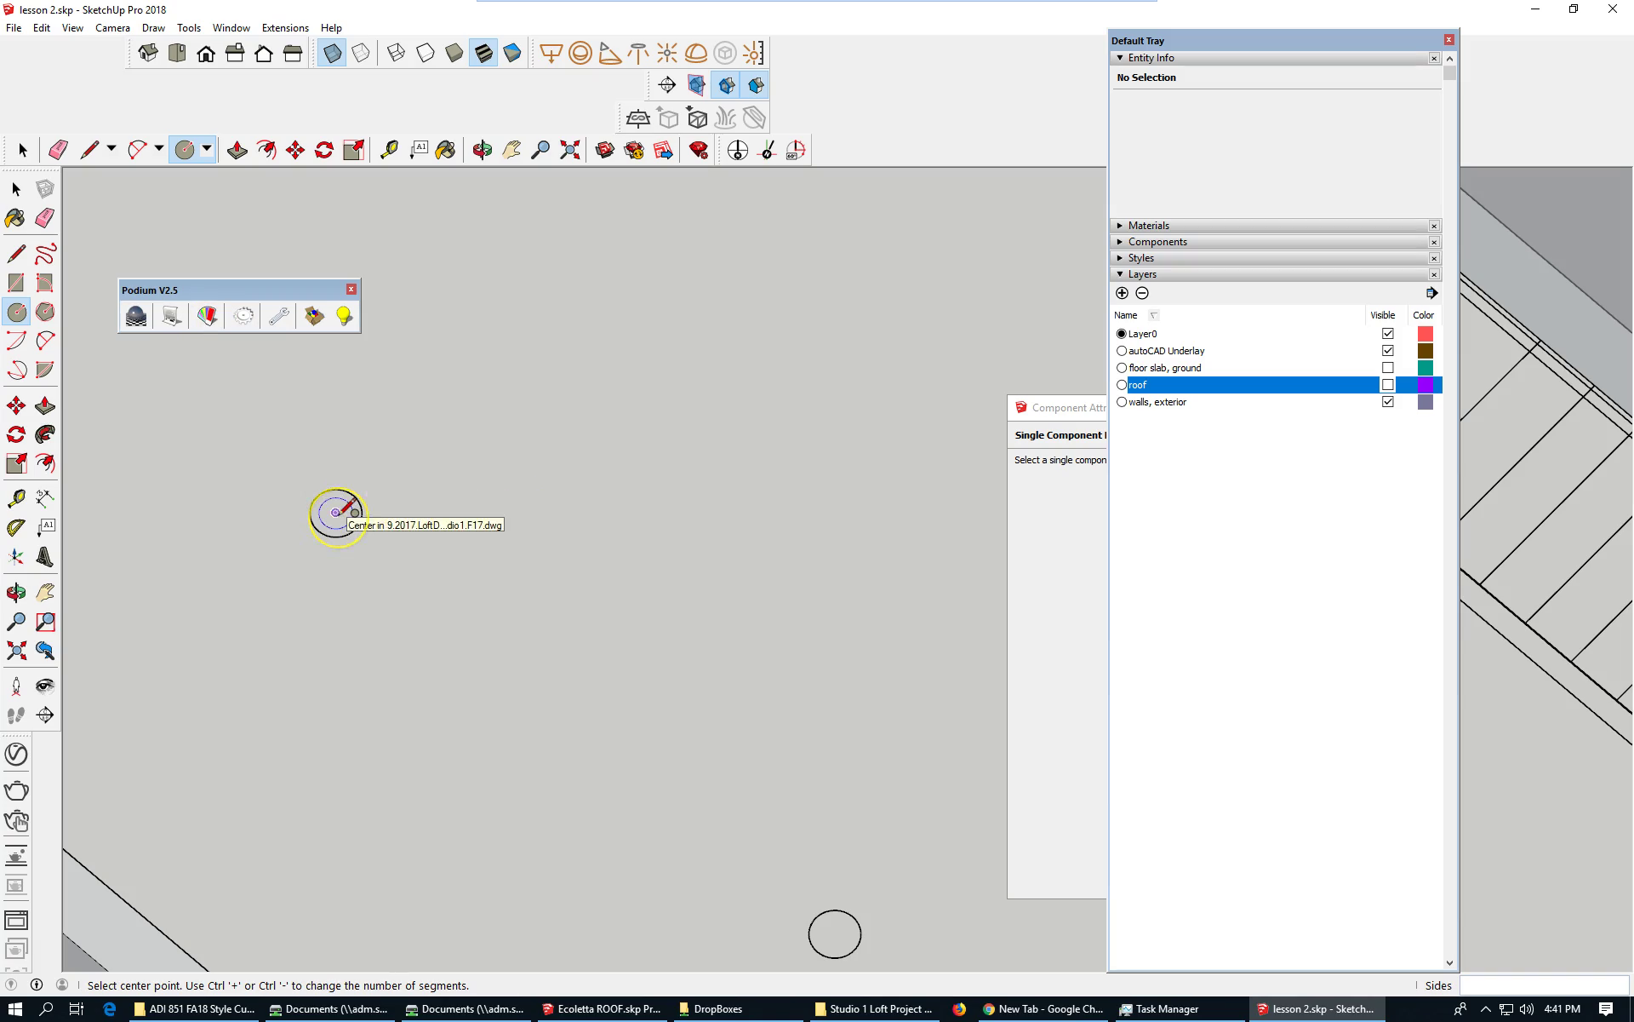
{"action": "left_click", "coordinate": [336, 512]}
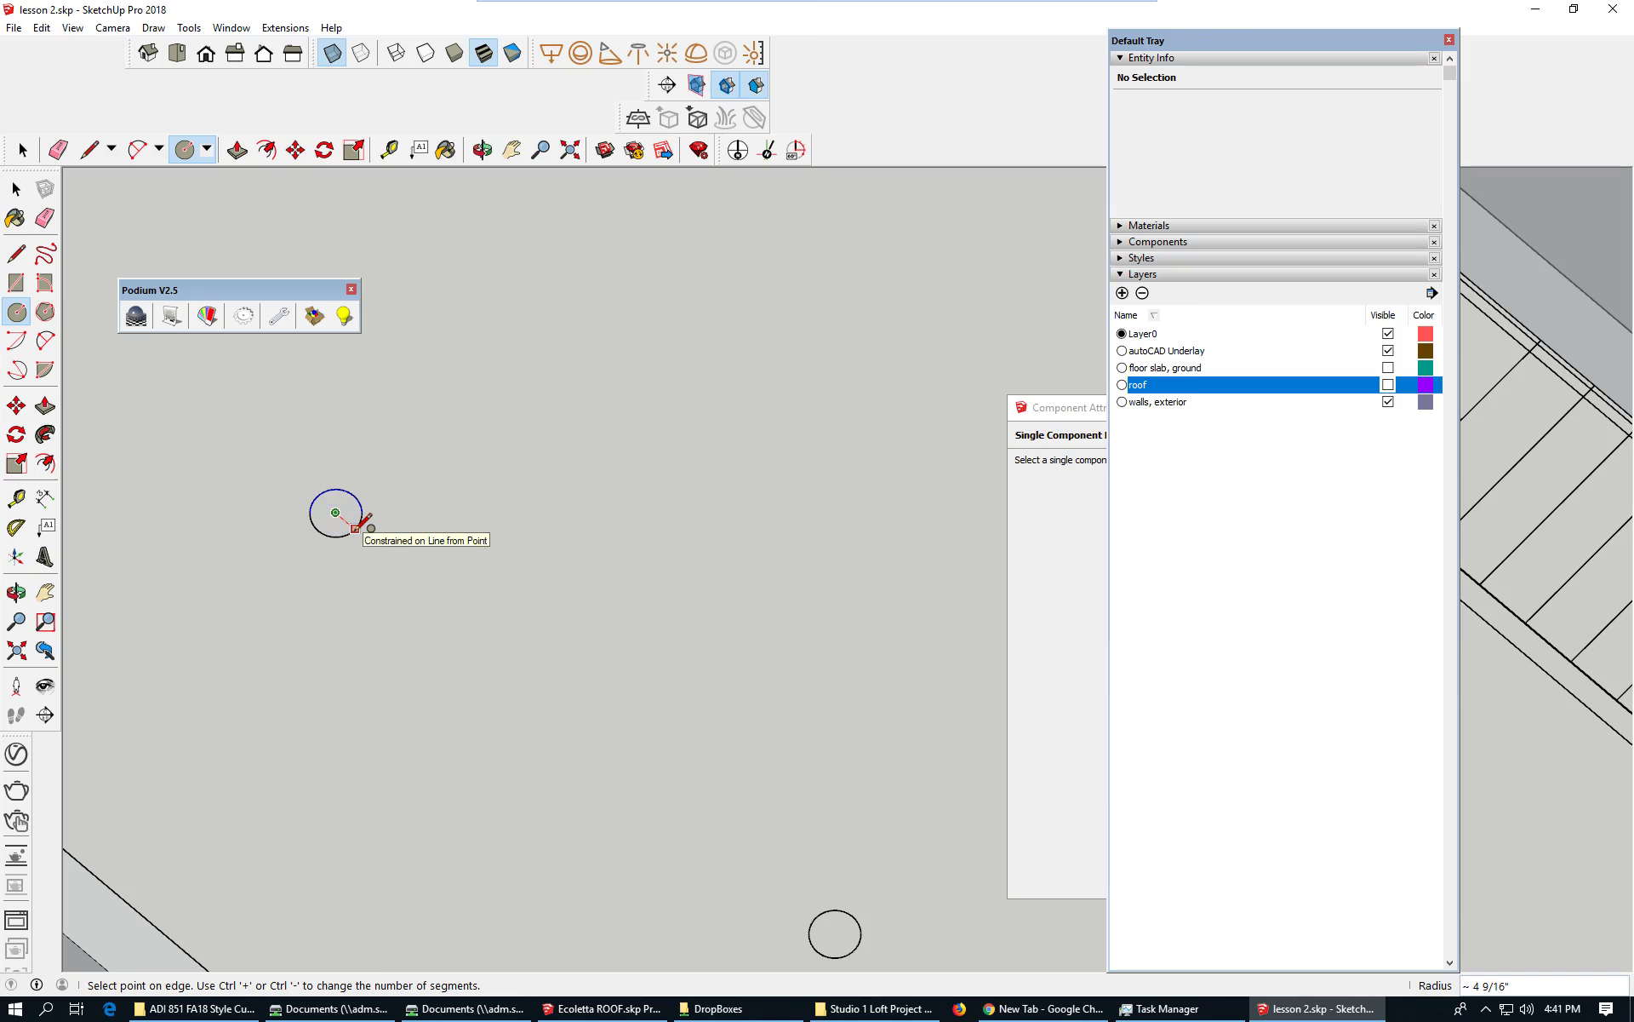
{"action": "left_click", "coordinate": [356, 527]}
- Try to copy the first column's circle onto the second column outline
{"action": "scroll", "coordinate": [543, 294], "scroll_direction": "down", "scroll_amount": 5}
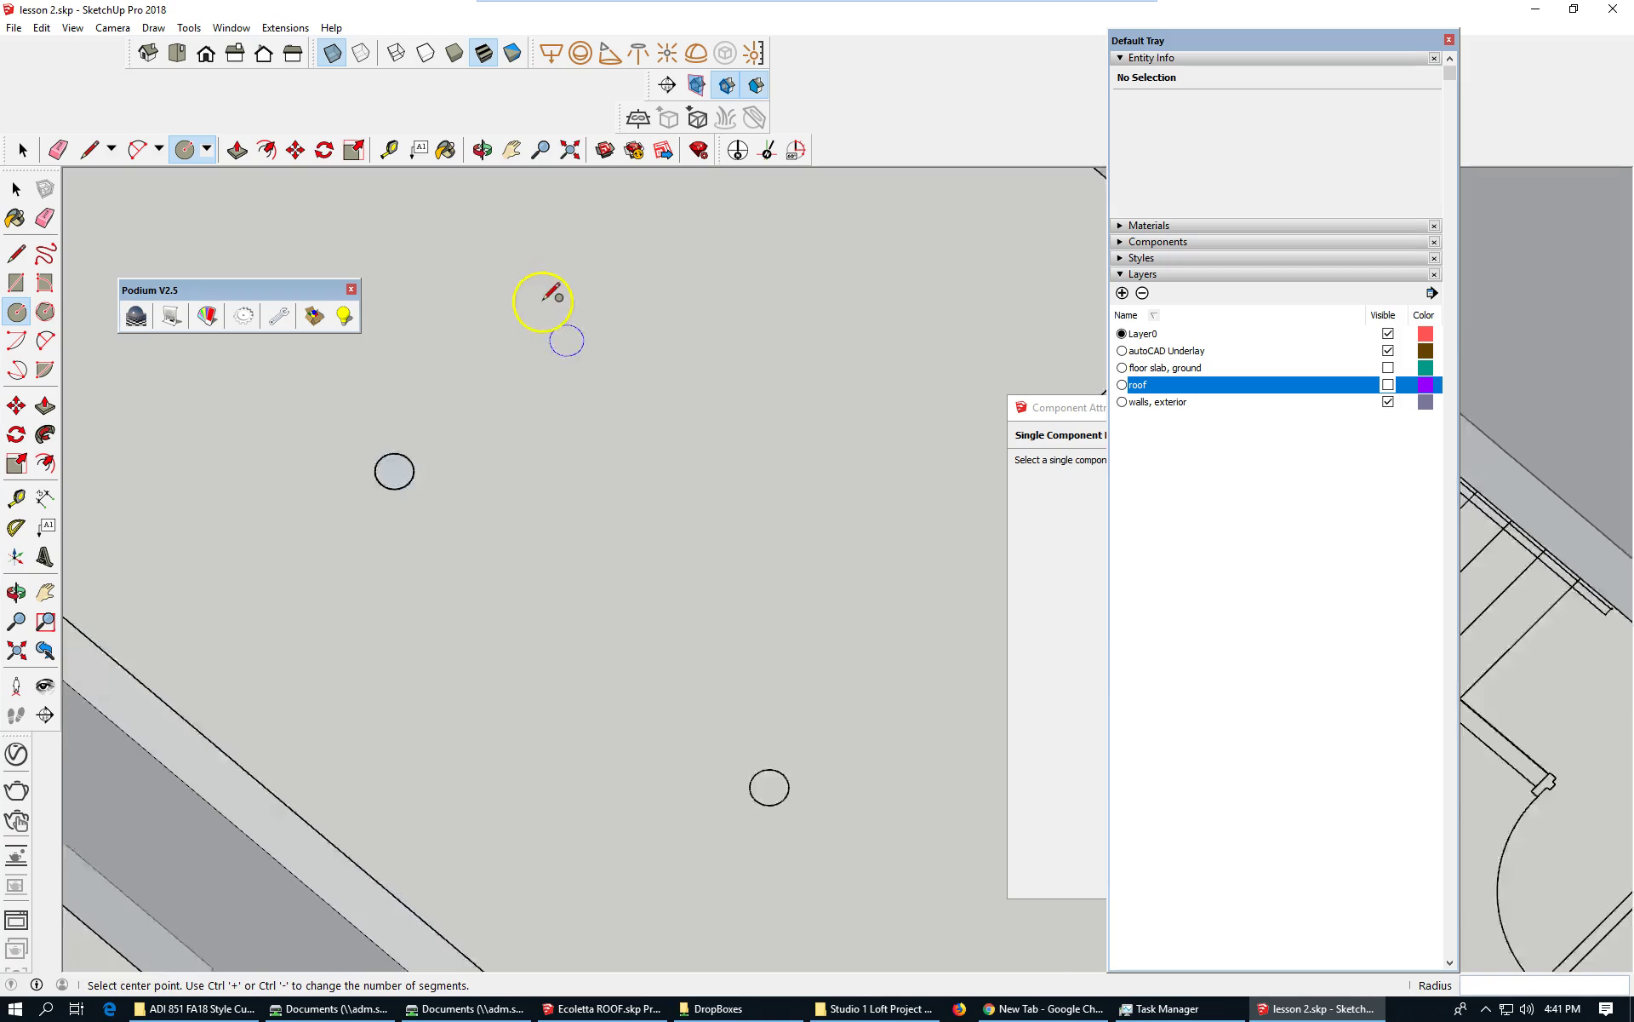
{"action": "left_click", "coordinate": [16, 189]}
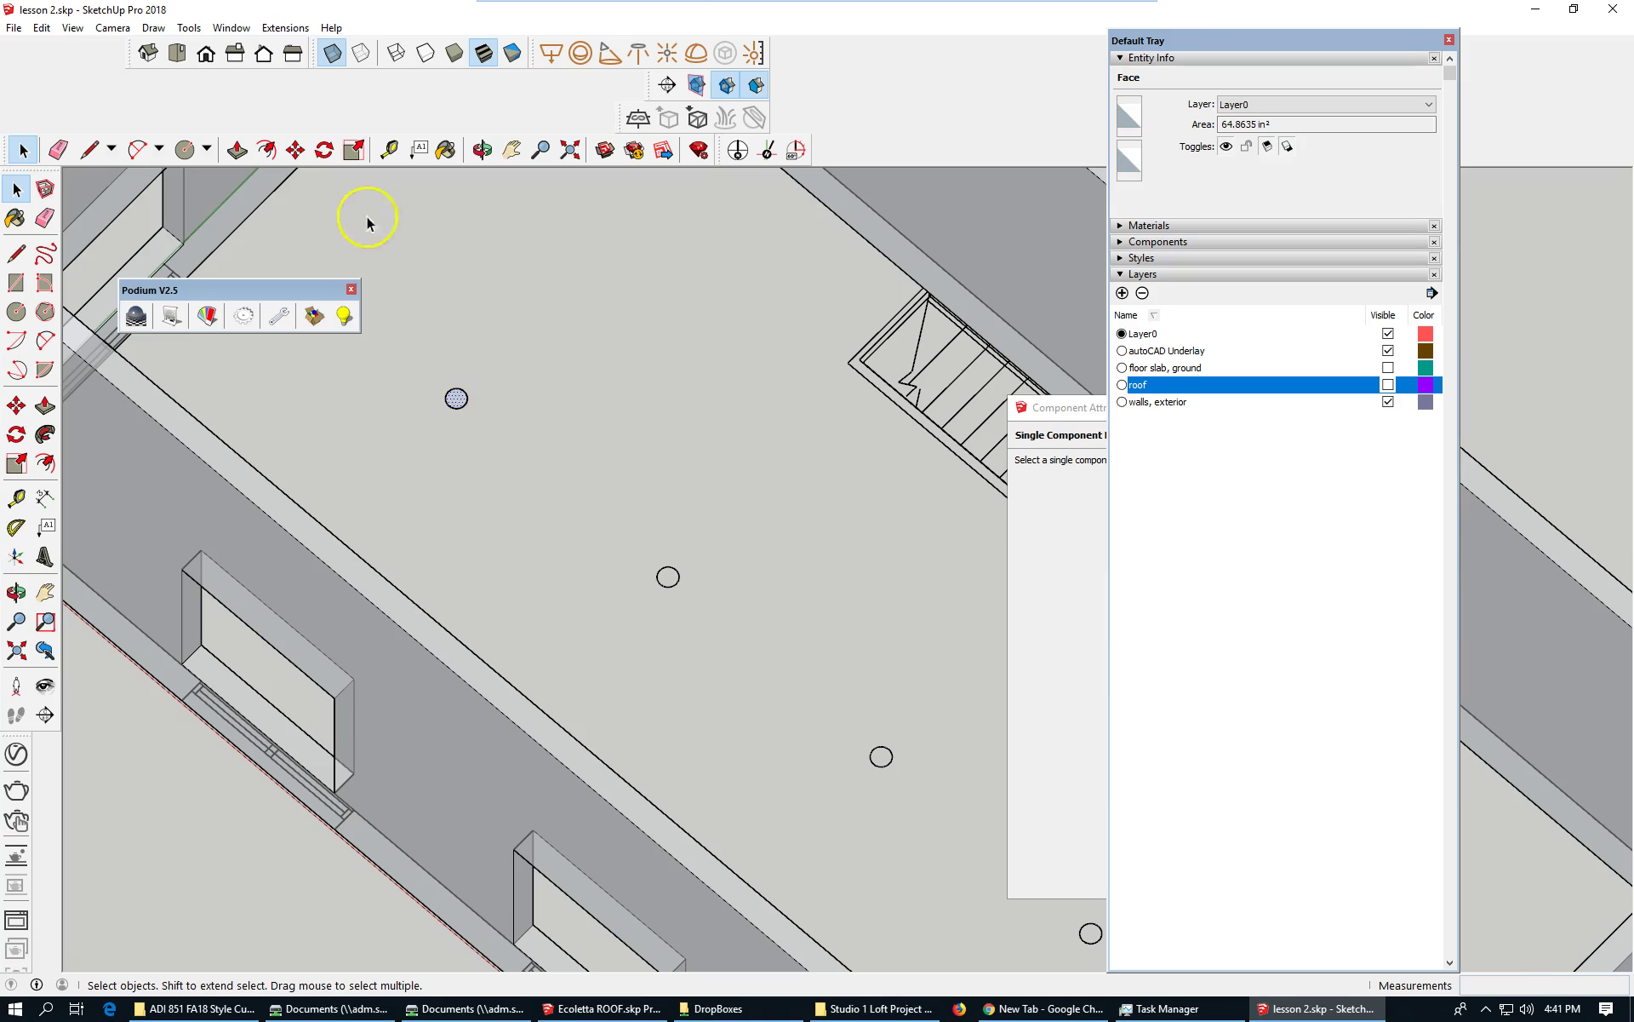
{"action": "left_click", "coordinate": [296, 150]}
{"action": "scroll", "coordinate": [499, 431], "scroll_direction": "up", "scroll_amount": 2}
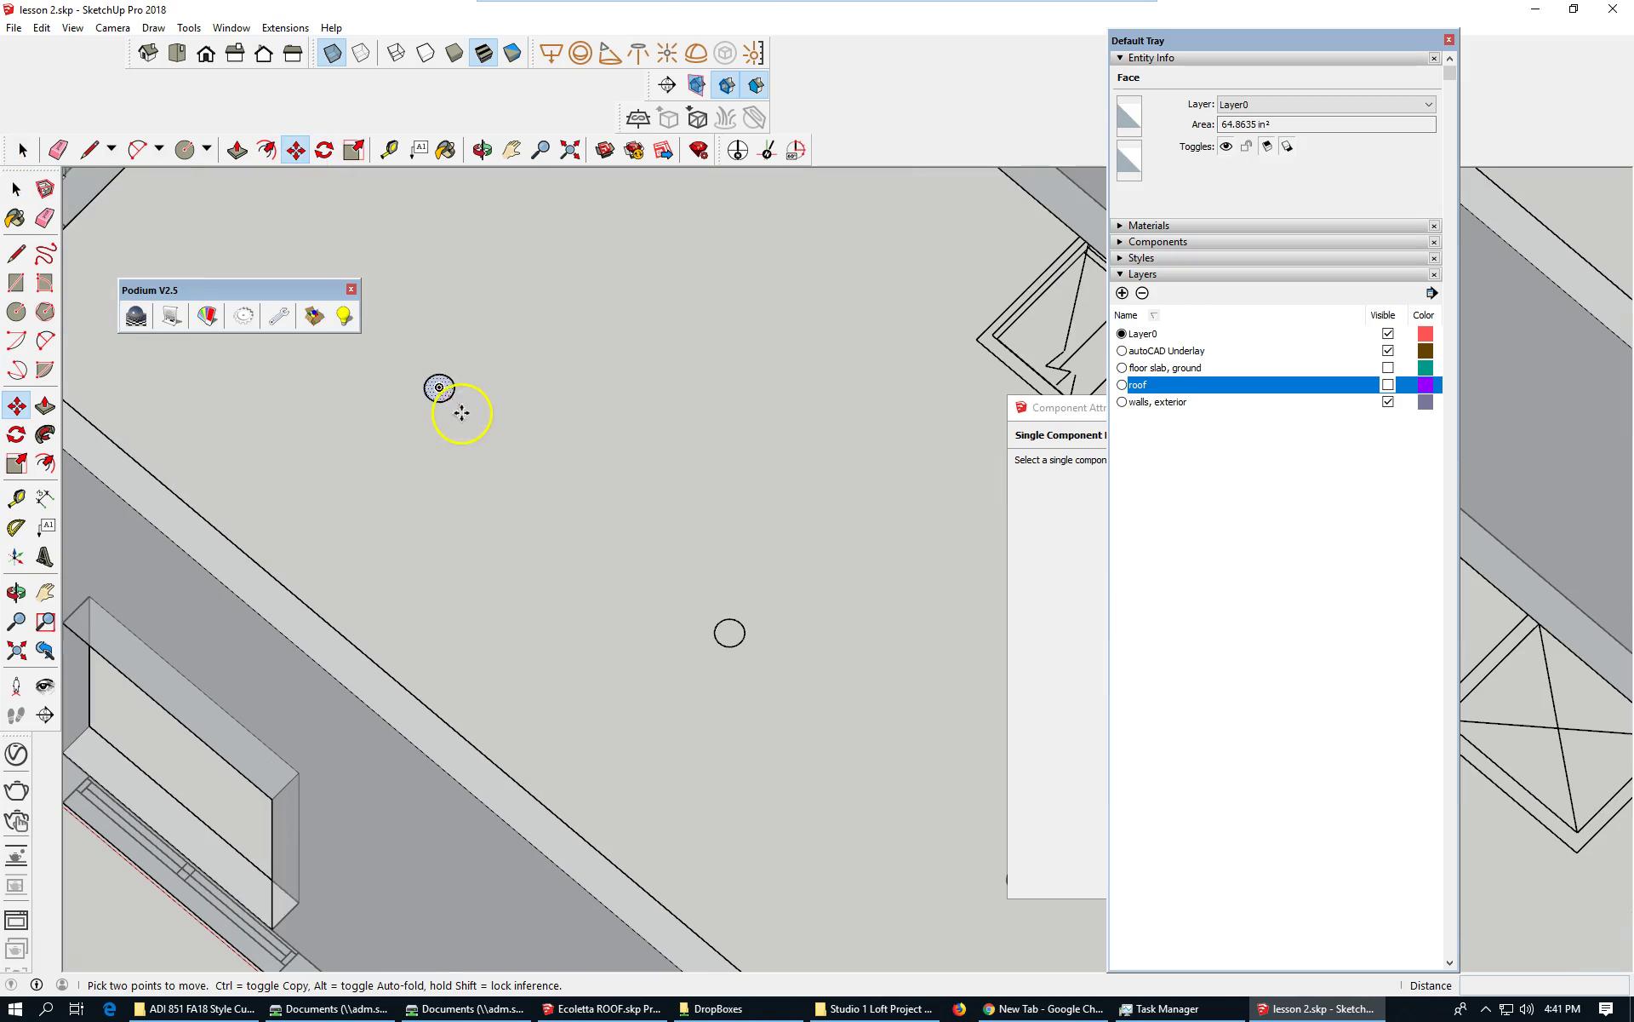
{"action": "left_click", "coordinate": [446, 394]}
{"action": "key", "text": "ctrl"}
{"action": "left_click", "coordinate": [742, 641]}
{"action": "scroll", "coordinate": [445, 312], "scroll_direction": "down", "scroll_amount": 2}
{"action": "scroll", "coordinate": [345, 341], "scroll_direction": "down", "scroll_amount": 1}
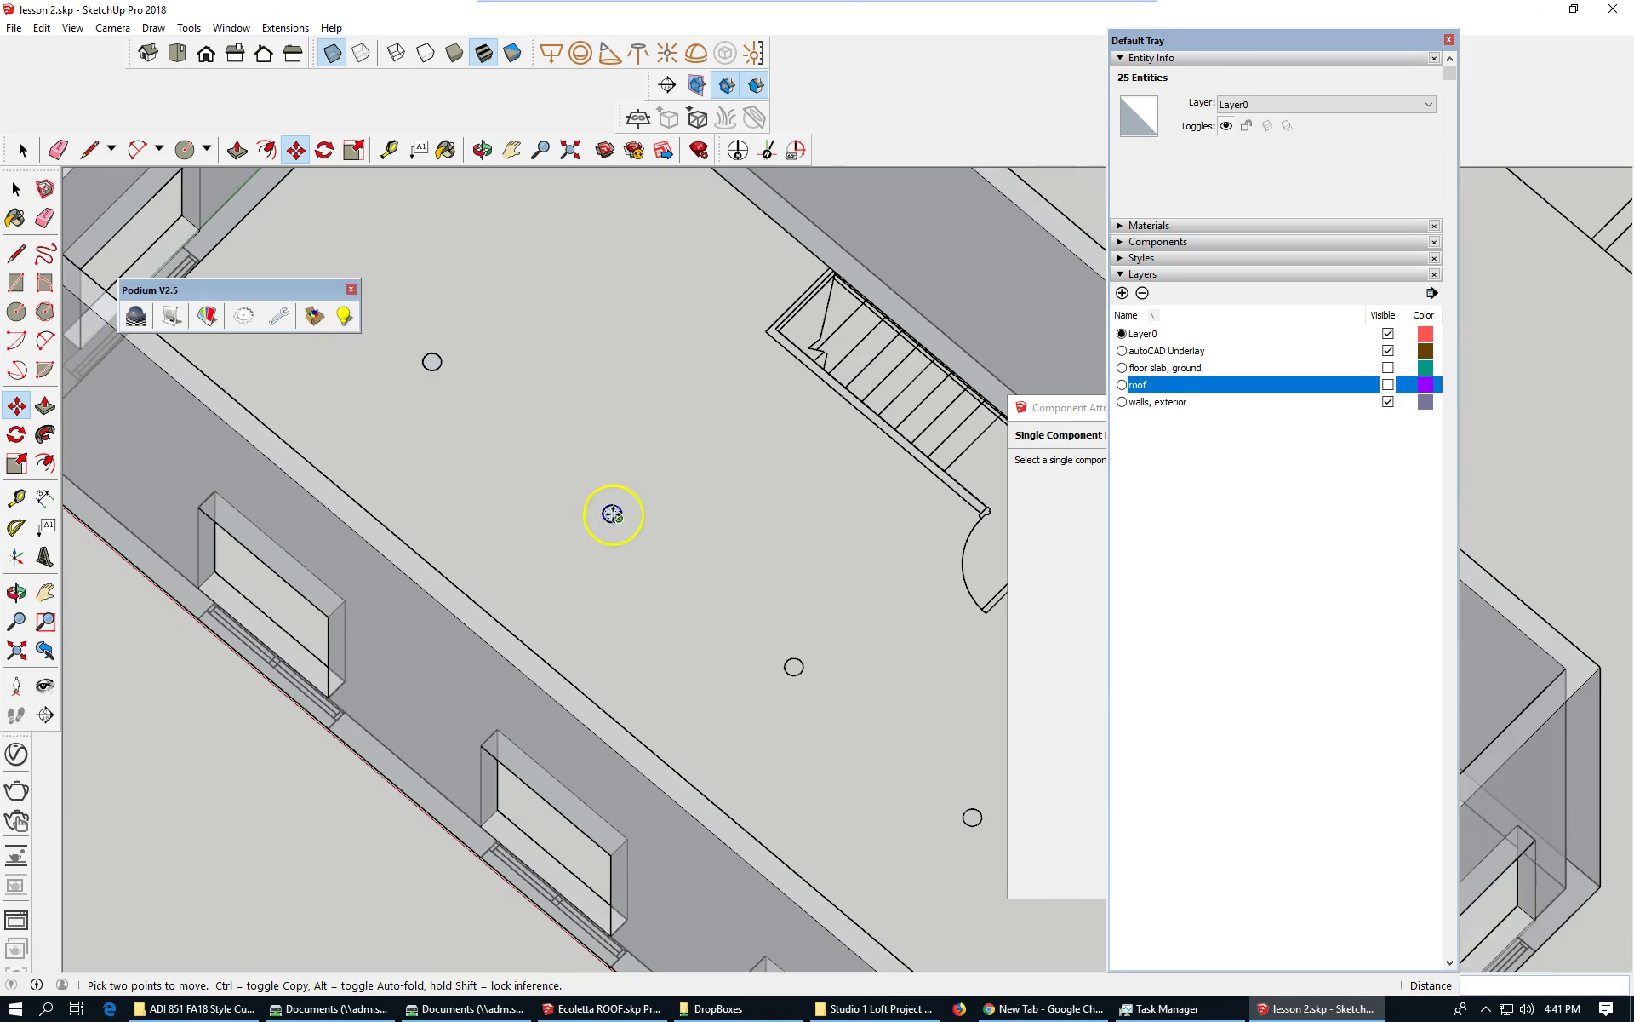
- Try to copy the second column's circle along the red axis onto the third column outline
{"action": "left_click", "coordinate": [618, 516]}
{"action": "key", "text": "ctrl"}
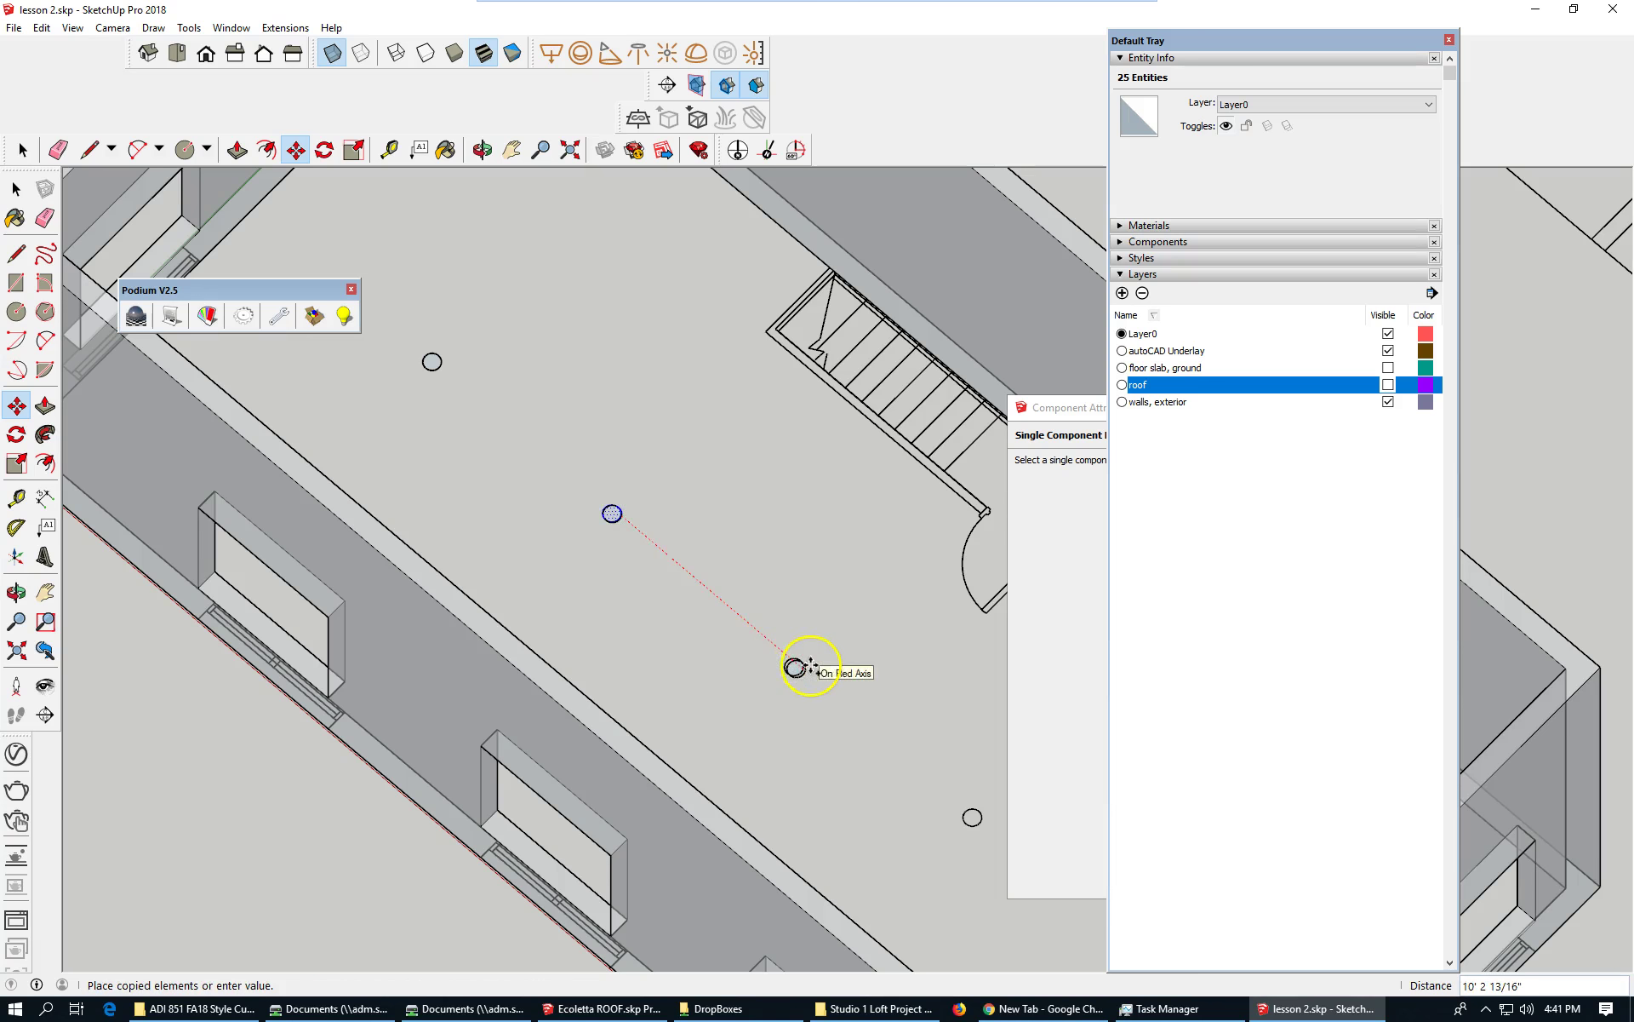
{"action": "left_click", "coordinate": [793, 666]}
{"action": "scroll", "coordinate": [610, 548], "scroll_direction": "up", "scroll_amount": 4}
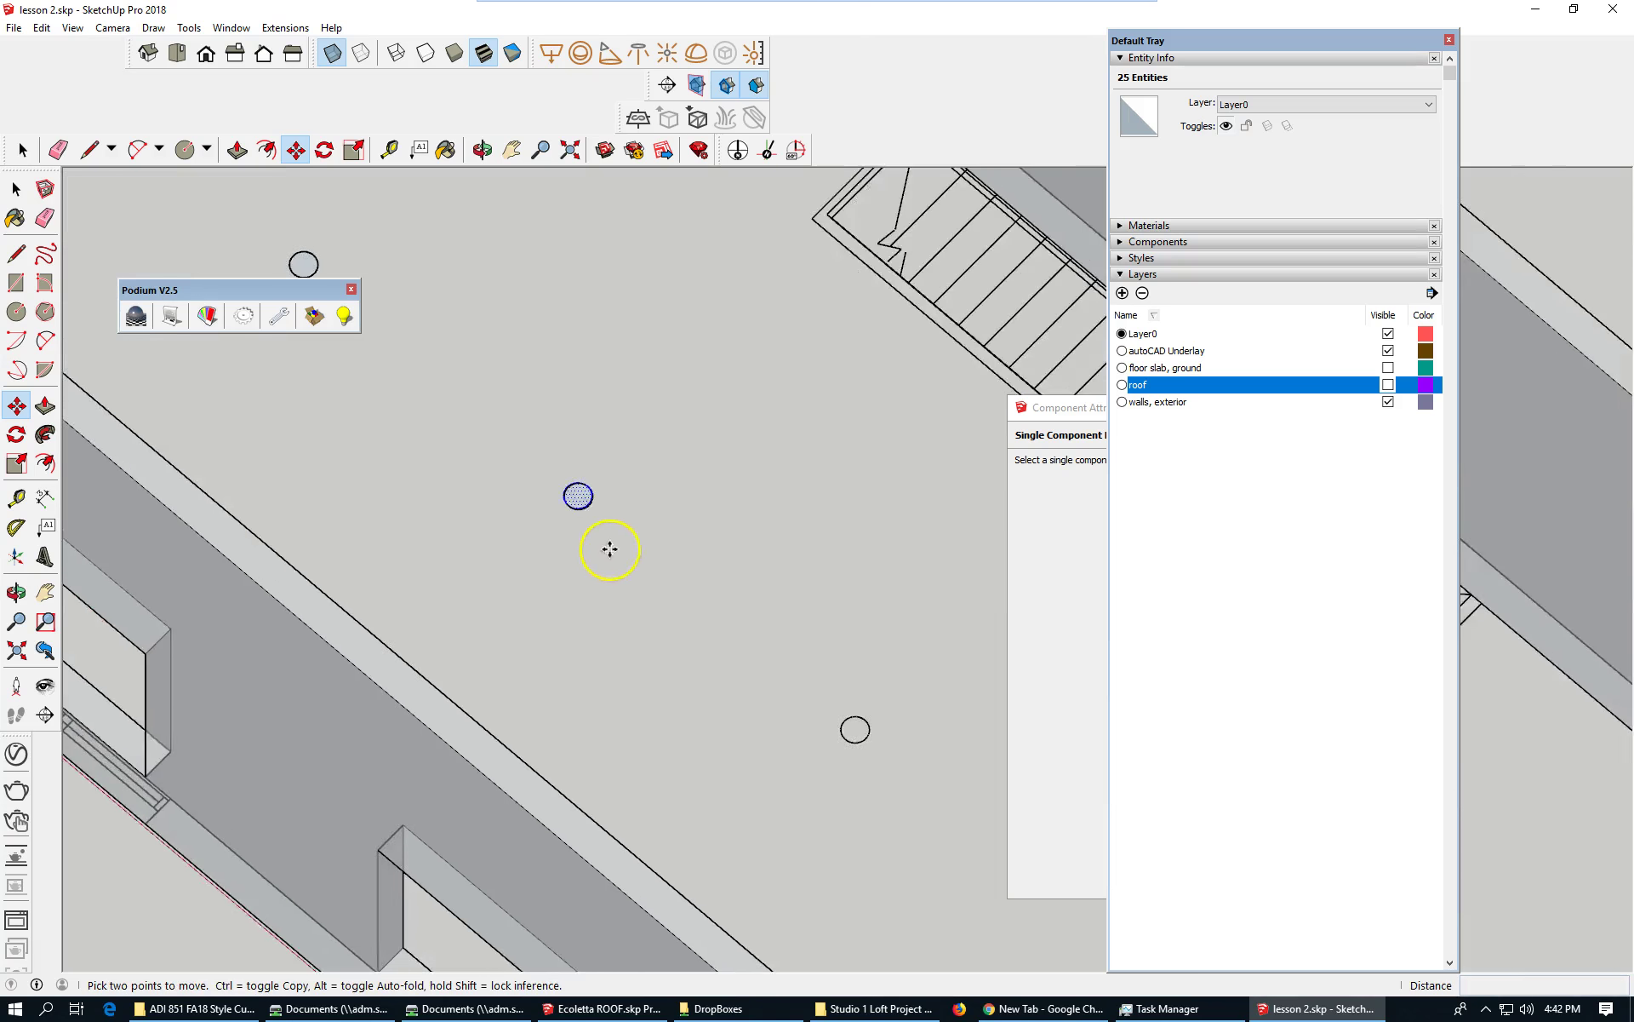
- Undo the circle copies, leaving only the circle on the first column
{"action": "key", "text": "ctrl+t"}
{"action": "scroll", "coordinate": [836, 669], "scroll_direction": "down", "scroll_amount": 5}
{"action": "scroll", "coordinate": [526, 436], "scroll_direction": "up", "scroll_amount": 2}
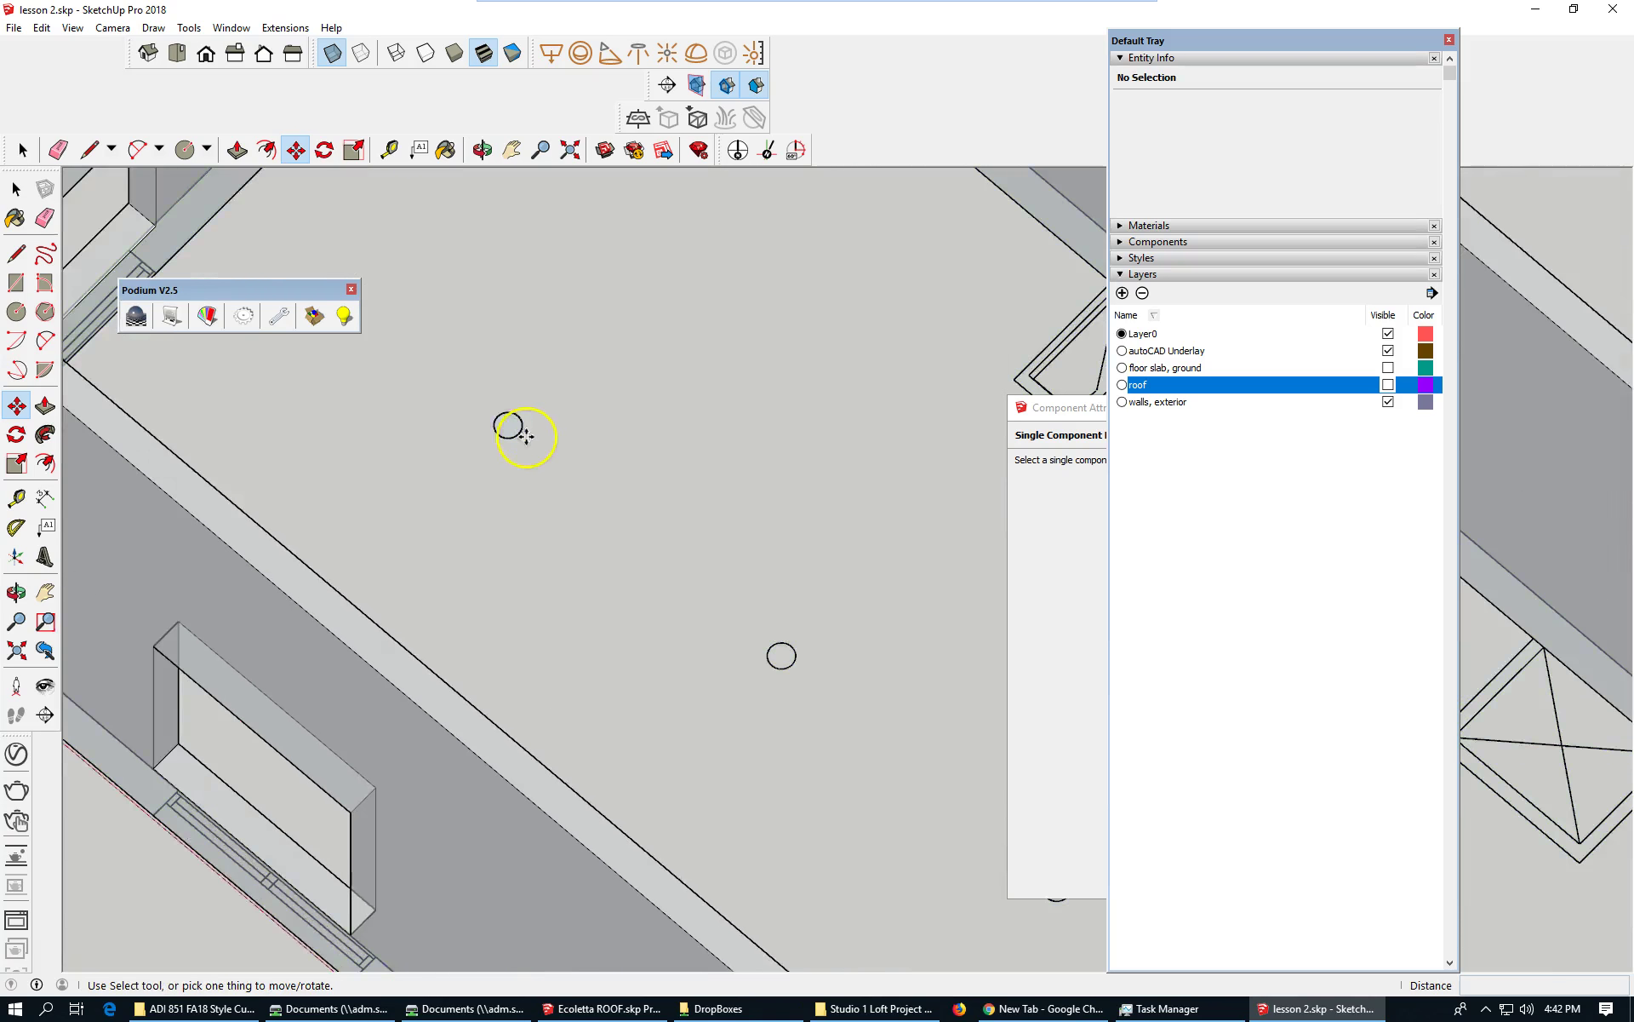
{"action": "scroll", "coordinate": [526, 436], "scroll_direction": "up", "scroll_amount": 2}
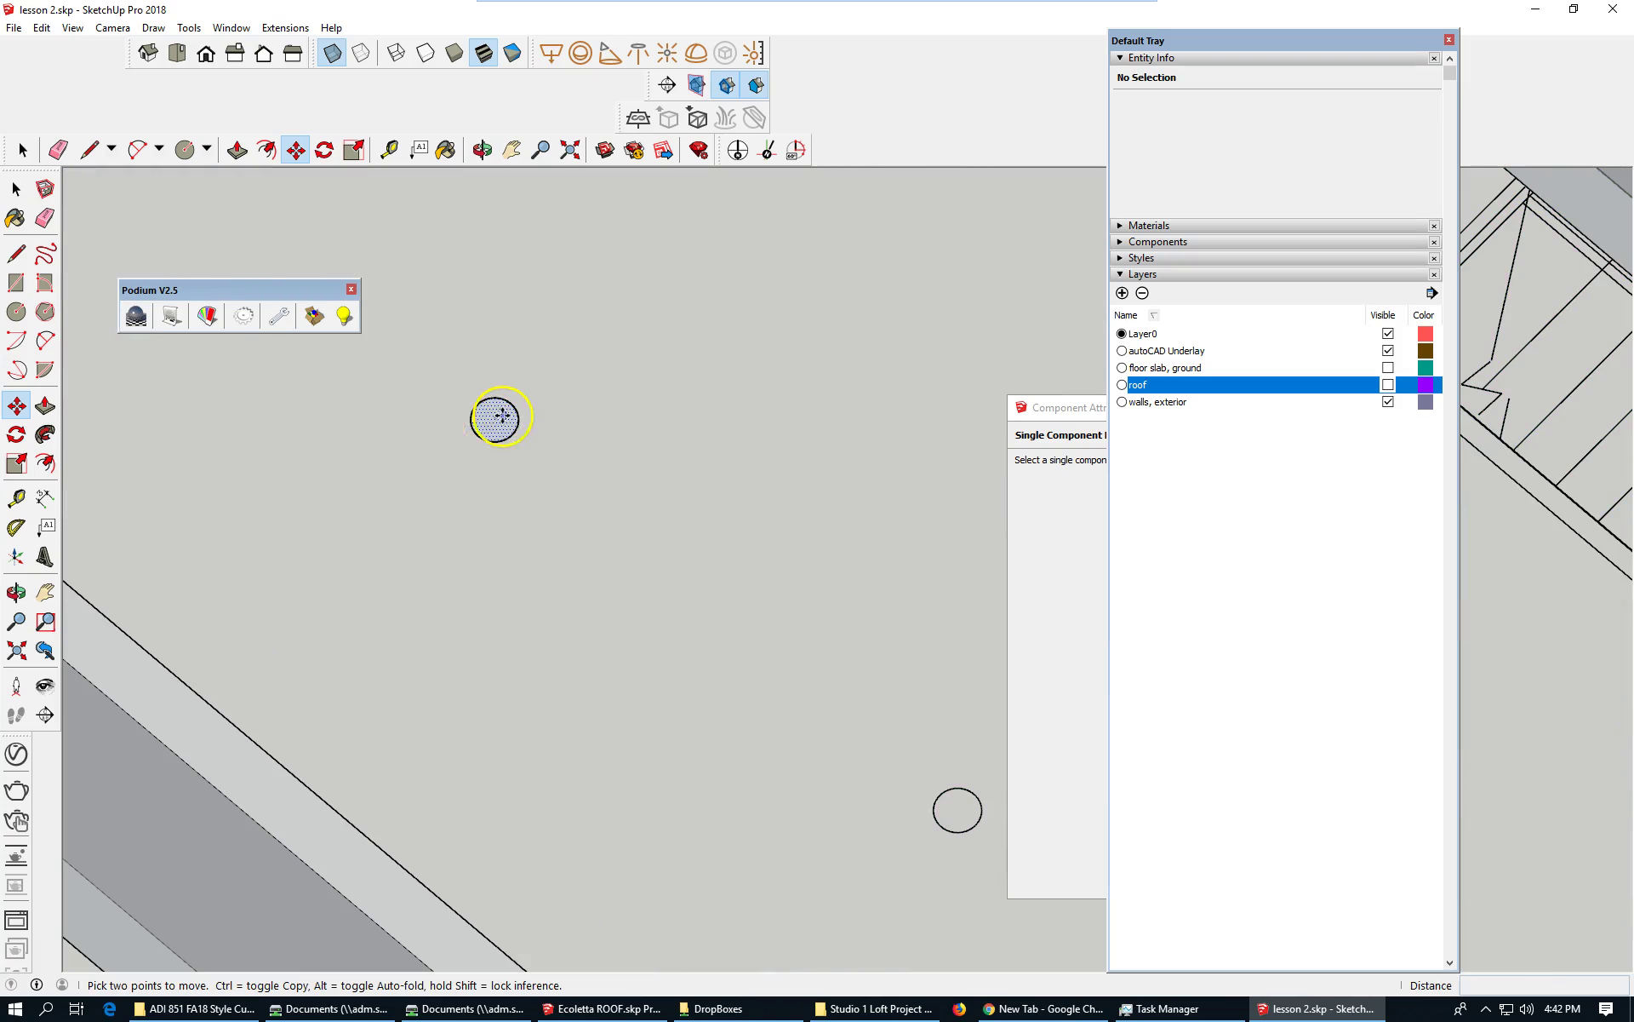
{"action": "scroll", "coordinate": [355, 525], "scroll_direction": "down", "scroll_amount": 2}
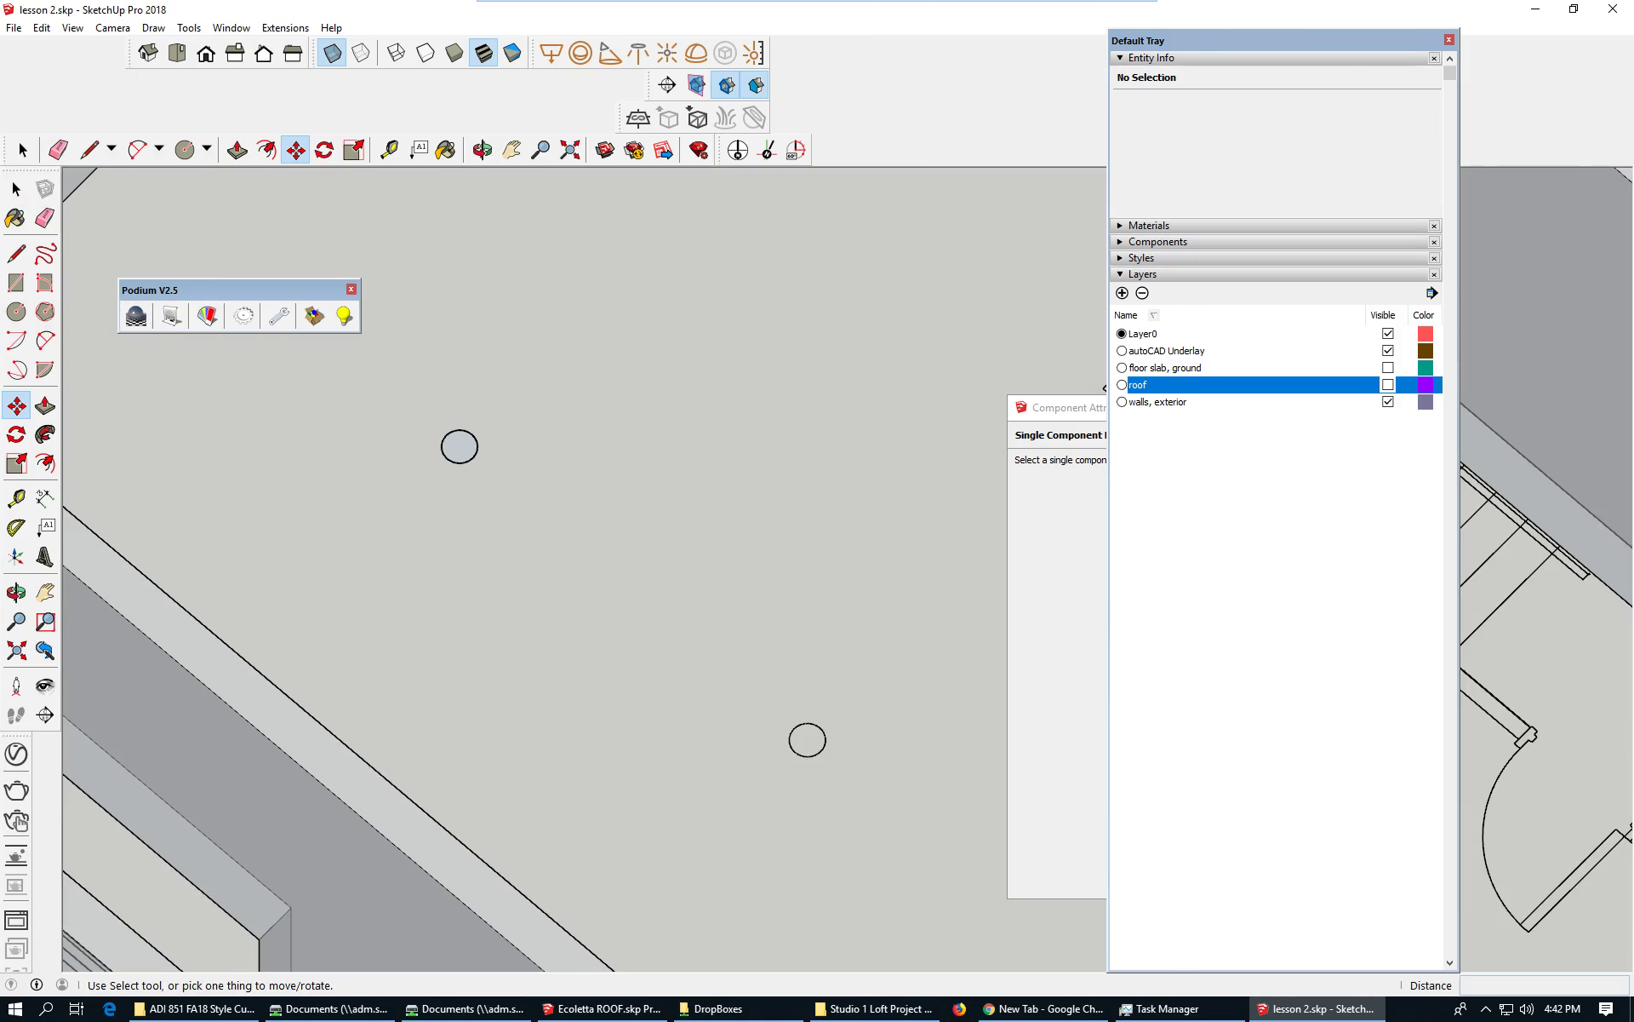
- Draw a circle of about 4 7/16" radius over the second column outline from its centre
{"action": "left_click", "coordinate": [184, 149]}
{"action": "scroll", "coordinate": [704, 748], "scroll_direction": "down", "scroll_amount": 2}
{"action": "scroll", "coordinate": [686, 697], "scroll_direction": "up", "scroll_amount": 4}
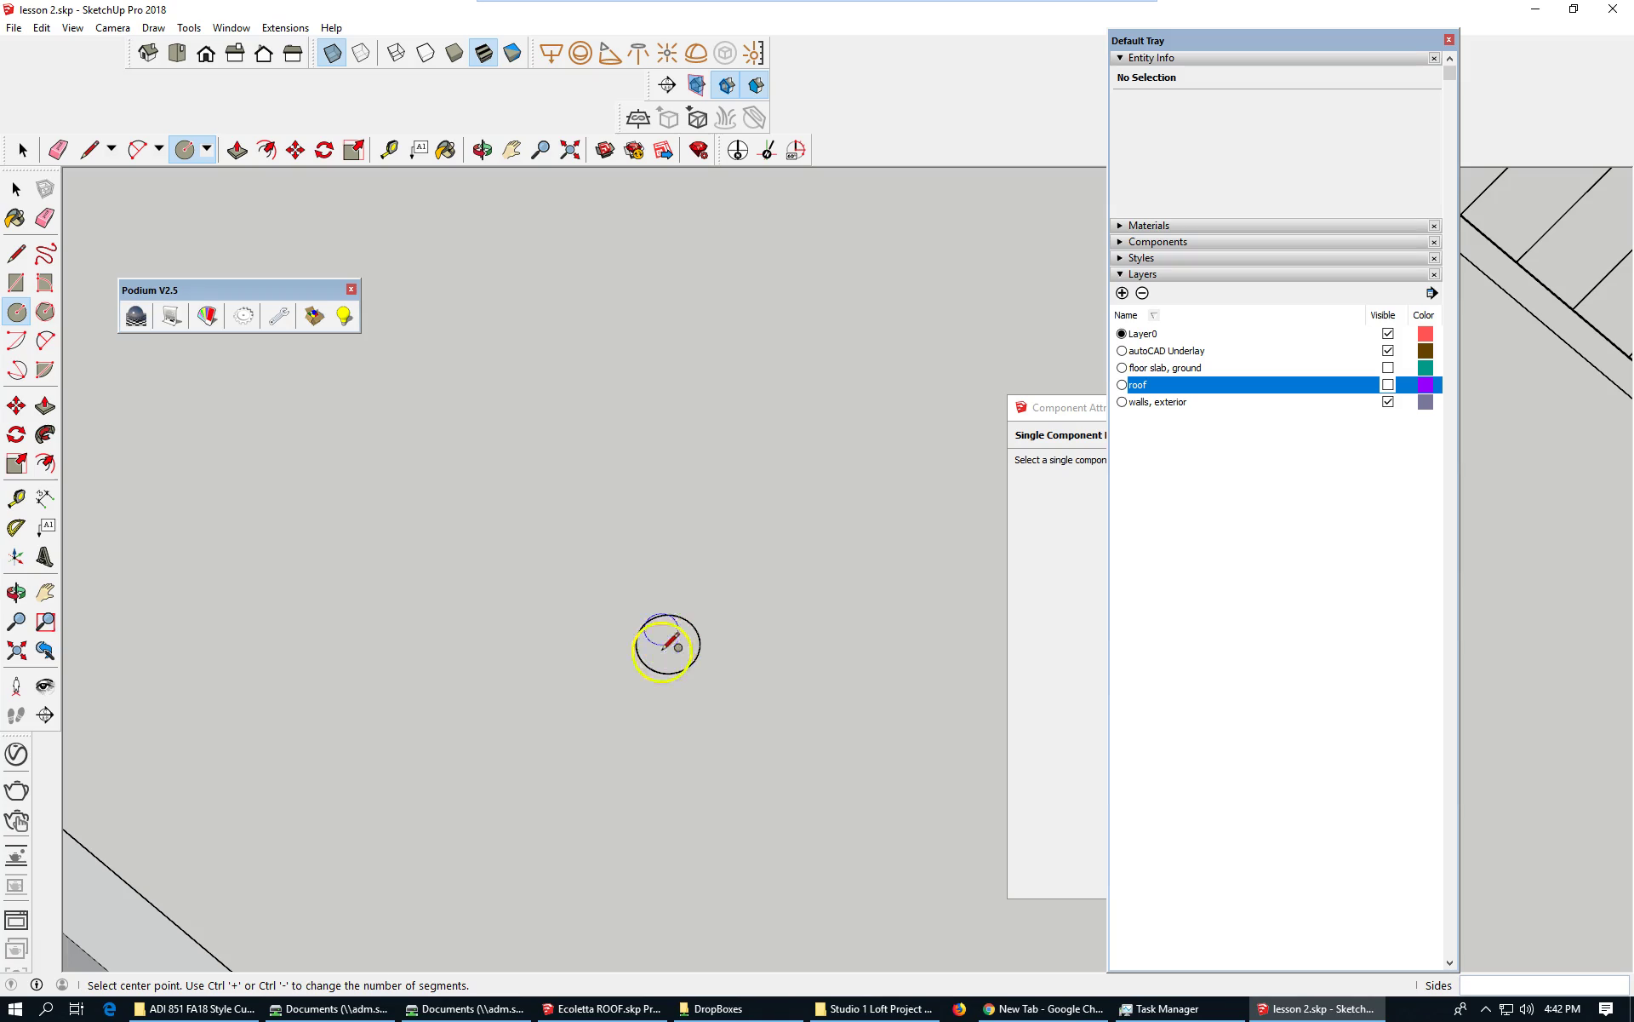
{"action": "left_click", "coordinate": [667, 644]}
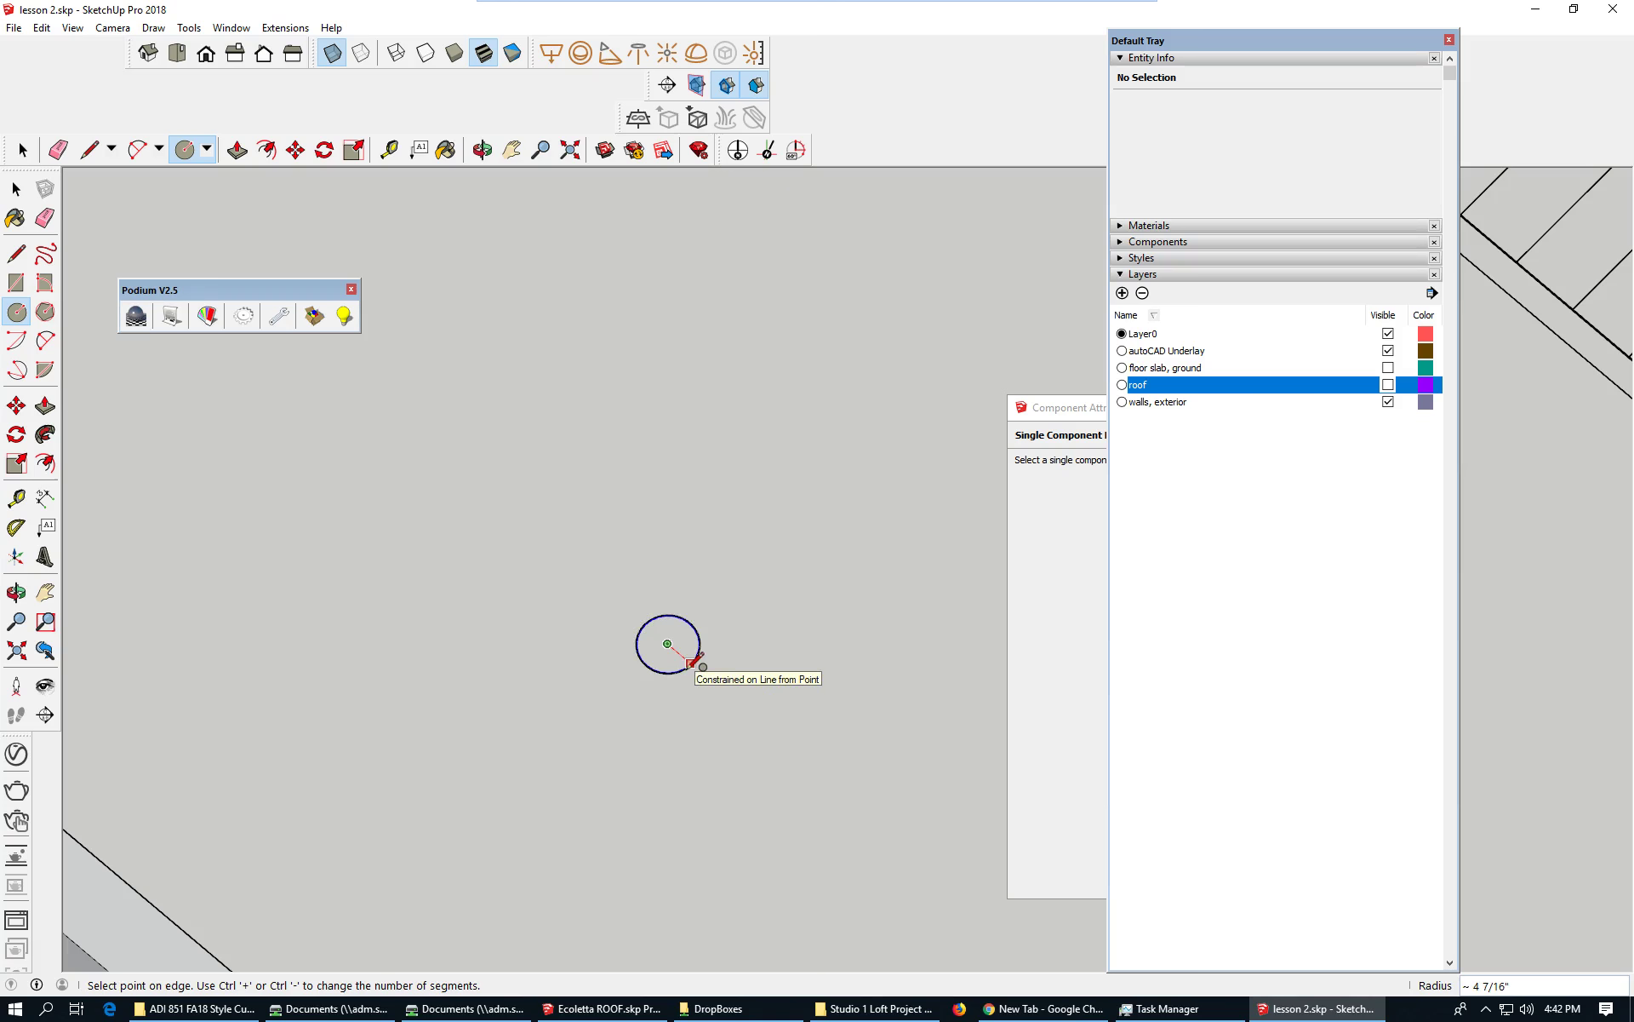
{"action": "left_click", "coordinate": [691, 662]}
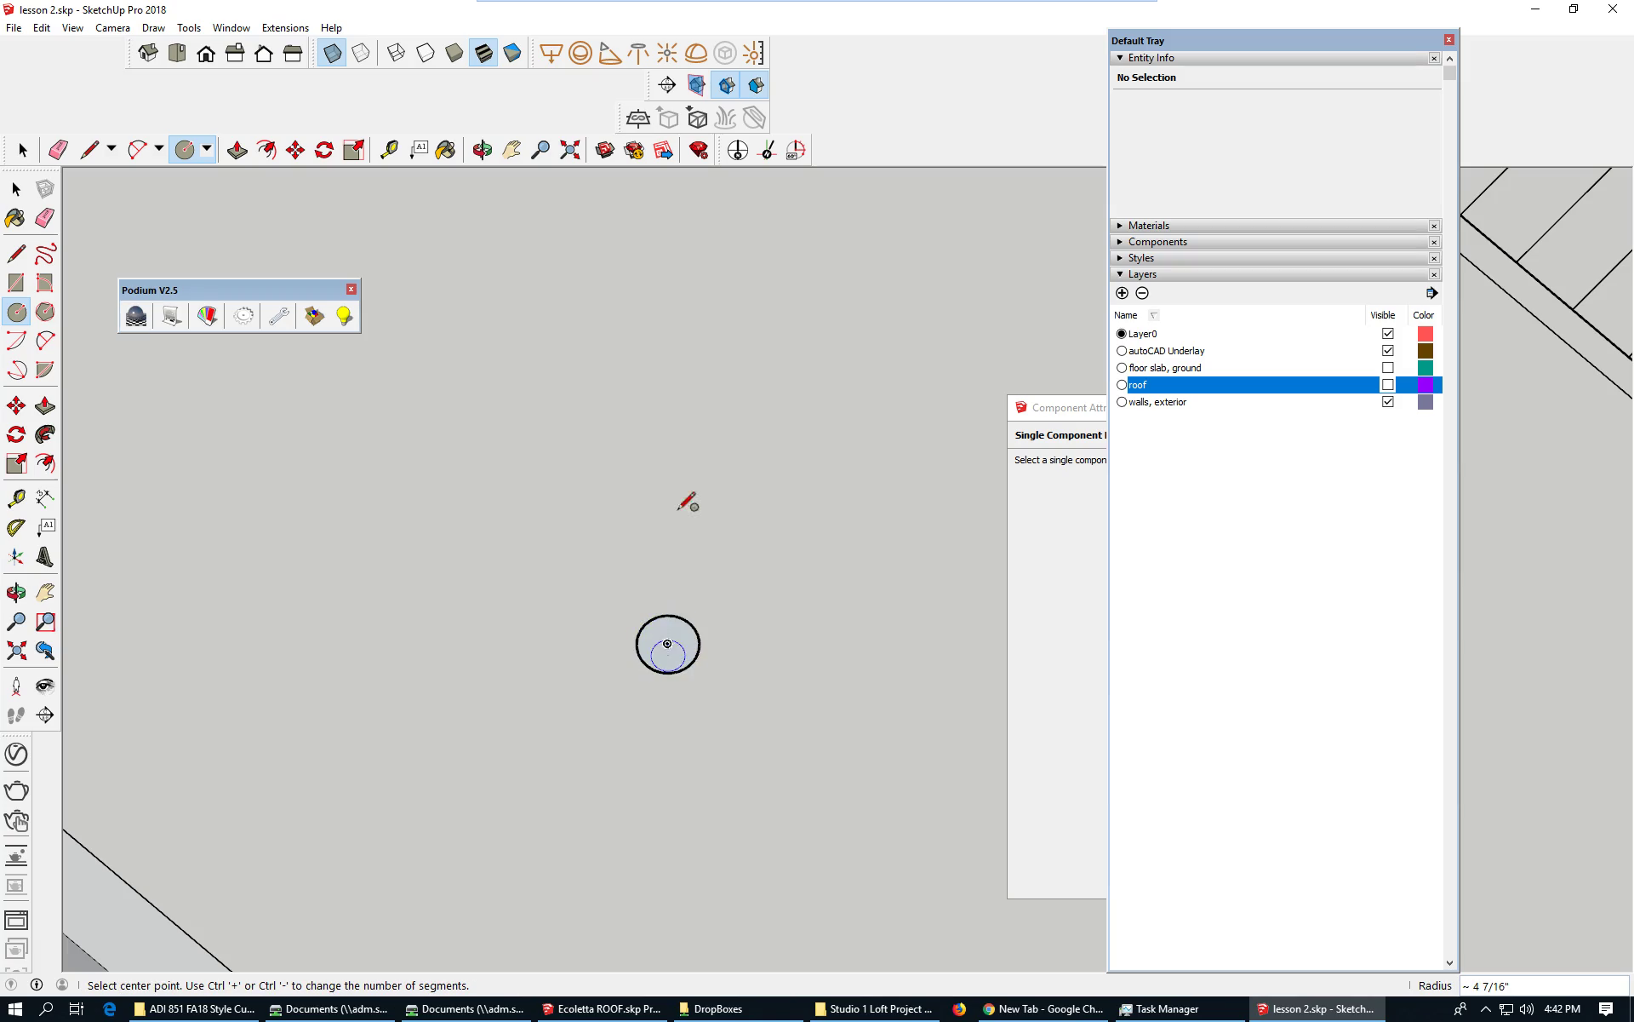
- Draw a circle of about 4 1/2" radius over the third column outline from its centre
{"action": "scroll", "coordinate": [321, 190], "scroll_direction": "down", "scroll_amount": 2}
{"action": "scroll", "coordinate": [303, 391], "scroll_direction": "down", "scroll_amount": 2}
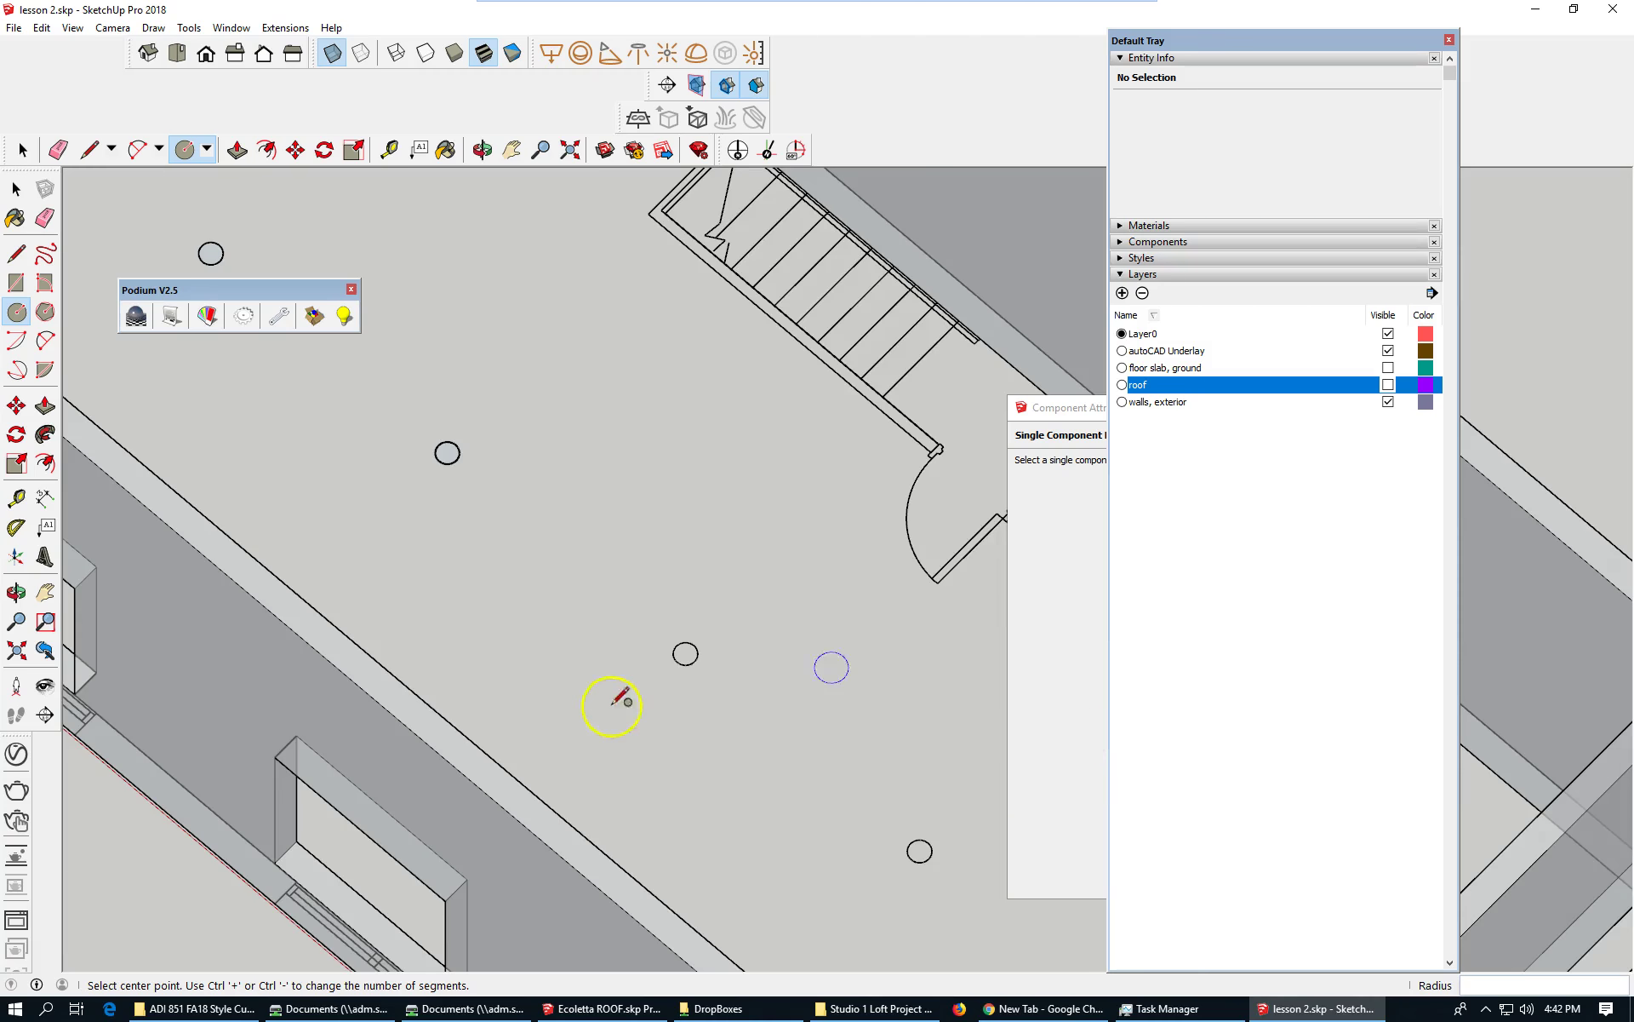
{"action": "scroll", "coordinate": [642, 682], "scroll_direction": "up", "scroll_amount": 3}
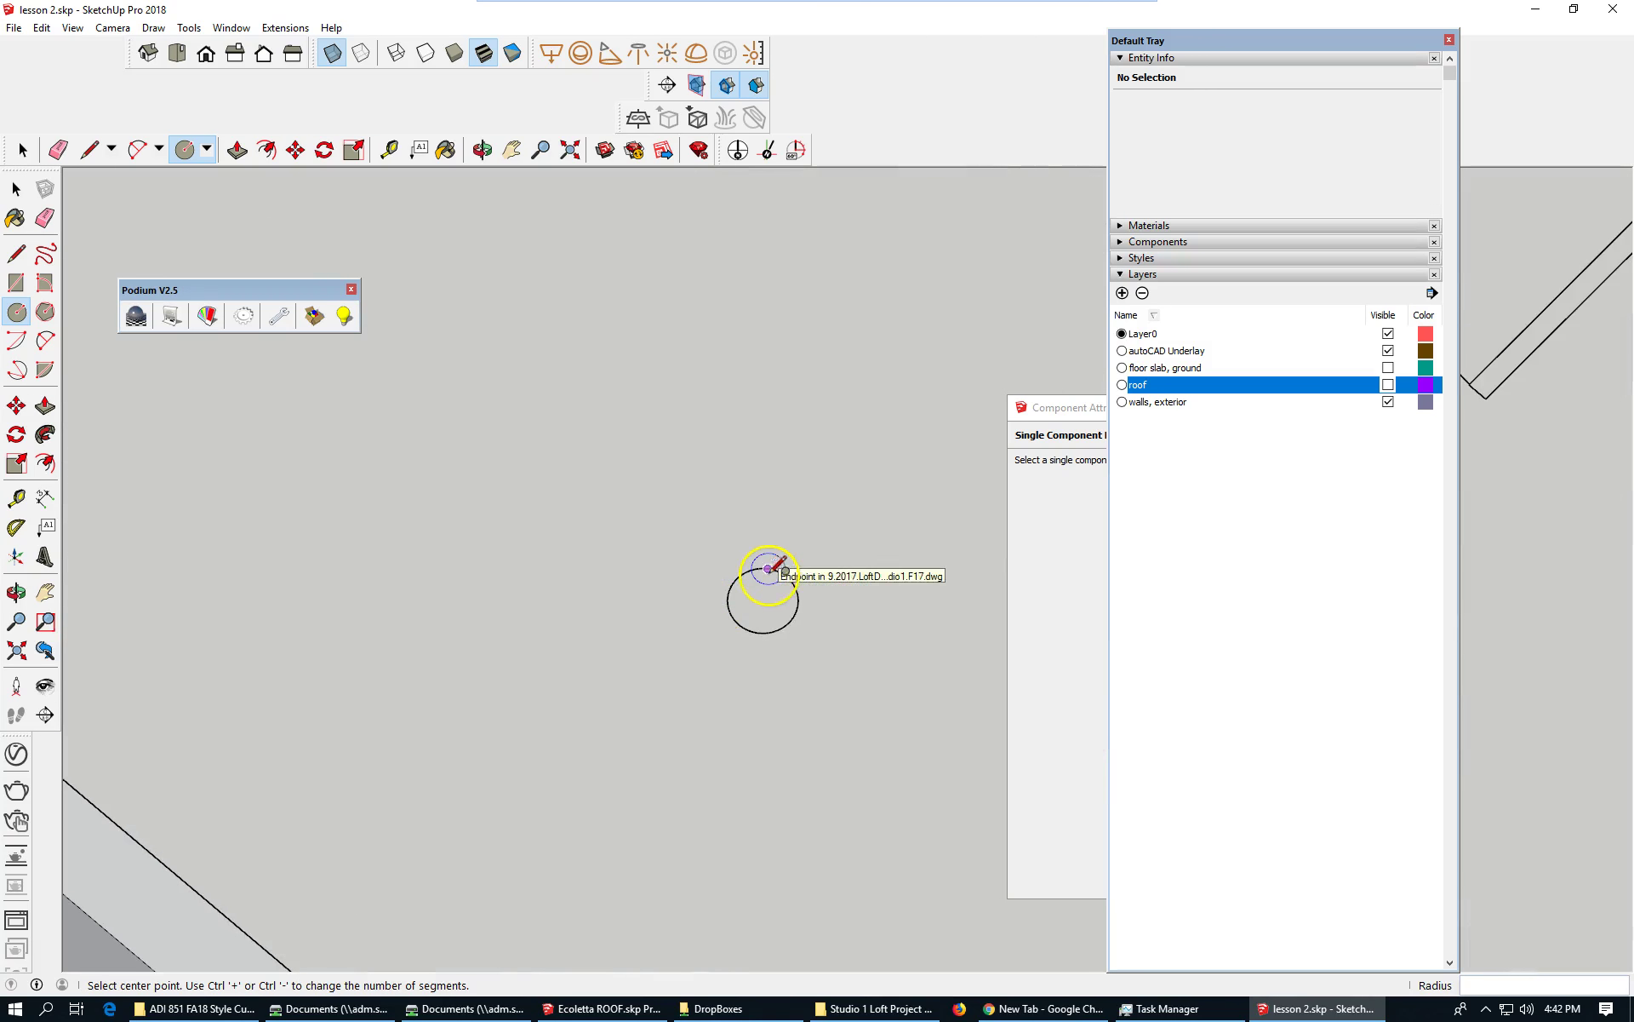
{"action": "left_click", "coordinate": [763, 600]}
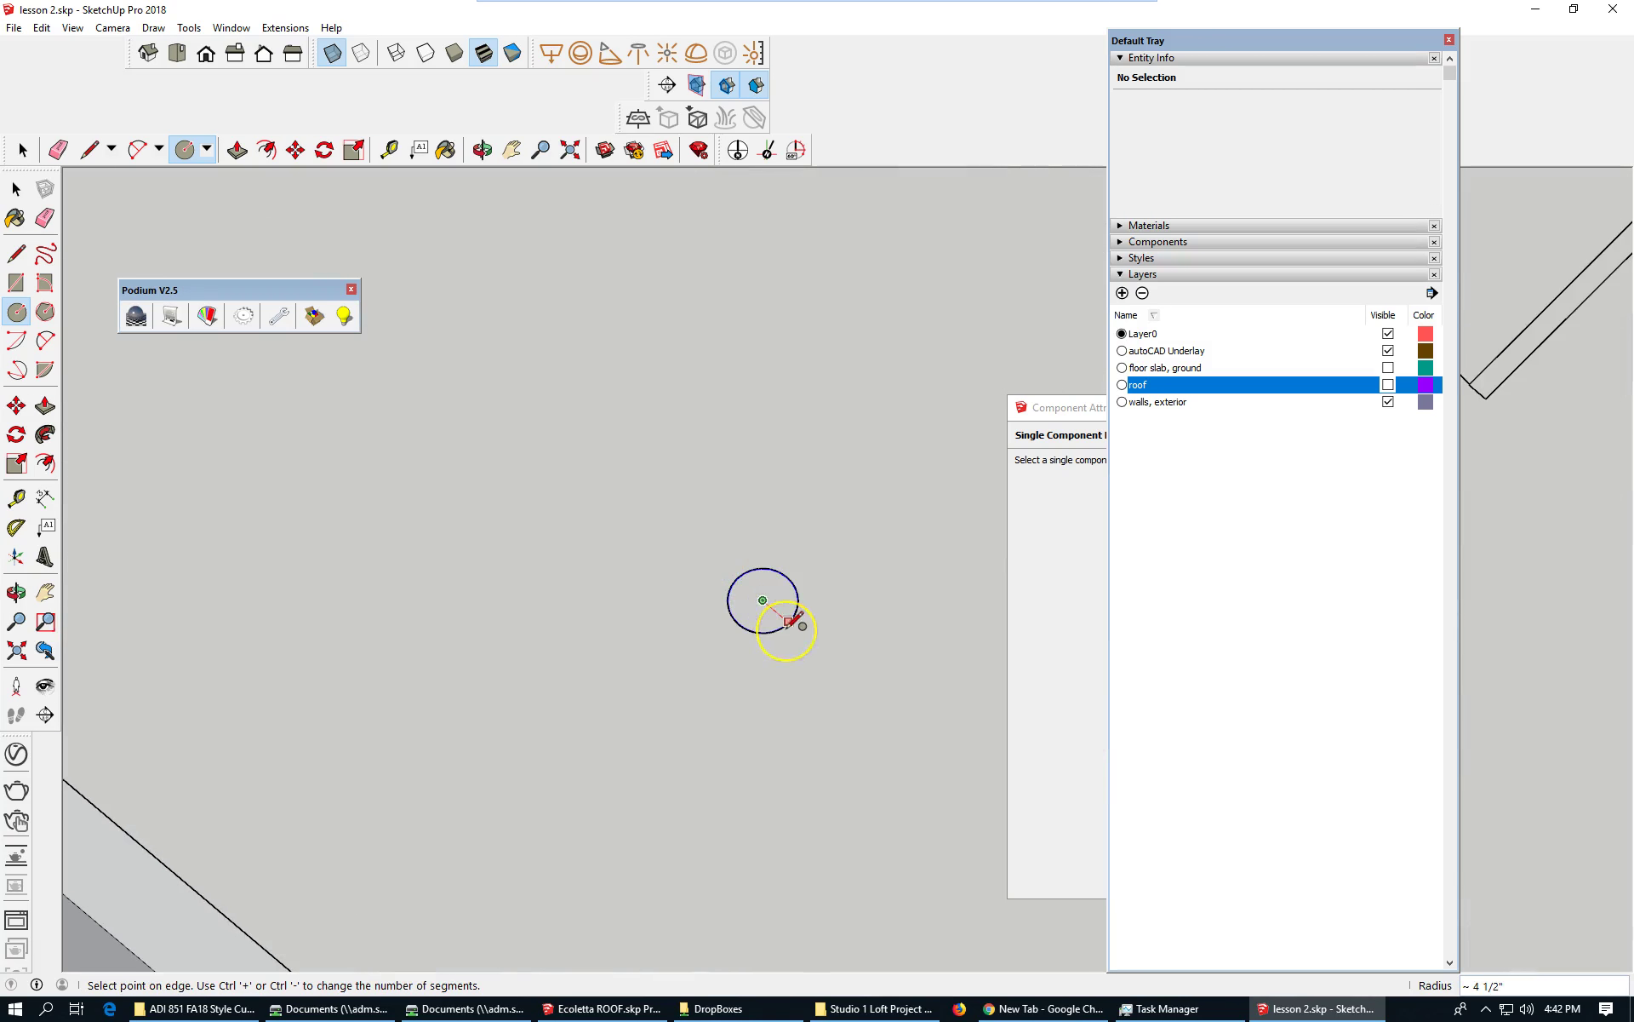
{"action": "left_click", "coordinate": [789, 621]}
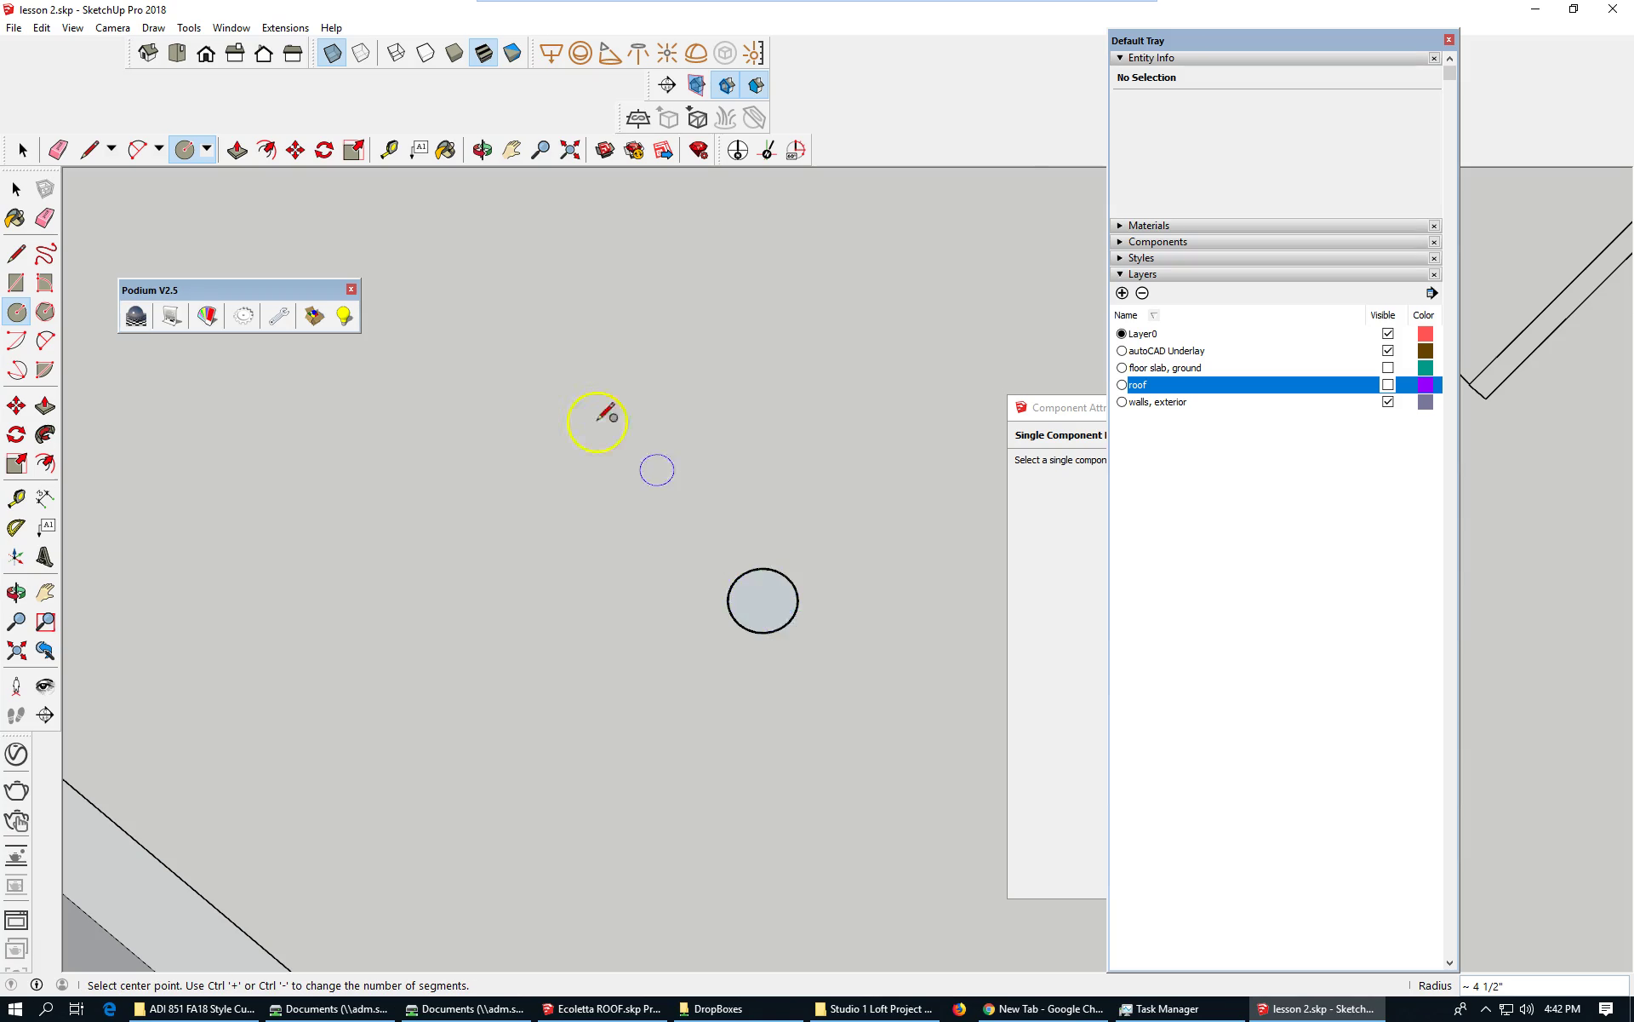
- Draw a circle over the fourth column outline from its centre out to its edge
{"action": "scroll", "coordinate": [376, 273], "scroll_direction": "down", "scroll_amount": 5}
{"action": "scroll", "coordinate": [754, 624], "scroll_direction": "up", "scroll_amount": 2}
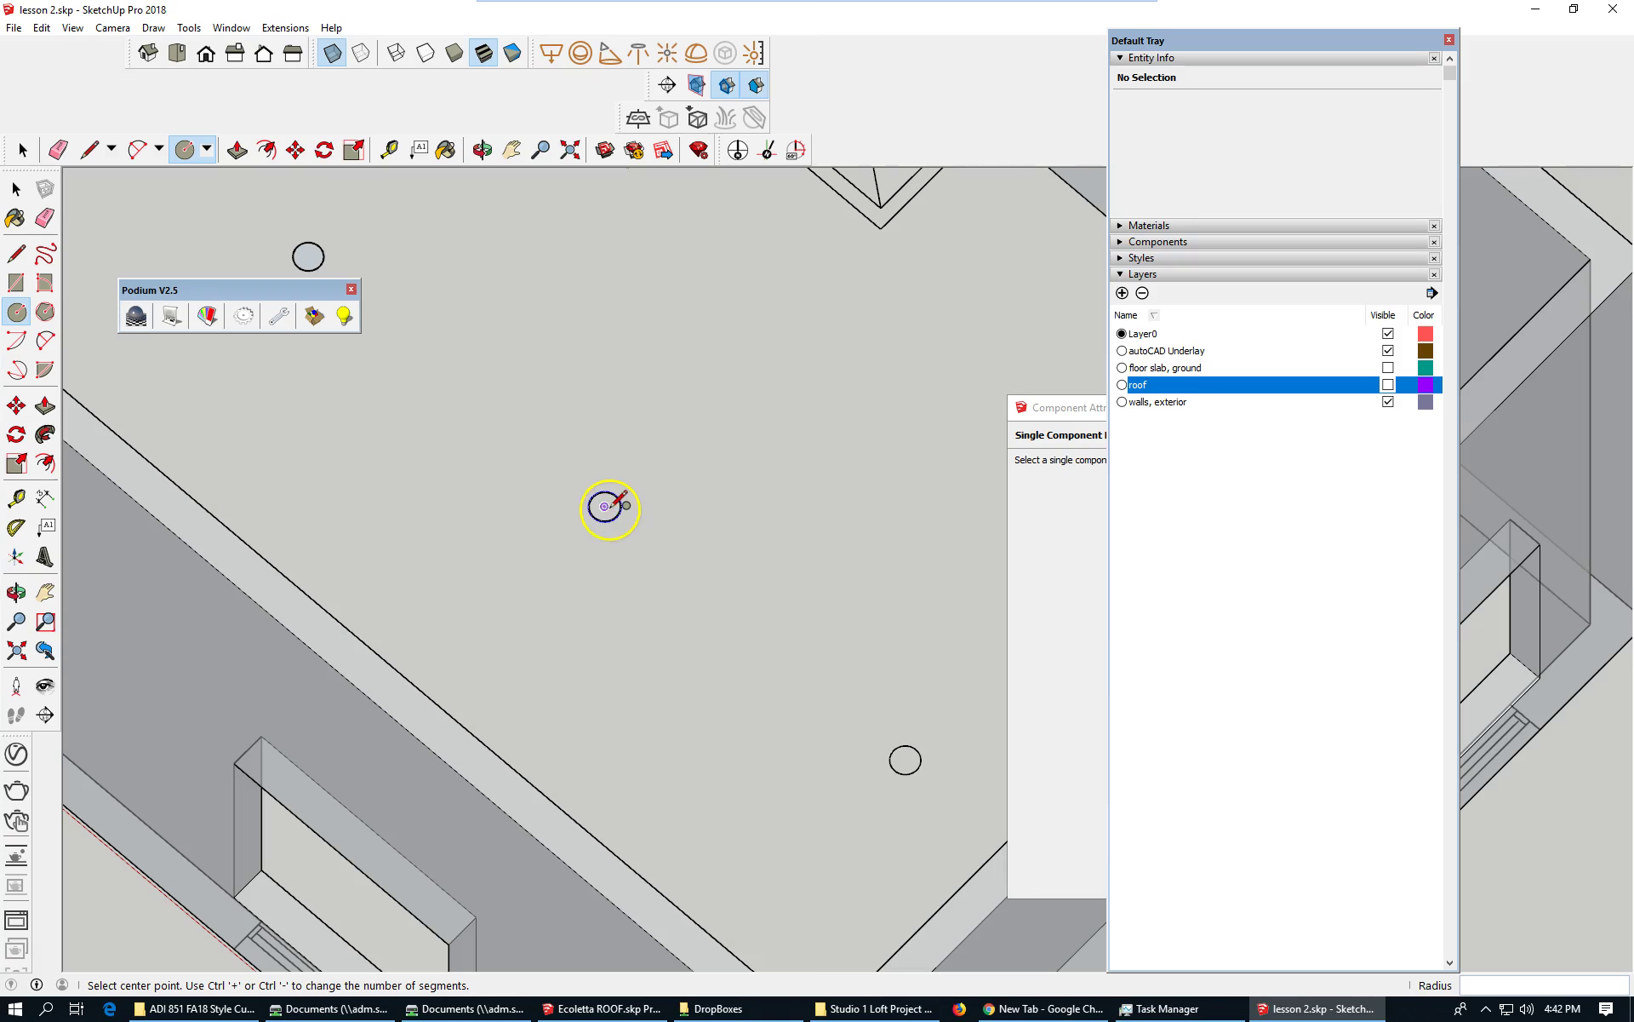
{"action": "left_click", "coordinate": [607, 506]}
{"action": "scroll", "coordinate": [630, 513], "scroll_direction": "up", "scroll_amount": 2}
{"action": "scroll", "coordinate": [630, 513], "scroll_direction": "up", "scroll_amount": 2}
{"action": "left_click", "coordinate": [613, 493]}
- Draw a circle over the fifth column outline from its centre out to its edge
{"action": "scroll", "coordinate": [517, 281], "scroll_direction": "down", "scroll_amount": 1}
{"action": "scroll", "coordinate": [332, 353], "scroll_direction": "down", "scroll_amount": 4}
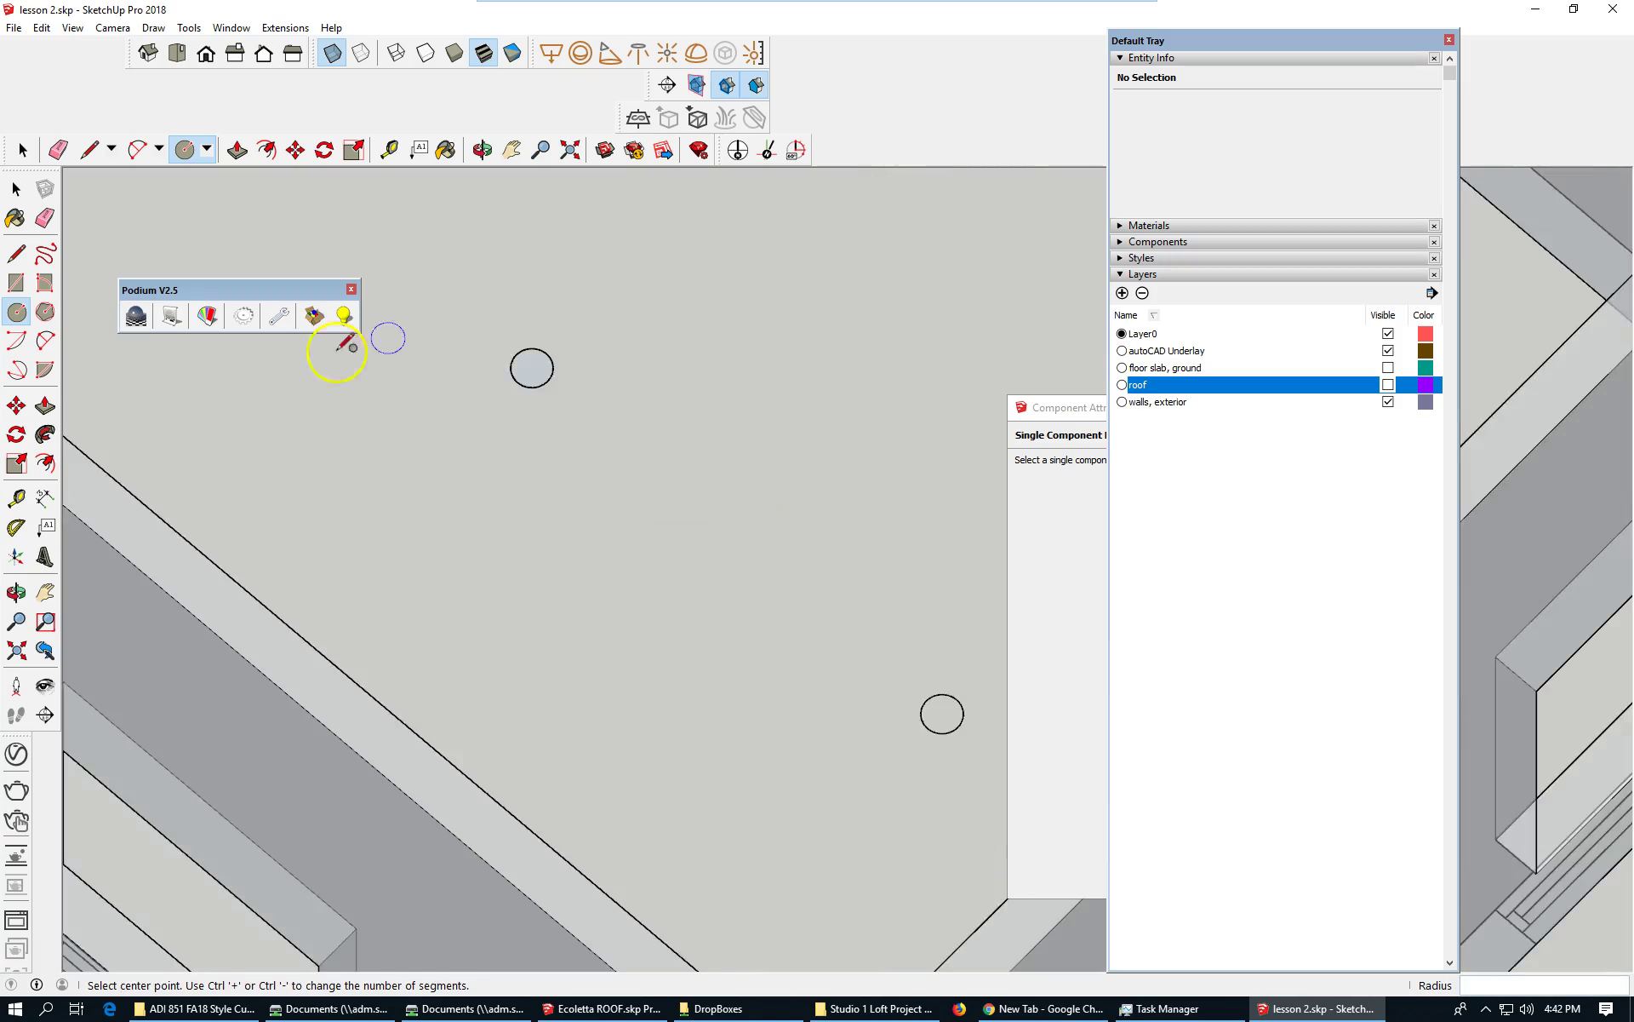
{"action": "scroll", "coordinate": [759, 657], "scroll_direction": "up", "scroll_amount": 4}
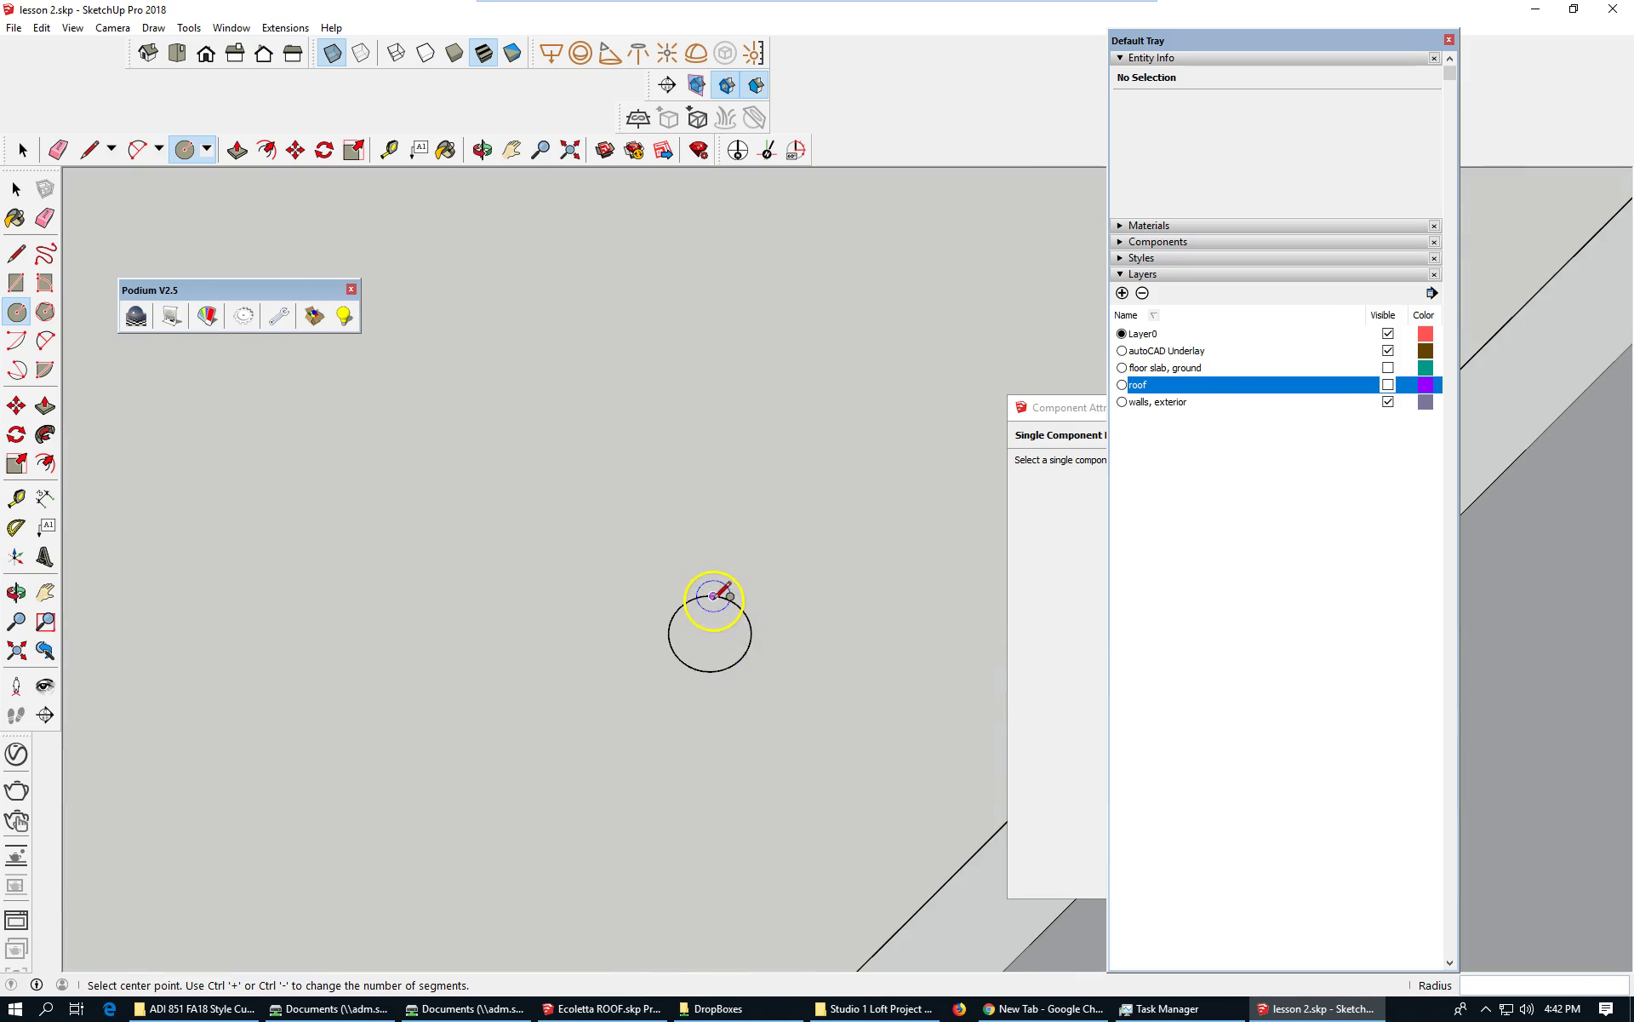
{"action": "left_click", "coordinate": [711, 633]}
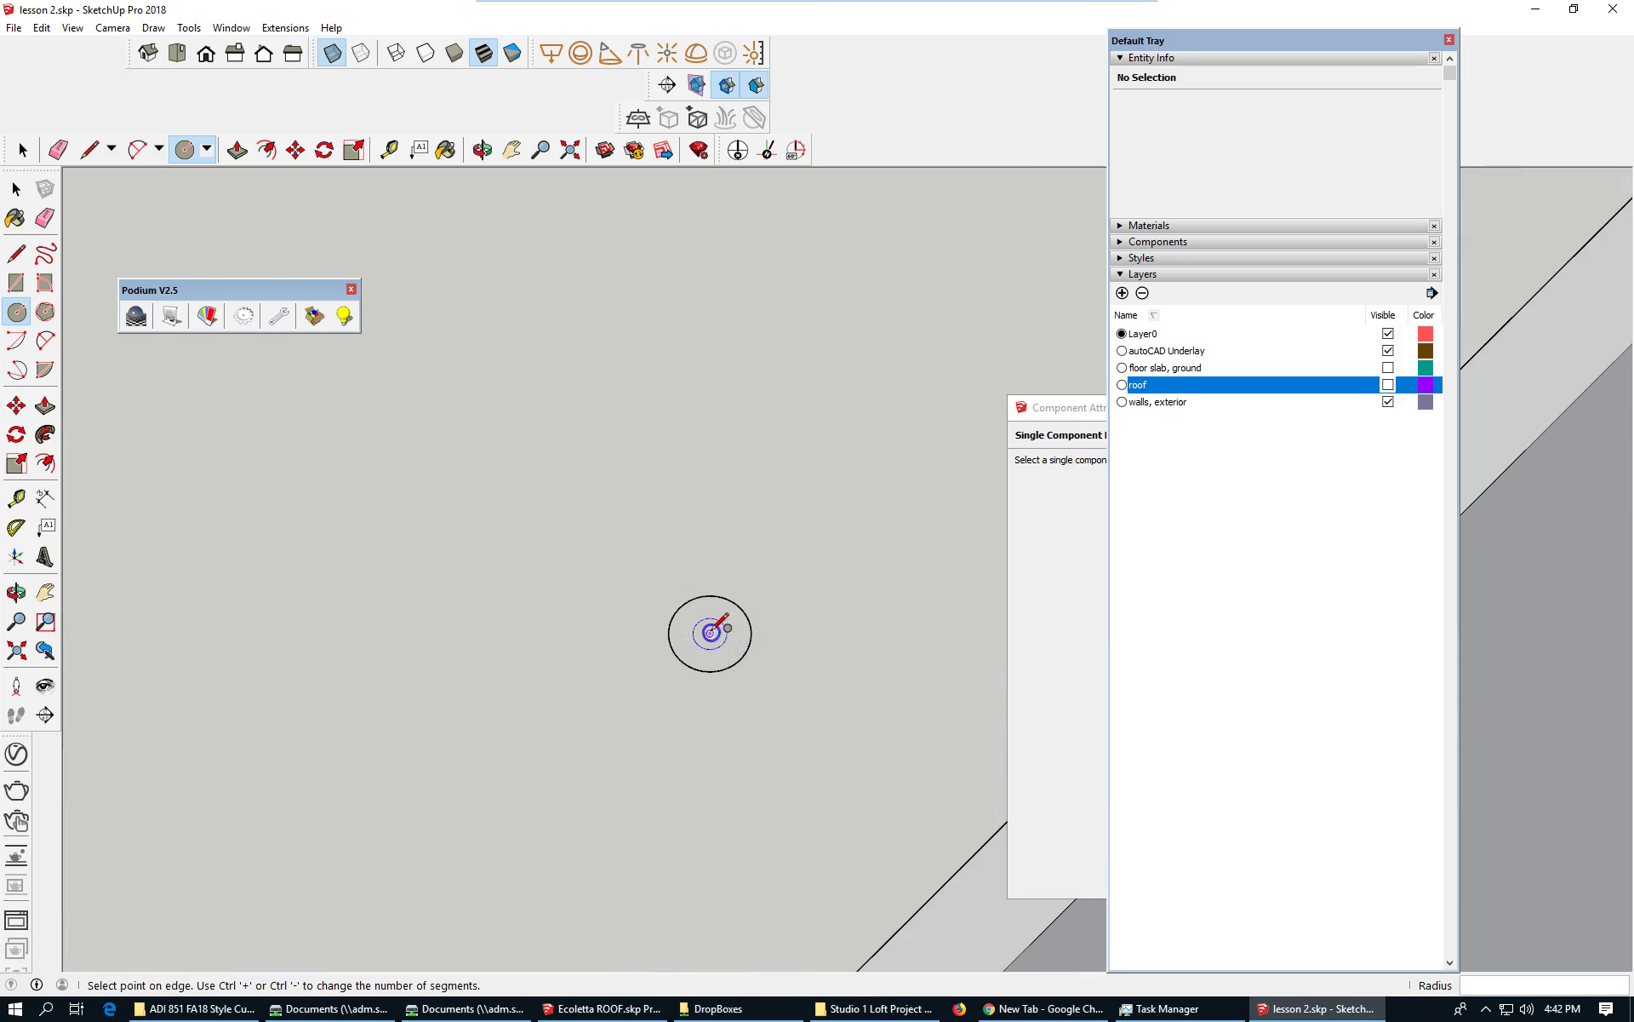
{"action": "left_click", "coordinate": [748, 661]}
- Push/Pull the first column's circular face, at the far end of the row, up 16'
{"action": "scroll", "coordinate": [758, 657], "scroll_direction": "down", "scroll_amount": 6}
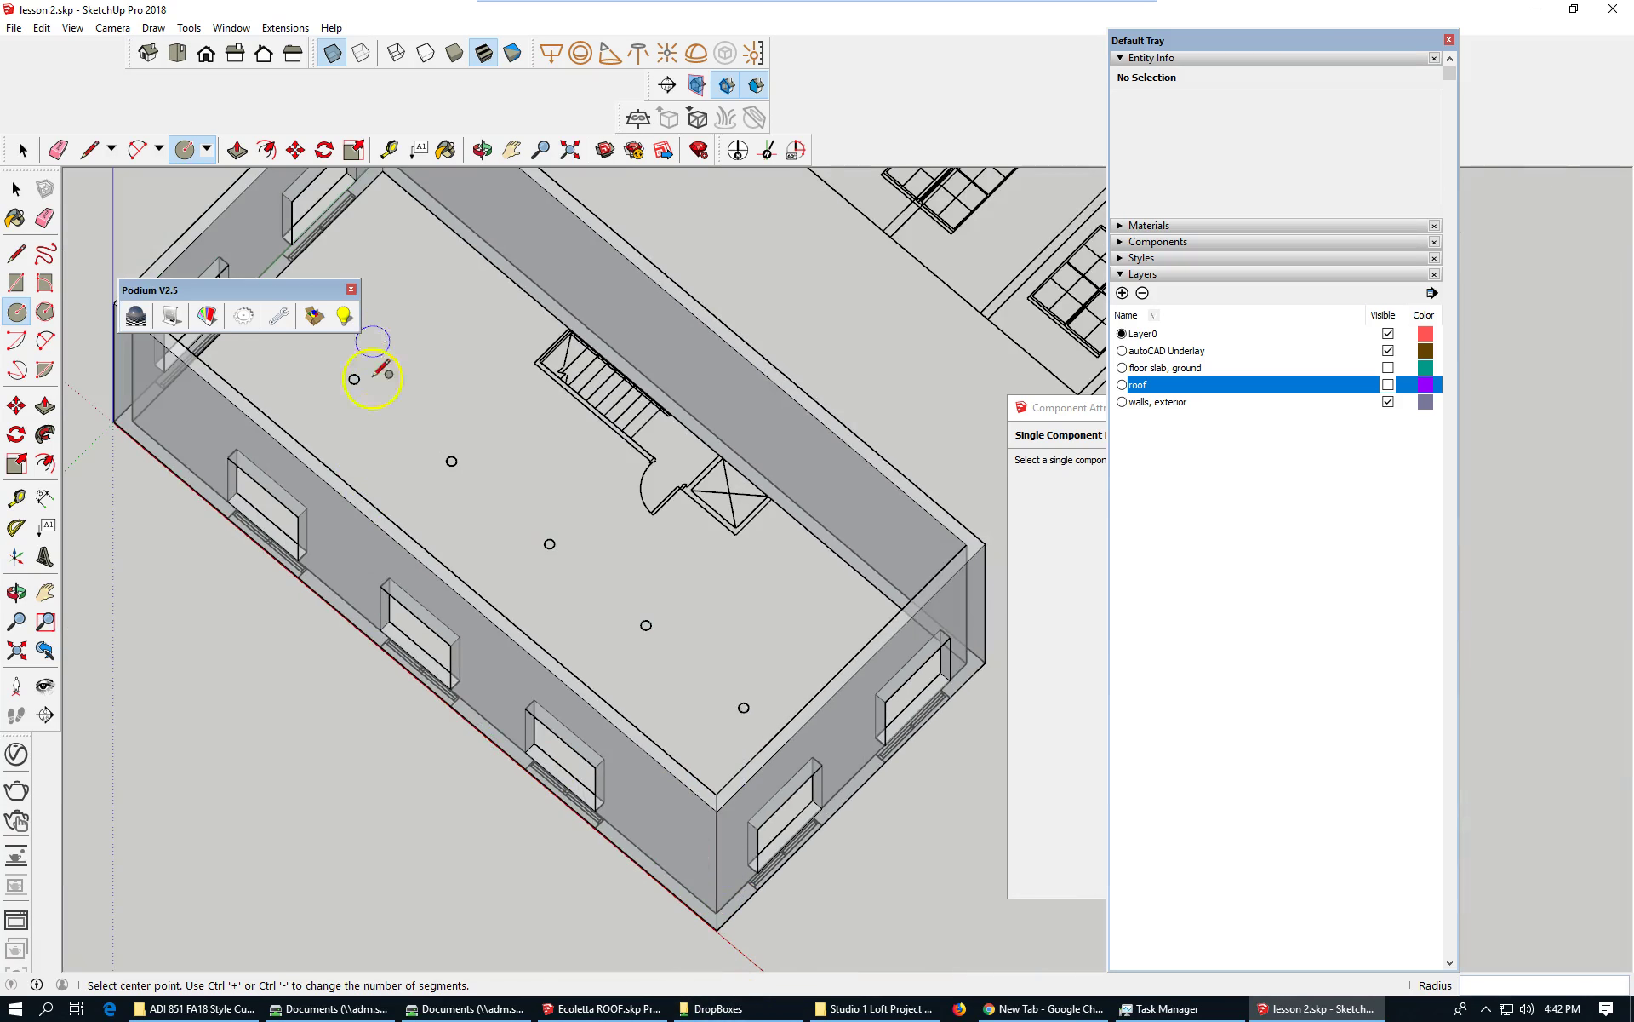
{"action": "scroll", "coordinate": [182, 820], "scroll_direction": "down", "scroll_amount": 3}
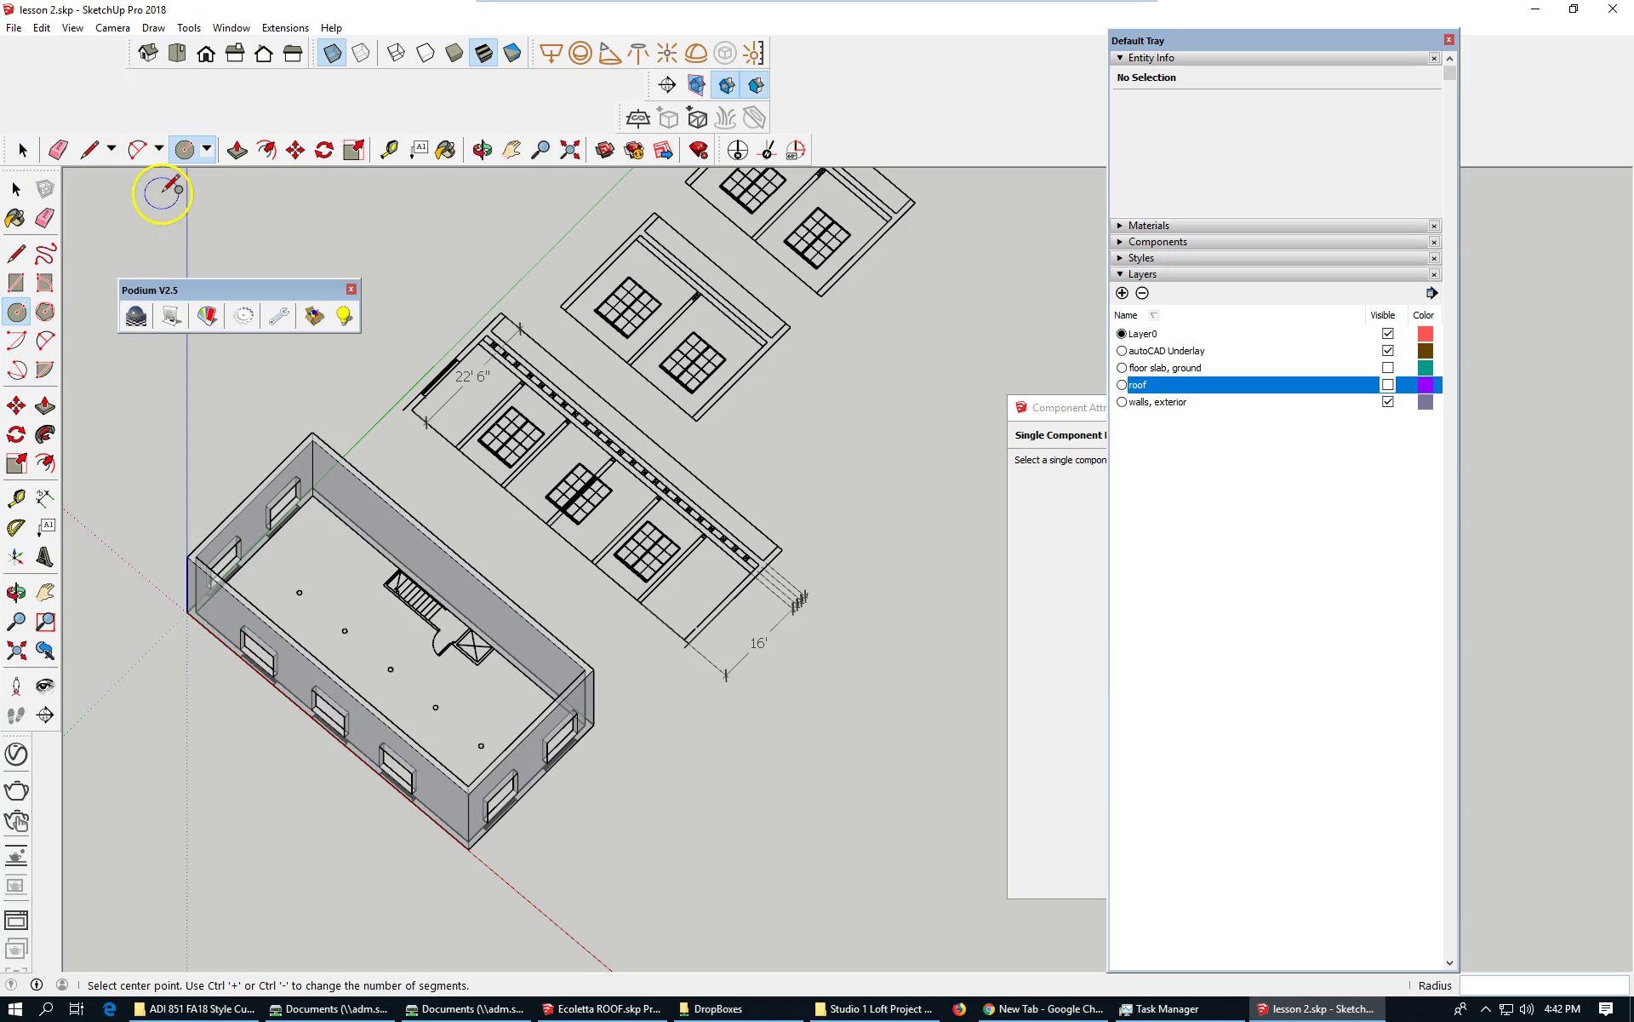
{"action": "left_click", "coordinate": [237, 150]}
{"action": "scroll", "coordinate": [182, 627], "scroll_direction": "up", "scroll_amount": 8}
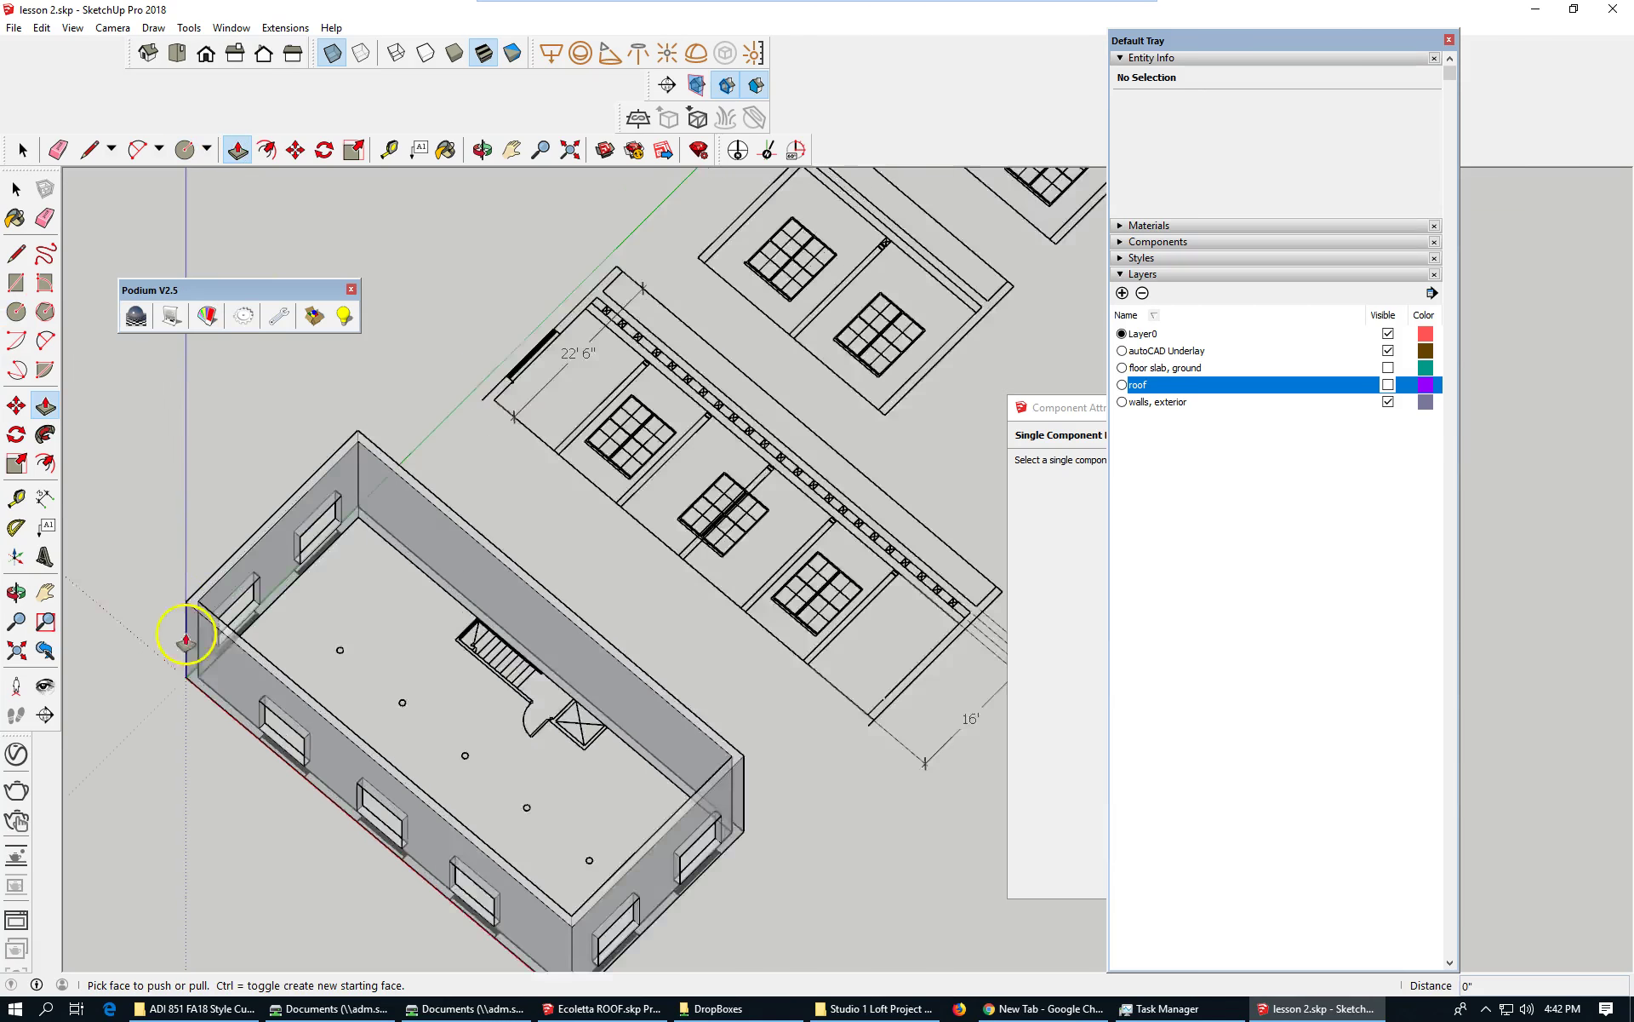
{"action": "left_click_drag", "start_coordinate": [406, 728], "coordinate": [431, 601]}
- Push/Pull the second column's circular face up 16'
{"action": "scroll", "coordinate": [248, 686], "scroll_direction": "down", "scroll_amount": 2}
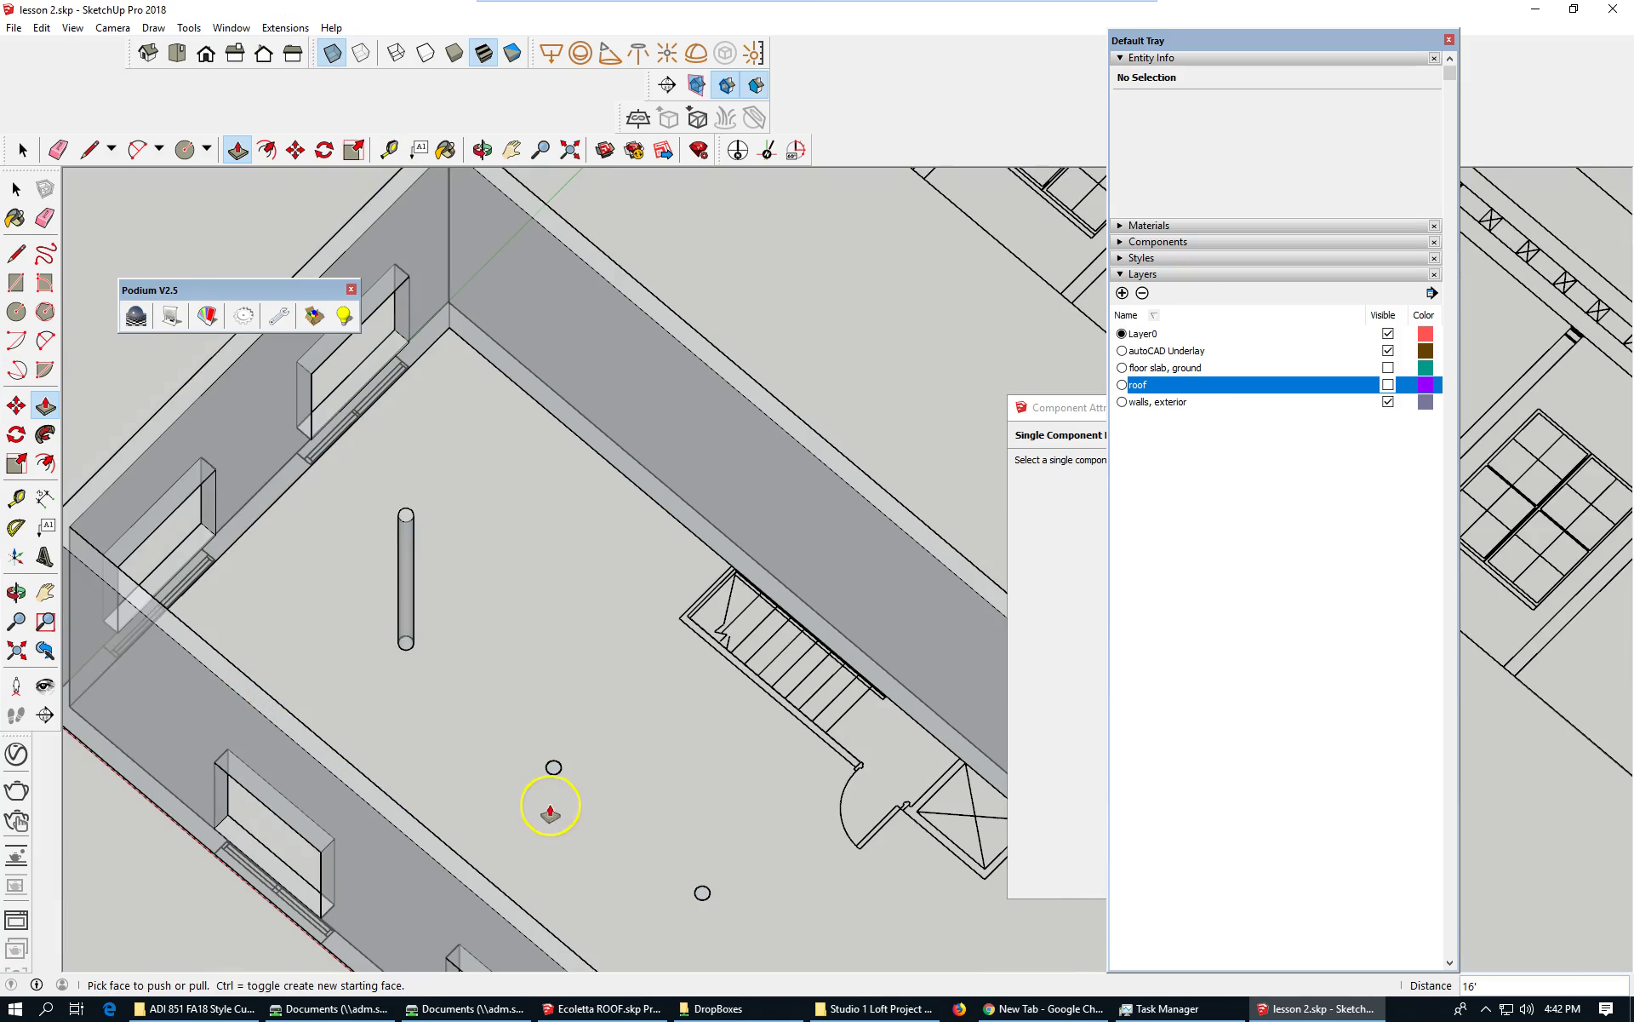
{"action": "scroll", "coordinate": [555, 800], "scroll_direction": "up", "scroll_amount": 3}
{"action": "left_click", "coordinate": [553, 754]}
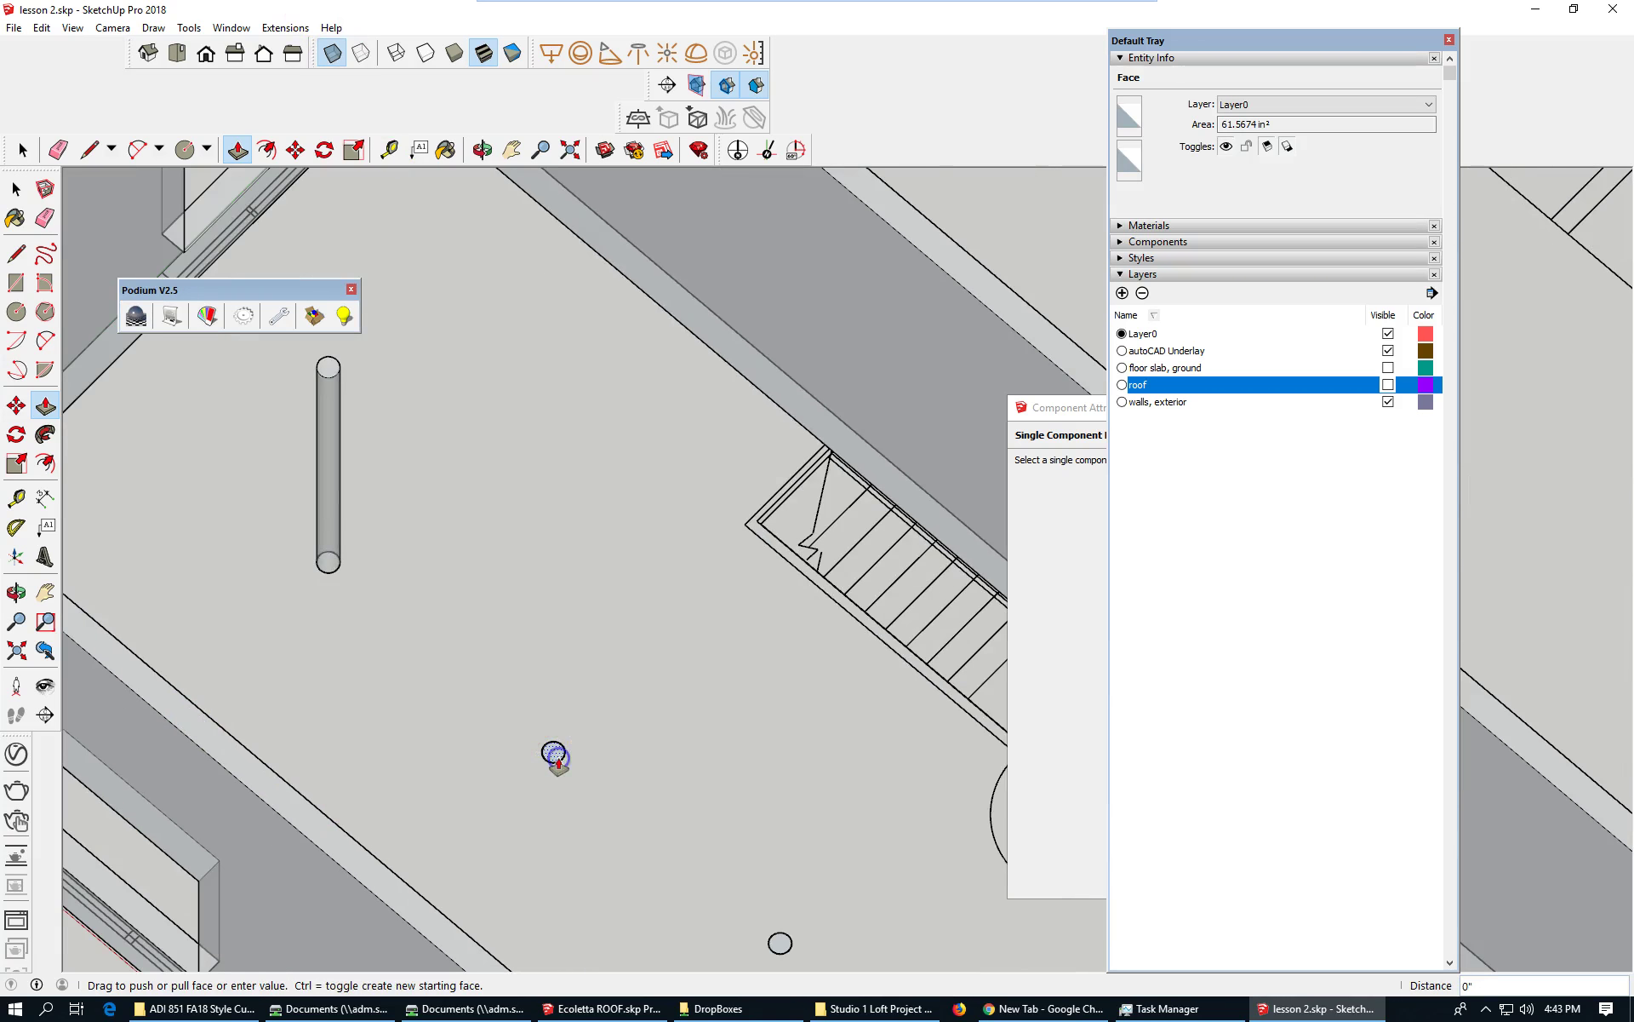
{"action": "left_click", "coordinate": [554, 754]}
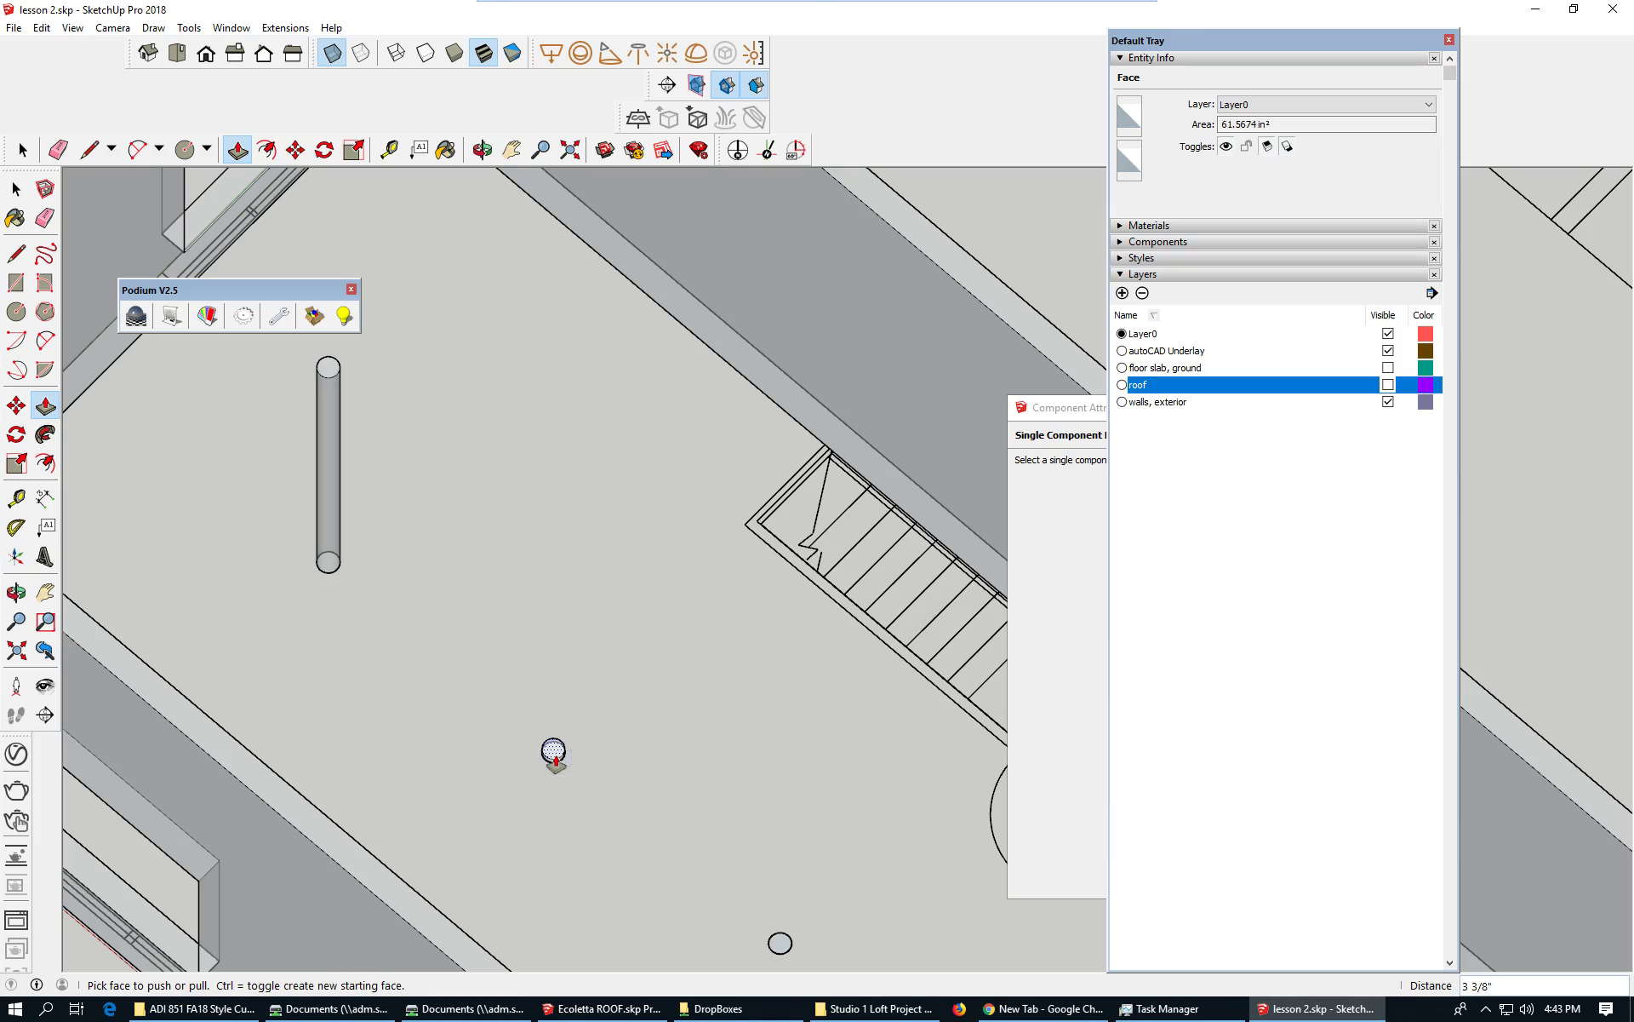
{"action": "left_click", "coordinate": [554, 753]}
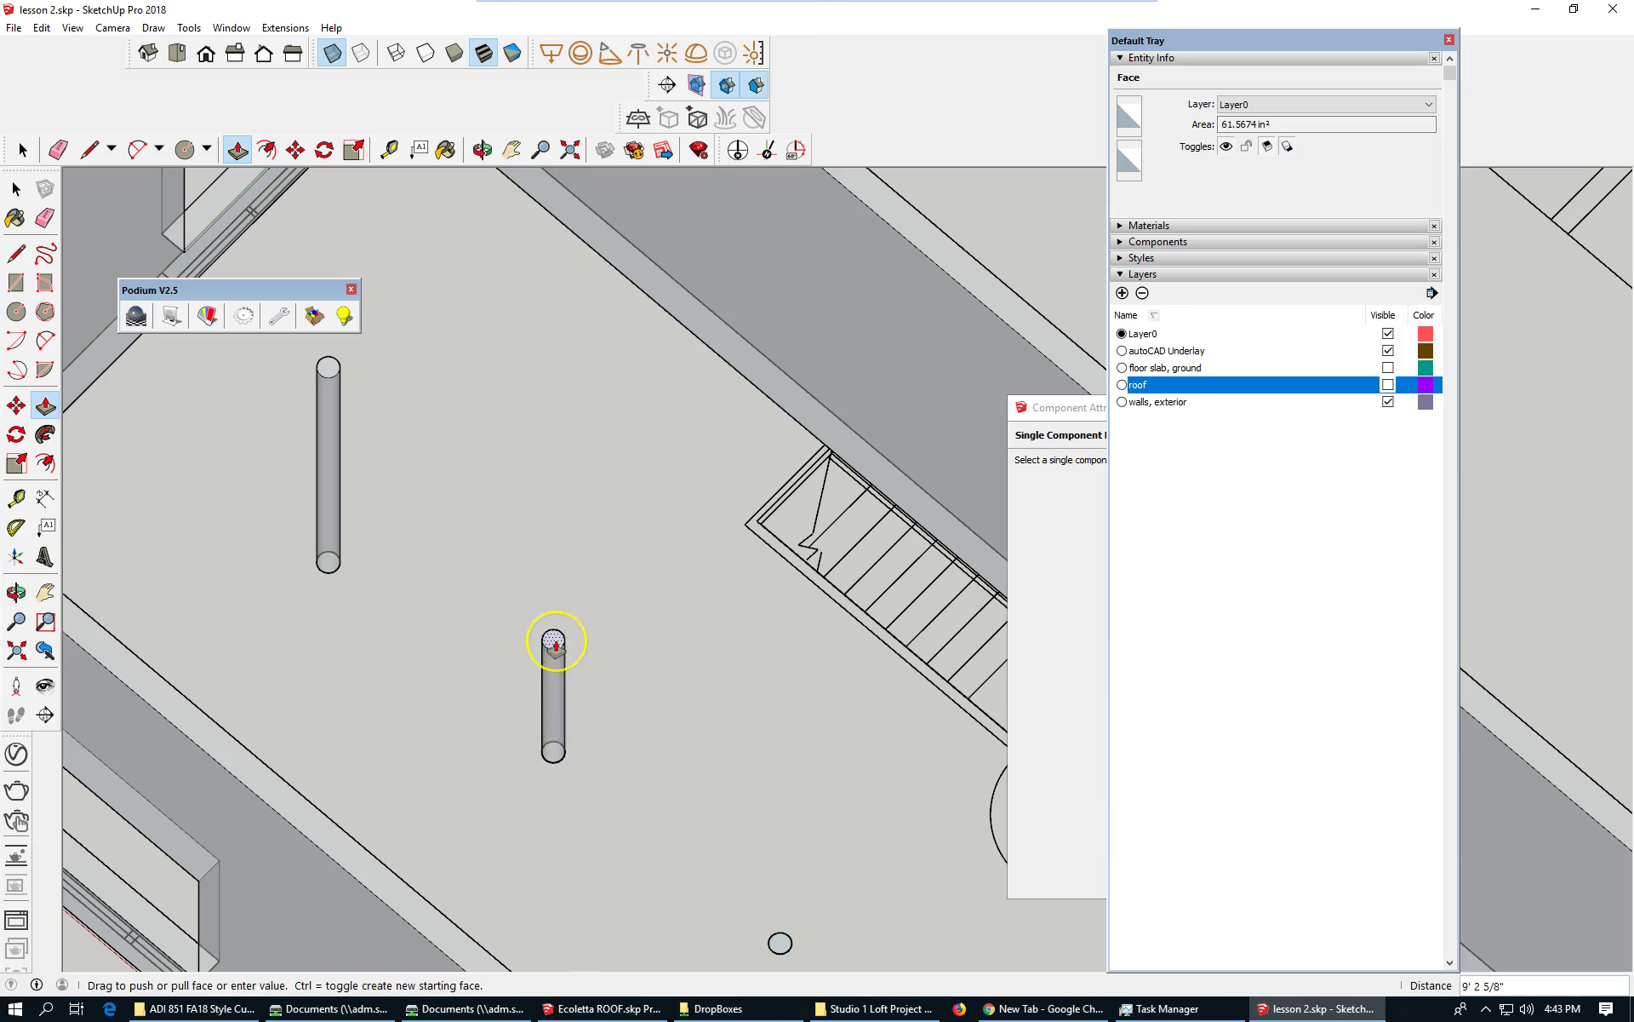
{"action": "type", "text": "16'"}
{"action": "key", "text": "Return"}
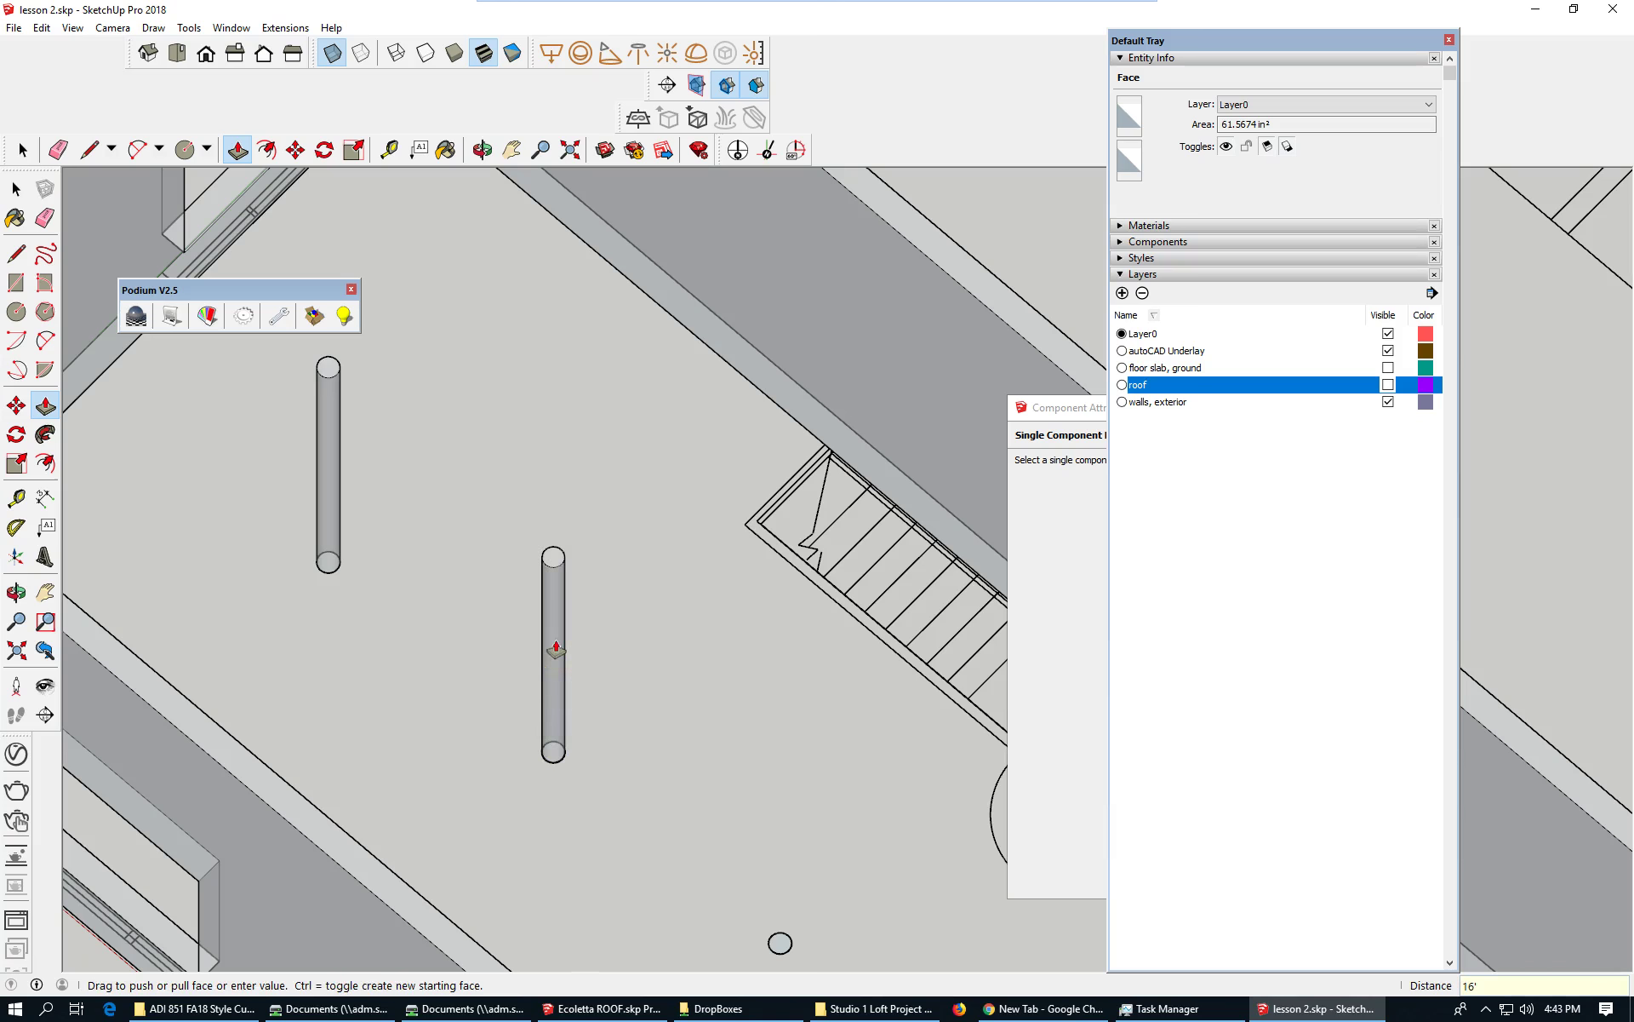
- Push/Pull the third column's circular face up 16'
{"action": "scroll", "coordinate": [628, 787], "scroll_direction": "down", "scroll_amount": 3}
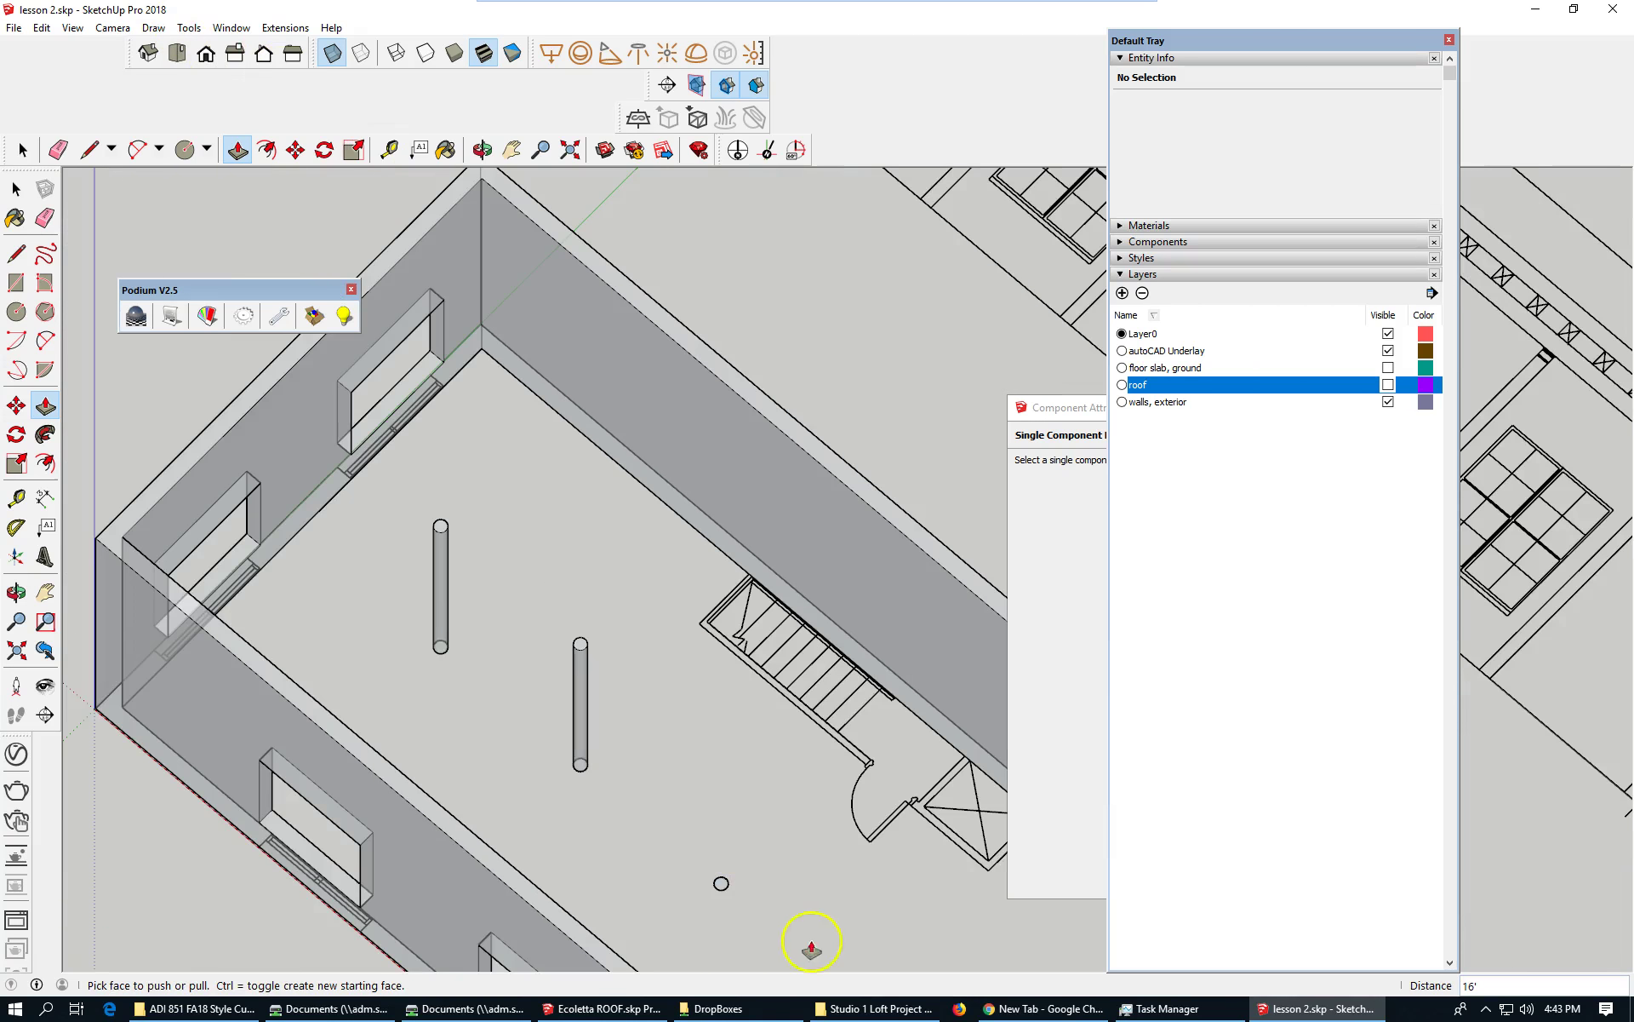
{"action": "double_click", "coordinate": [721, 885]}
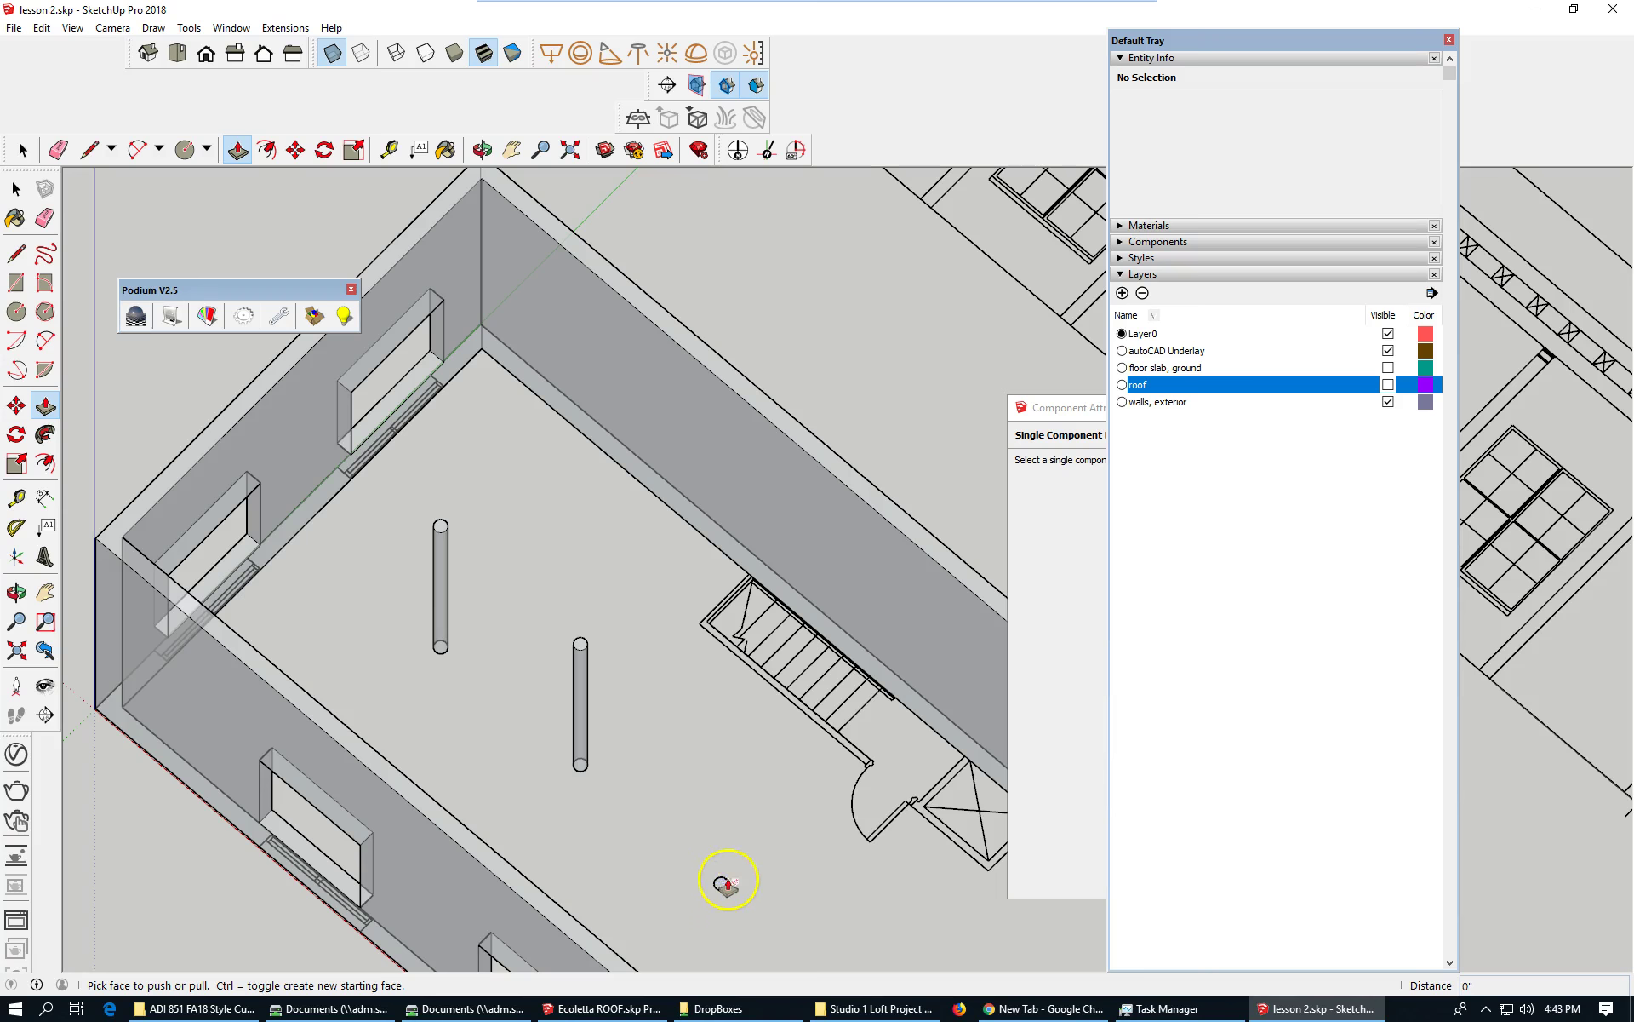
{"action": "left_click", "coordinate": [719, 883]}
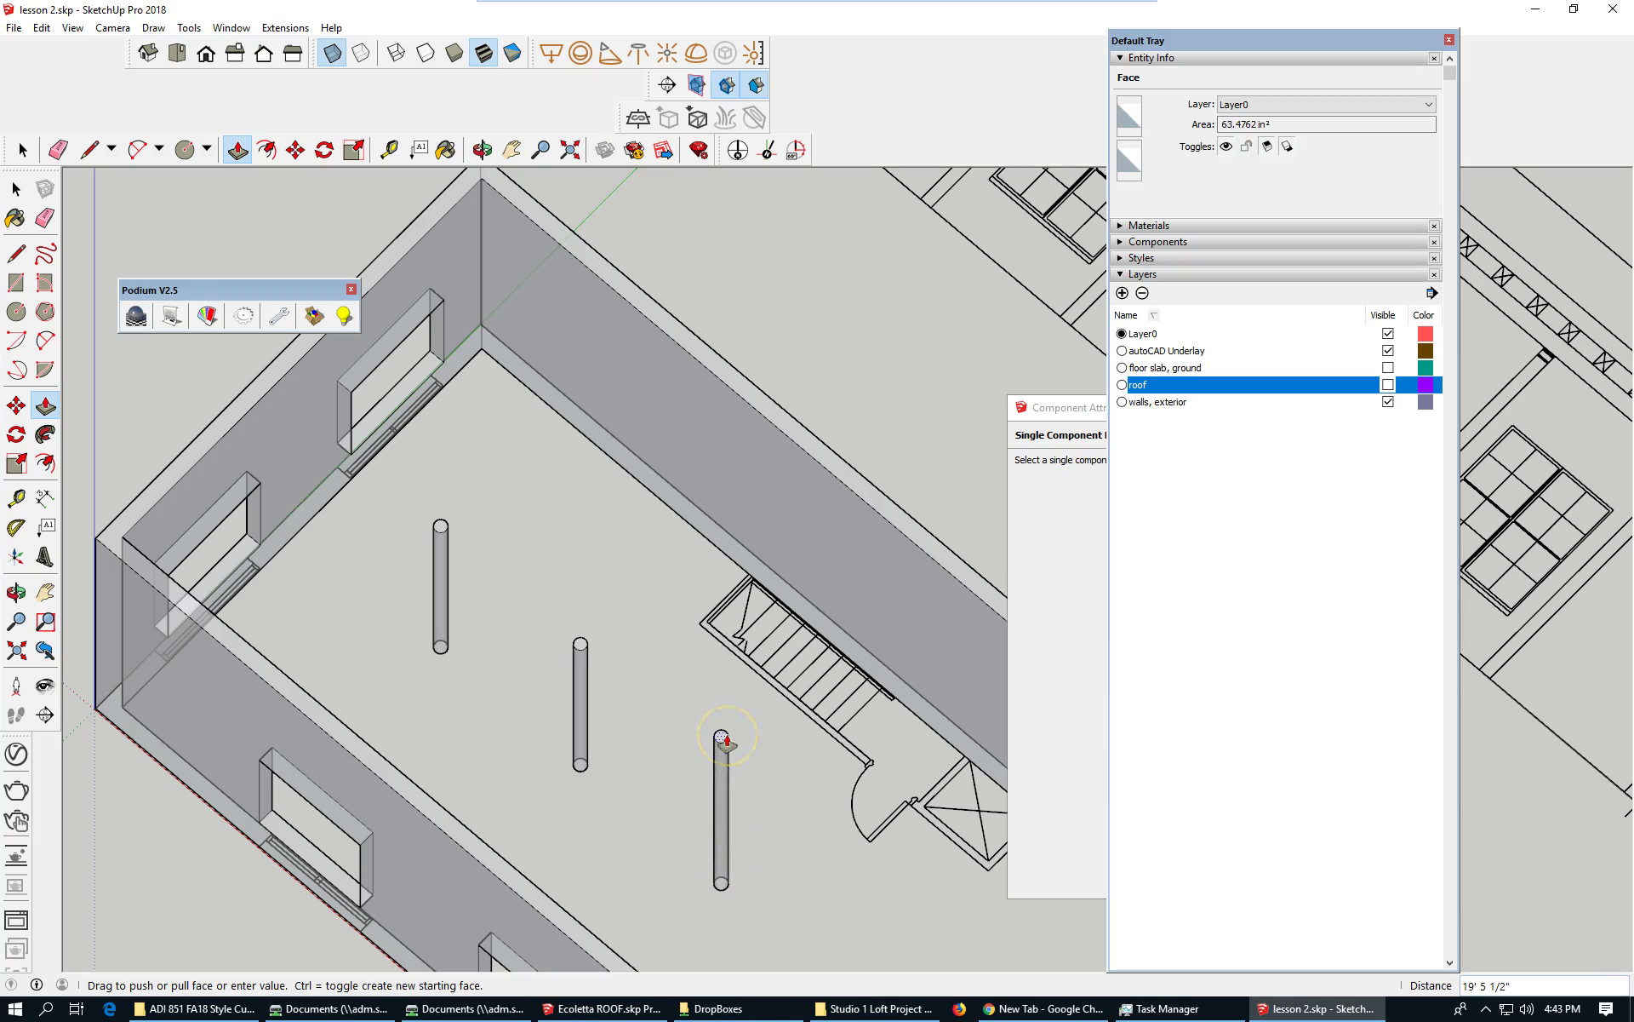
{"action": "key", "text": "Return"}
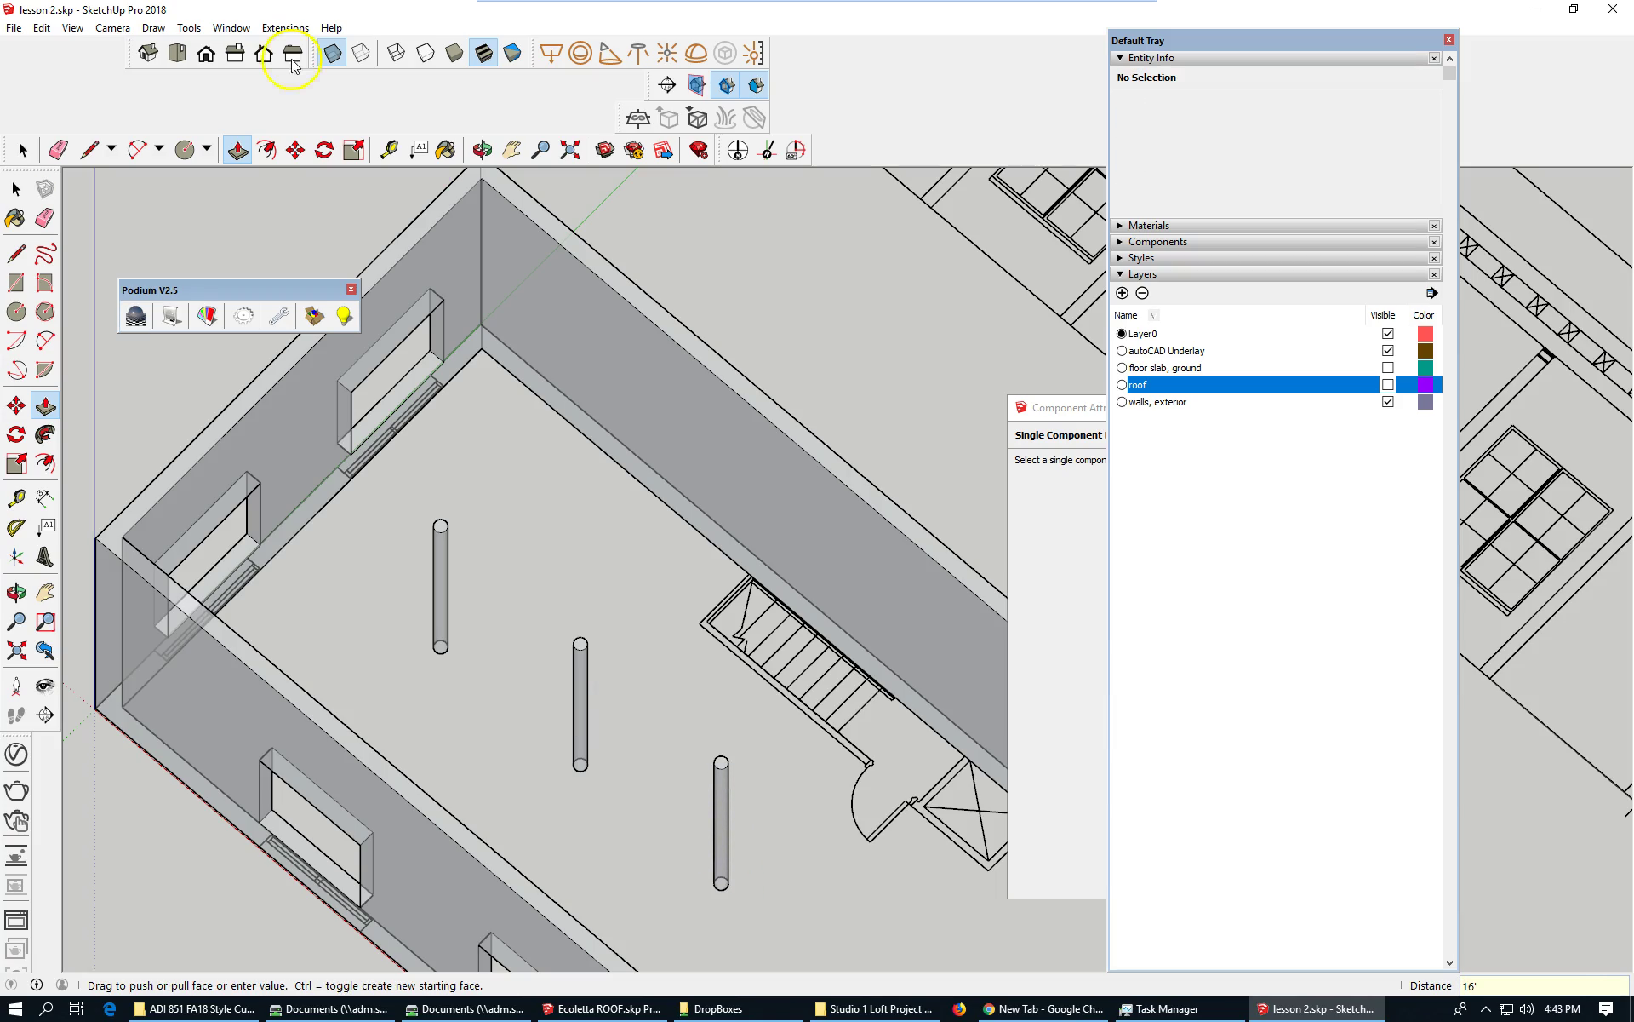
- Push/Pull the fourth and fifth columns' circular faces up 16' each
{"action": "scroll", "coordinate": [550, 354], "scroll_direction": "down", "scroll_amount": 2}
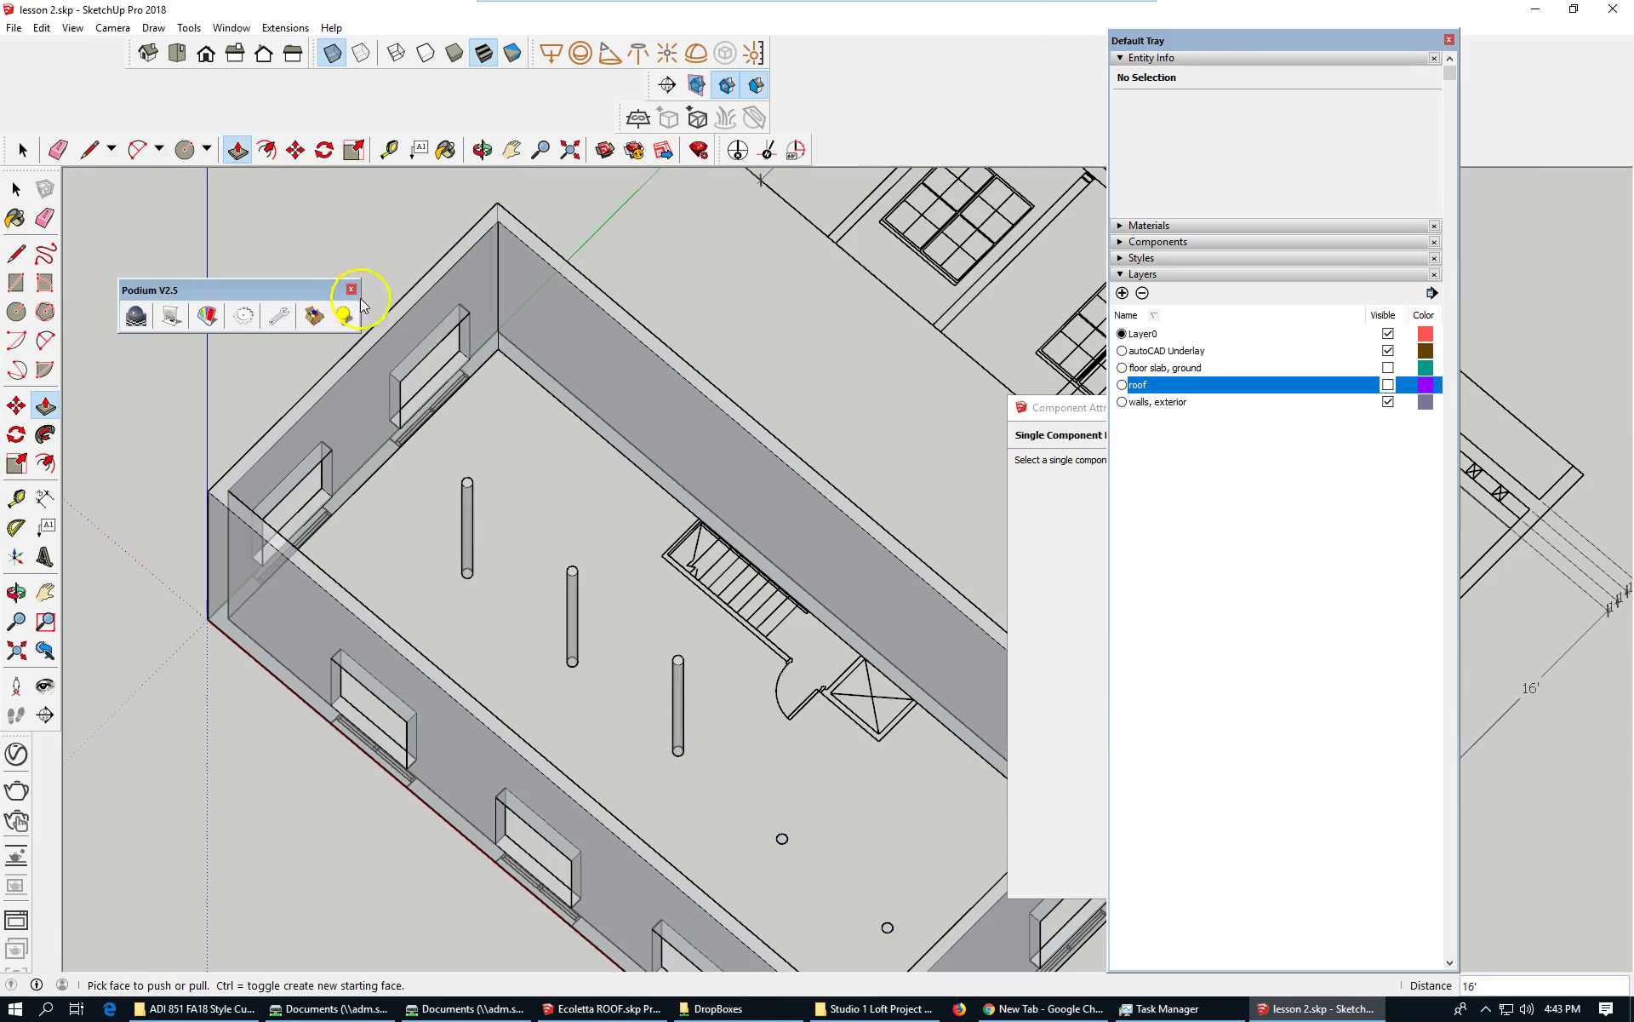
{"action": "scroll", "coordinate": [796, 828], "scroll_direction": "up", "scroll_amount": 3}
{"action": "left_click", "coordinate": [785, 828]}
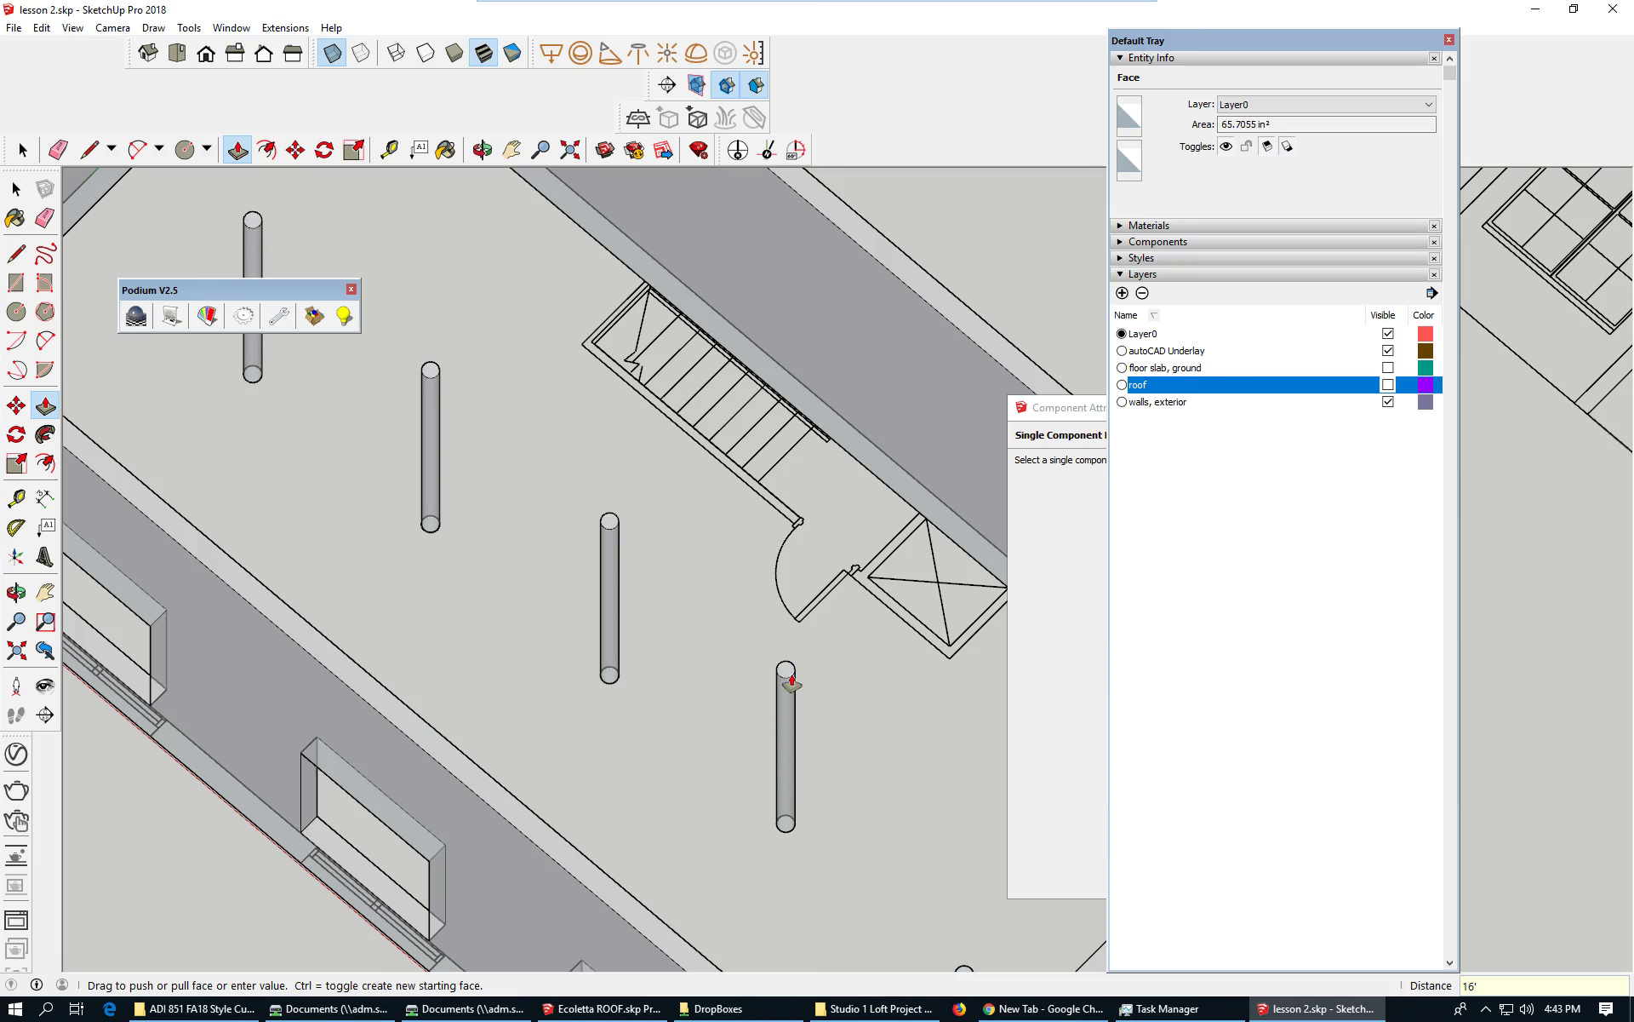
{"action": "left_click", "coordinate": [729, 528]}
{"action": "scroll", "coordinate": [730, 528], "scroll_direction": "down", "scroll_amount": 4}
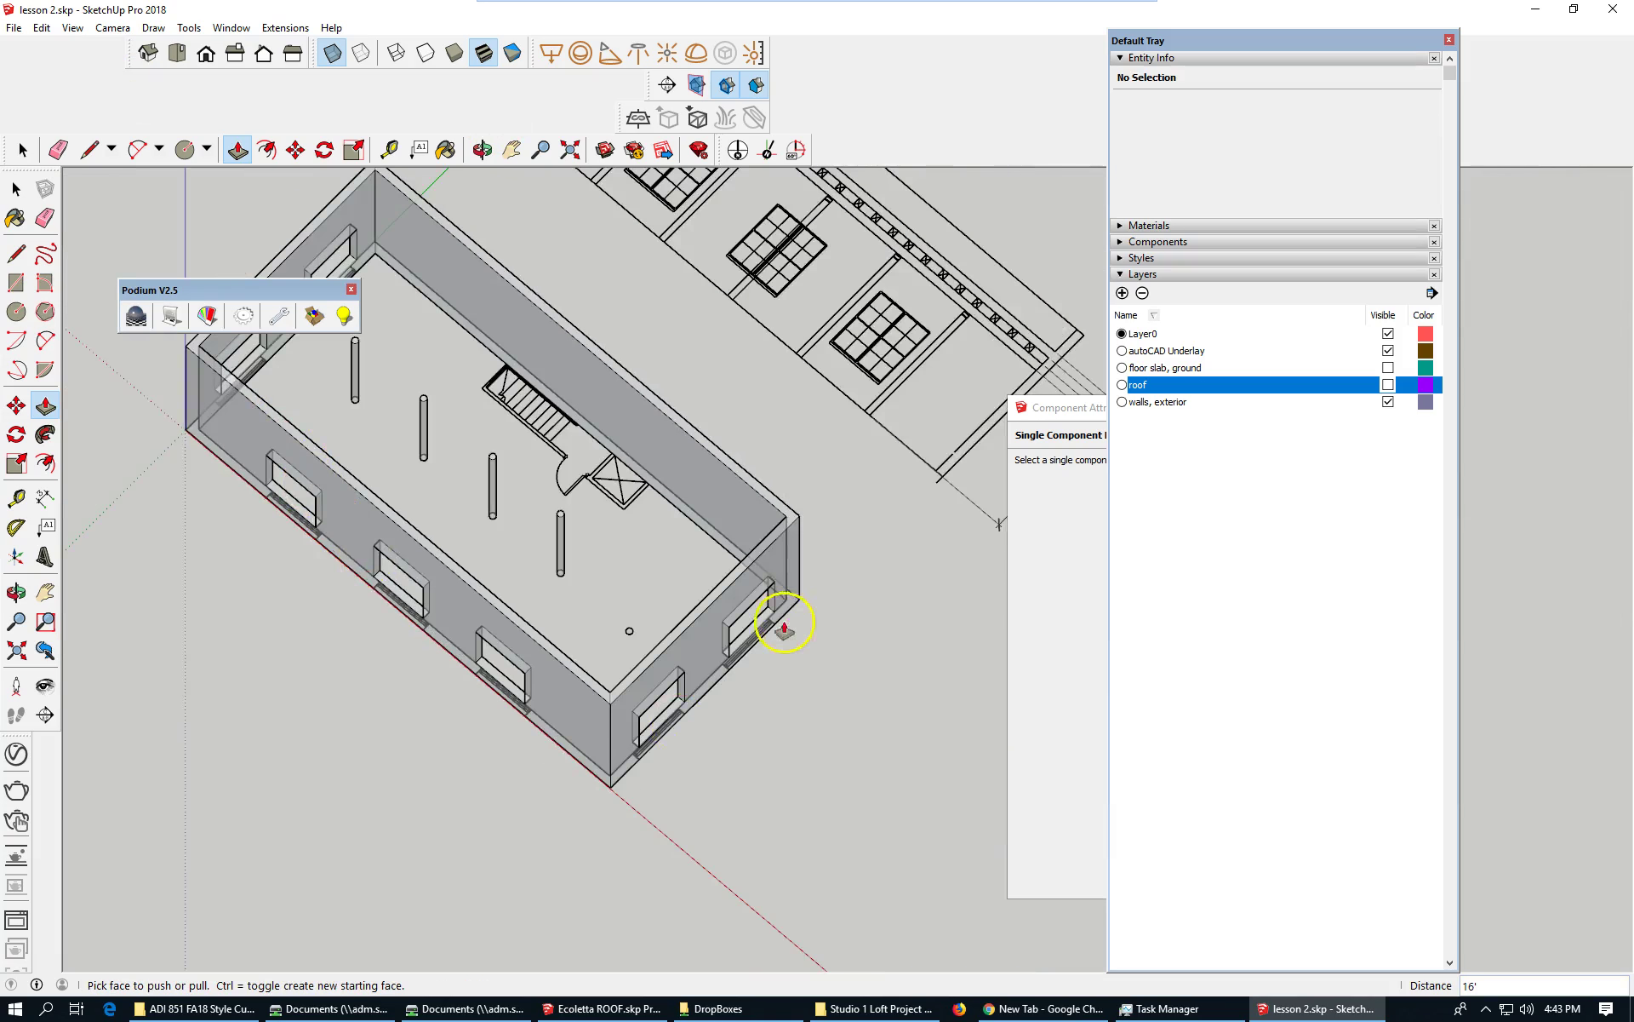
{"action": "scroll", "coordinate": [529, 631], "scroll_direction": "up", "scroll_amount": 4}
{"action": "left_click", "coordinate": [543, 636]}
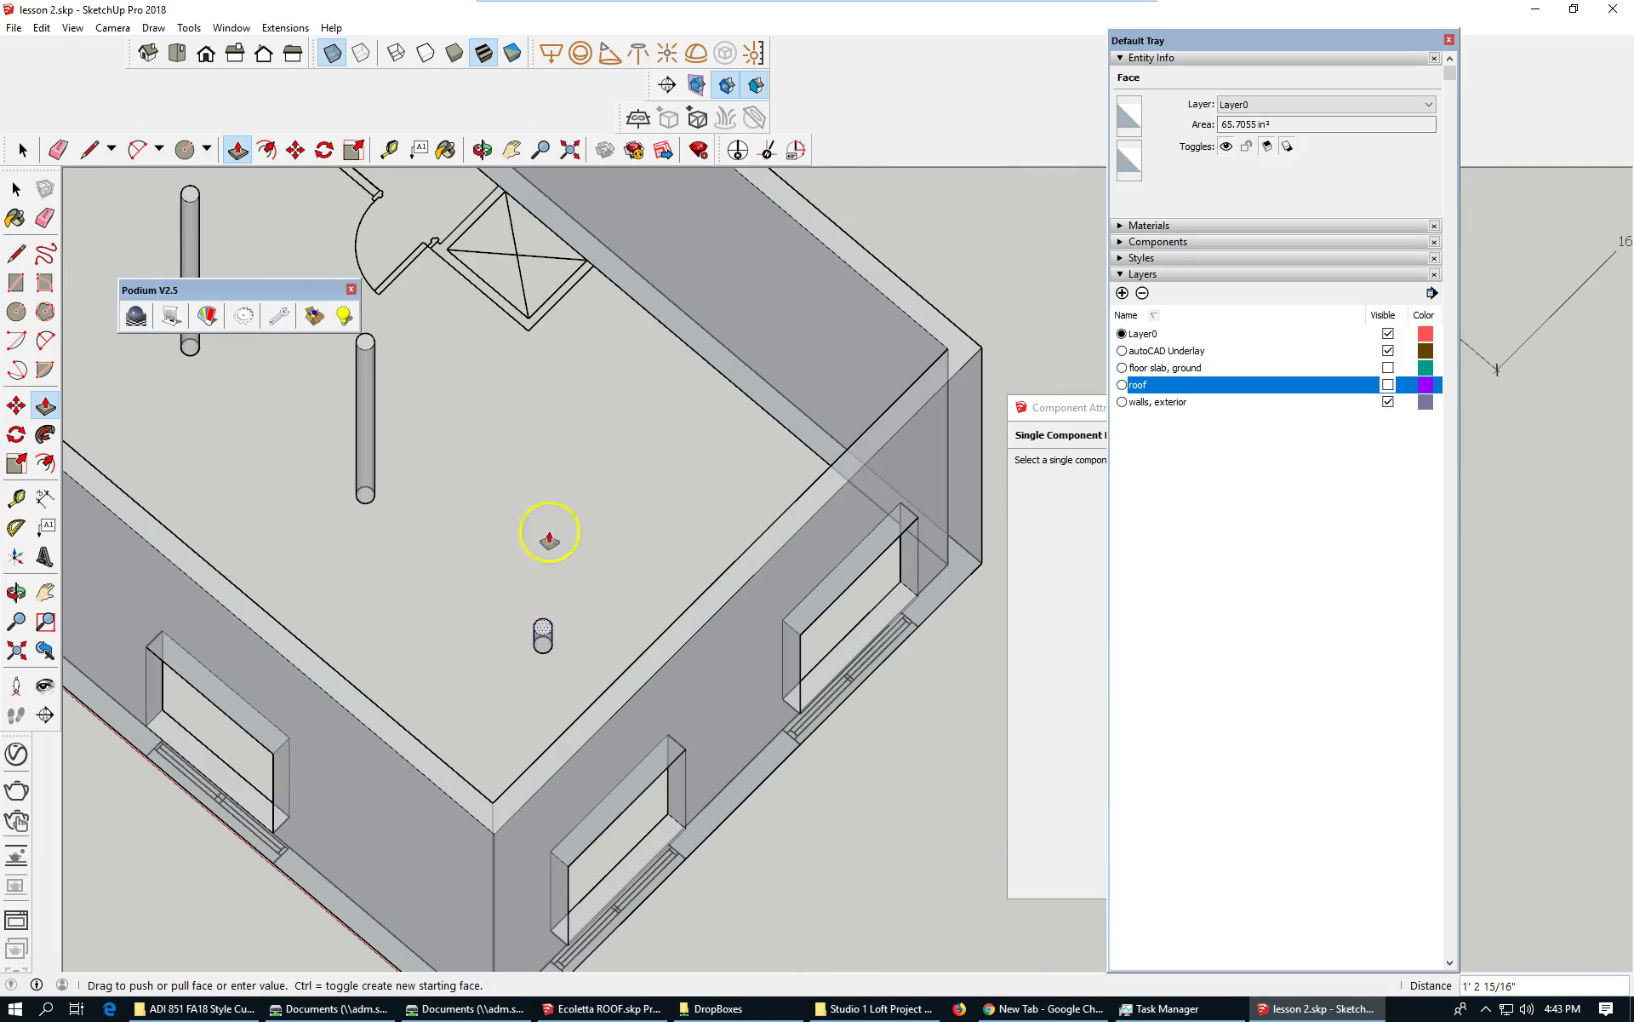
{"action": "left_click", "coordinate": [577, 468]}
- Select the complete geometry of all five columns and make it a single group
{"action": "scroll", "coordinate": [905, 860], "scroll_direction": "down", "scroll_amount": 3}
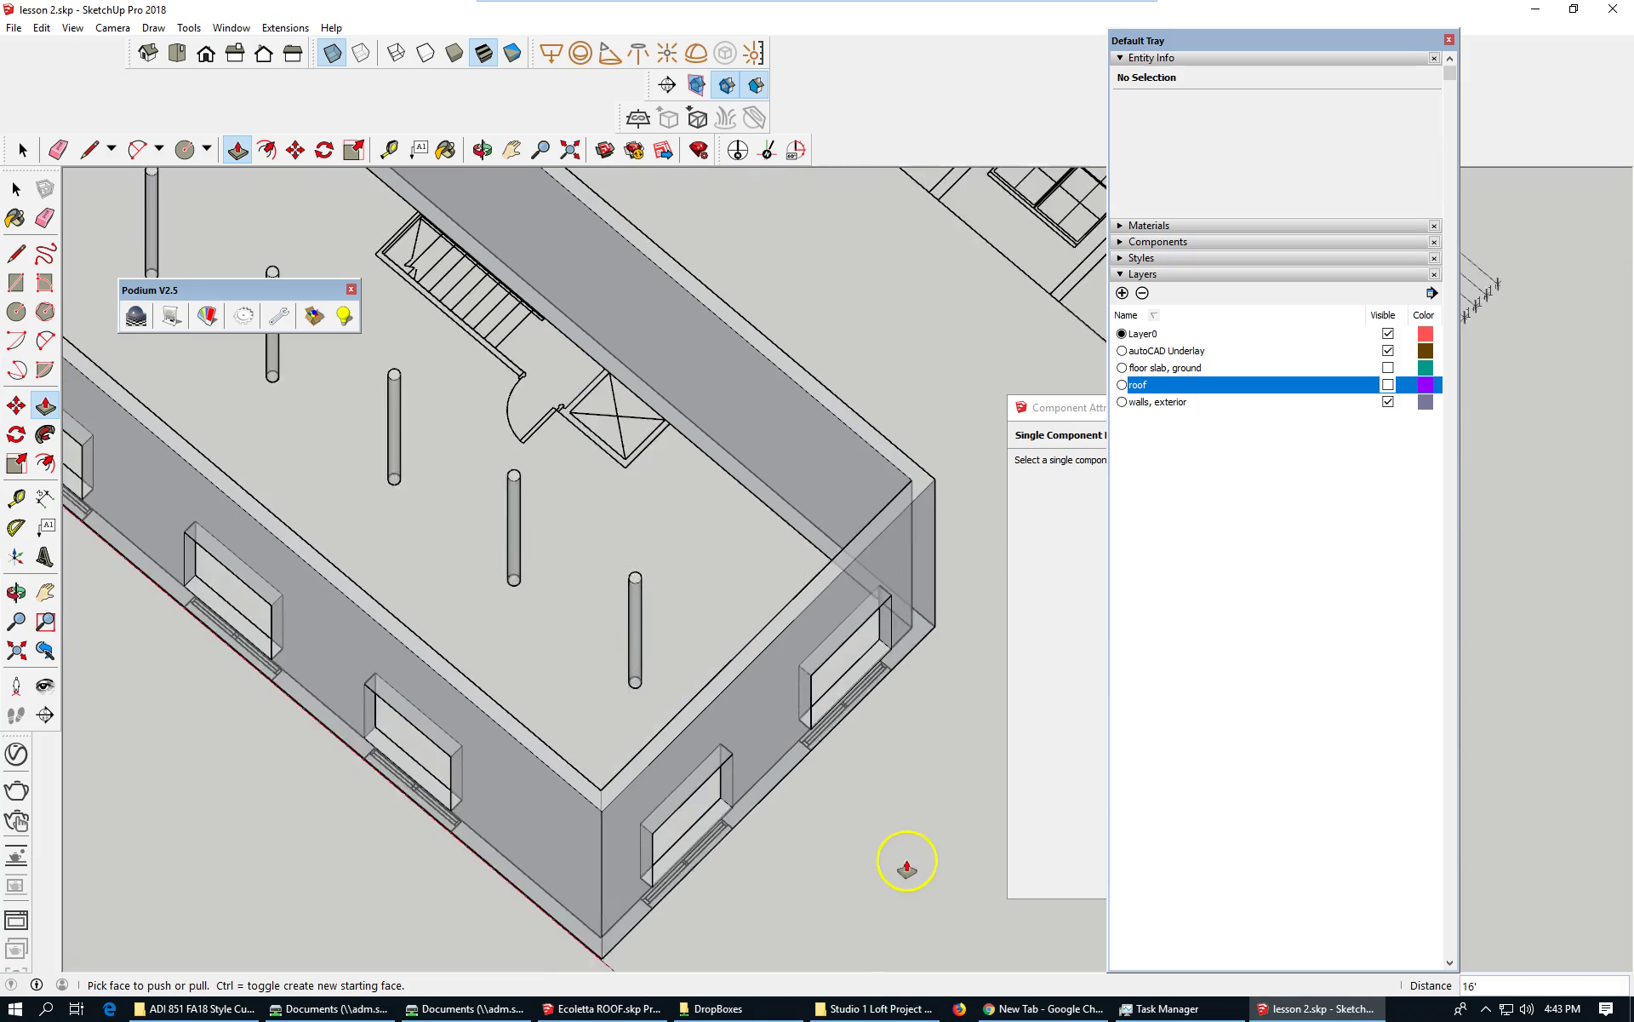
{"action": "scroll", "coordinate": [679, 730], "scroll_direction": "up", "scroll_amount": 1}
{"action": "scroll", "coordinate": [778, 540], "scroll_direction": "down", "scroll_amount": 3}
{"action": "middle_click_drag", "start_coordinate": [778, 540], "coordinate": [638, 613]}
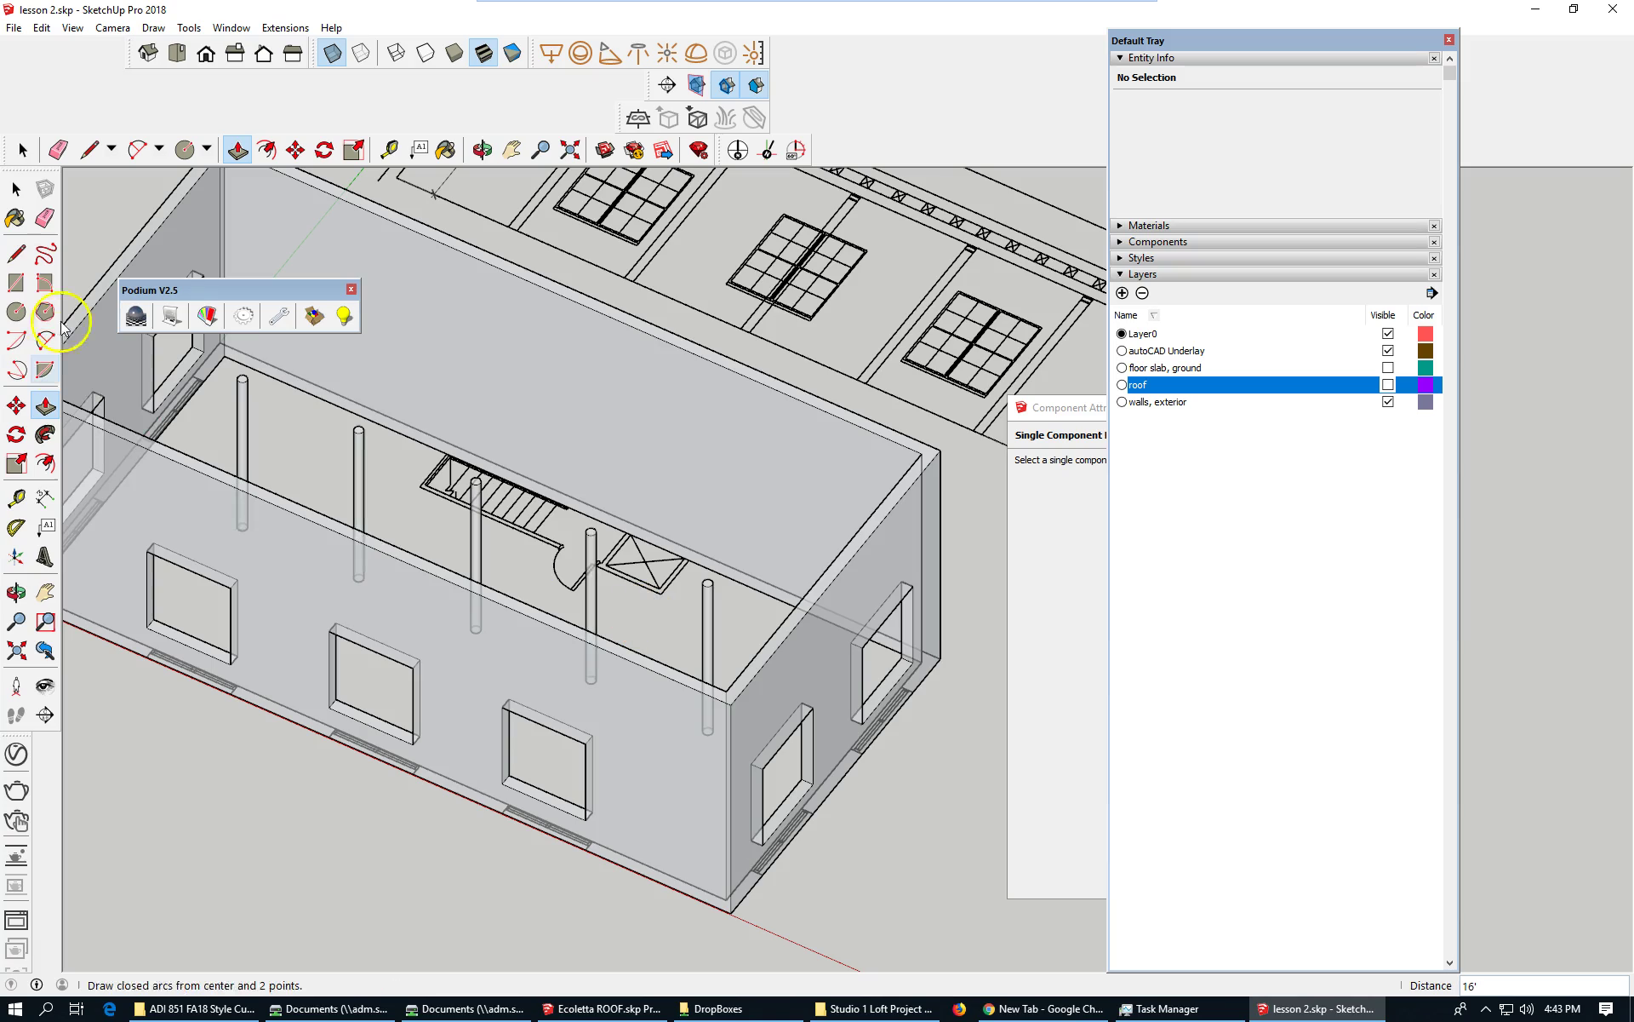
{"action": "left_click", "coordinate": [16, 189]}
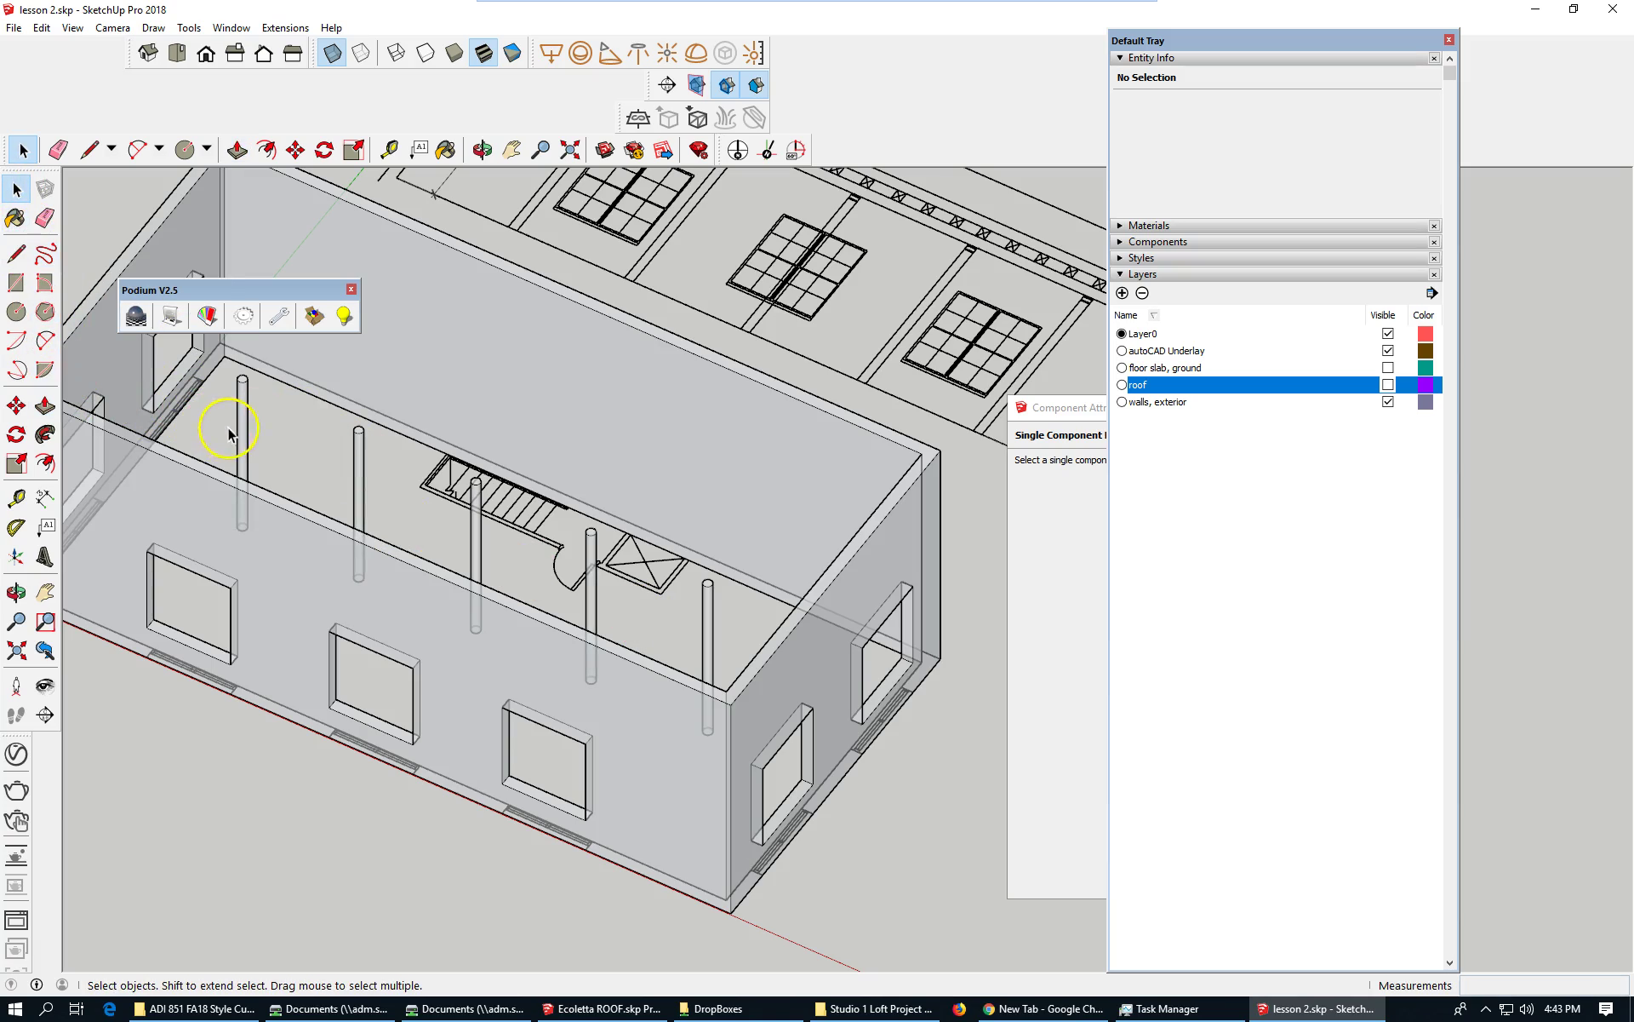
{"action": "double_click", "coordinate": [242, 420]}
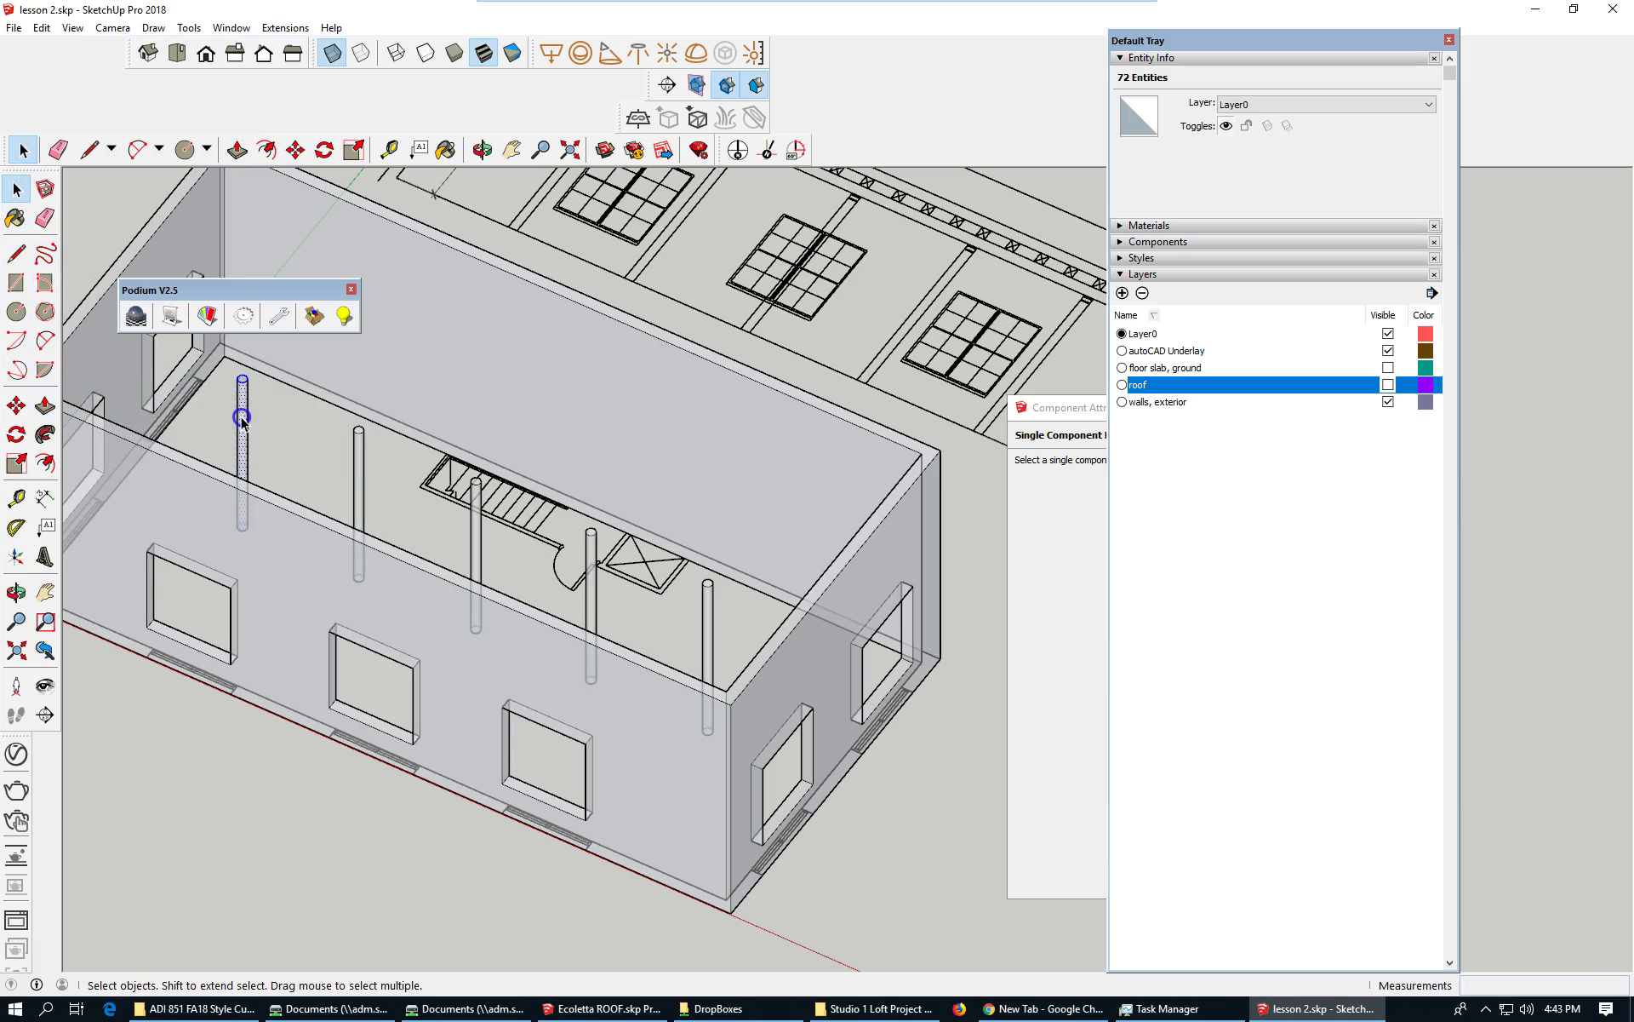
{"action": "left_click", "coordinate": [242, 419]}
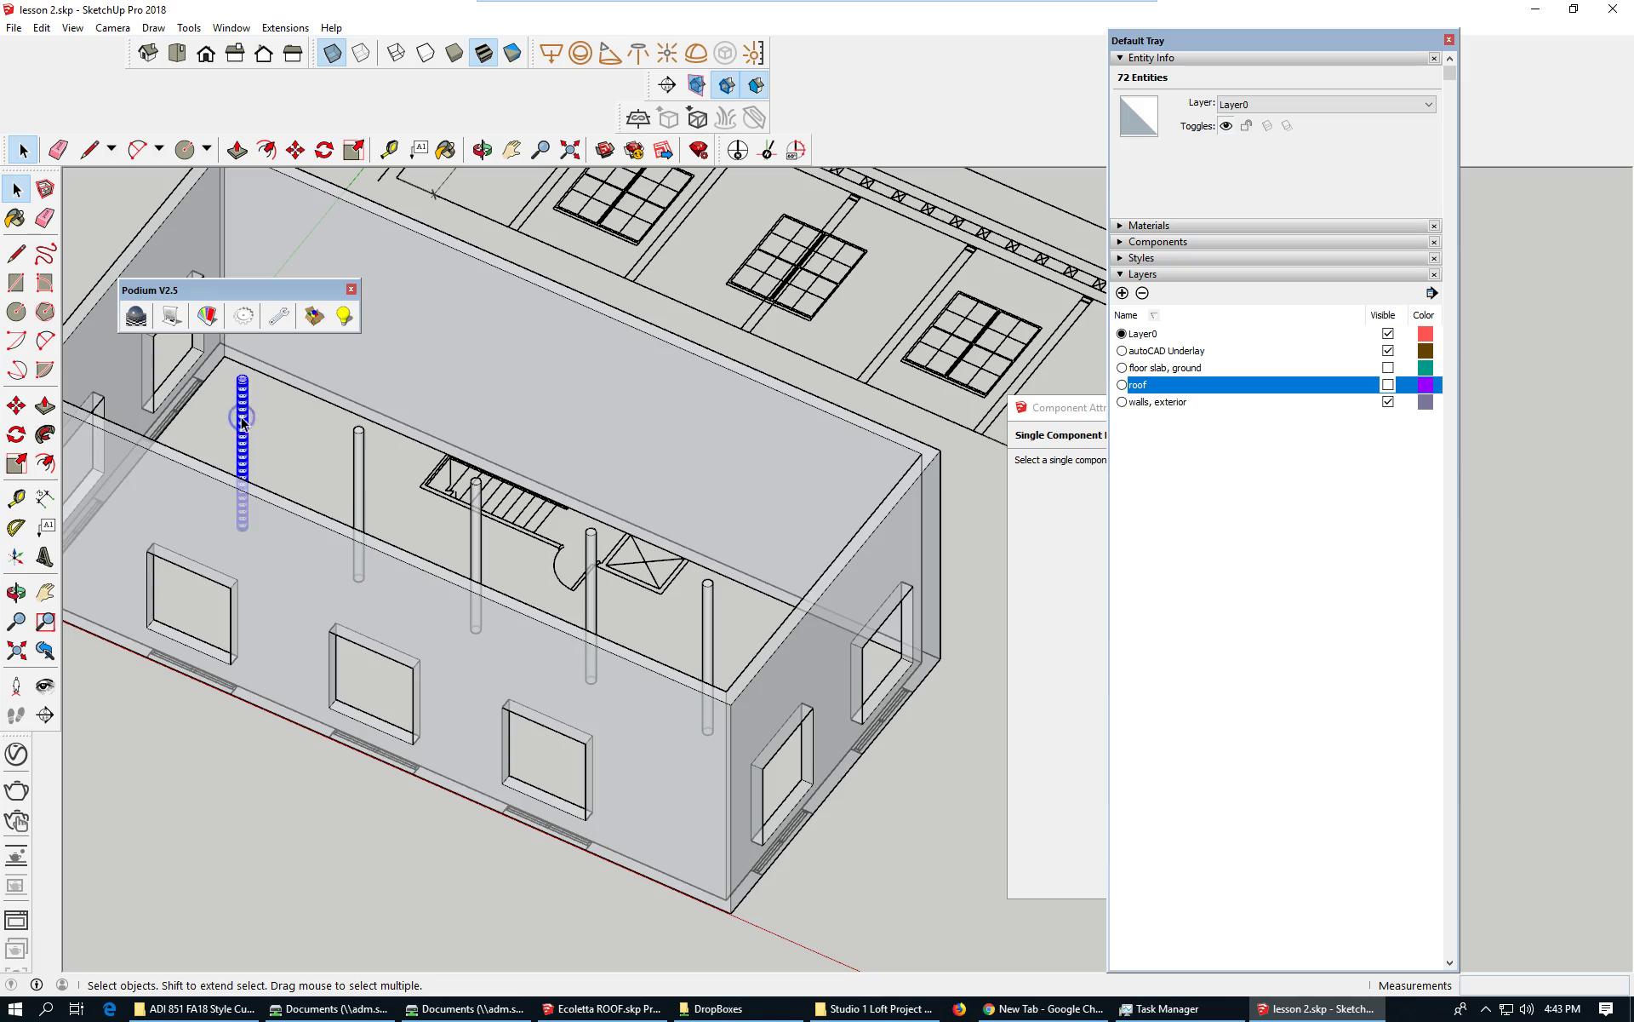
{"action": "left_click", "coordinate": [360, 487], "text": "ctrl"}
{"action": "left_click", "coordinate": [477, 544], "text": "ctrl"}
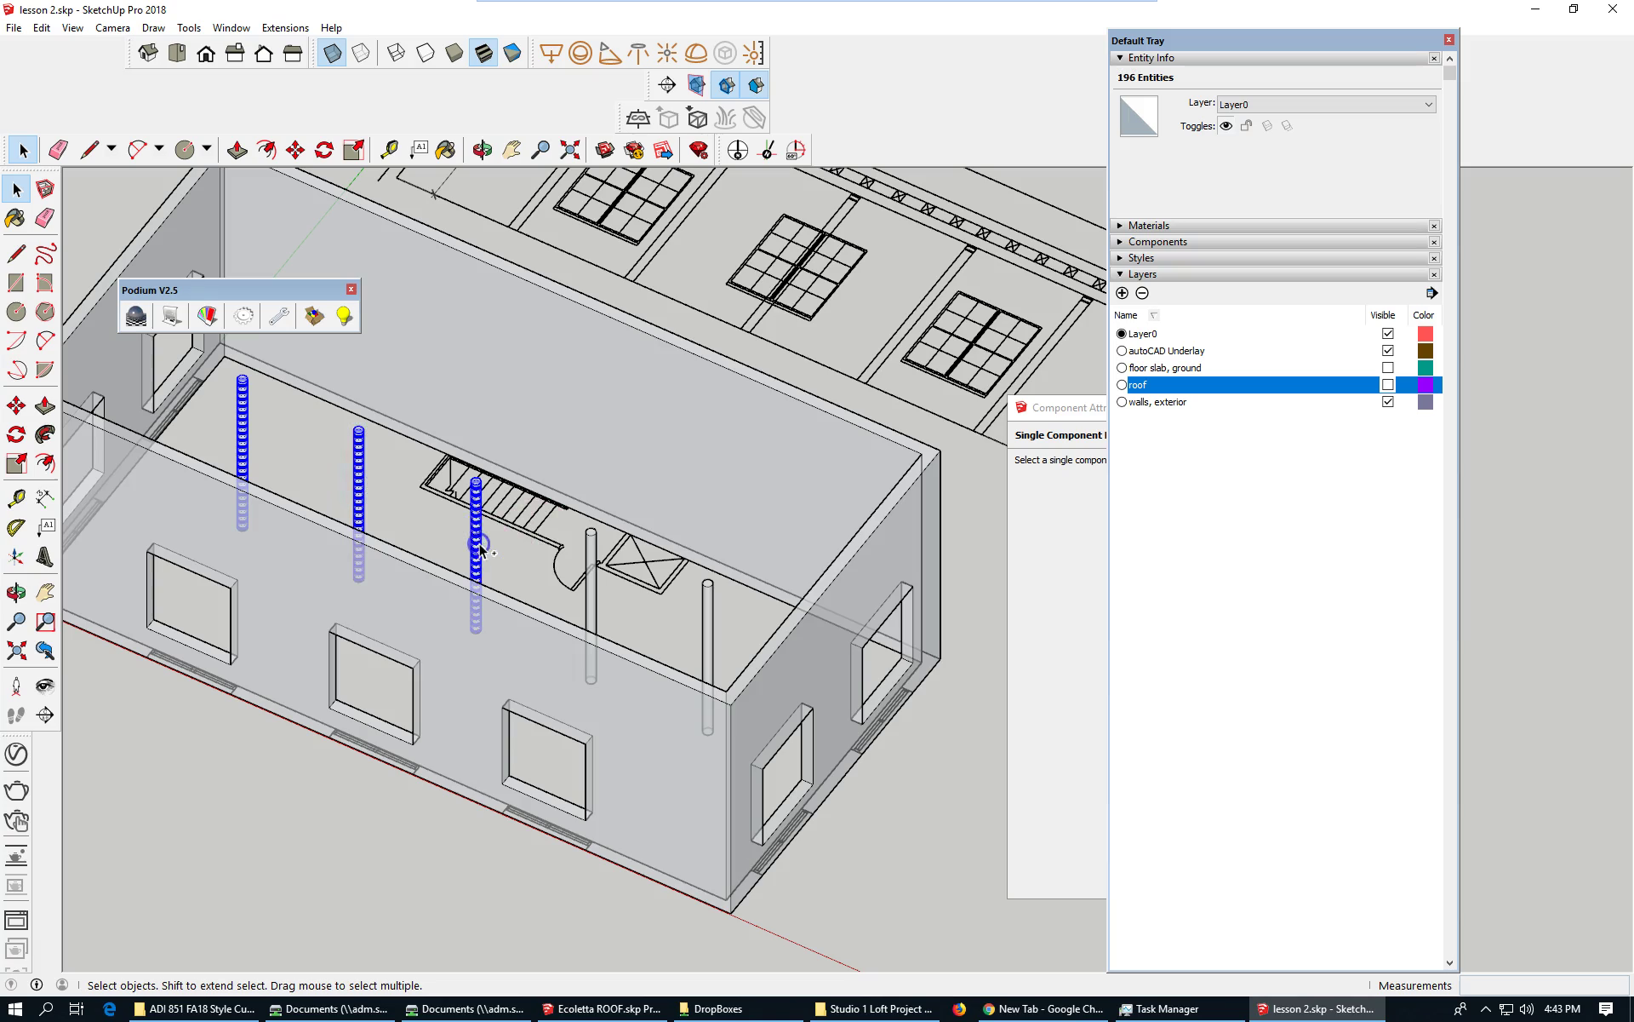
{"action": "left_click", "coordinate": [592, 589], "text": "ctrl"}
{"action": "left_click", "coordinate": [713, 640], "text": "ctrl"}
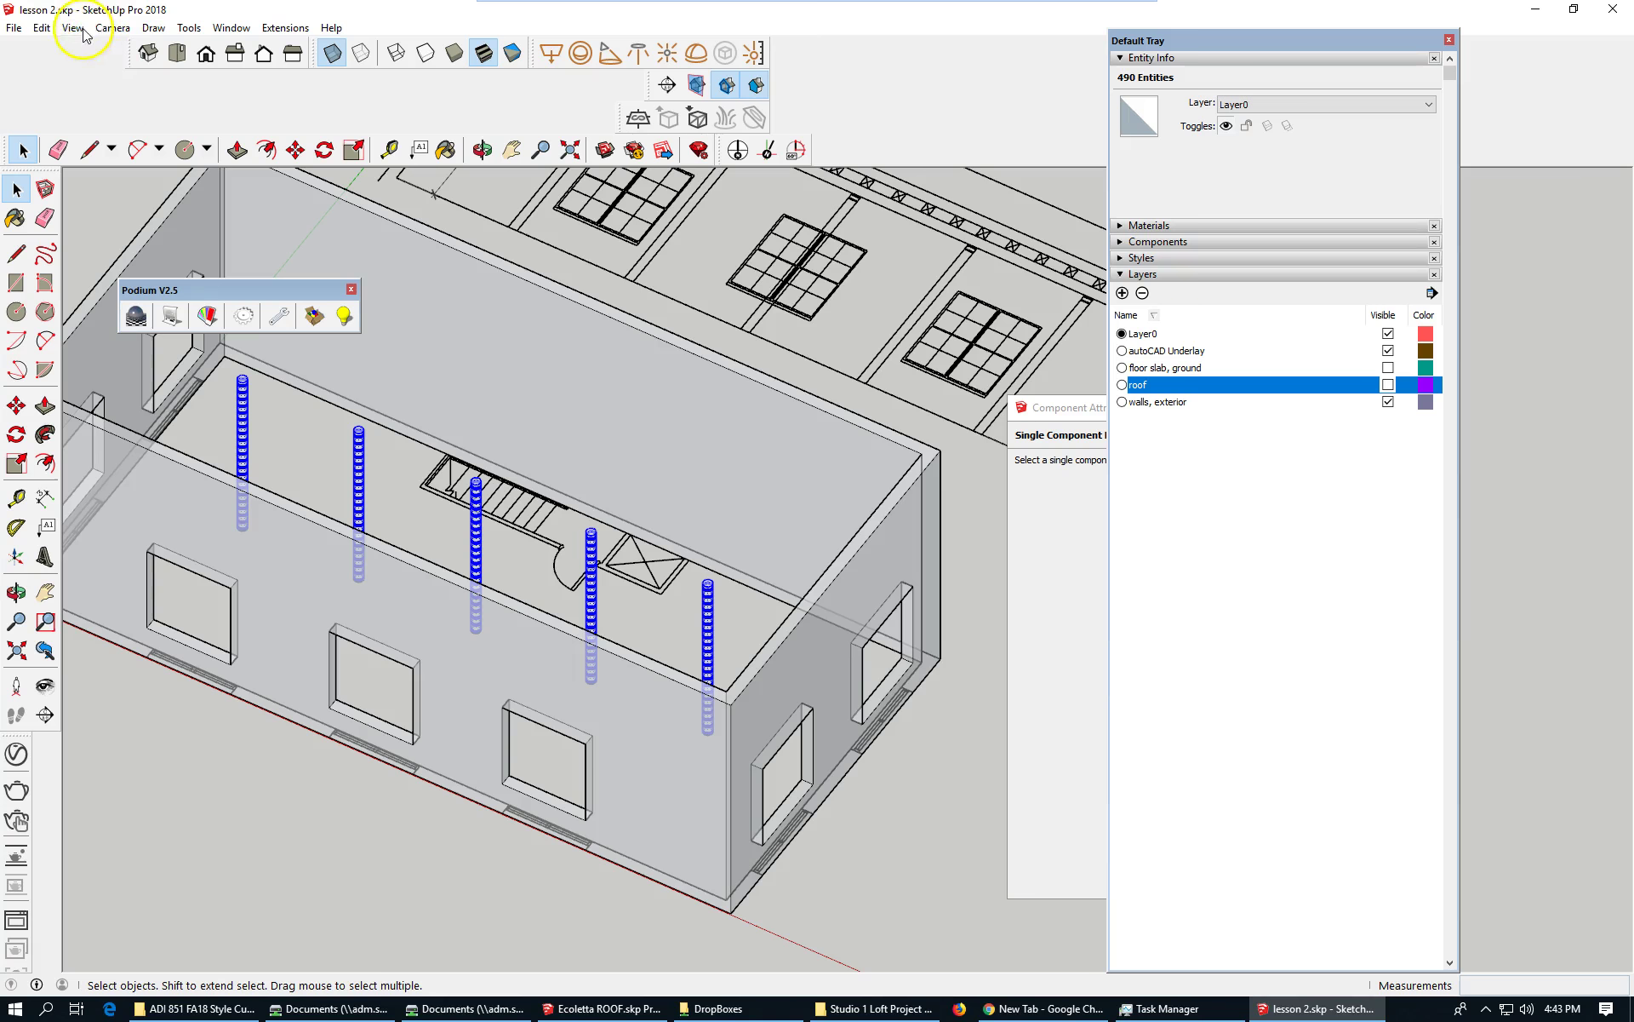
{"action": "left_click", "coordinate": [41, 28]}
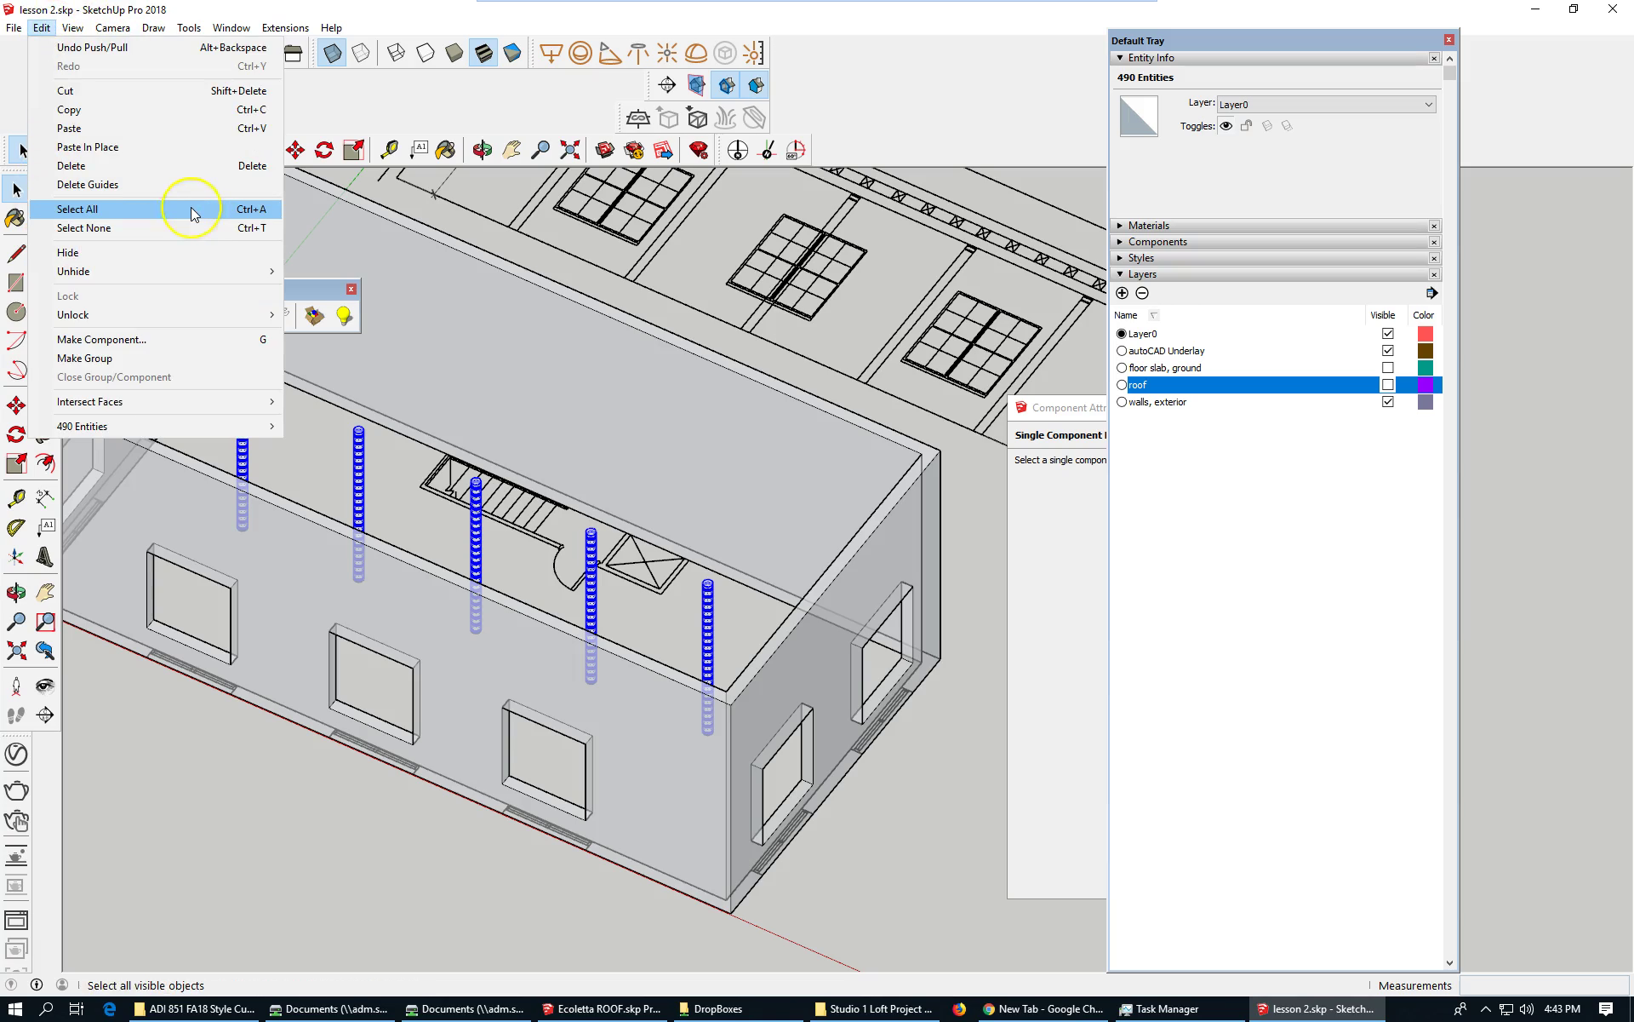
{"action": "left_click", "coordinate": [122, 365]}
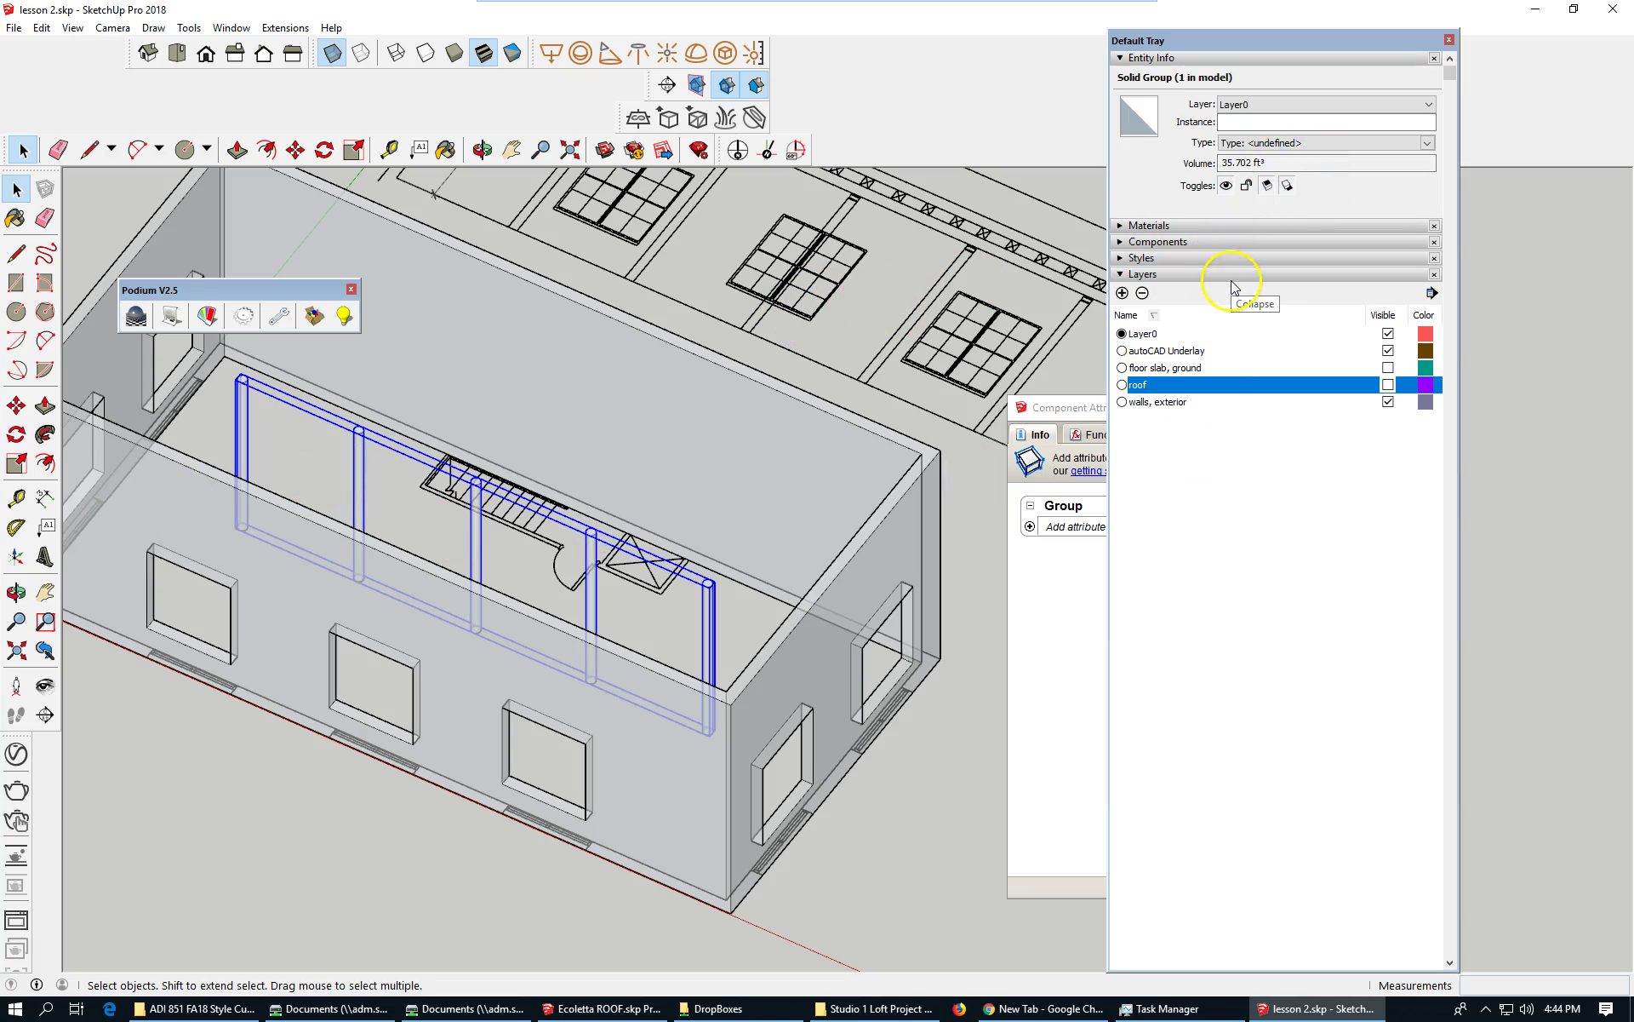
- Add a new layer named "column array"
{"action": "left_click", "coordinate": [1120, 293]}
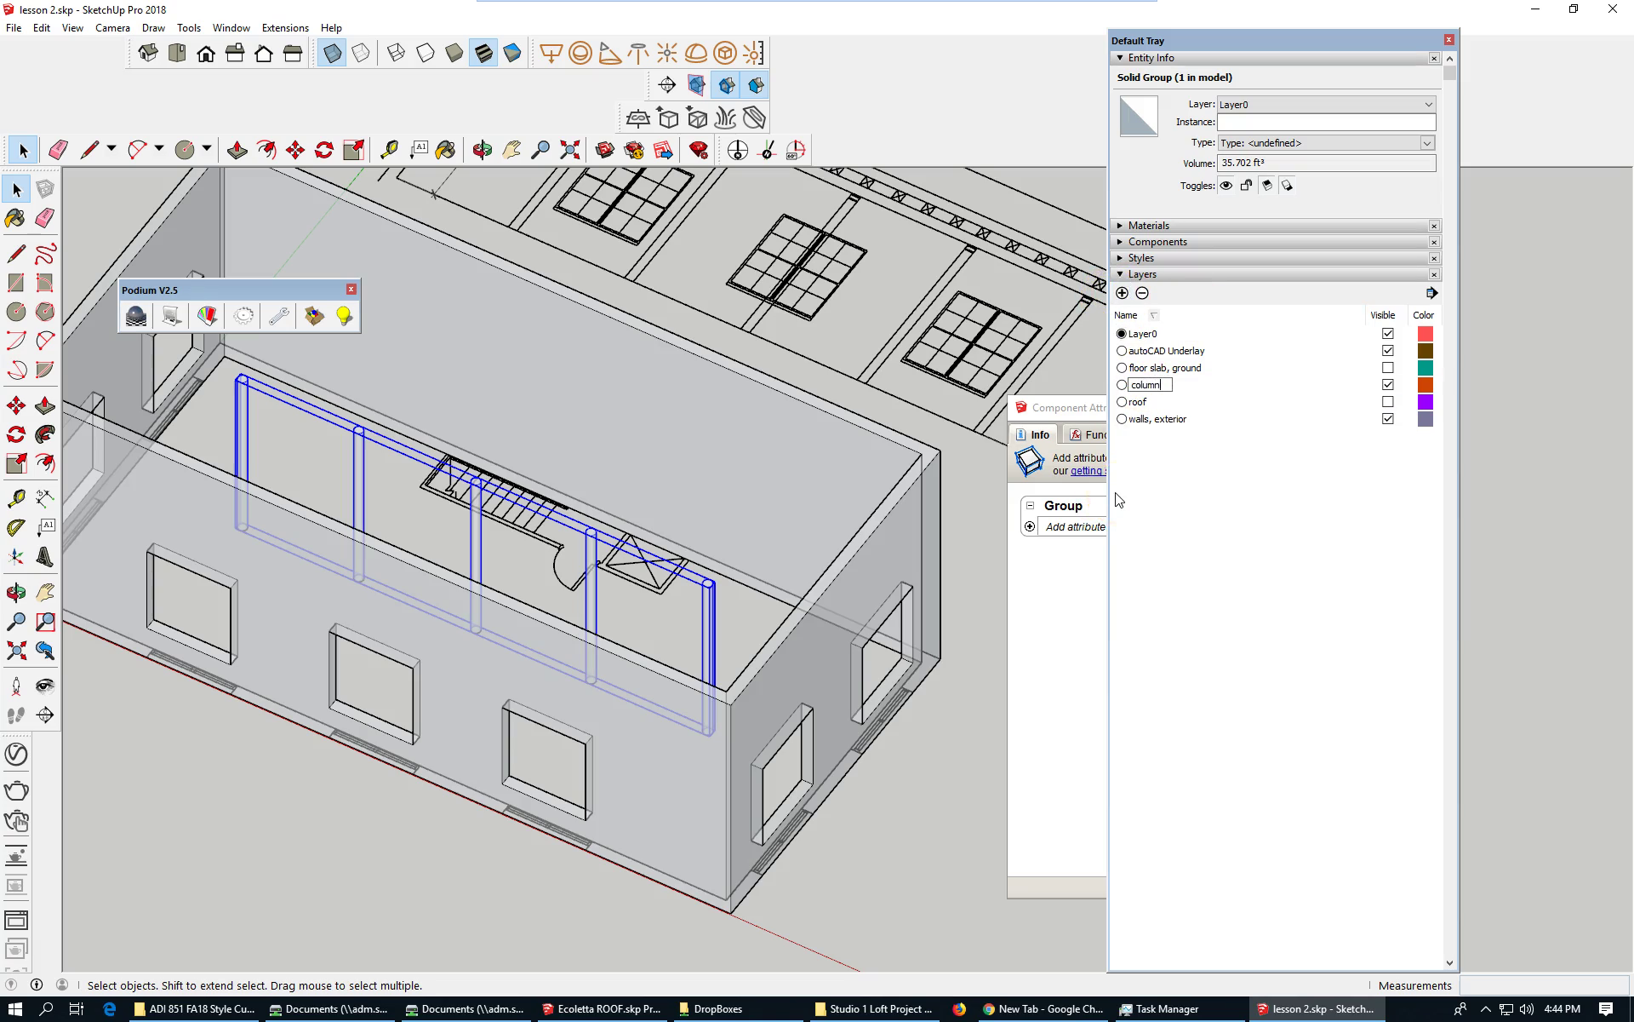
{"action": "type", "text": "column array"}
{"action": "key", "text": "Return"}
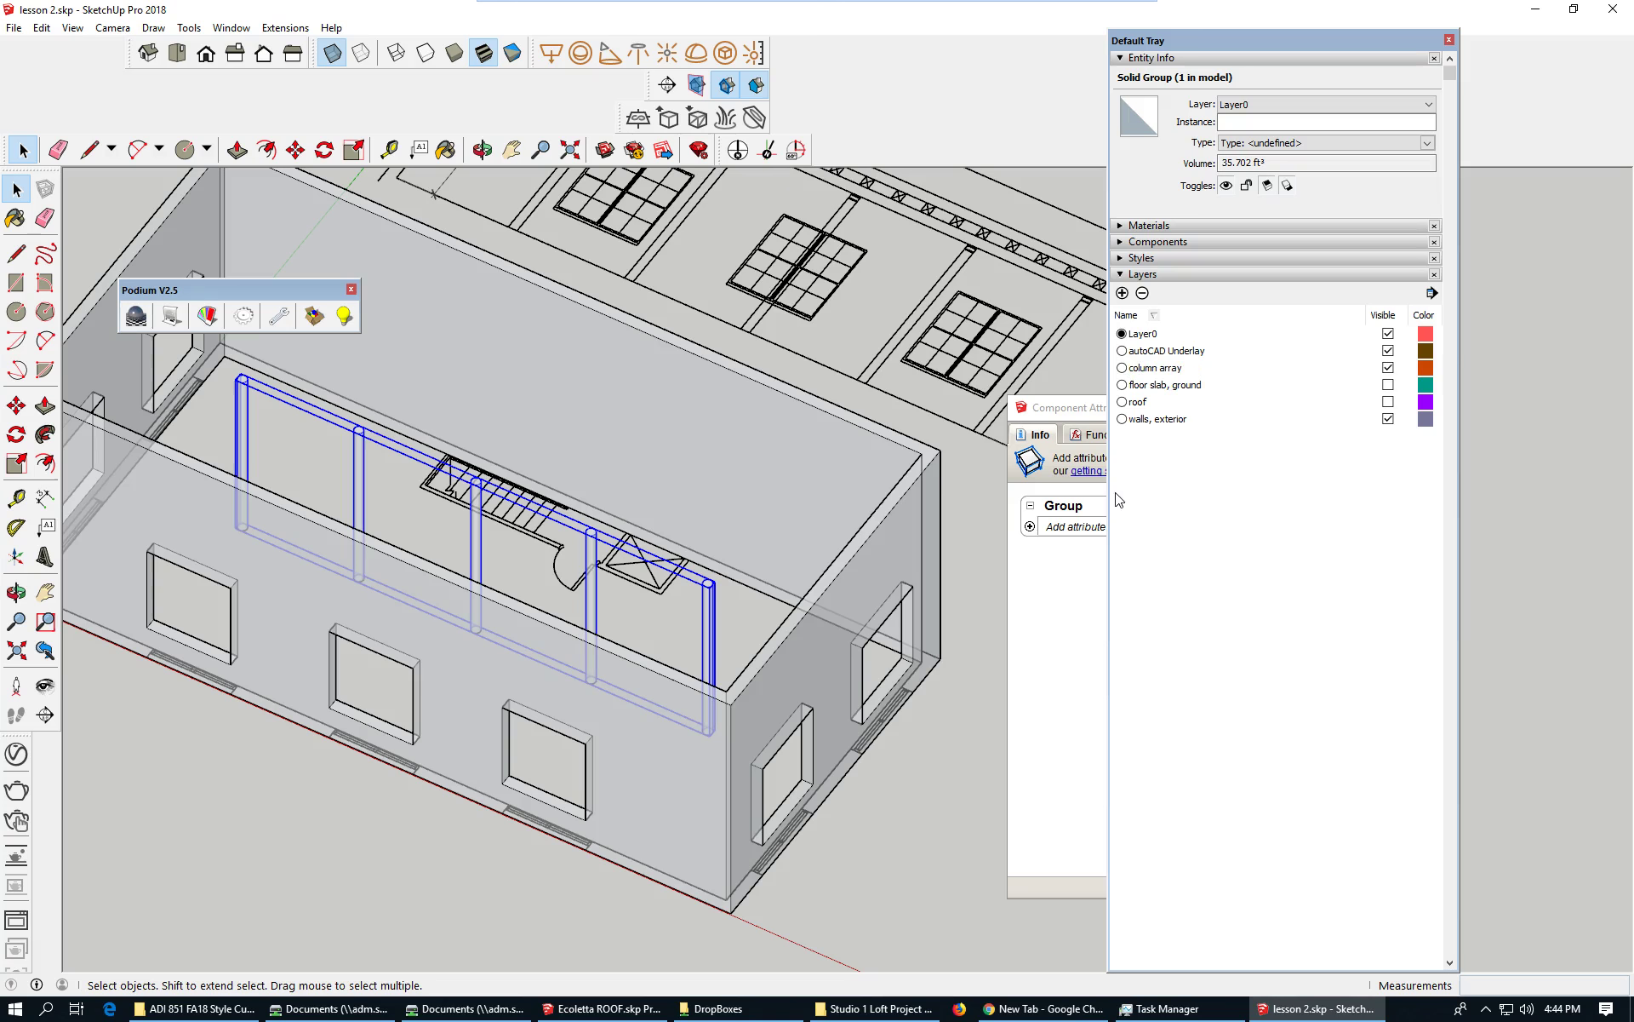
- Assign the column group to the "column array" layer and deselect it
{"action": "left_click", "coordinate": [1305, 103]}
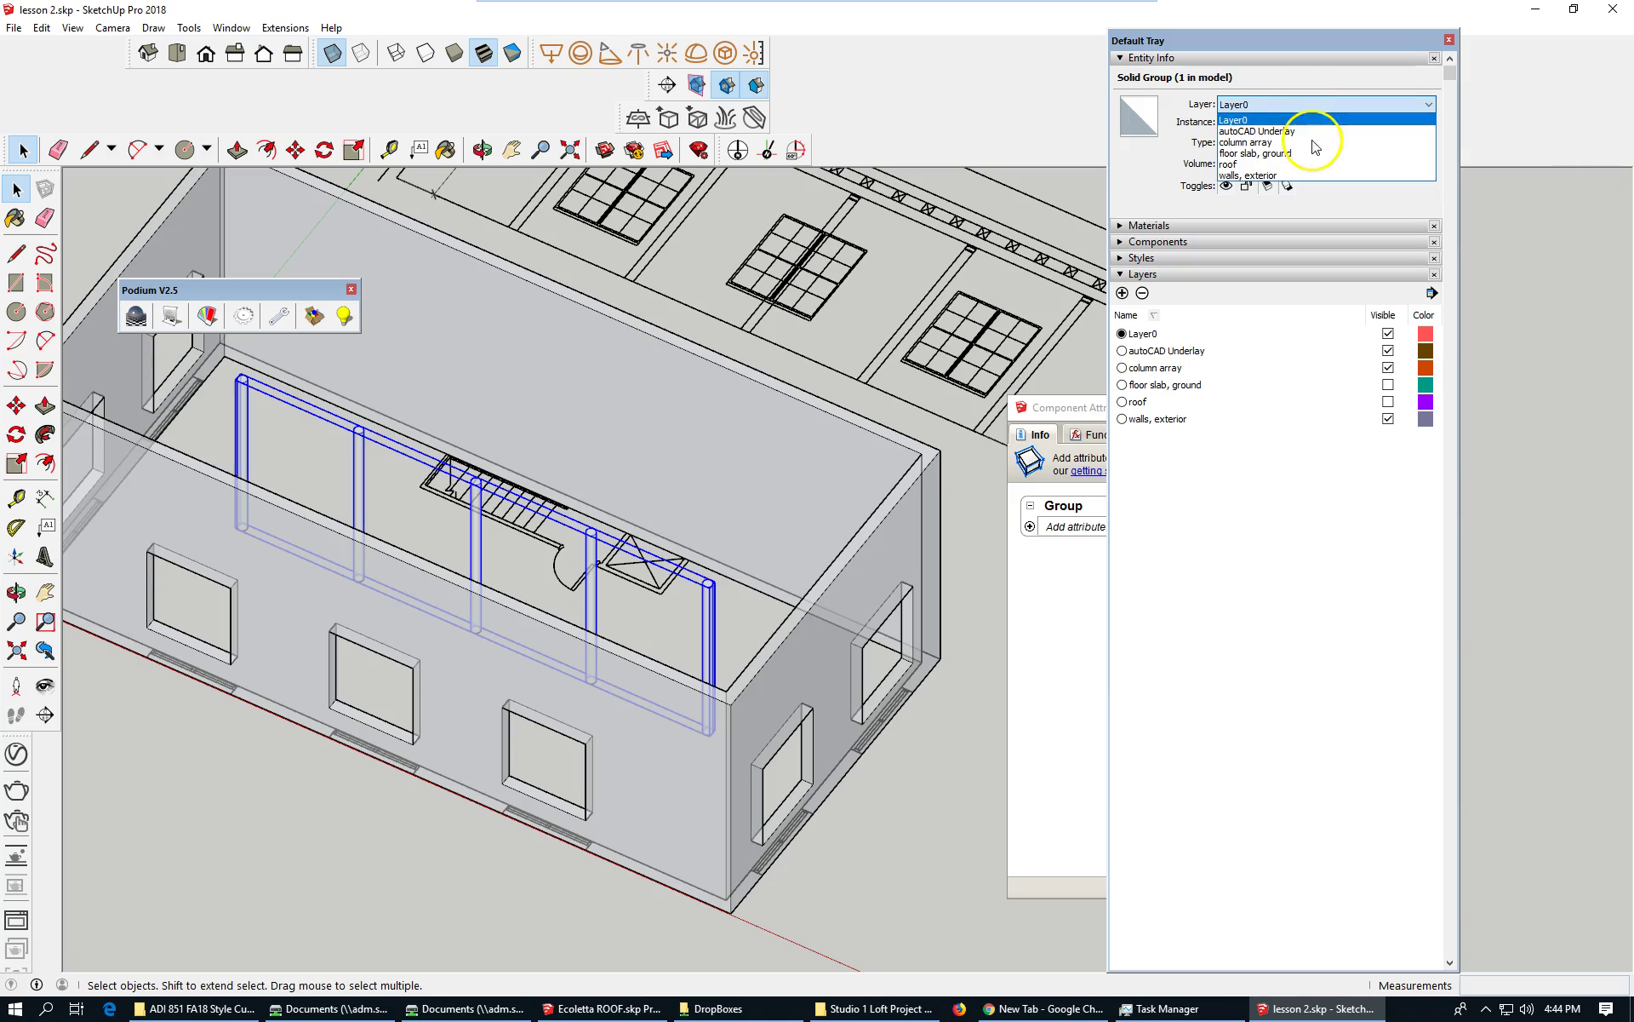
{"action": "left_click", "coordinate": [1315, 142]}
{"action": "scroll", "coordinate": [724, 533], "scroll_direction": "down", "scroll_amount": 3}
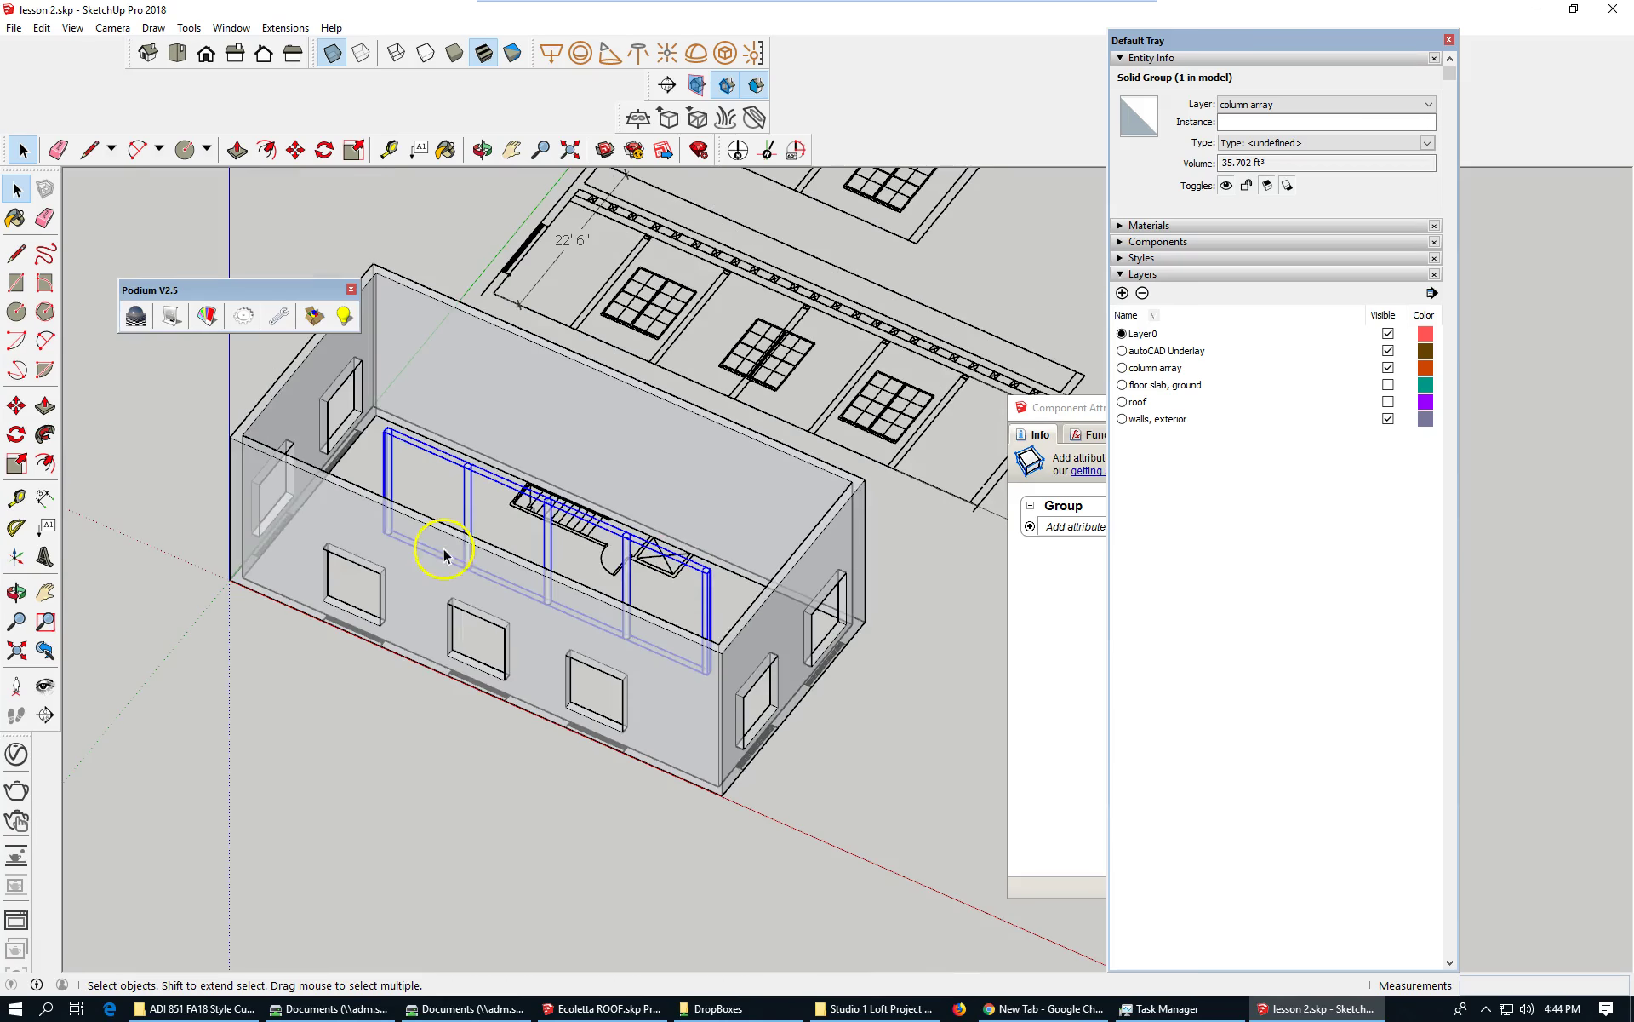
{"action": "left_click", "coordinate": [886, 679]}
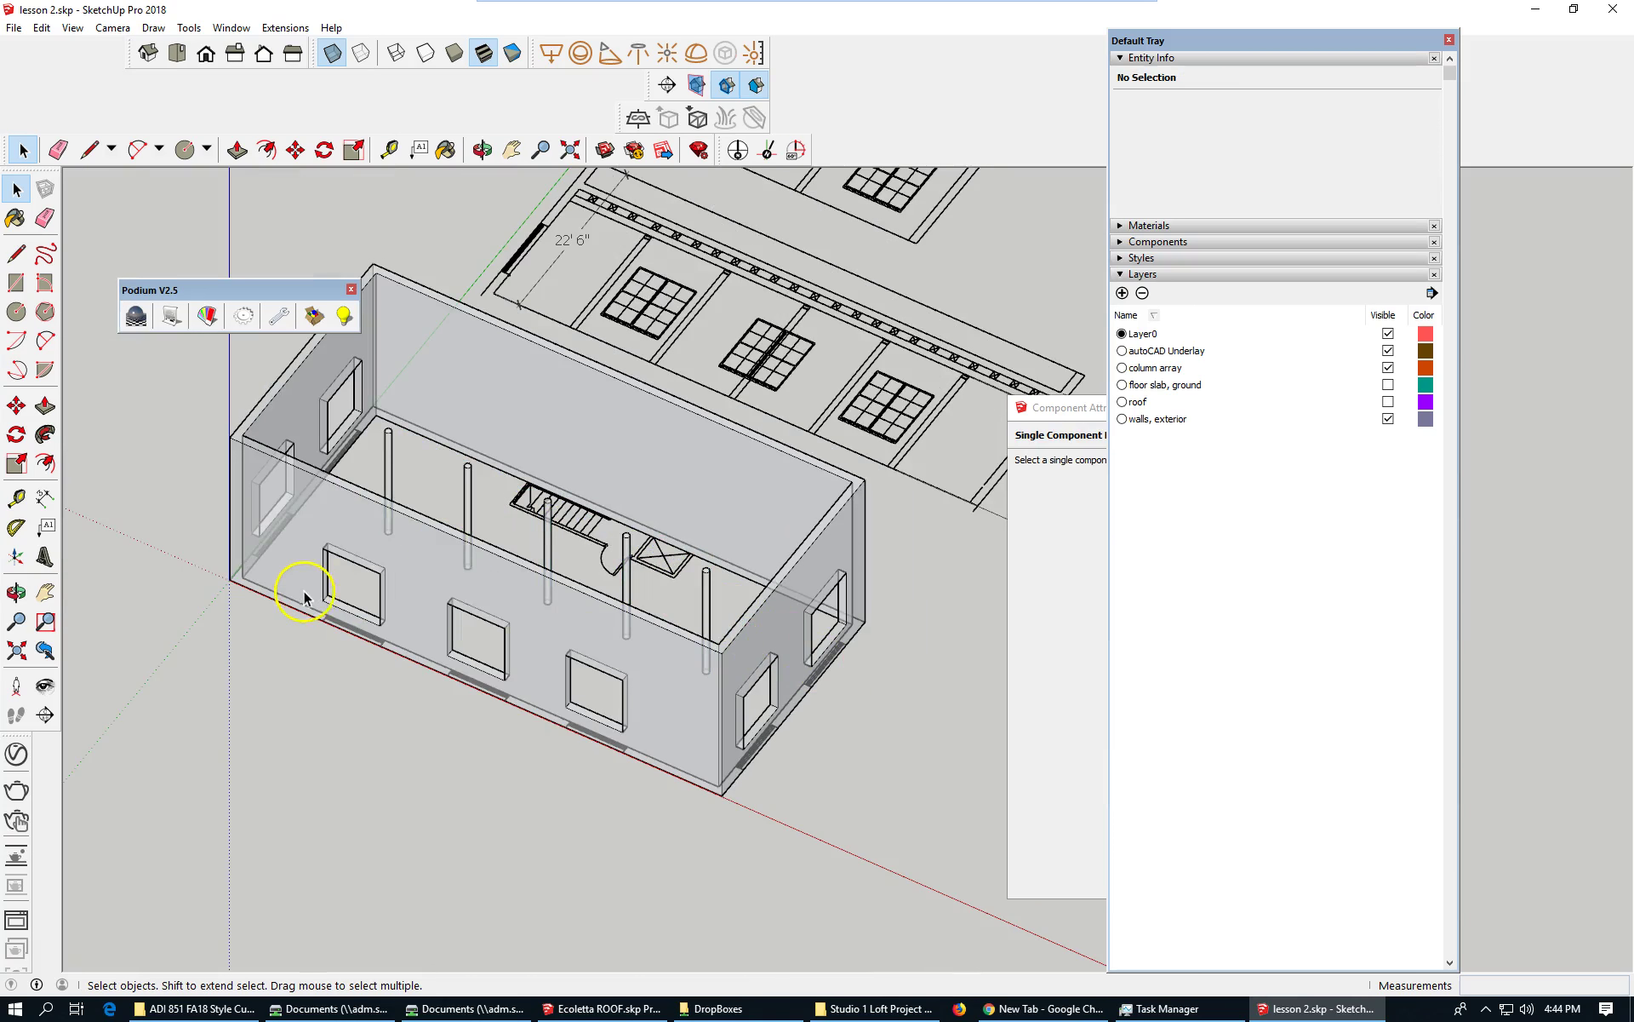
{"action": "scroll", "coordinate": [303, 590], "scroll_direction": "down", "scroll_amount": 2}
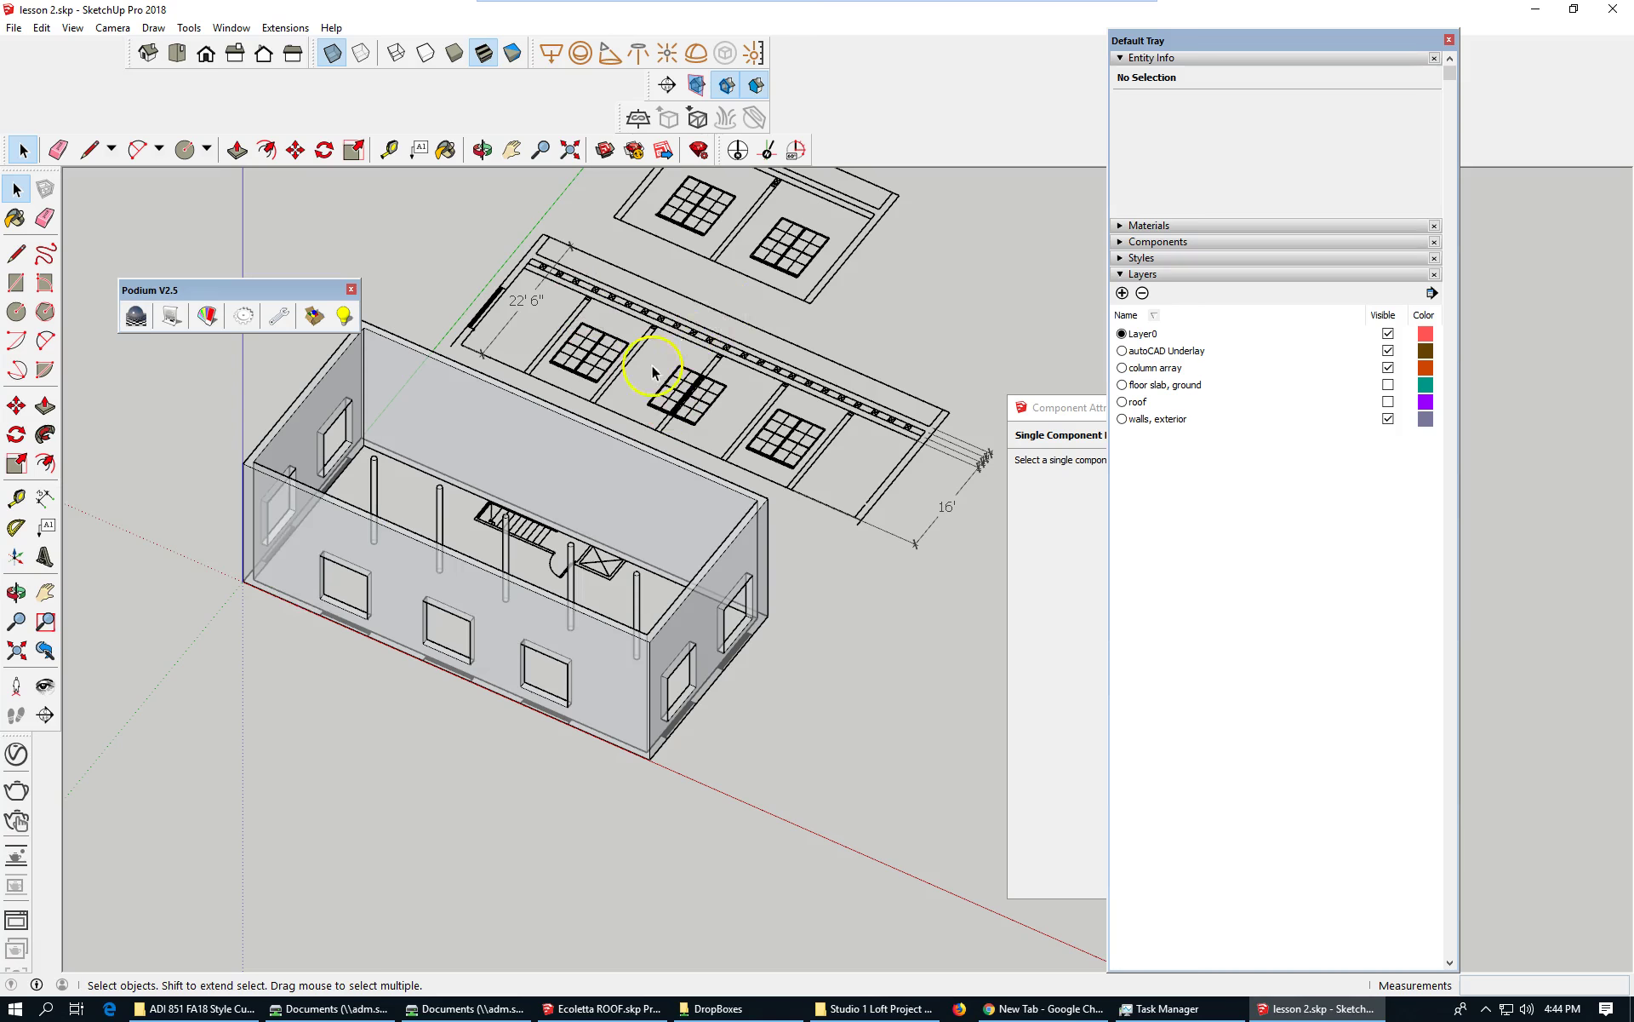
- Hide the "column array" layer so only the plan circles of the columns remain
{"action": "scroll", "coordinate": [449, 475], "scroll_direction": "up", "scroll_amount": 2}
{"action": "scroll", "coordinate": [449, 475], "scroll_direction": "down", "scroll_amount": 3}
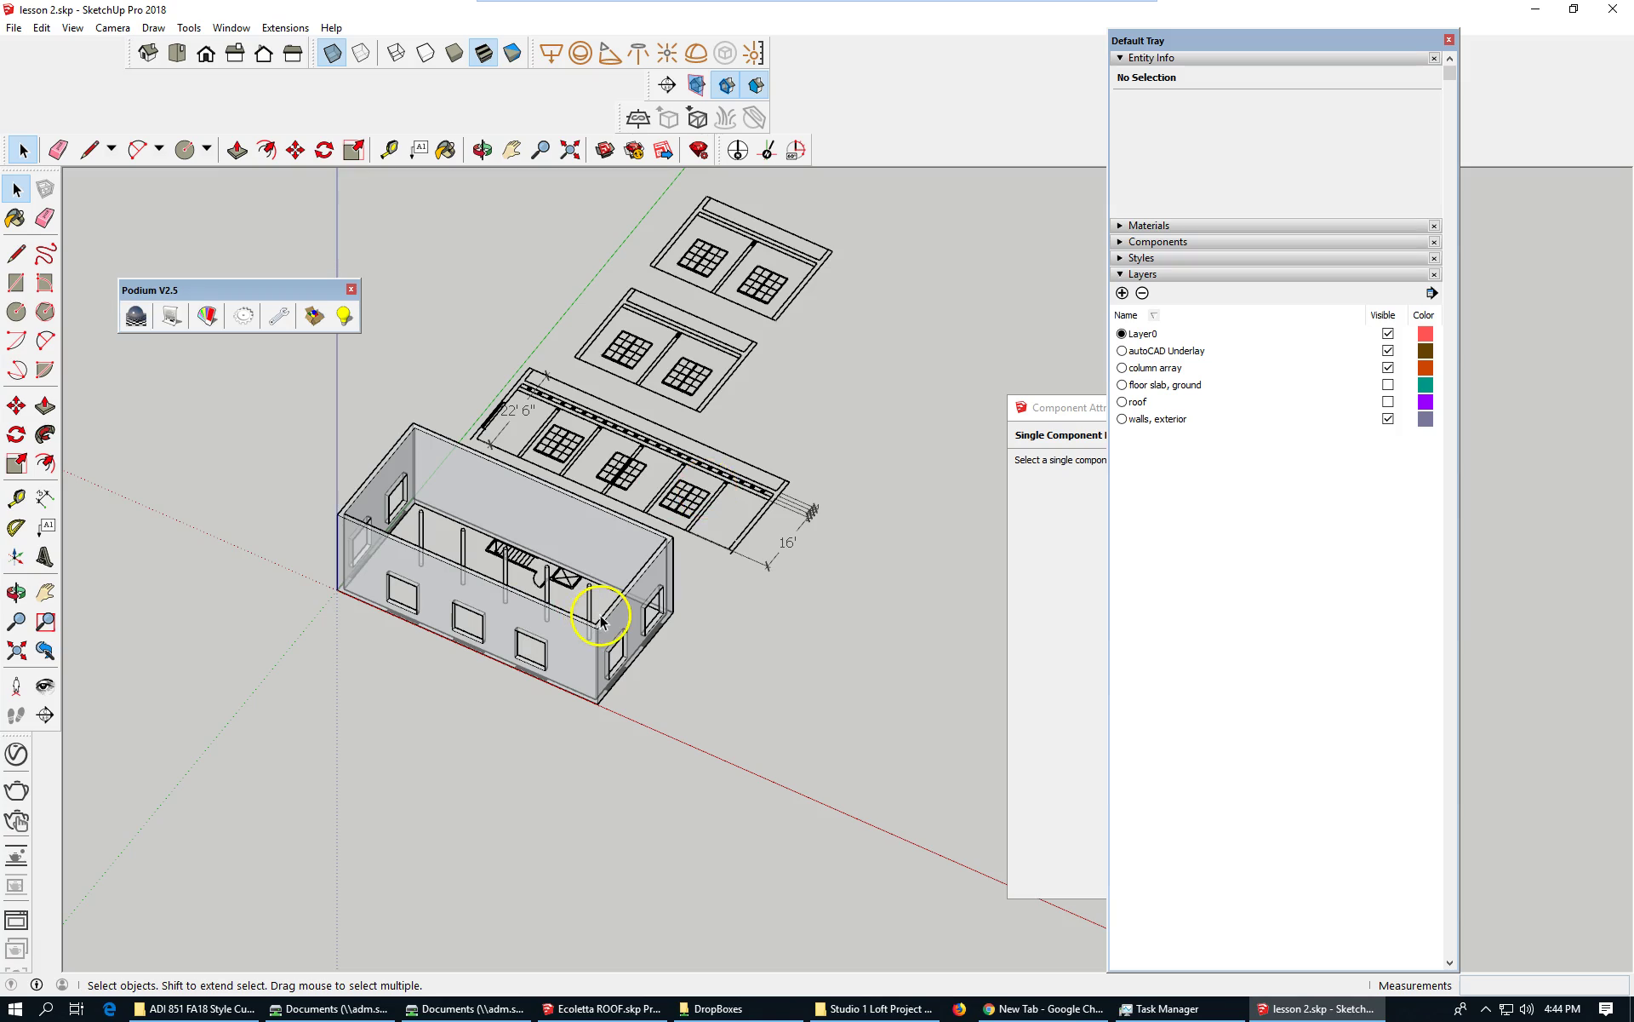
{"action": "left_click", "coordinate": [1391, 368]}
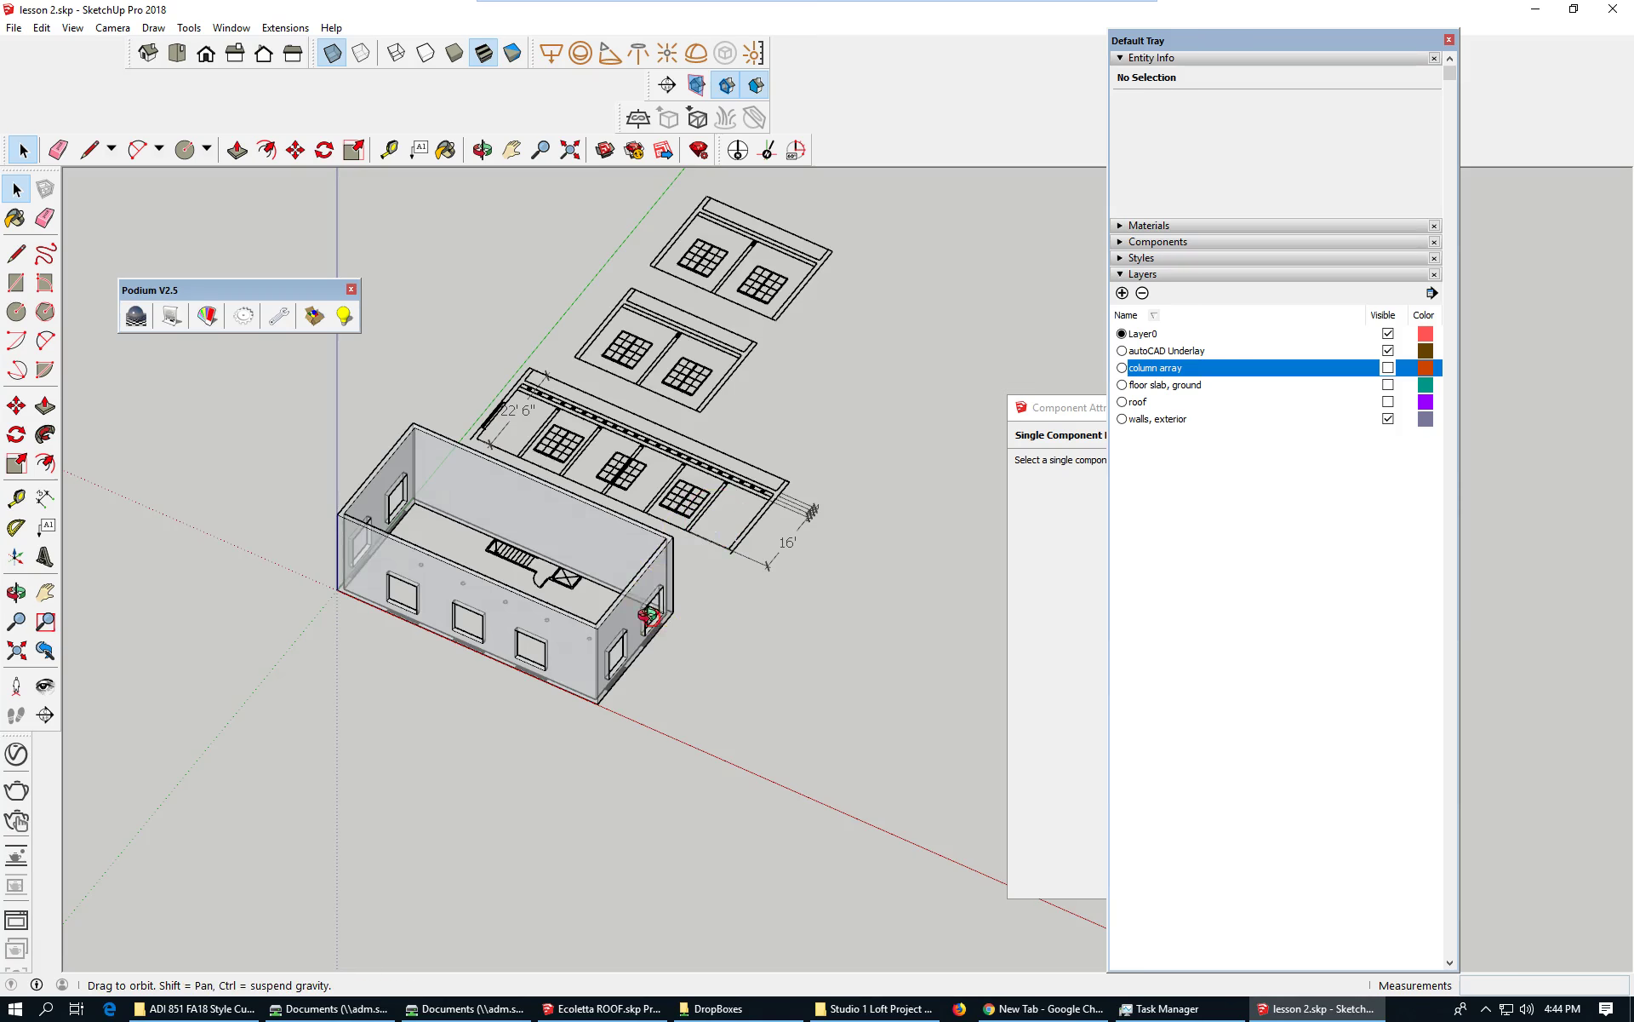
- Draw a line about 40' 1/2" long from the centre of the first column circle to the centre of the last one
{"action": "middle_click_drag", "start_coordinate": [653, 596], "coordinate": [545, 758]}
{"action": "key", "text": "space"}
{"action": "scroll", "coordinate": [540, 476], "scroll_direction": "up", "scroll_amount": 3}
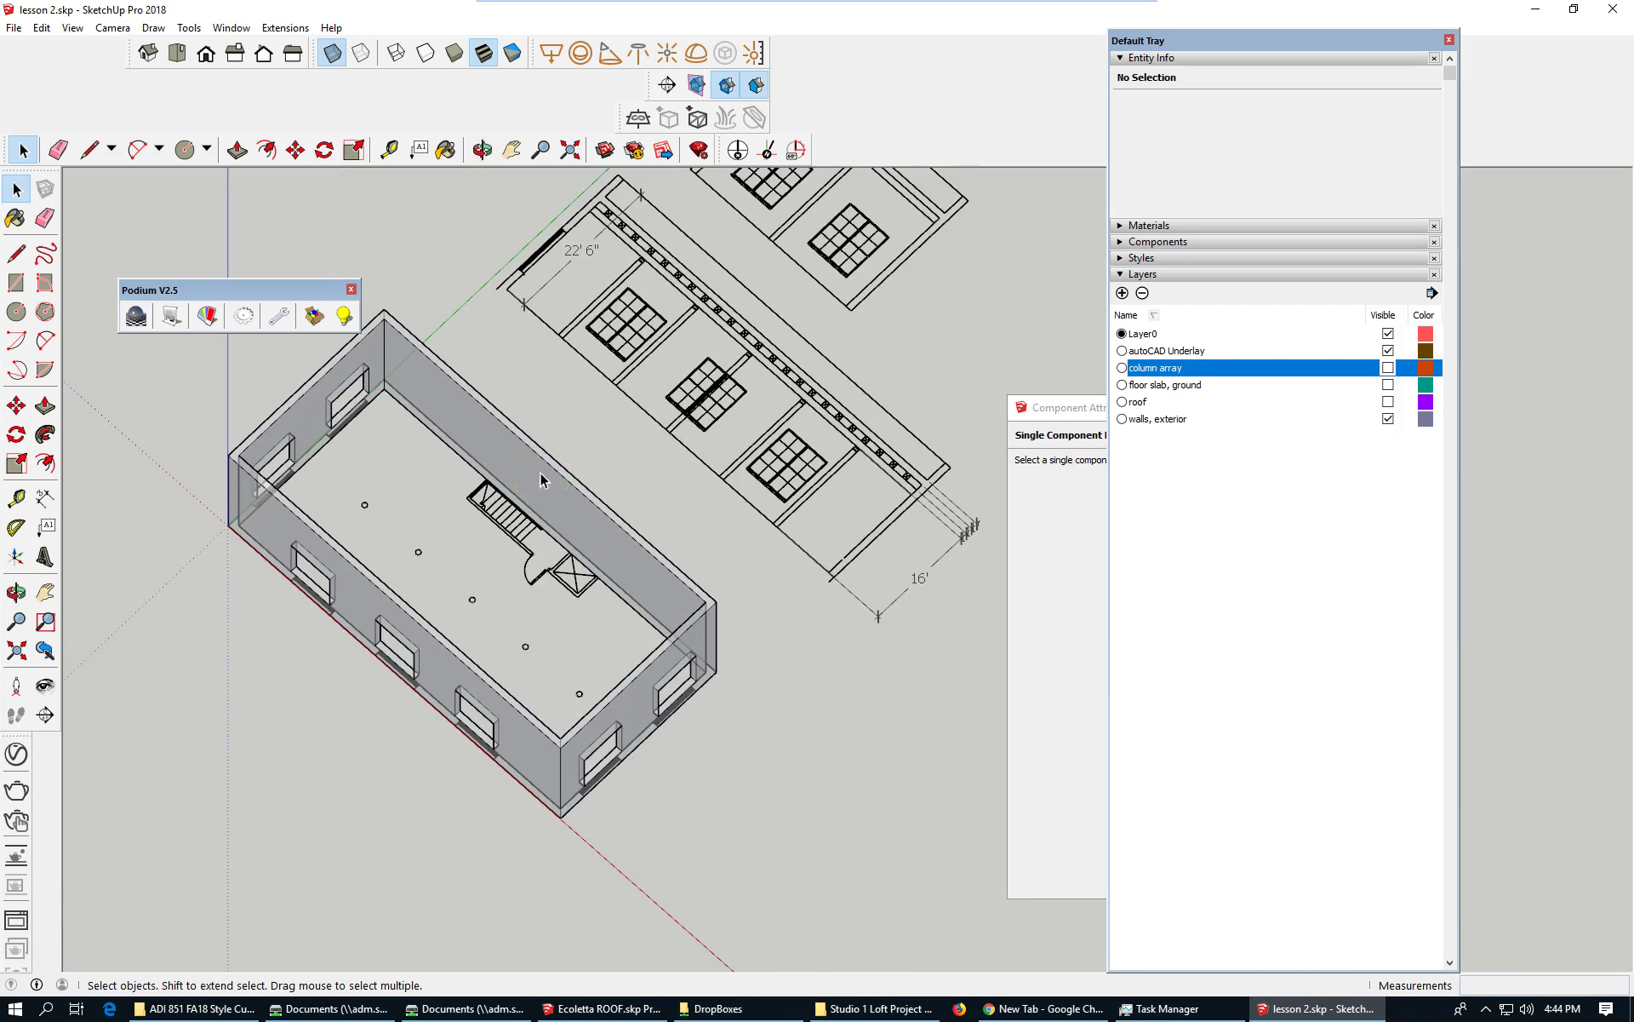
{"action": "scroll", "coordinate": [374, 502], "scroll_direction": "up", "scroll_amount": 5}
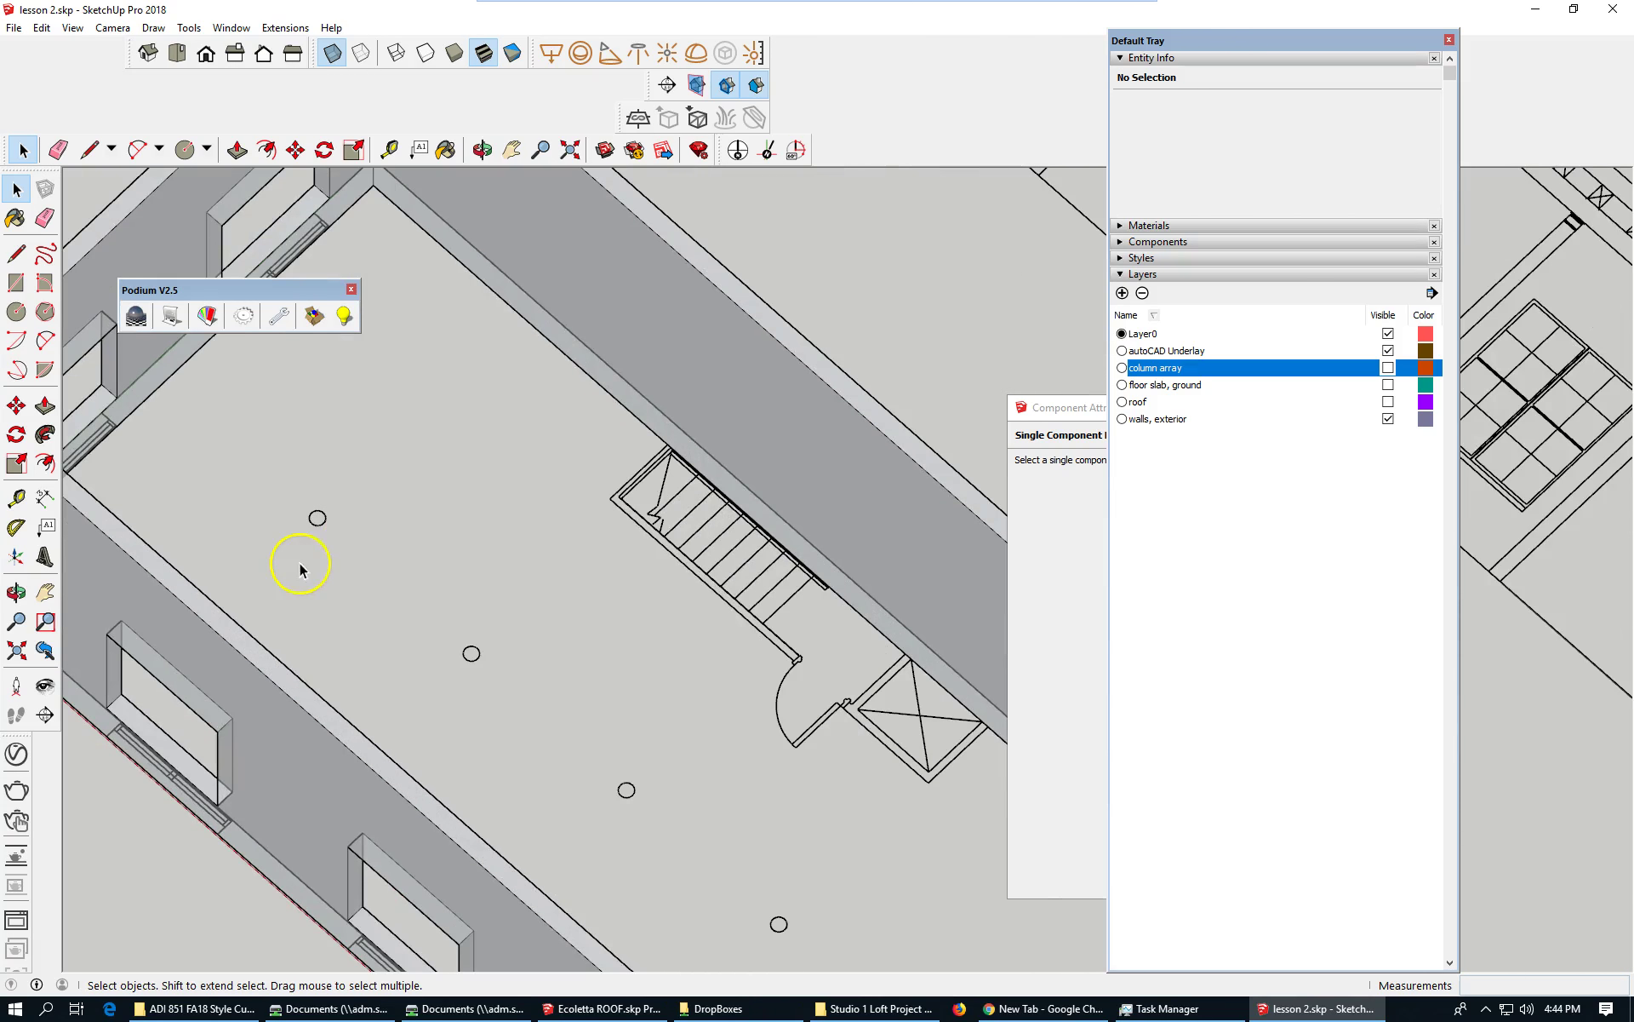
{"action": "left_click", "coordinate": [89, 150]}
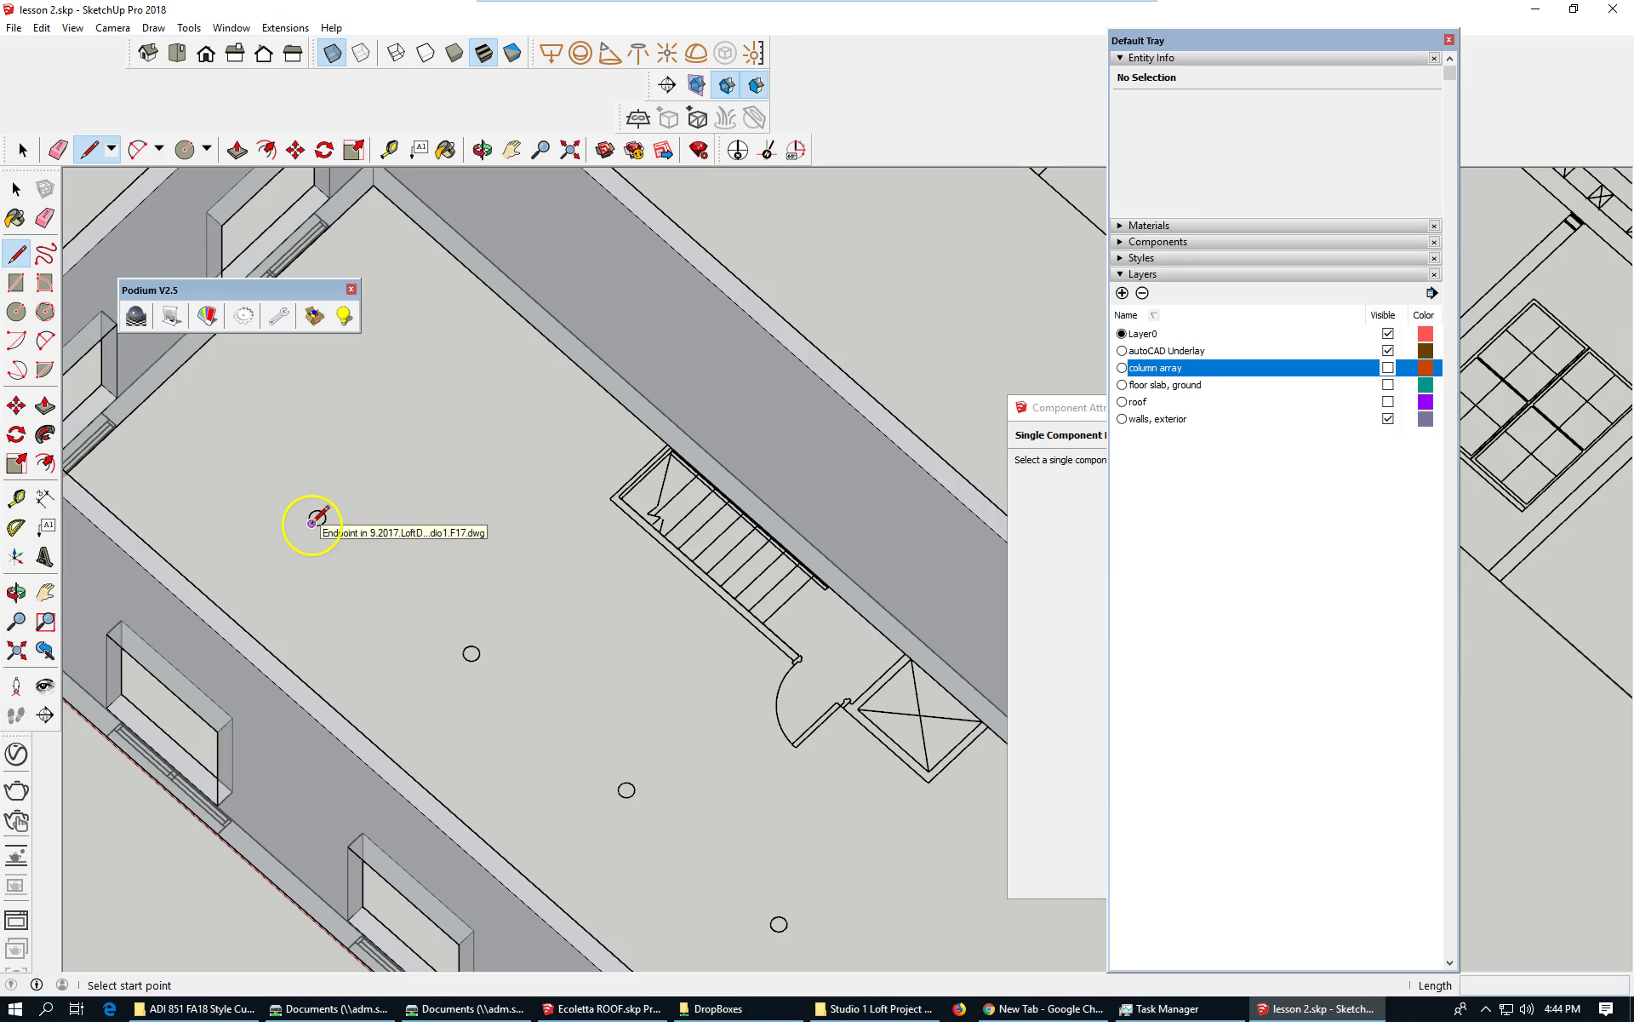
{"action": "scroll", "coordinate": [317, 523], "scroll_direction": "up", "scroll_amount": 4}
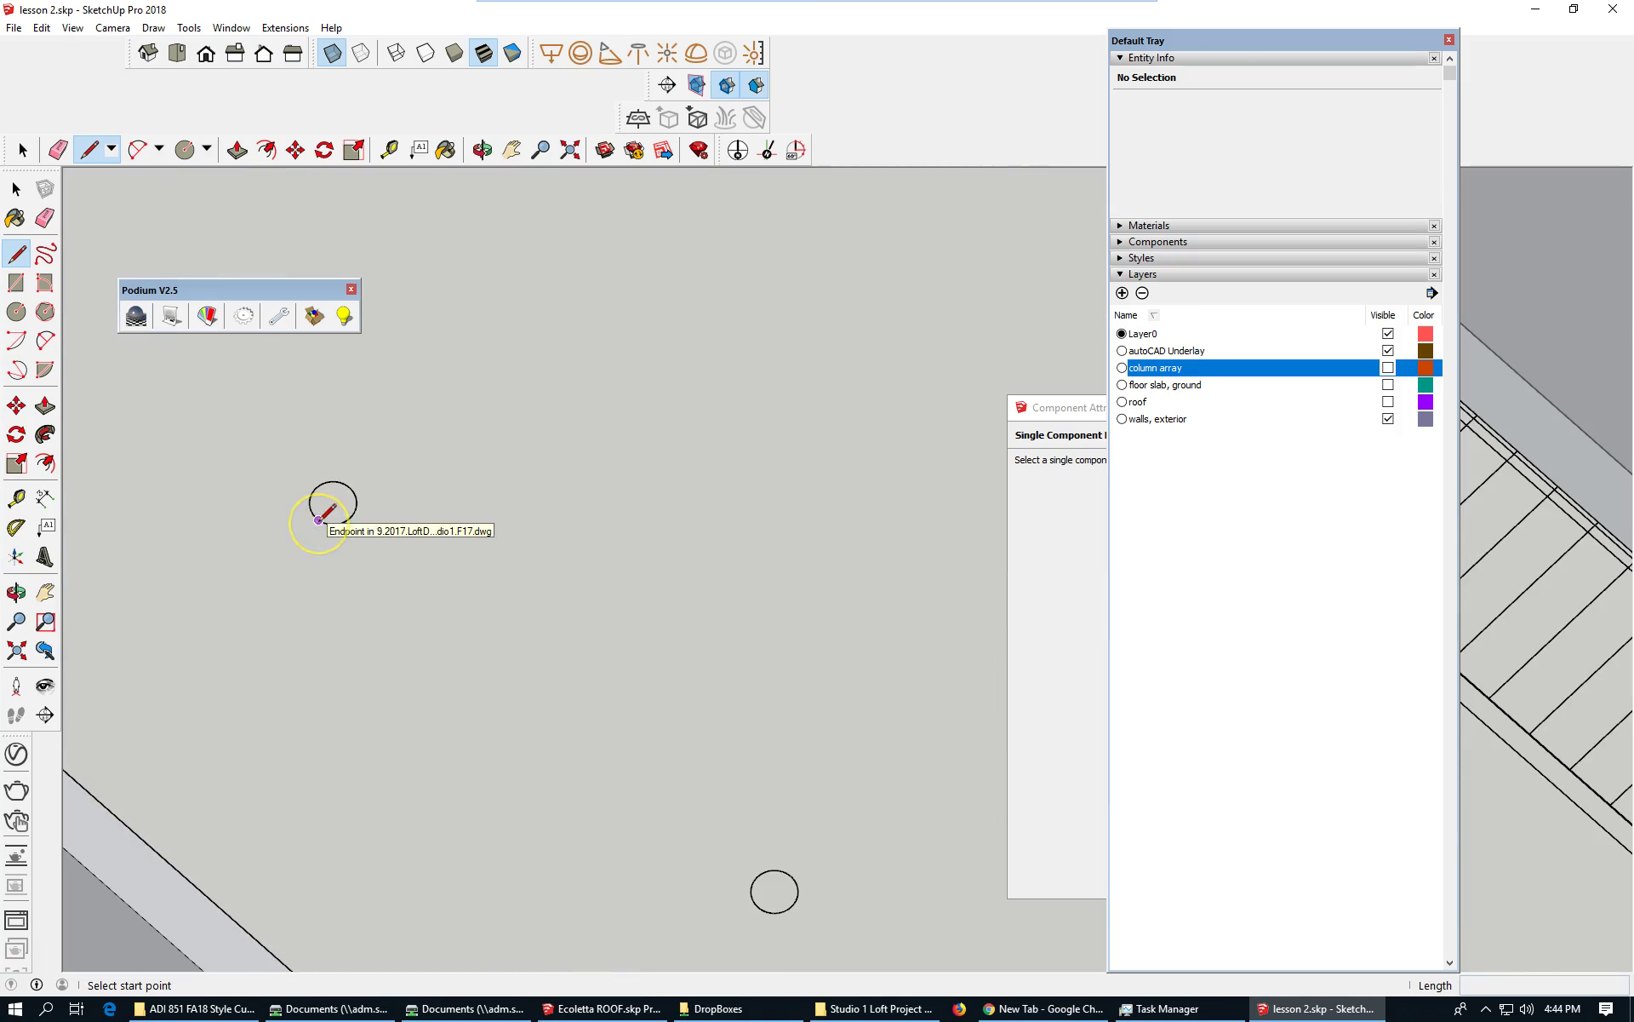
{"action": "left_click", "coordinate": [349, 486]}
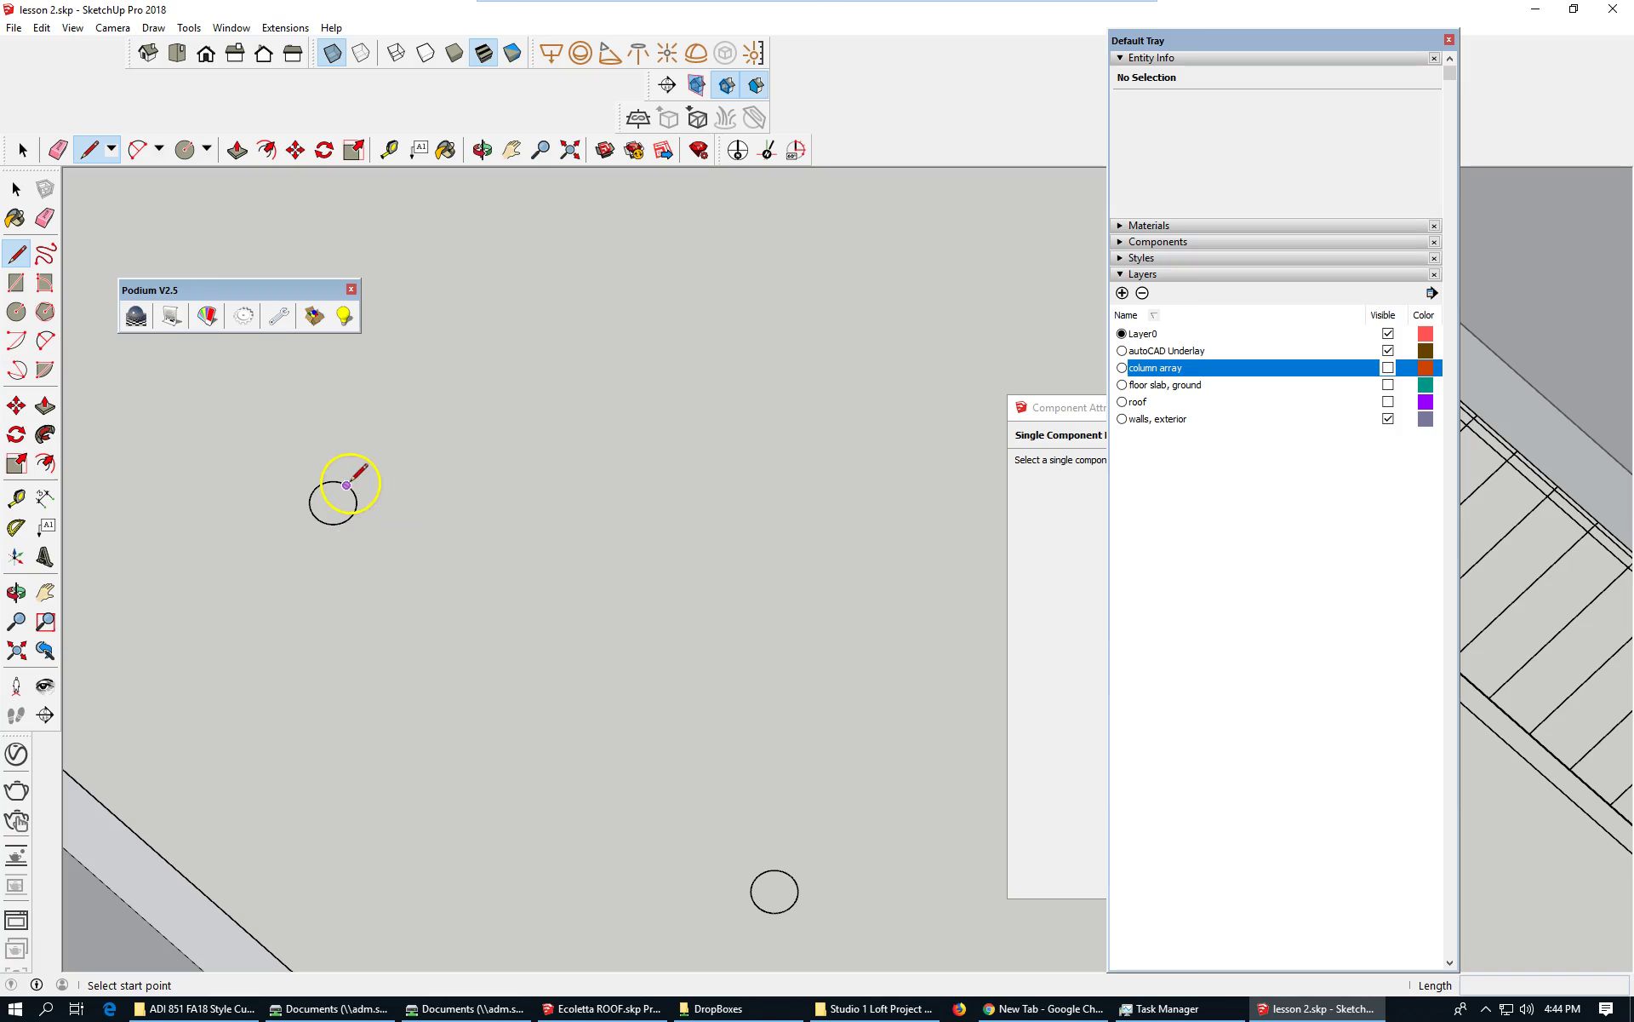
{"action": "scroll", "coordinate": [467, 443], "scroll_direction": "down", "scroll_amount": 2}
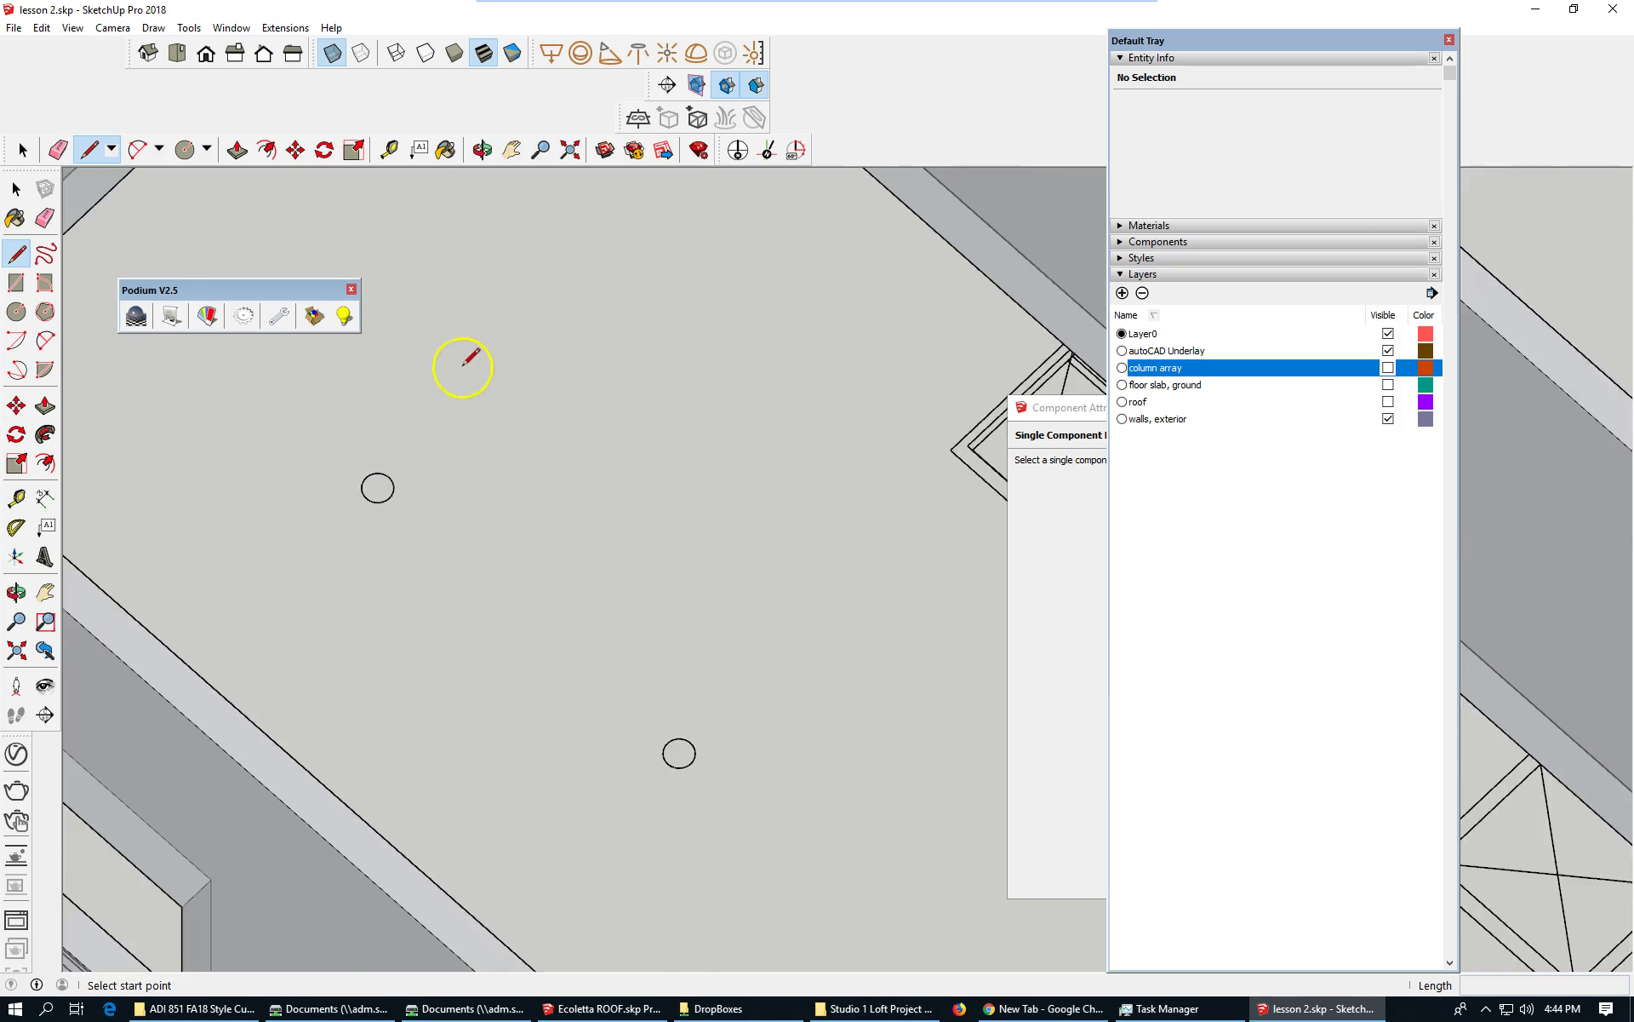
{"action": "scroll", "coordinate": [434, 396], "scroll_direction": "down", "scroll_amount": 2}
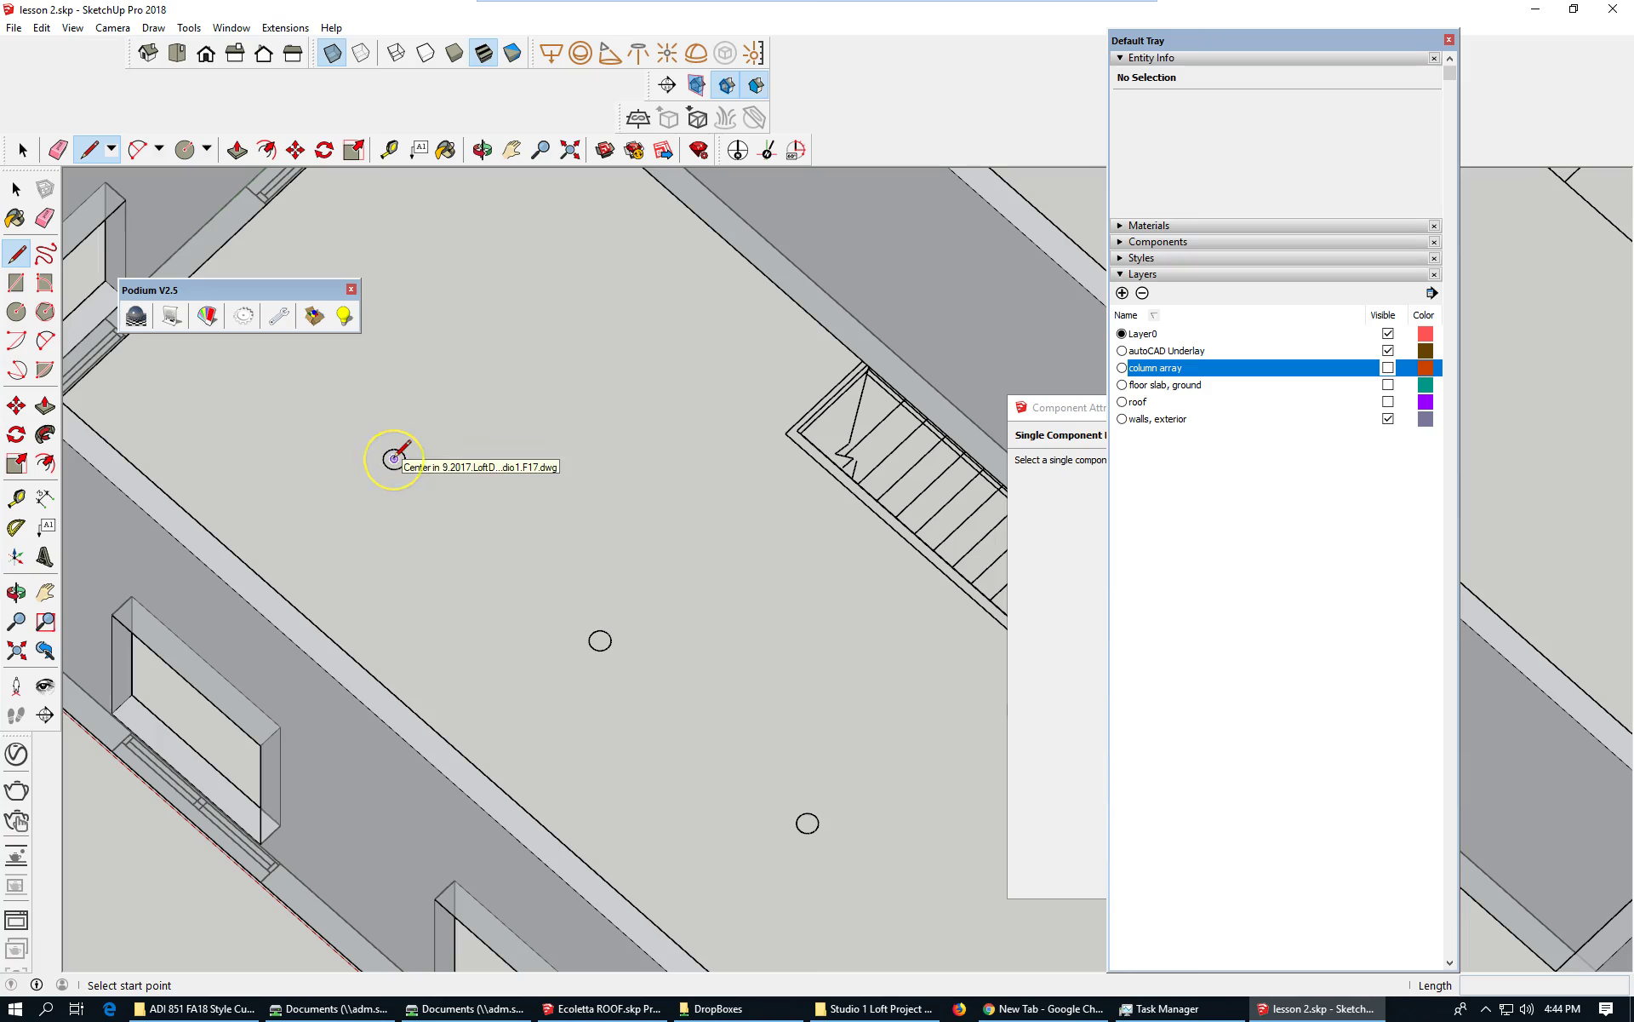
{"action": "left_click", "coordinate": [393, 458]}
{"action": "scroll", "coordinate": [393, 457], "scroll_direction": "down", "scroll_amount": 2}
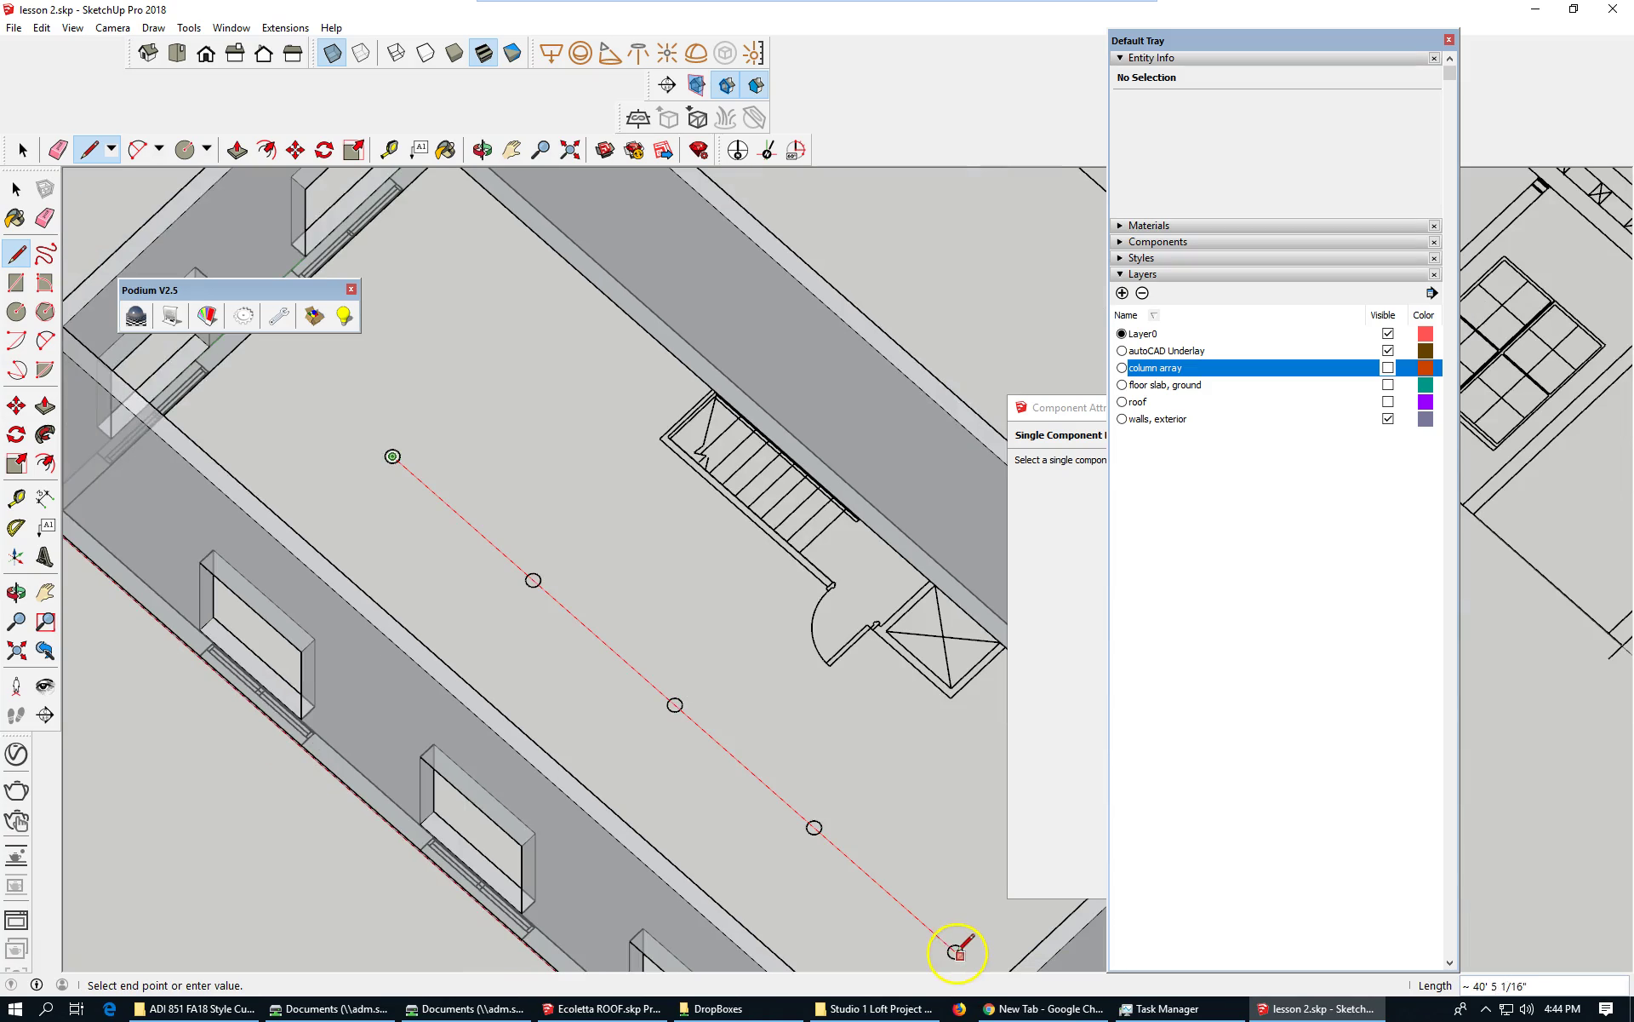
{"action": "scroll", "coordinate": [955, 950], "scroll_direction": "up", "scroll_amount": 3}
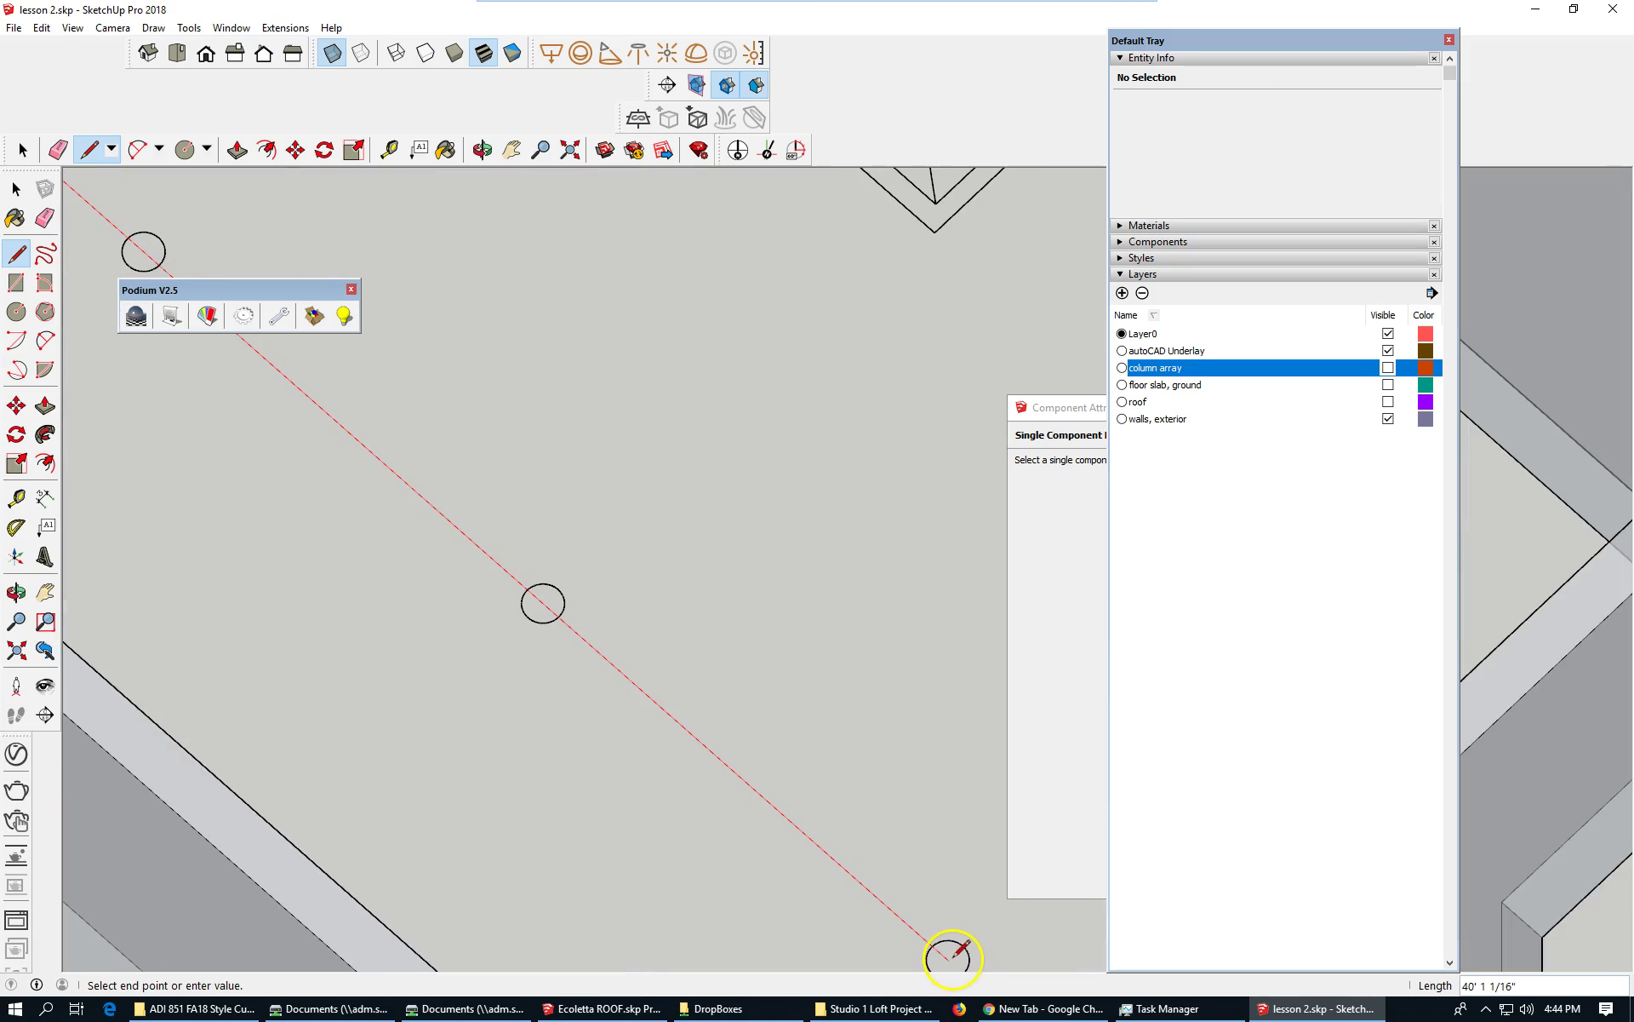
{"action": "left_click", "coordinate": [948, 960]}
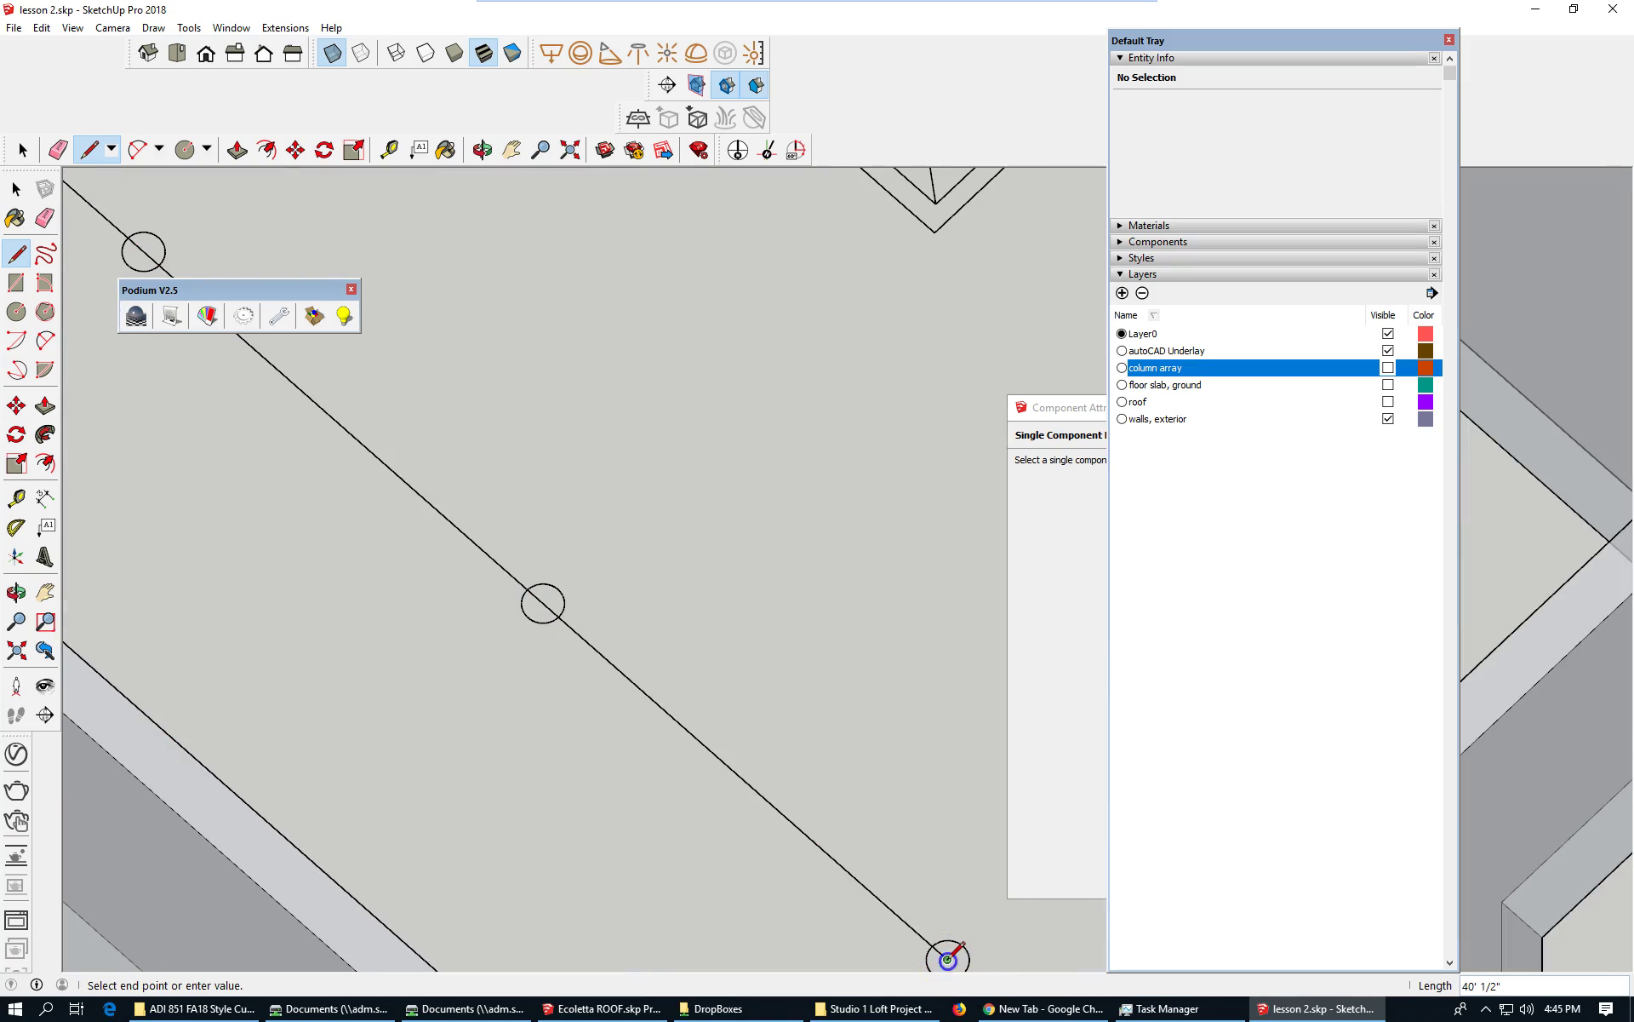
{"action": "left_click", "coordinate": [22, 150]}
- Measure the diameter of a column circle across the row's centre line with the Tape Measure
{"action": "scroll", "coordinate": [763, 656], "scroll_direction": "down", "scroll_amount": 3}
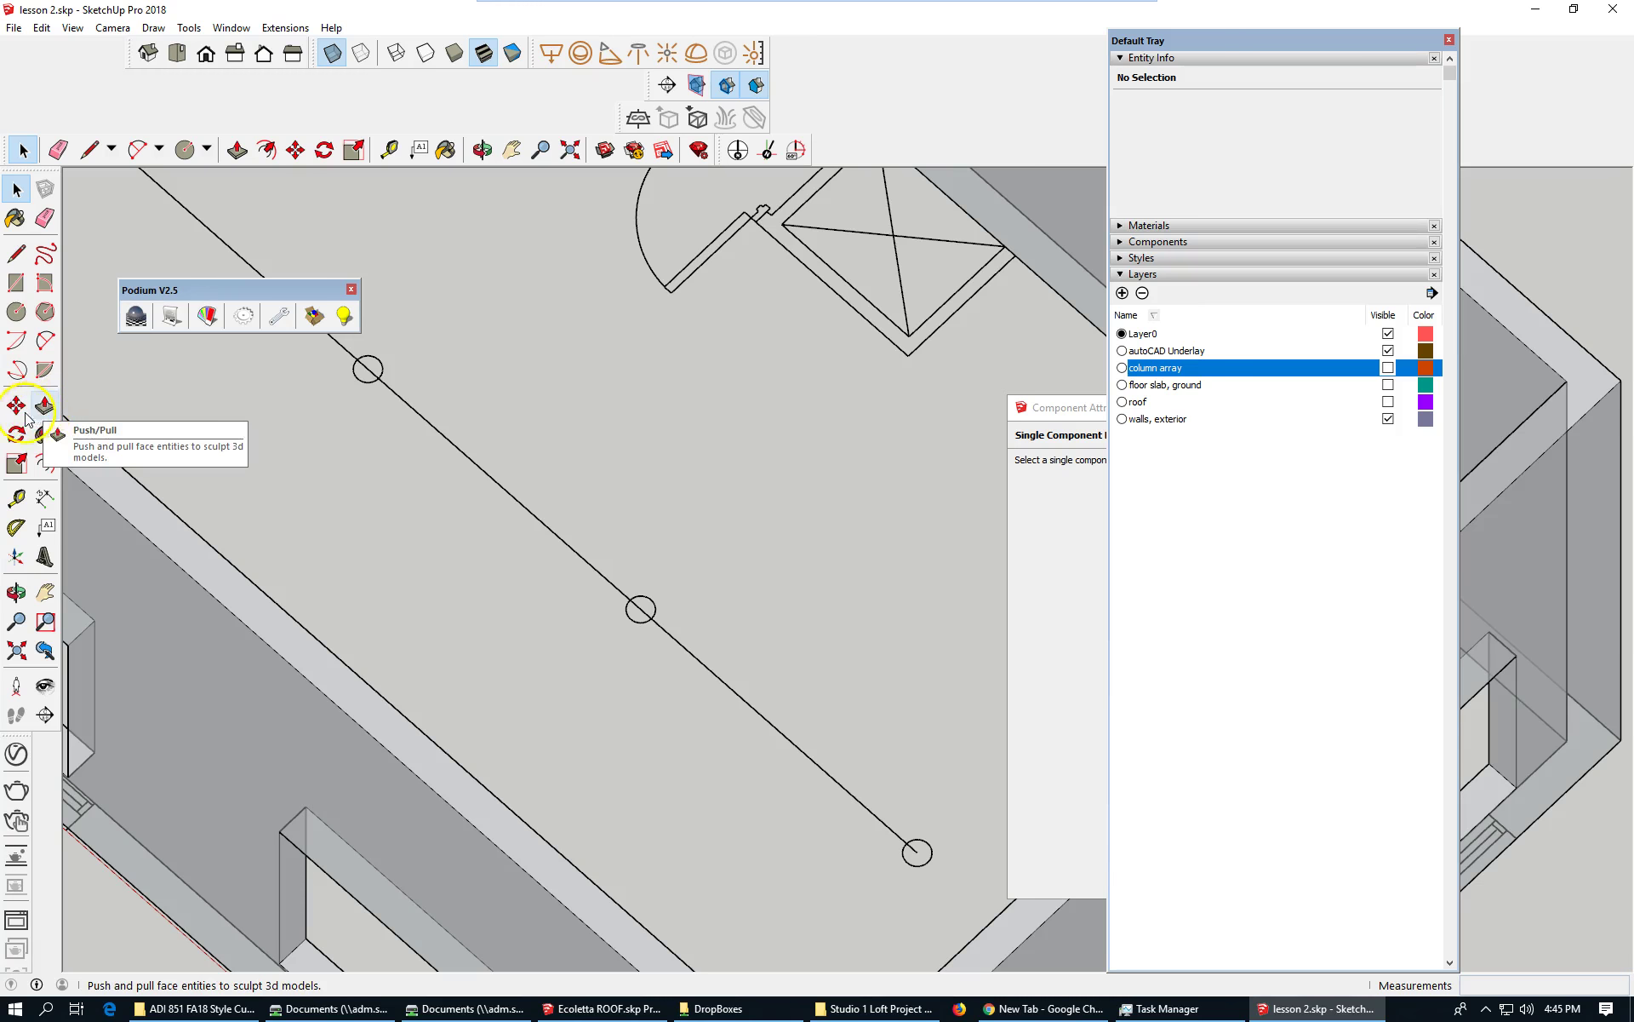
{"action": "left_click", "coordinate": [17, 499]}
{"action": "scroll", "coordinate": [364, 366], "scroll_direction": "up", "scroll_amount": 2}
{"action": "scroll", "coordinate": [292, 387], "scroll_direction": "up", "scroll_amount": 3}
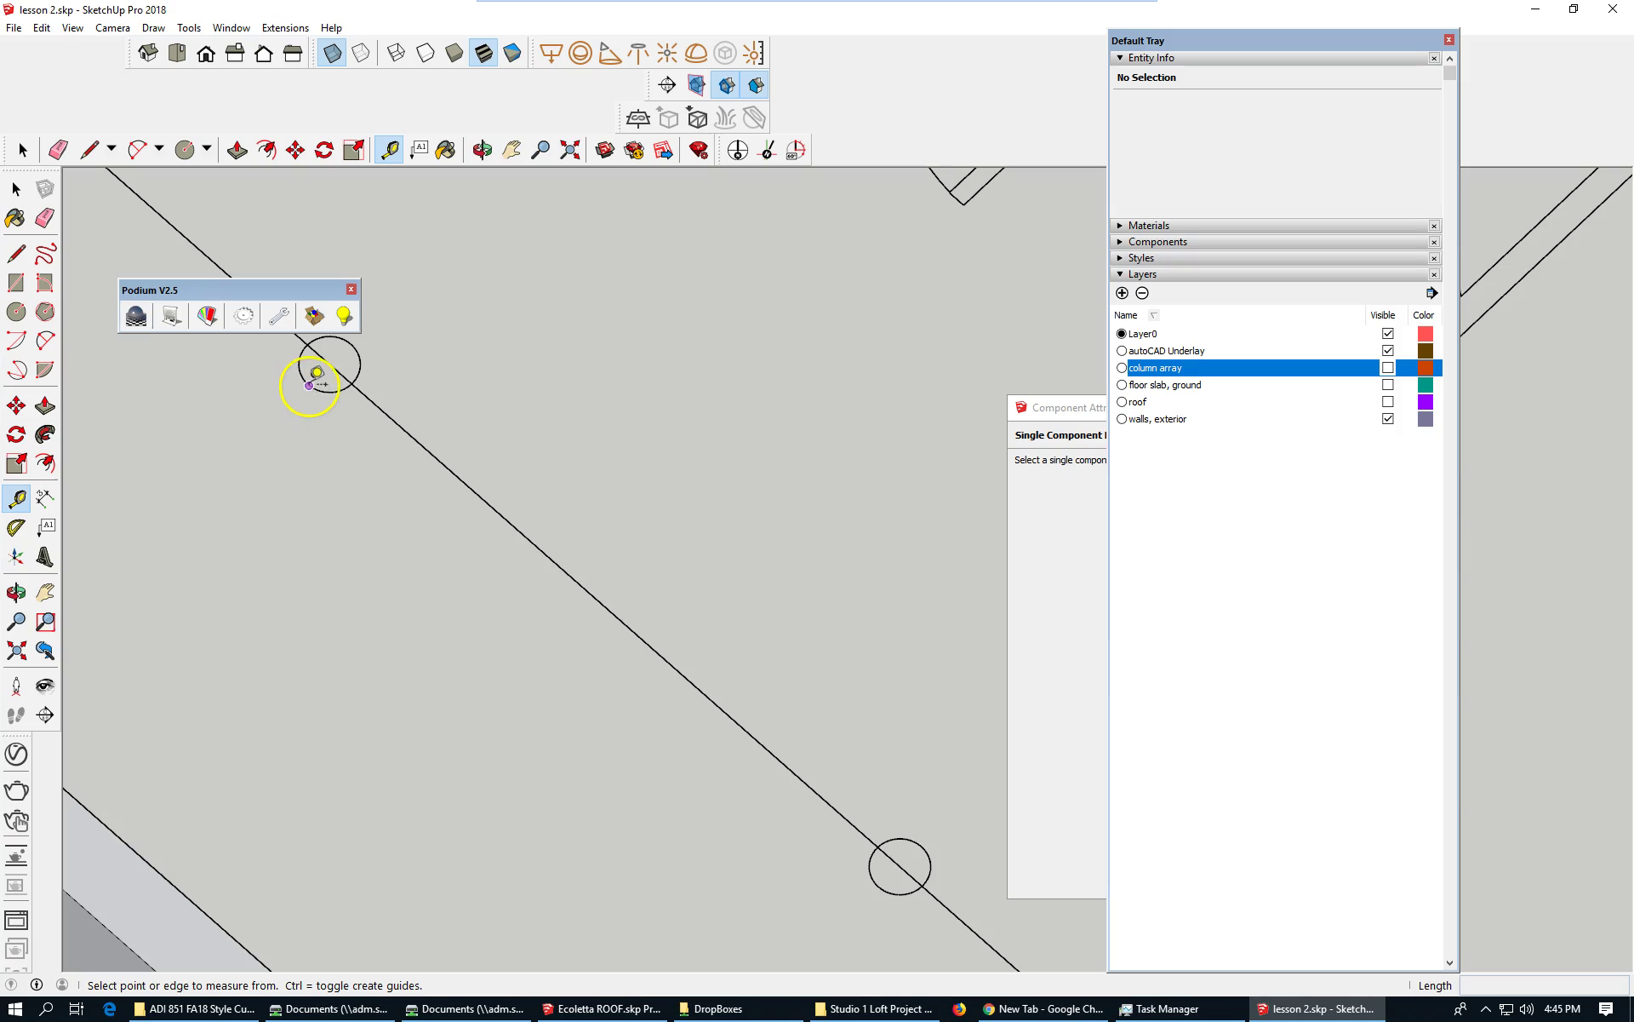
{"action": "left_click", "coordinate": [309, 385]}
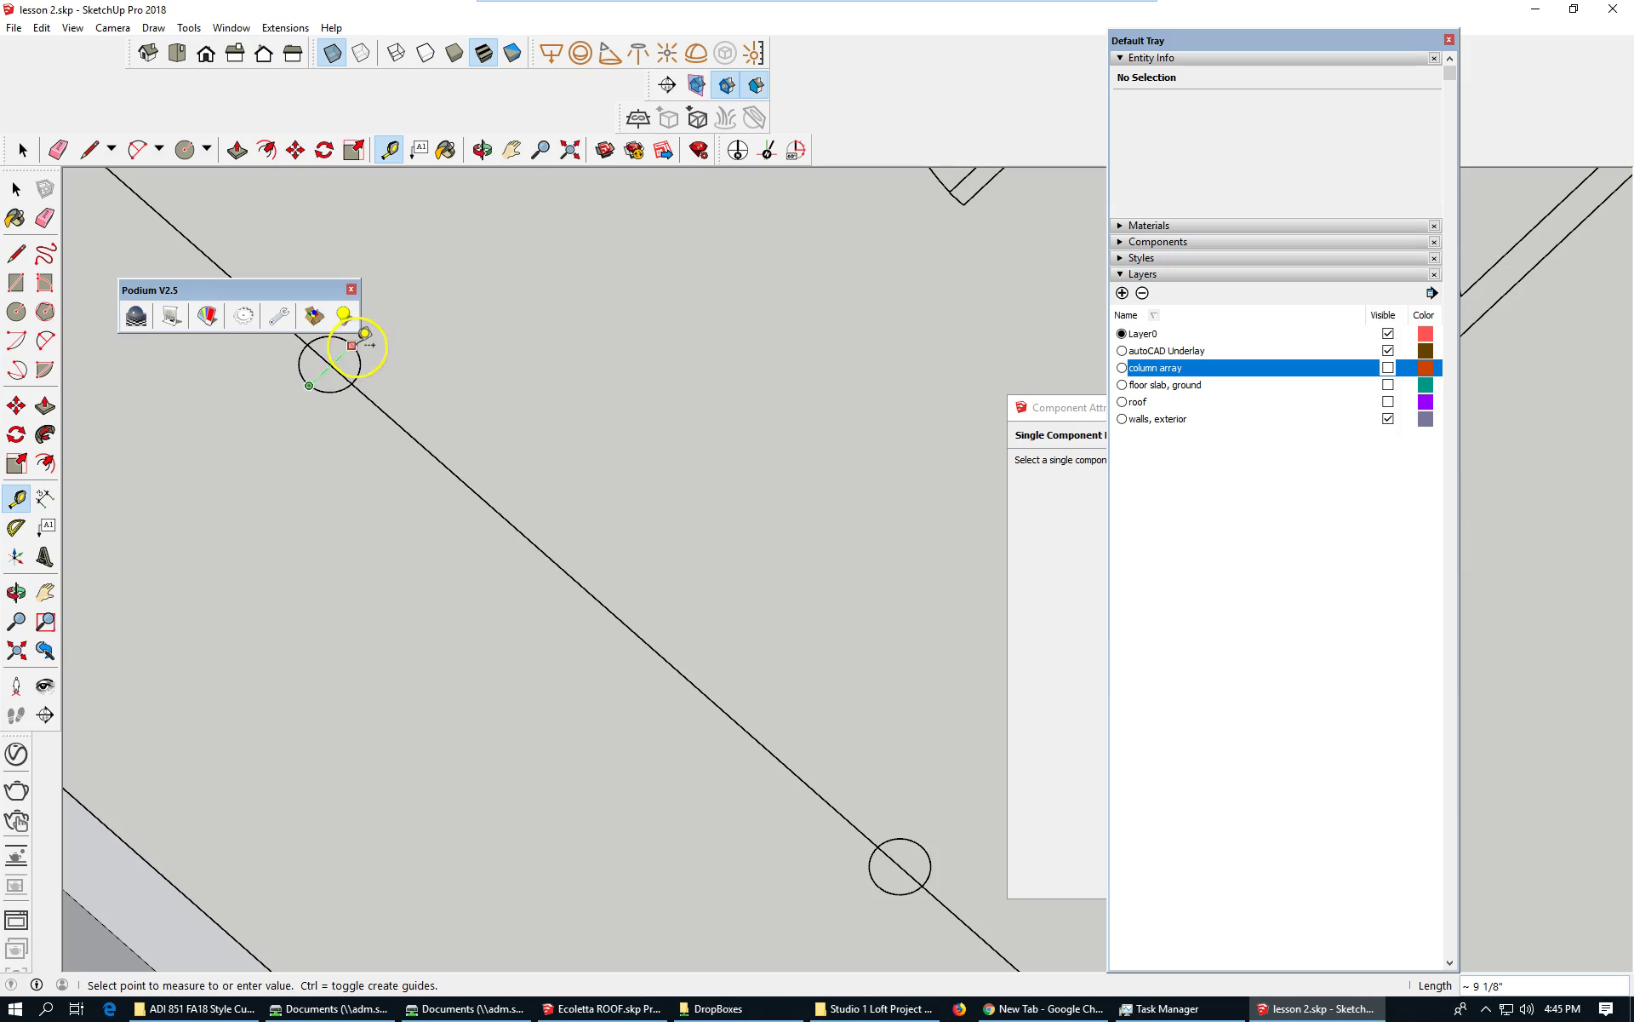
{"action": "key", "text": "Escape"}
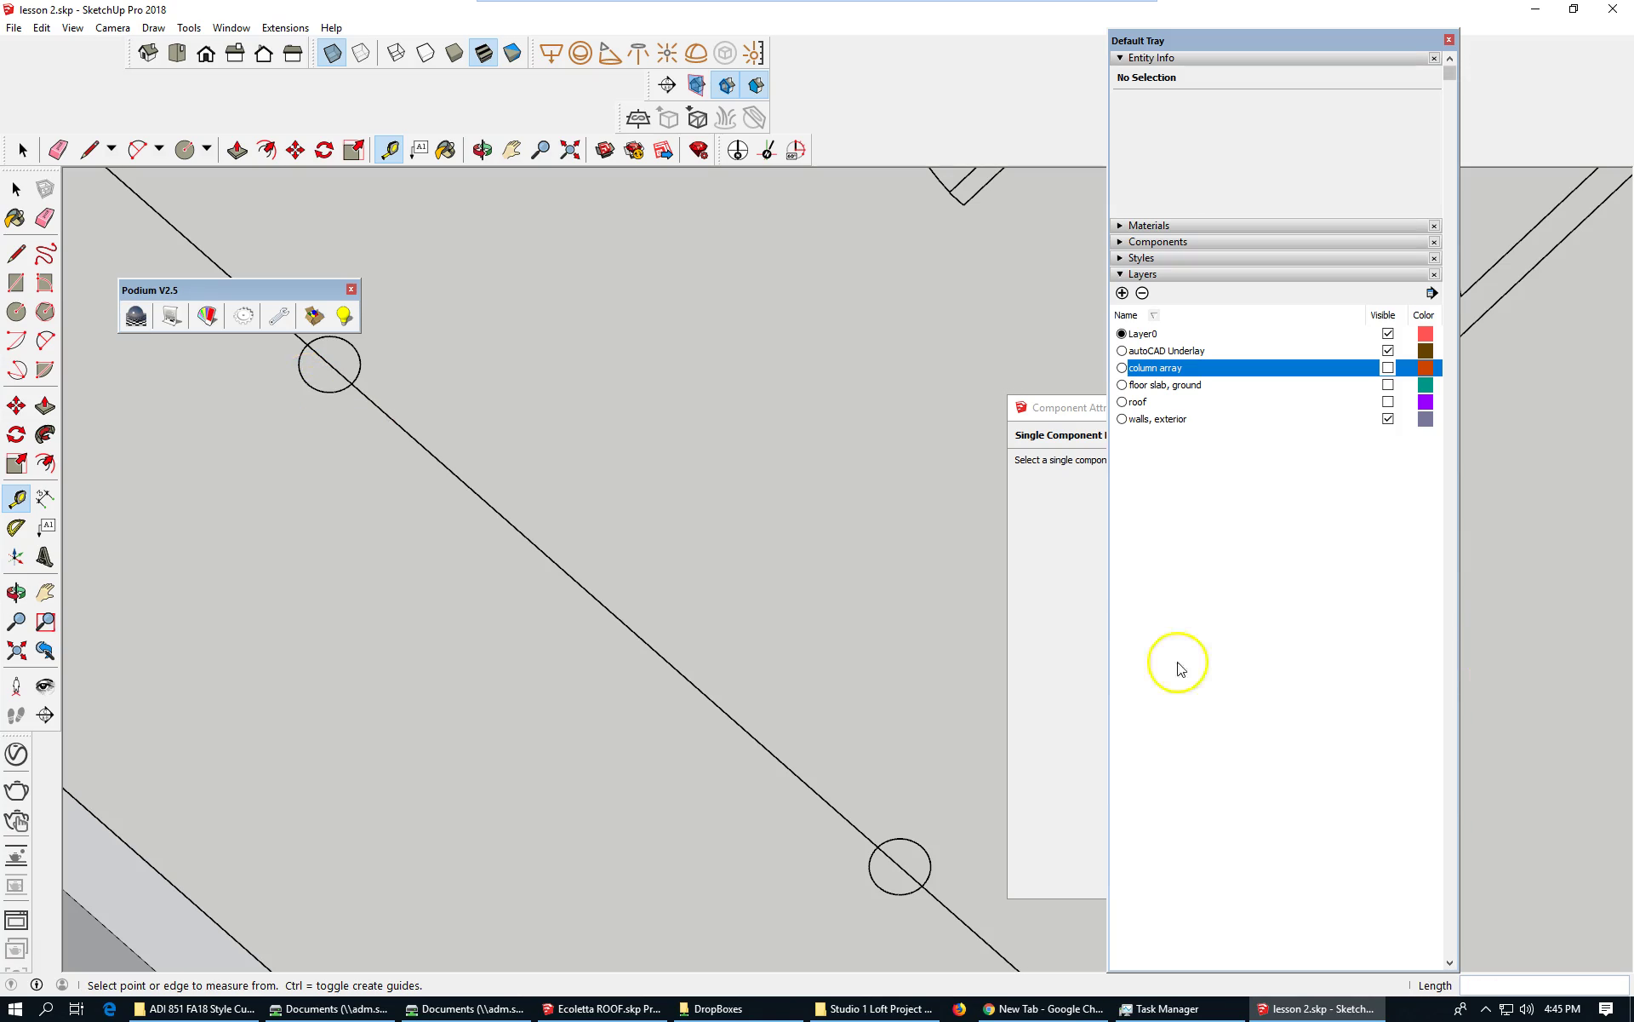
- Move the column centre line 4.5" along the green axis, away from the stair
{"action": "scroll", "coordinate": [897, 671], "scroll_direction": "down", "scroll_amount": 3}
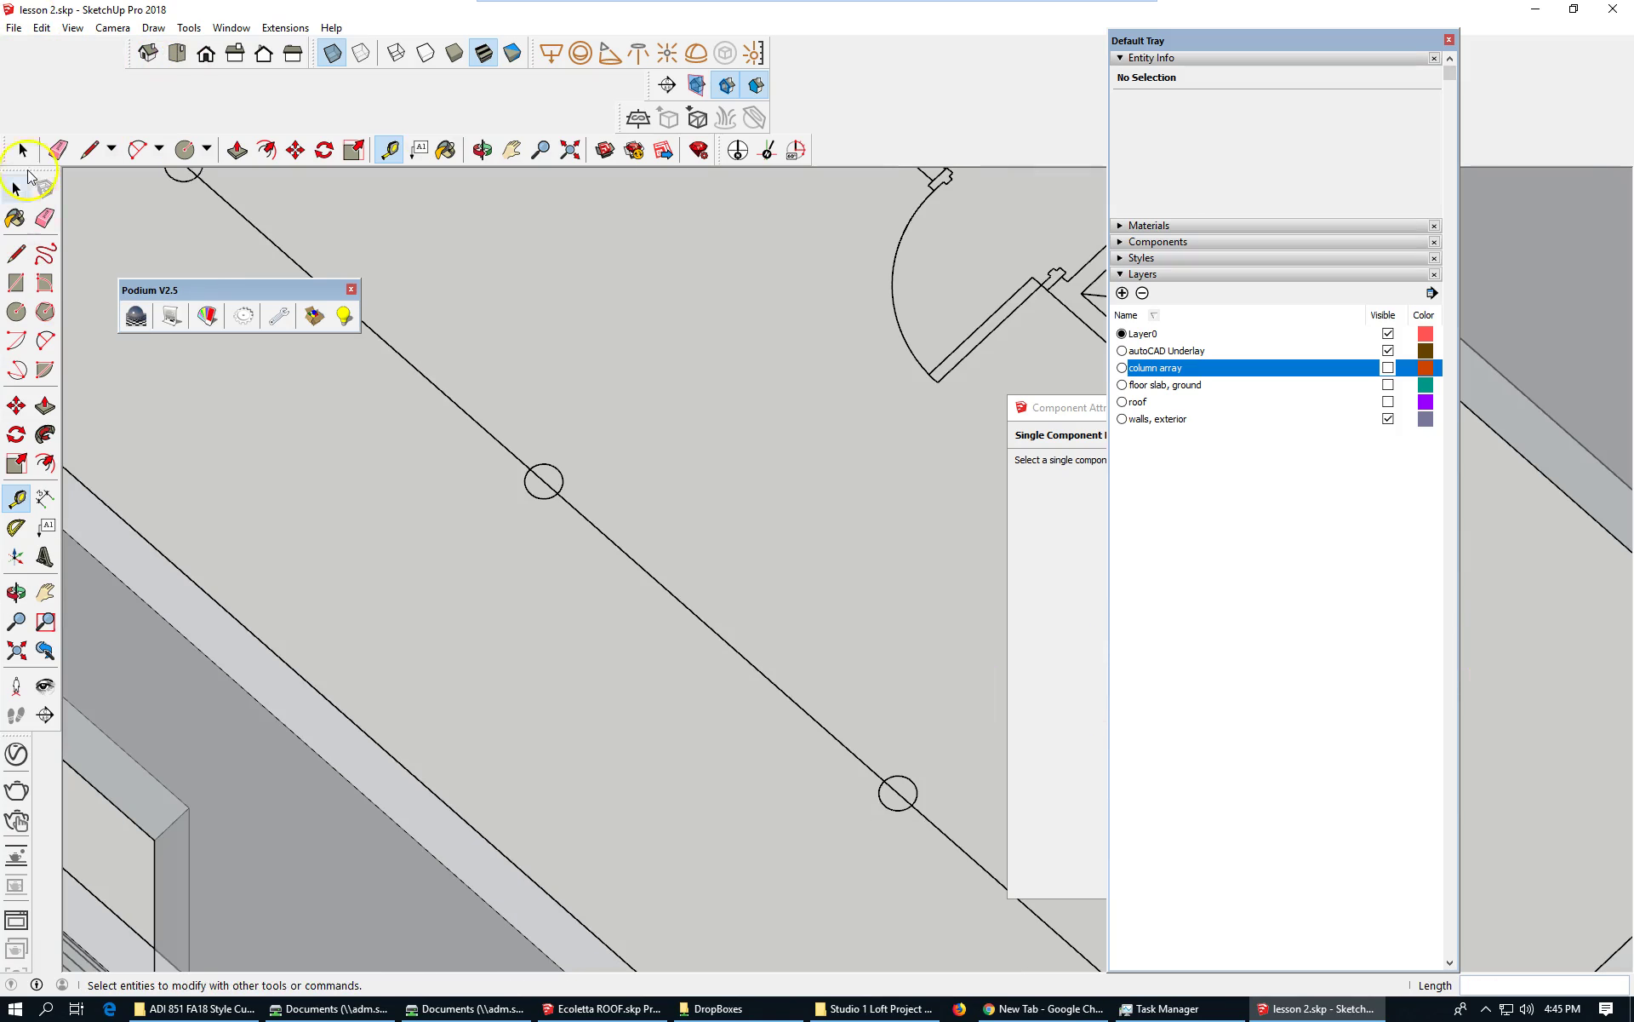
{"action": "scroll", "coordinate": [795, 668], "scroll_direction": "down", "scroll_amount": 4}
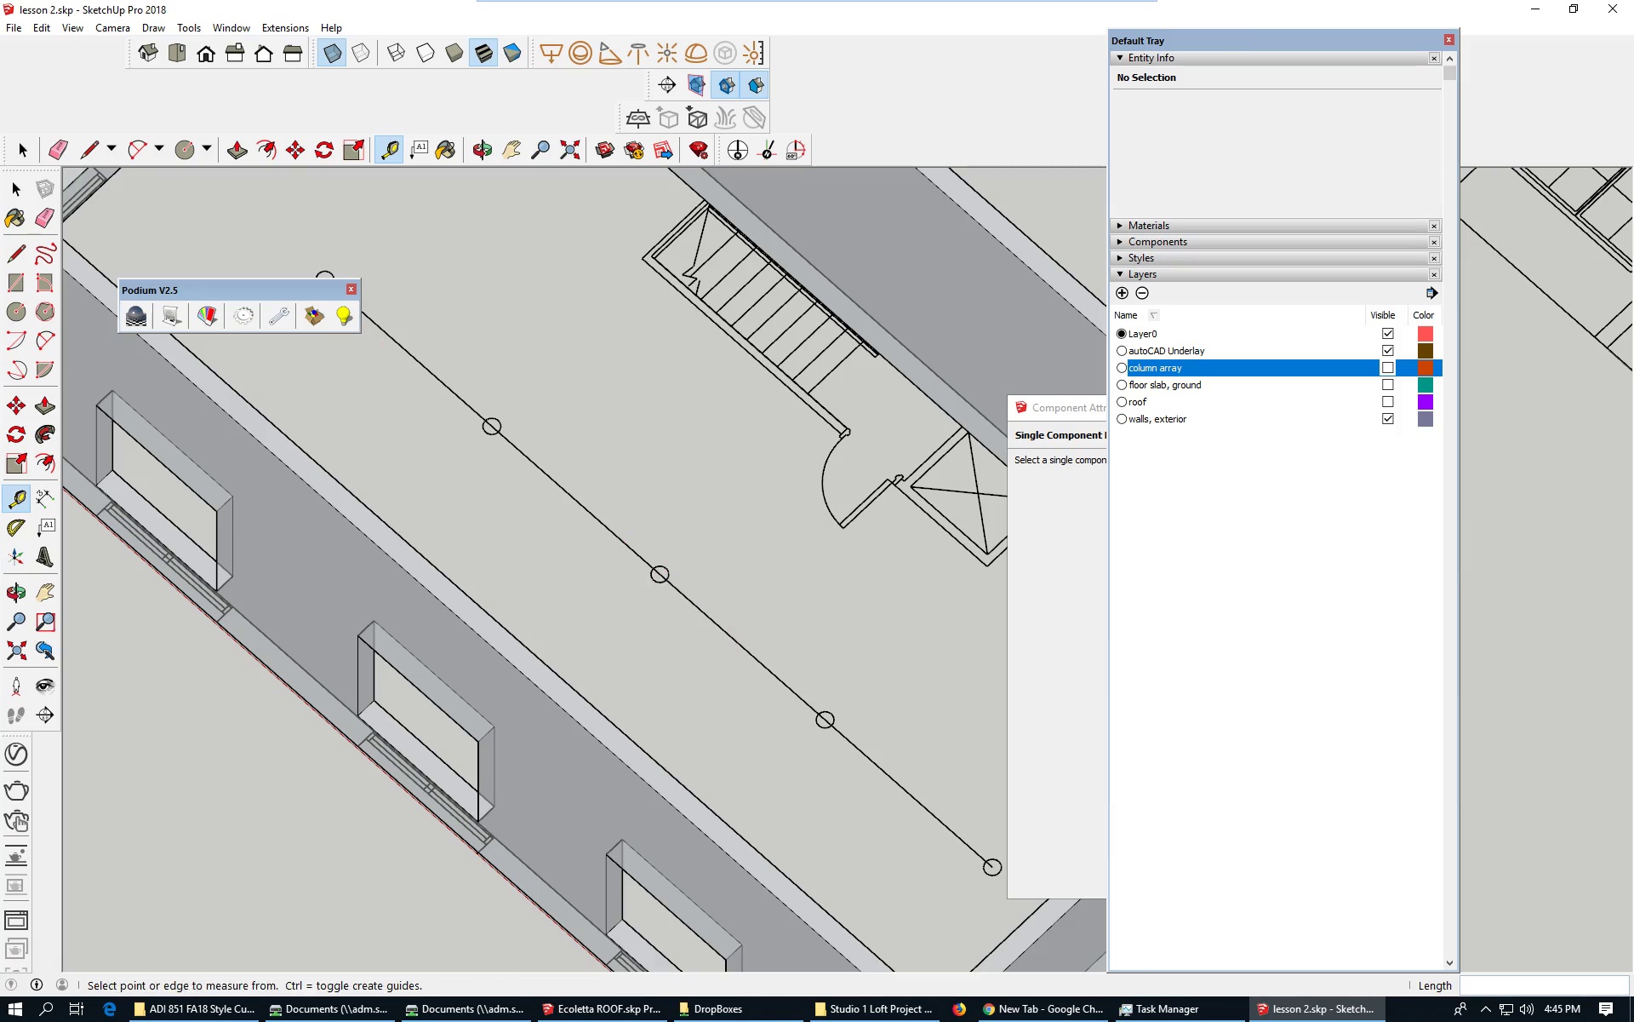
{"action": "left_click", "coordinate": [17, 188]}
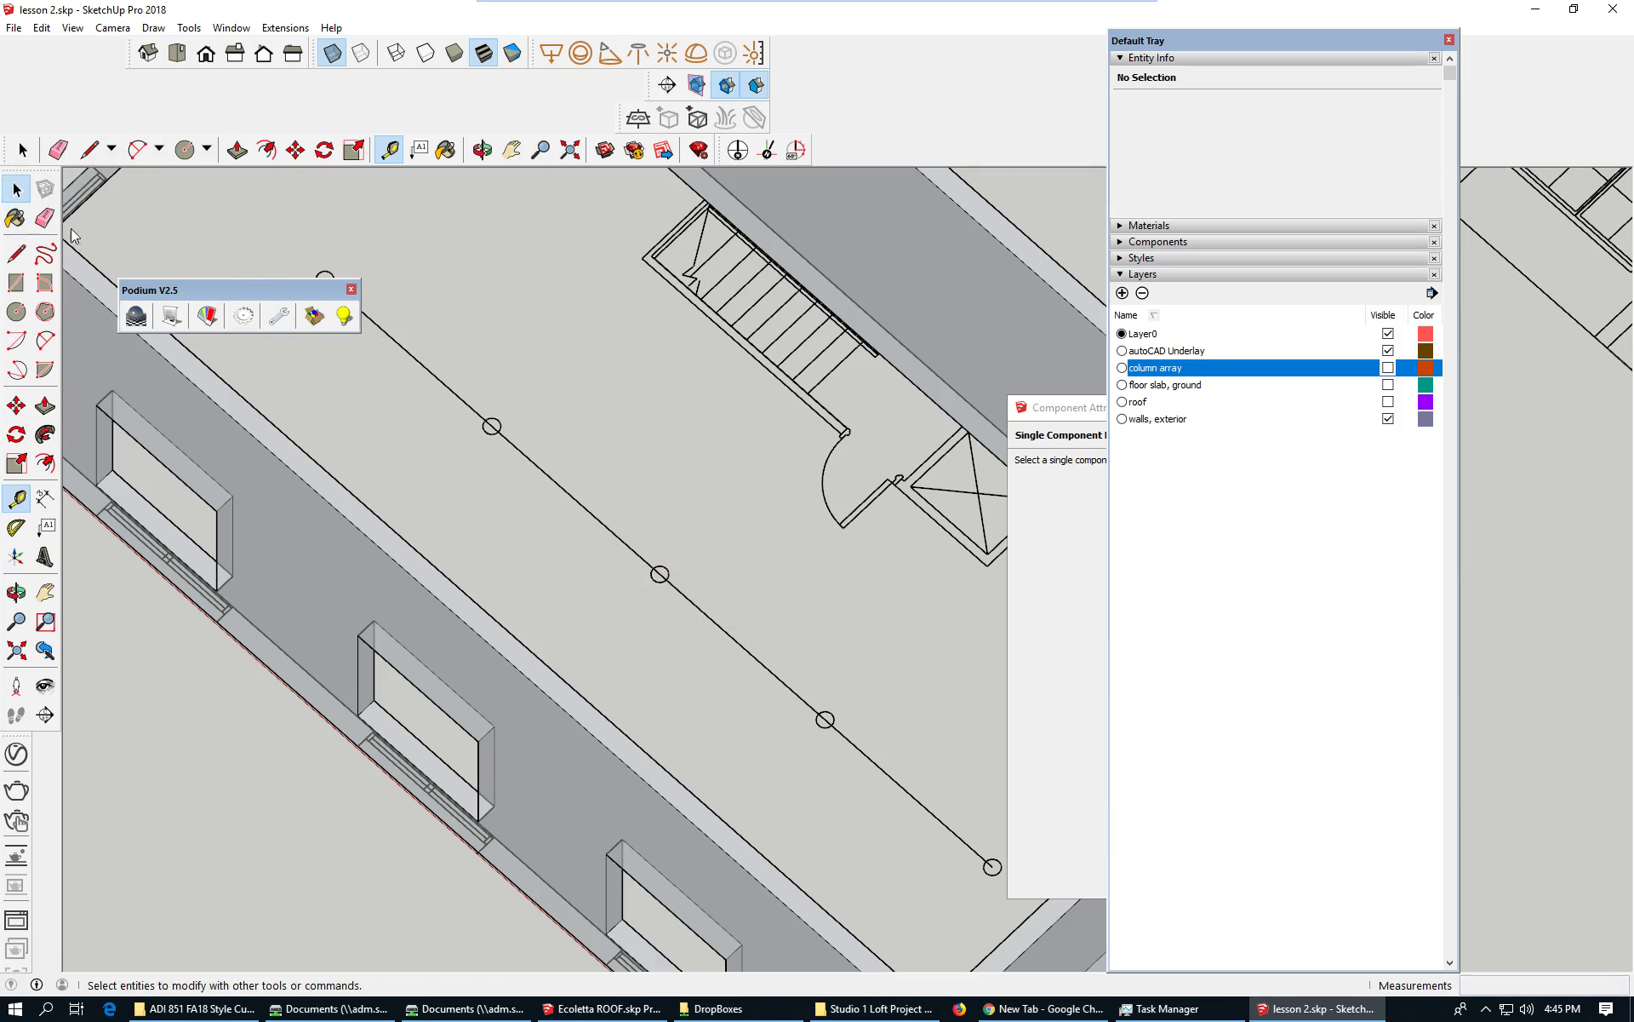
{"action": "left_click", "coordinate": [536, 467]}
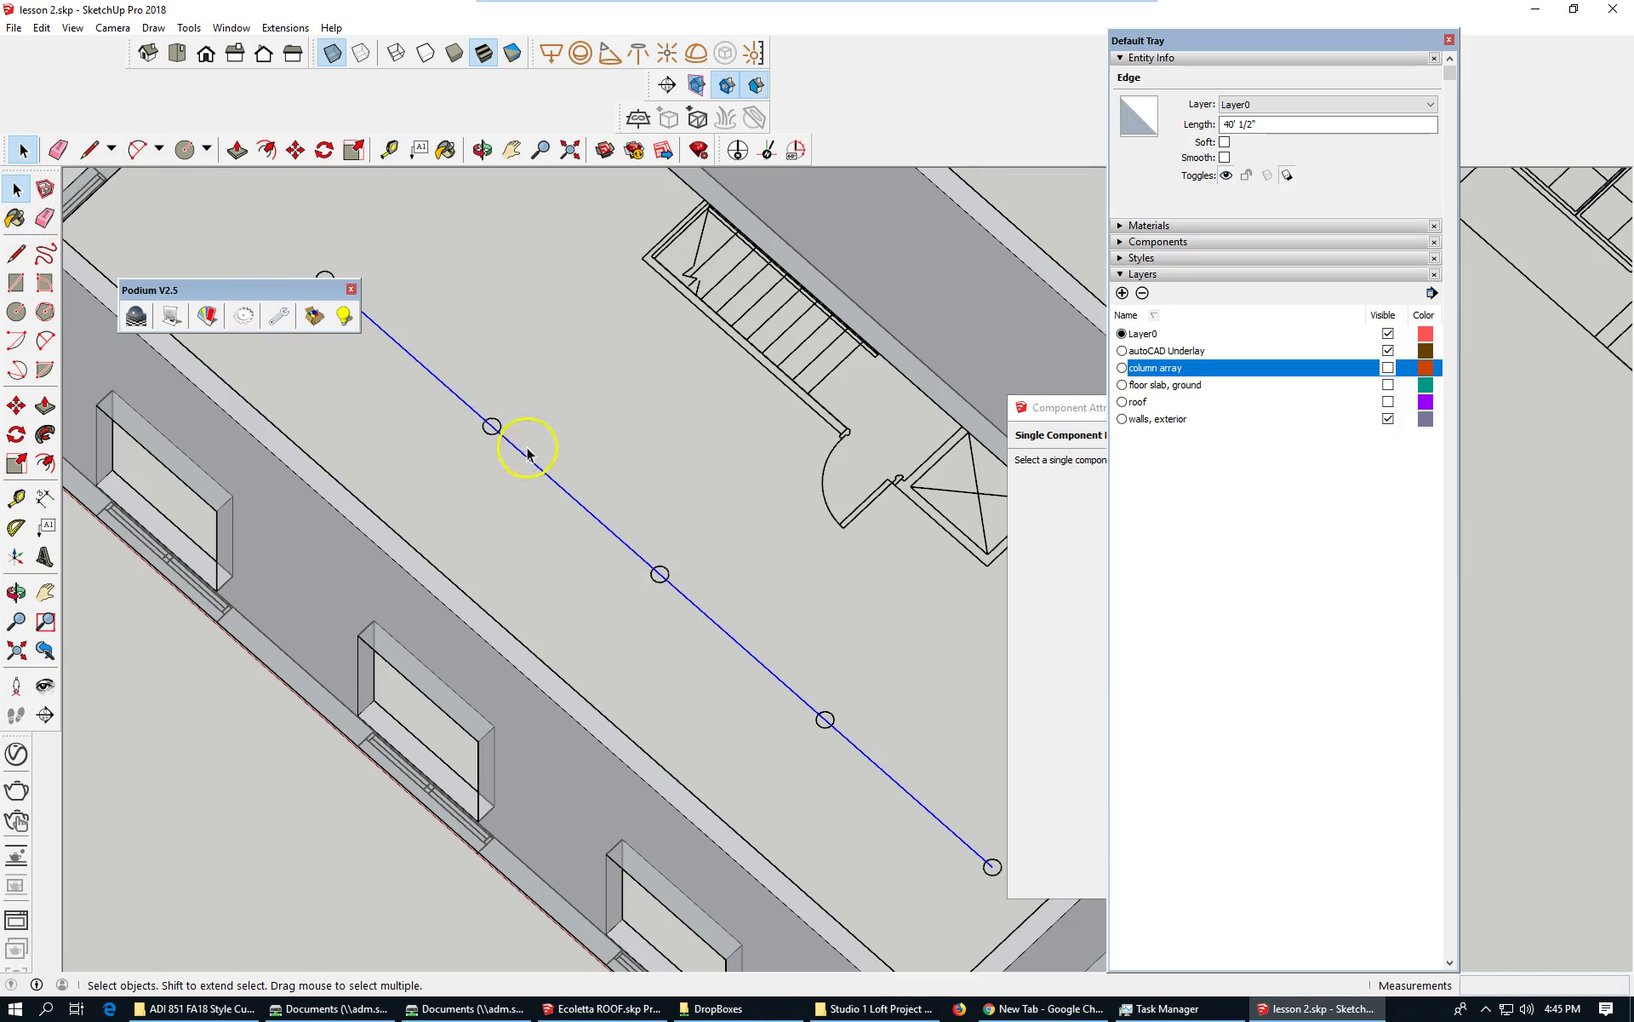
{"action": "left_click", "coordinate": [16, 405]}
{"action": "left_click", "coordinate": [487, 505]}
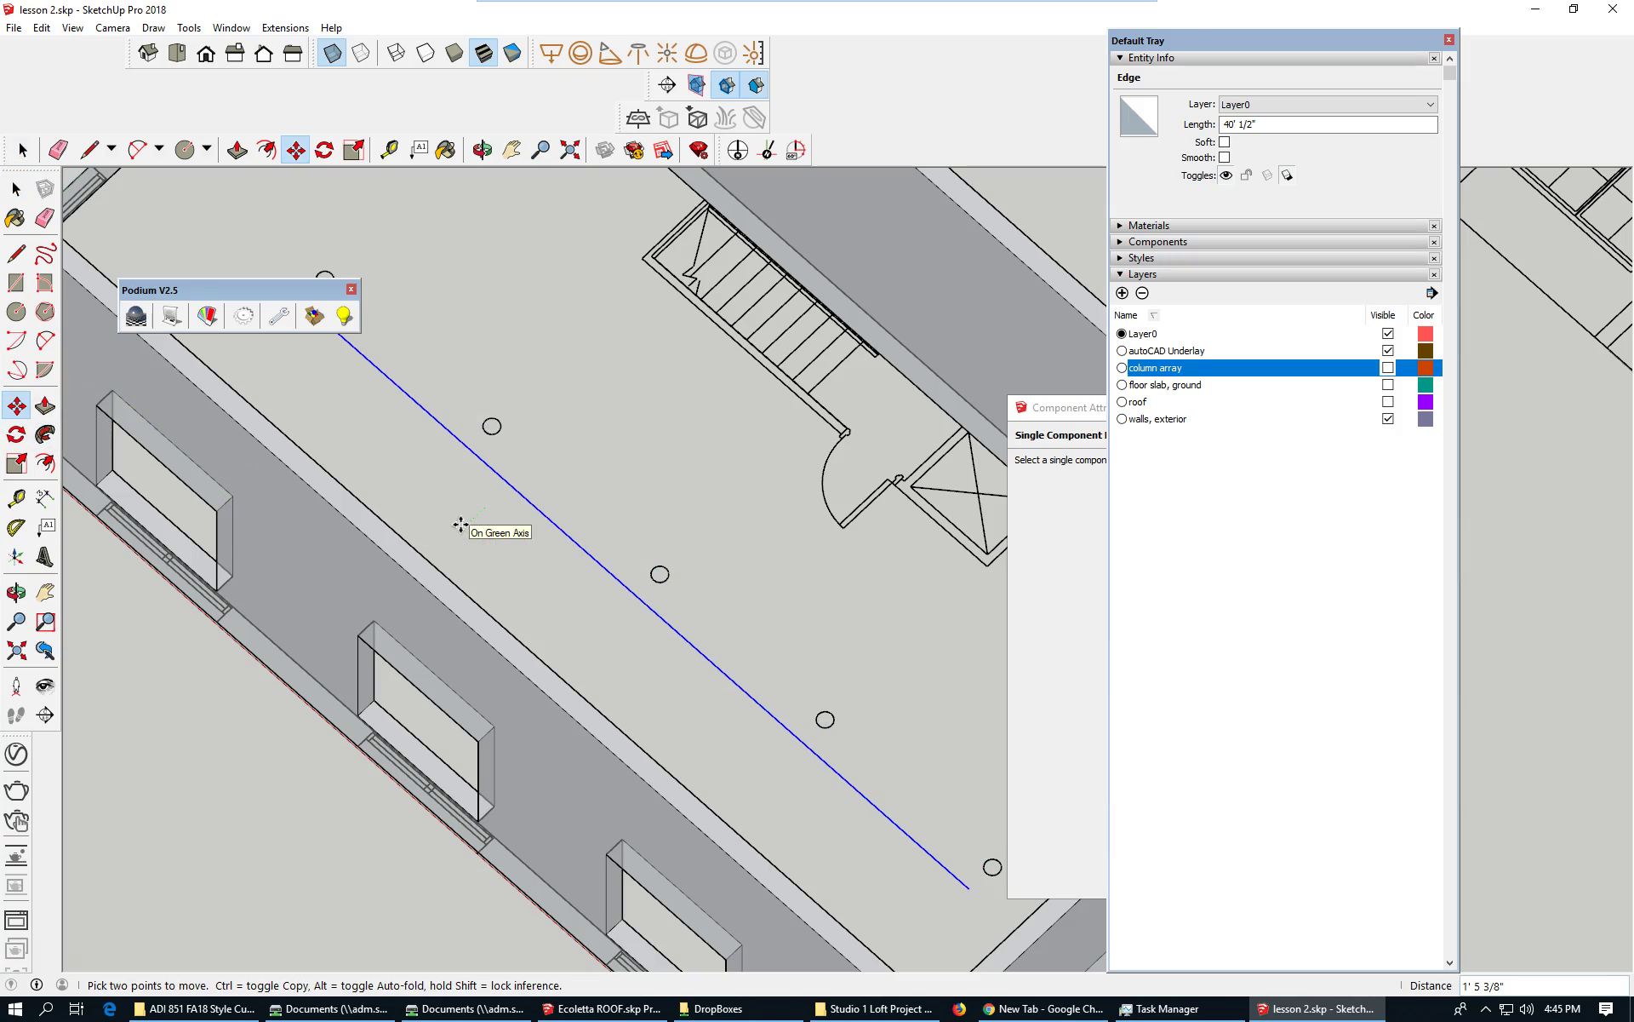
{"action": "type", "text": "4.5"}
{"action": "key", "text": "Return"}
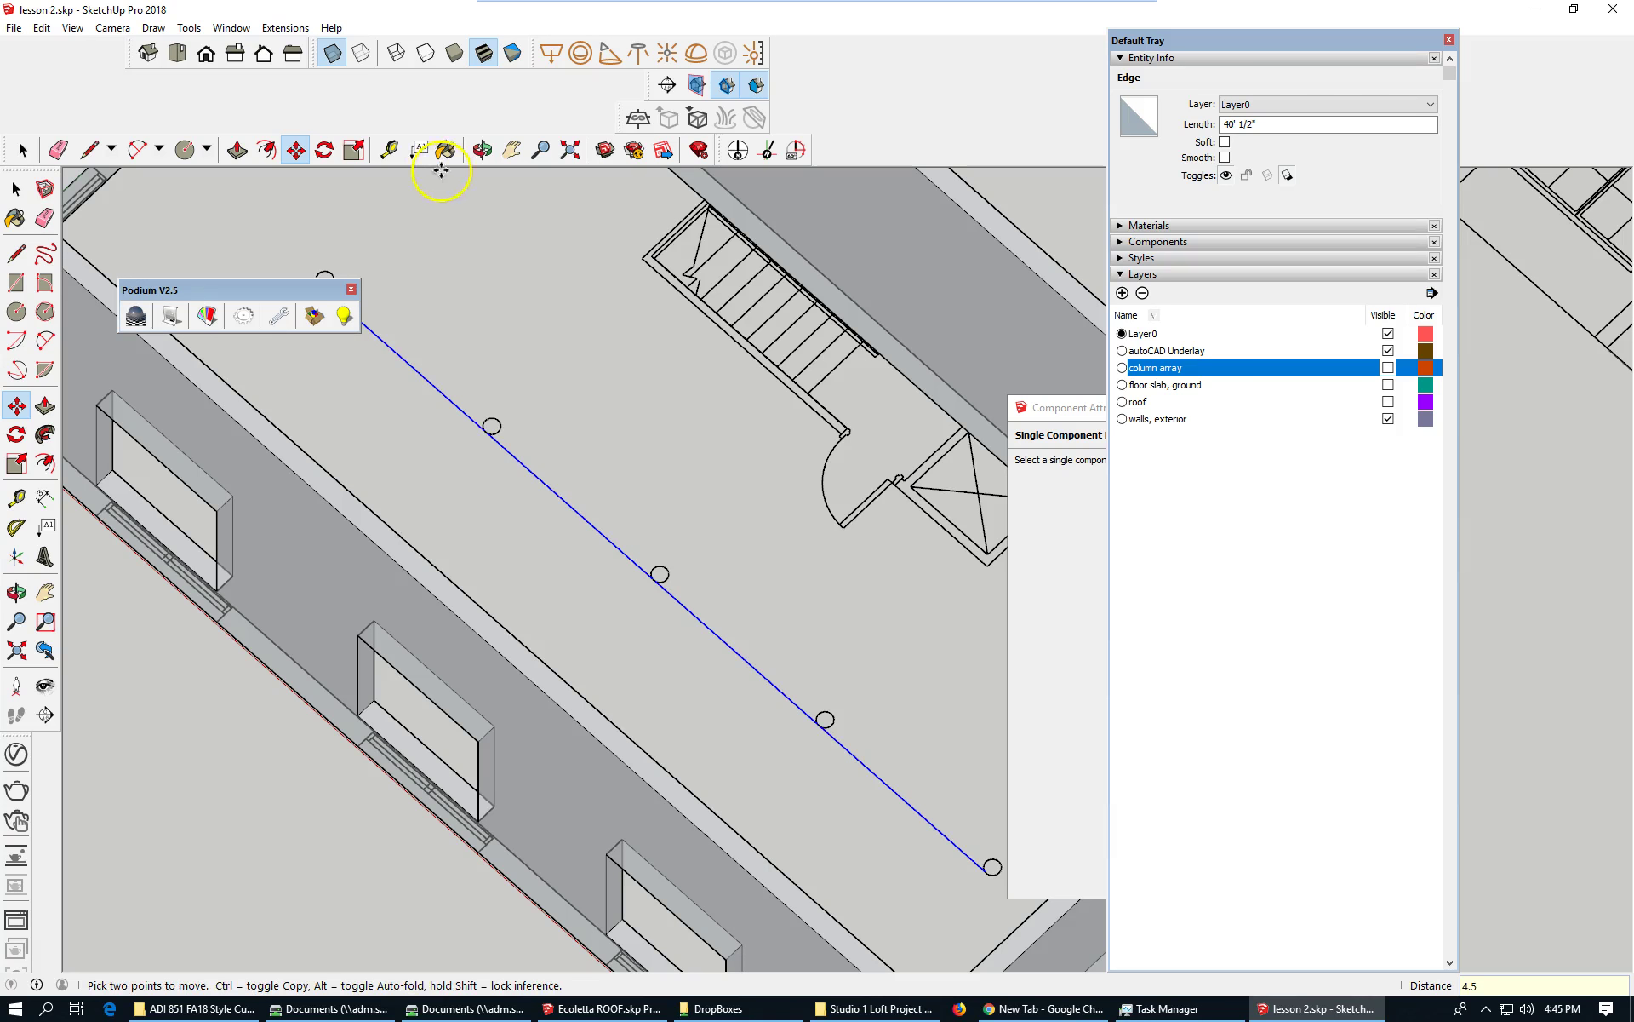
- Copy the moved line 9" along the green axis to the stair side of the column circles
{"action": "left_click", "coordinate": [576, 511]}
{"action": "key", "text": "ctrl"}
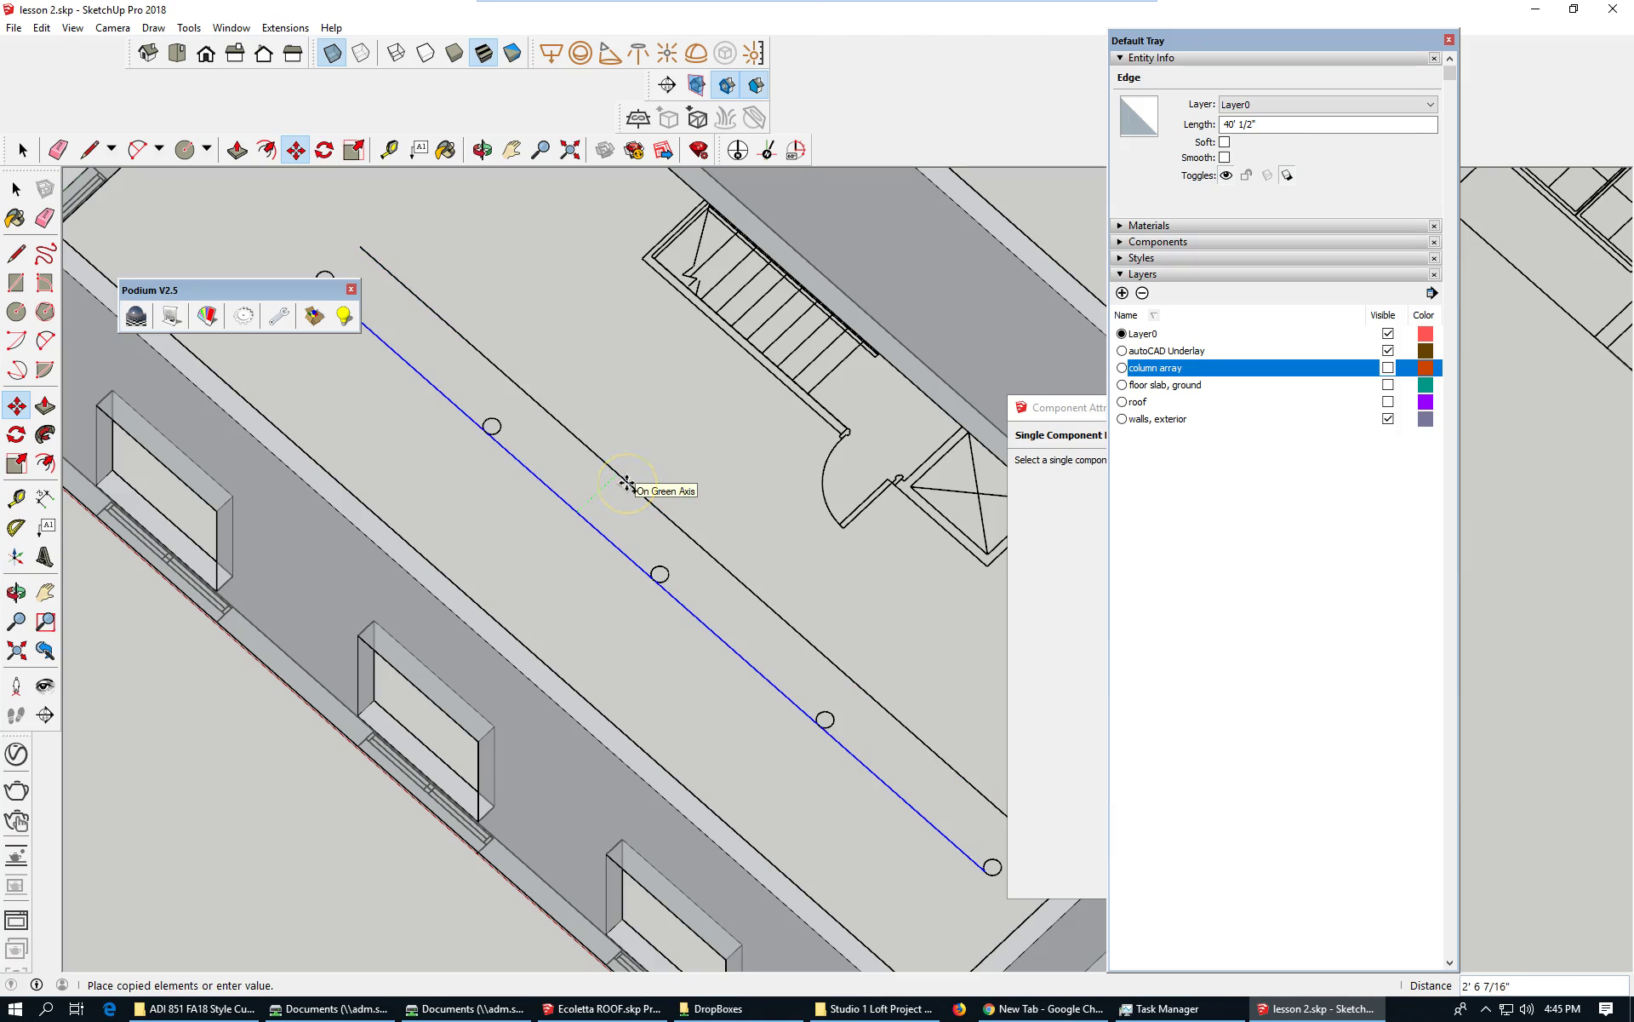
{"action": "key", "text": "Return"}
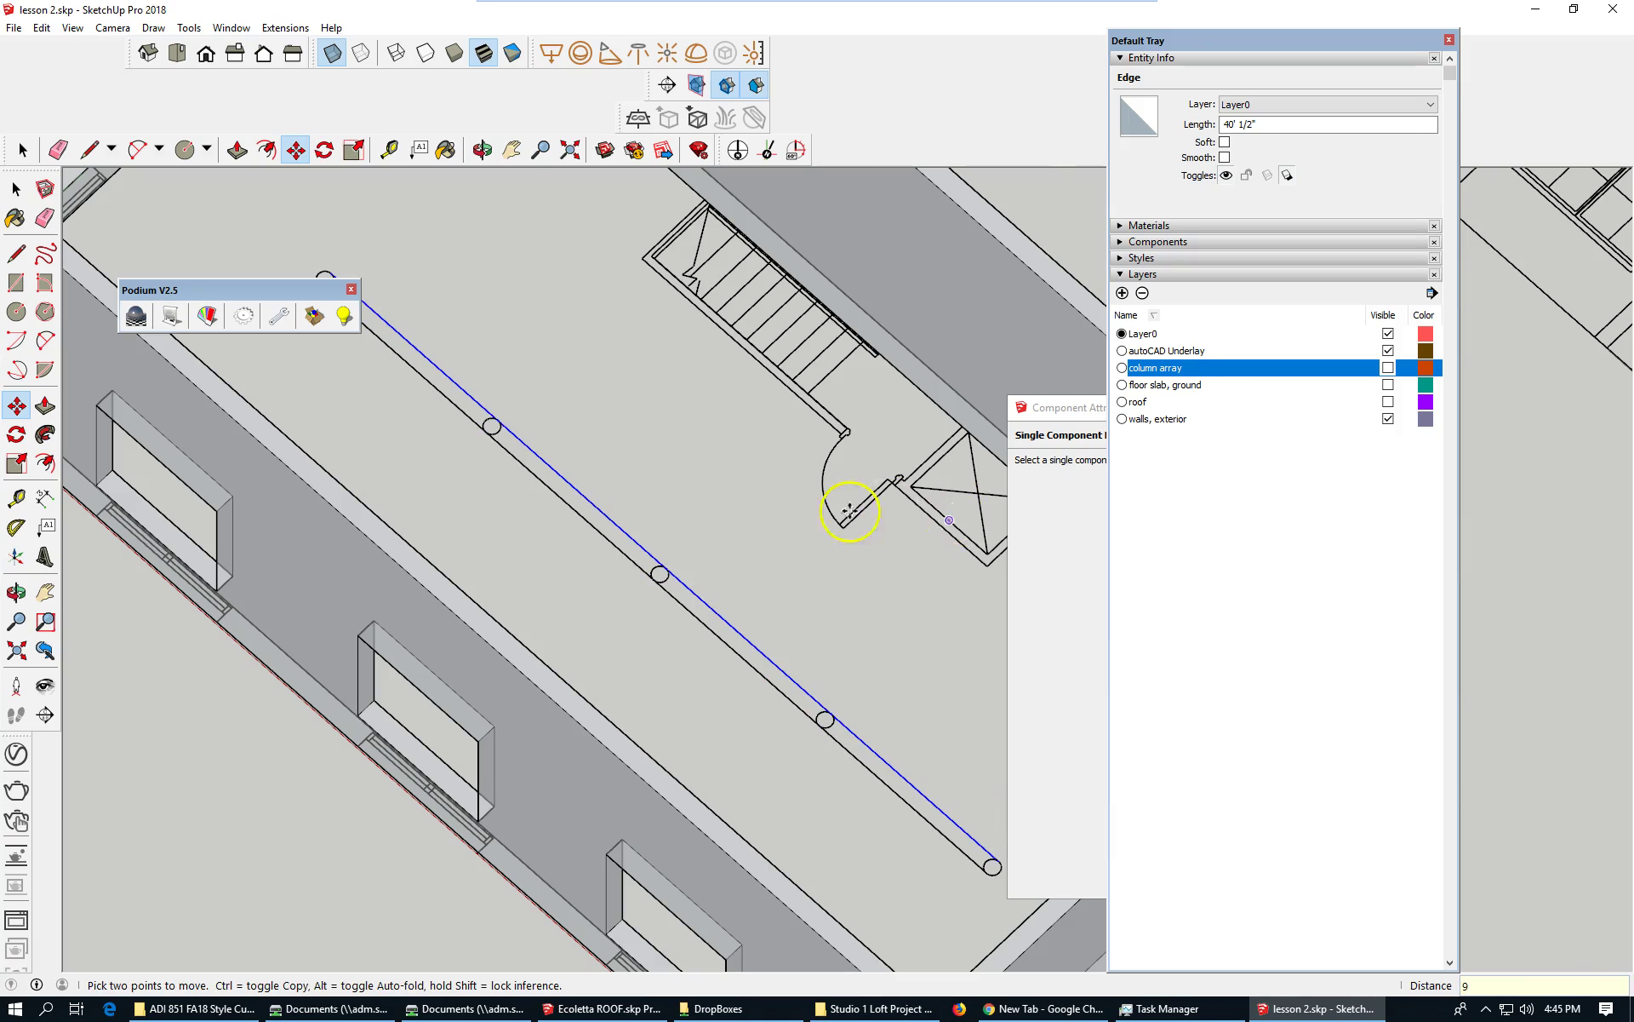
{"action": "scroll", "coordinate": [540, 595], "scroll_direction": "down", "scroll_amount": 4}
{"action": "scroll", "coordinate": [434, 309], "scroll_direction": "up", "scroll_amount": 2}
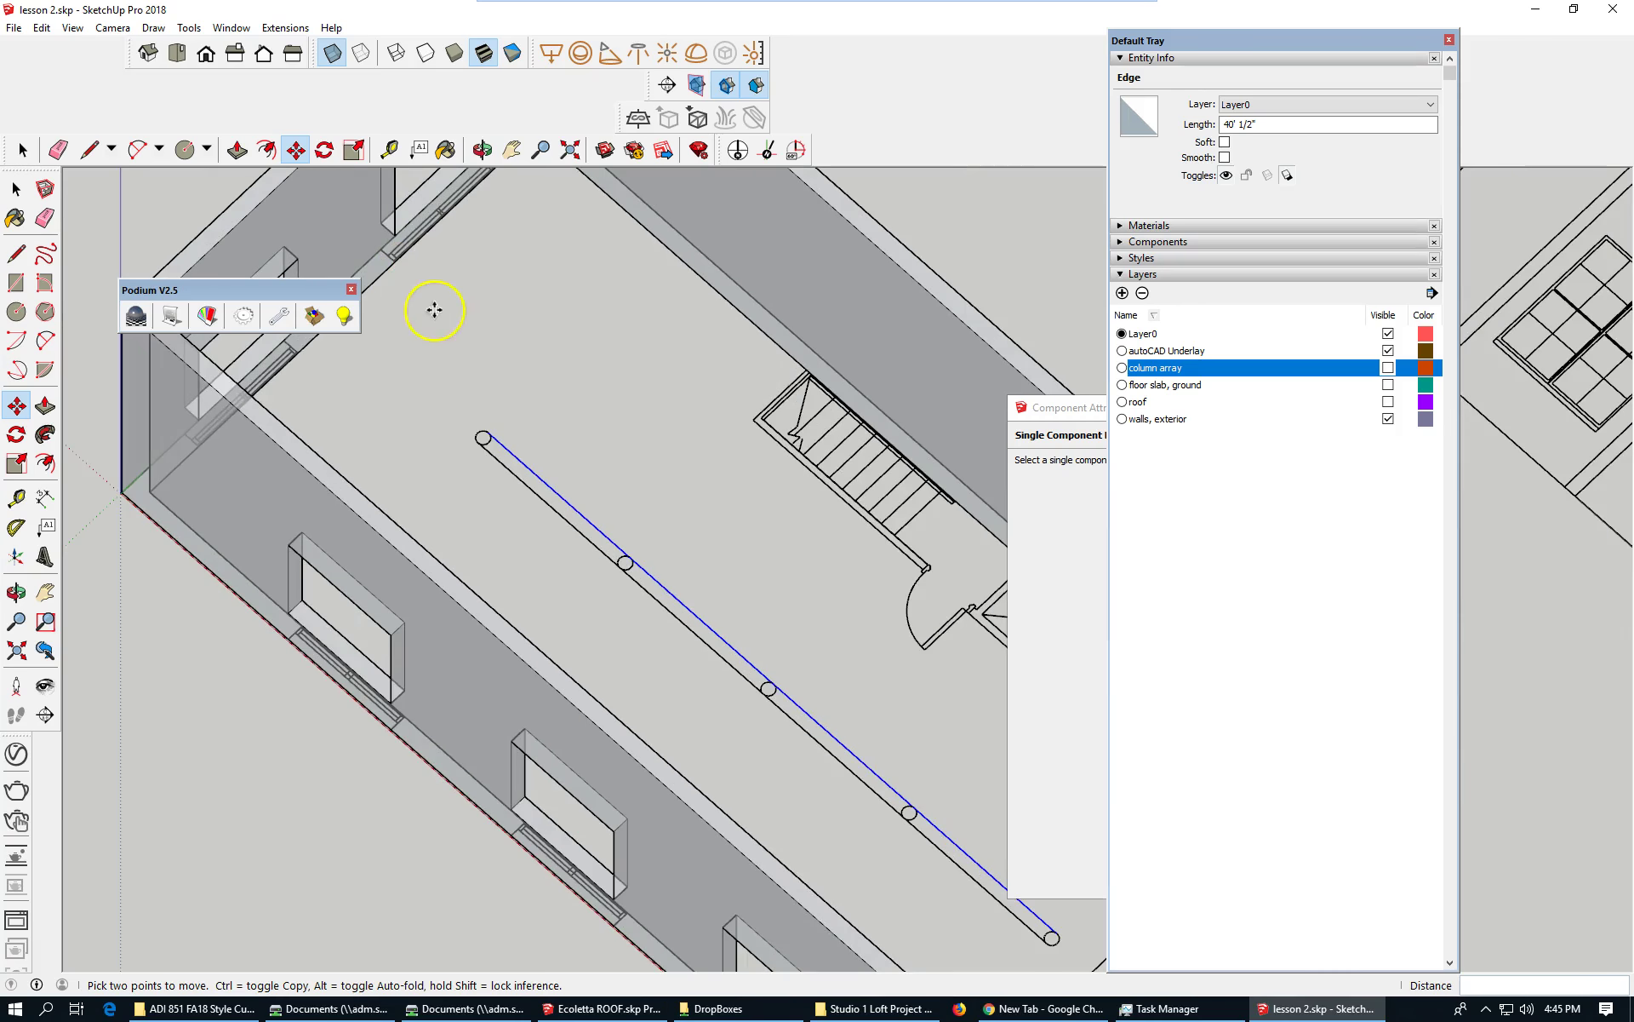
- Extend the line on the side away from the stair from the first column to the inner face of the nearest end wall
{"action": "left_click", "coordinate": [23, 150]}
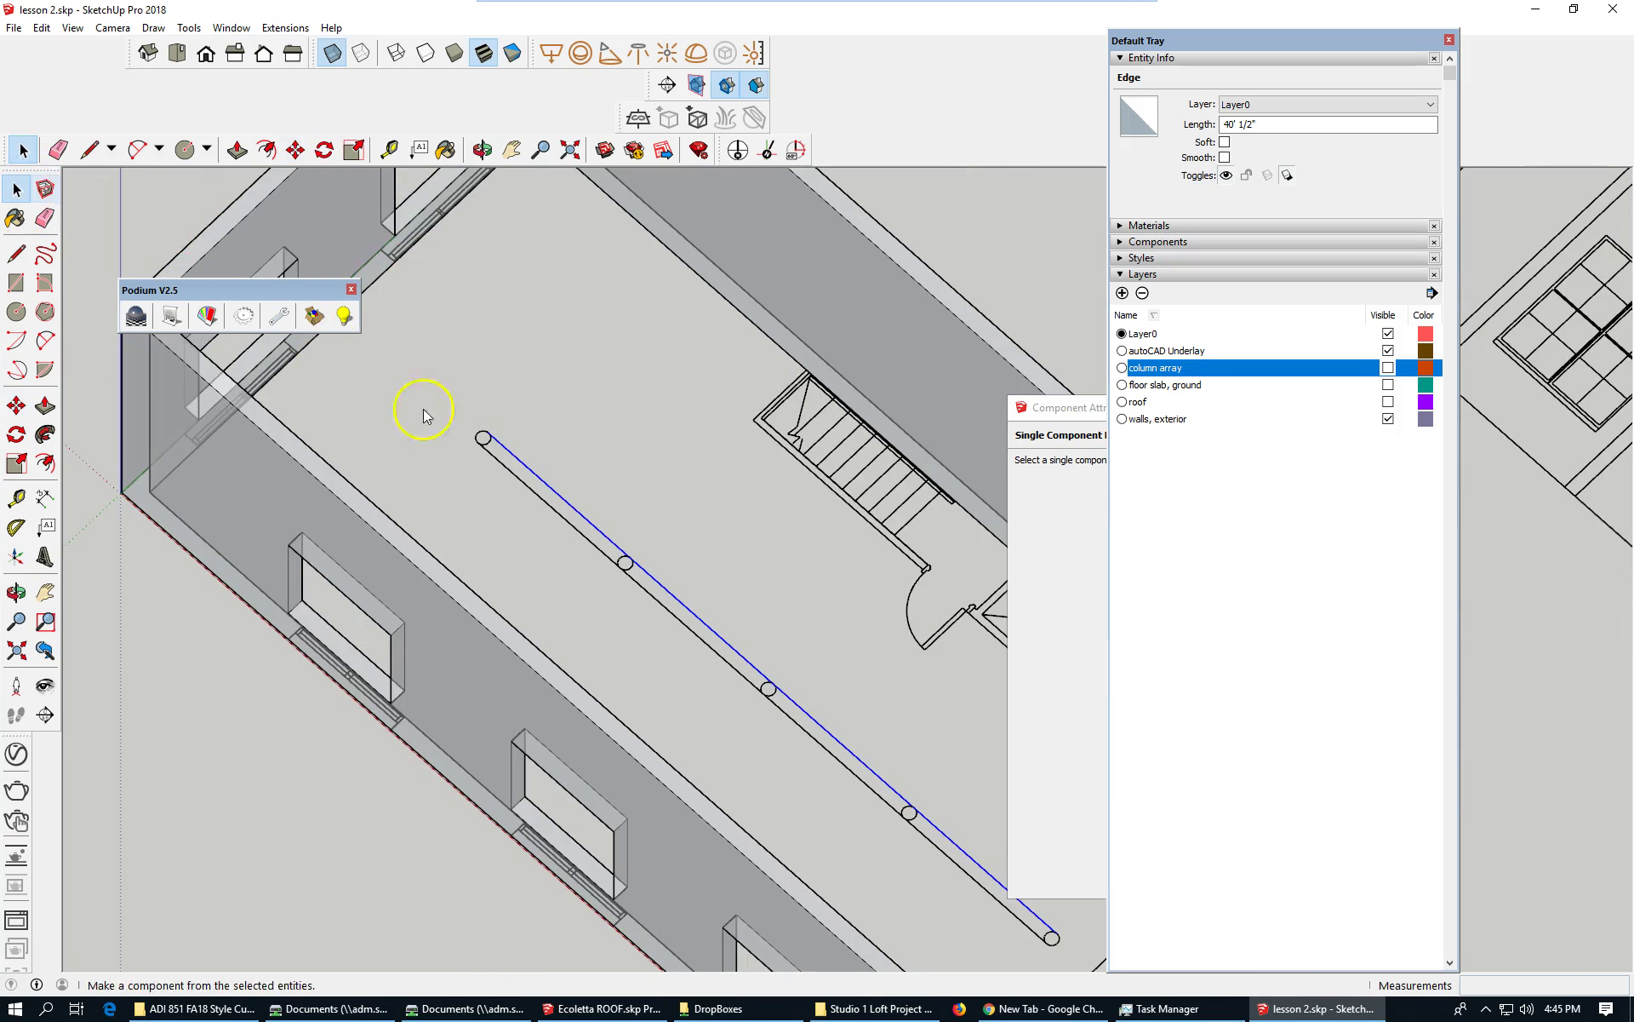
{"action": "scroll", "coordinate": [933, 715], "scroll_direction": "down", "scroll_amount": 1}
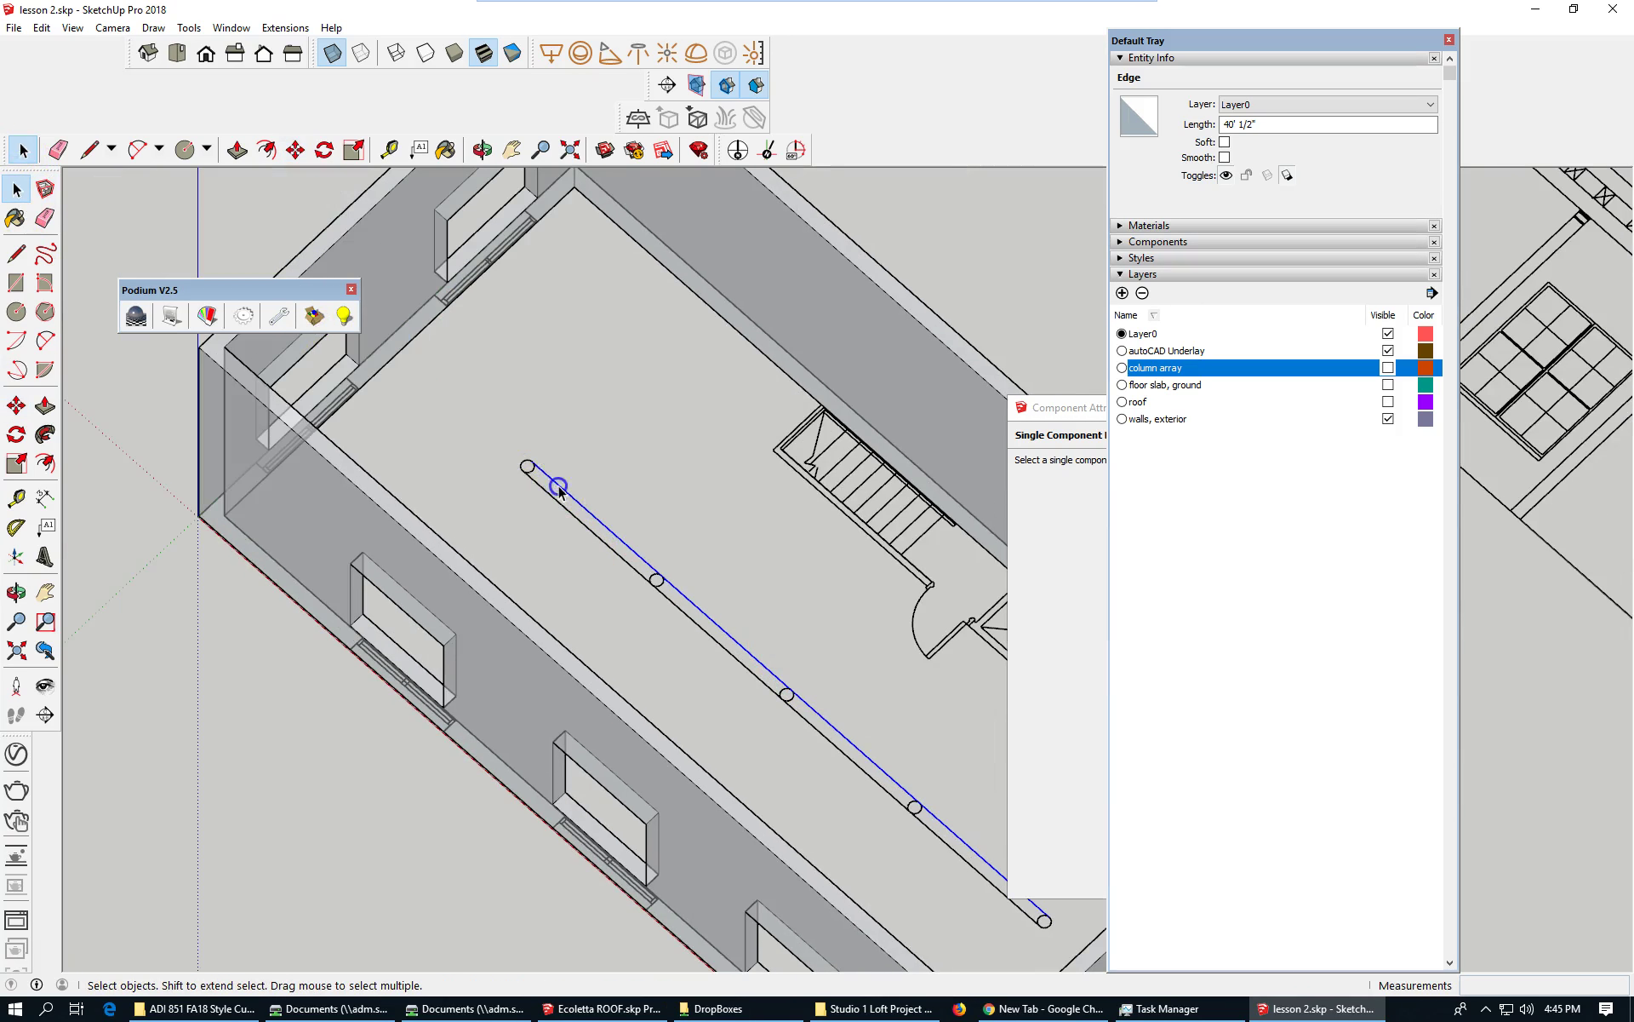
{"action": "left_click", "coordinate": [528, 482]}
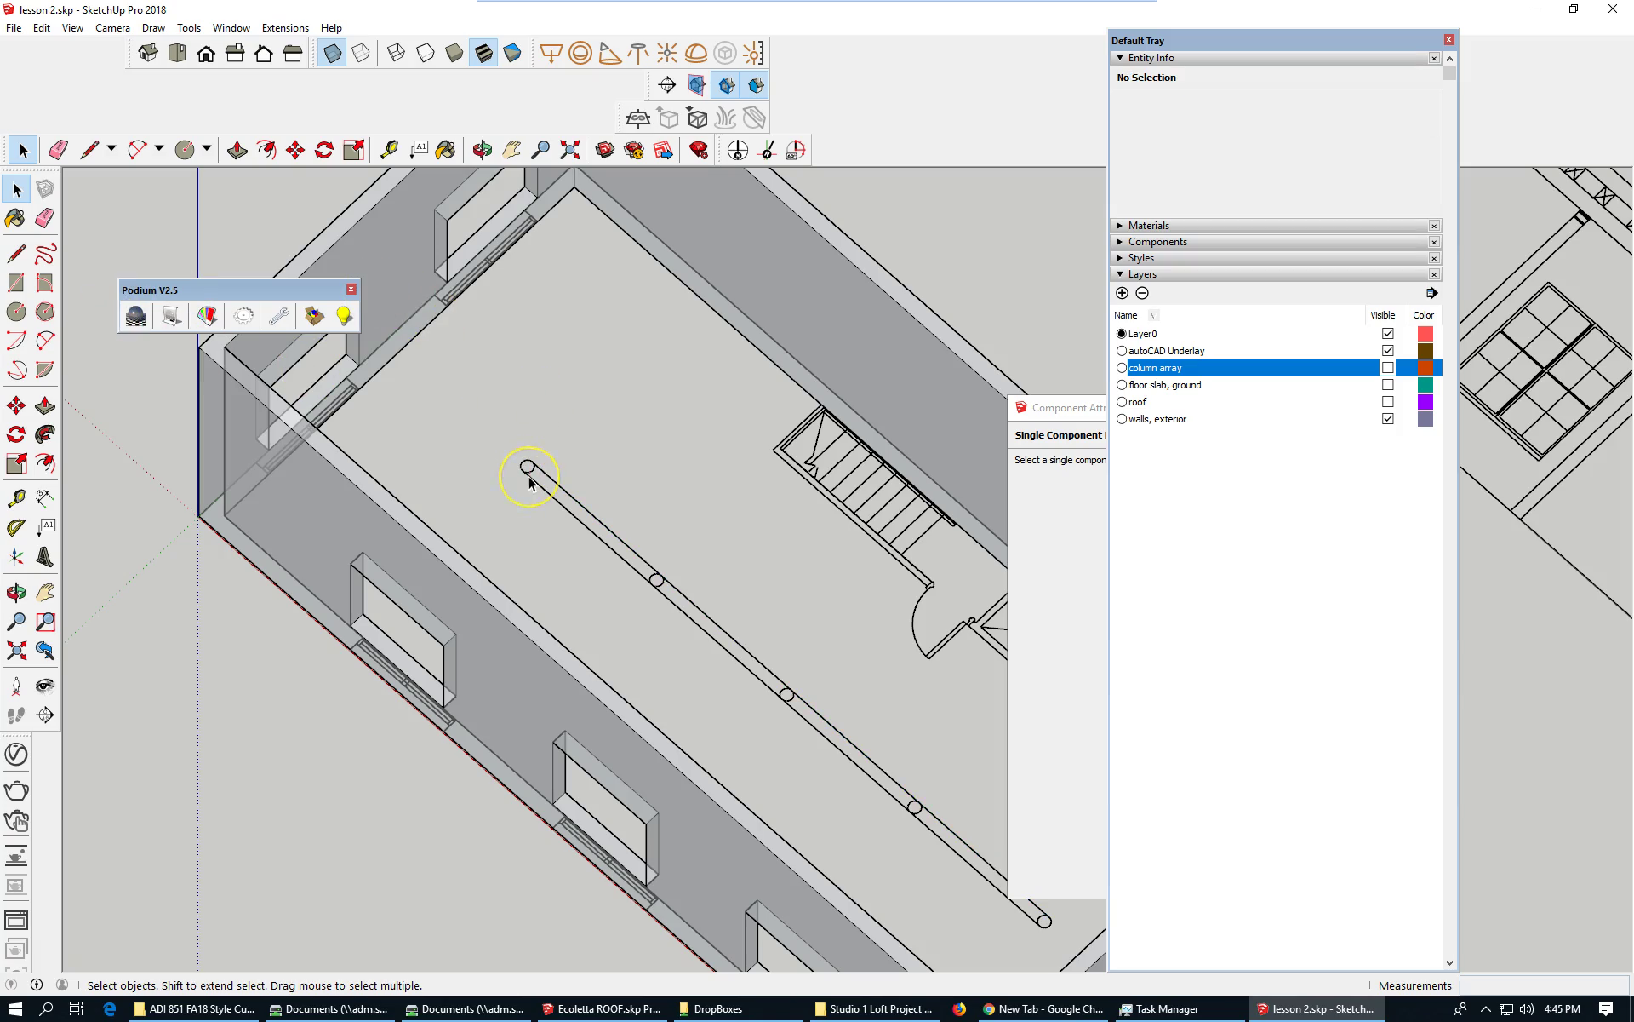
{"action": "left_click", "coordinate": [528, 481]}
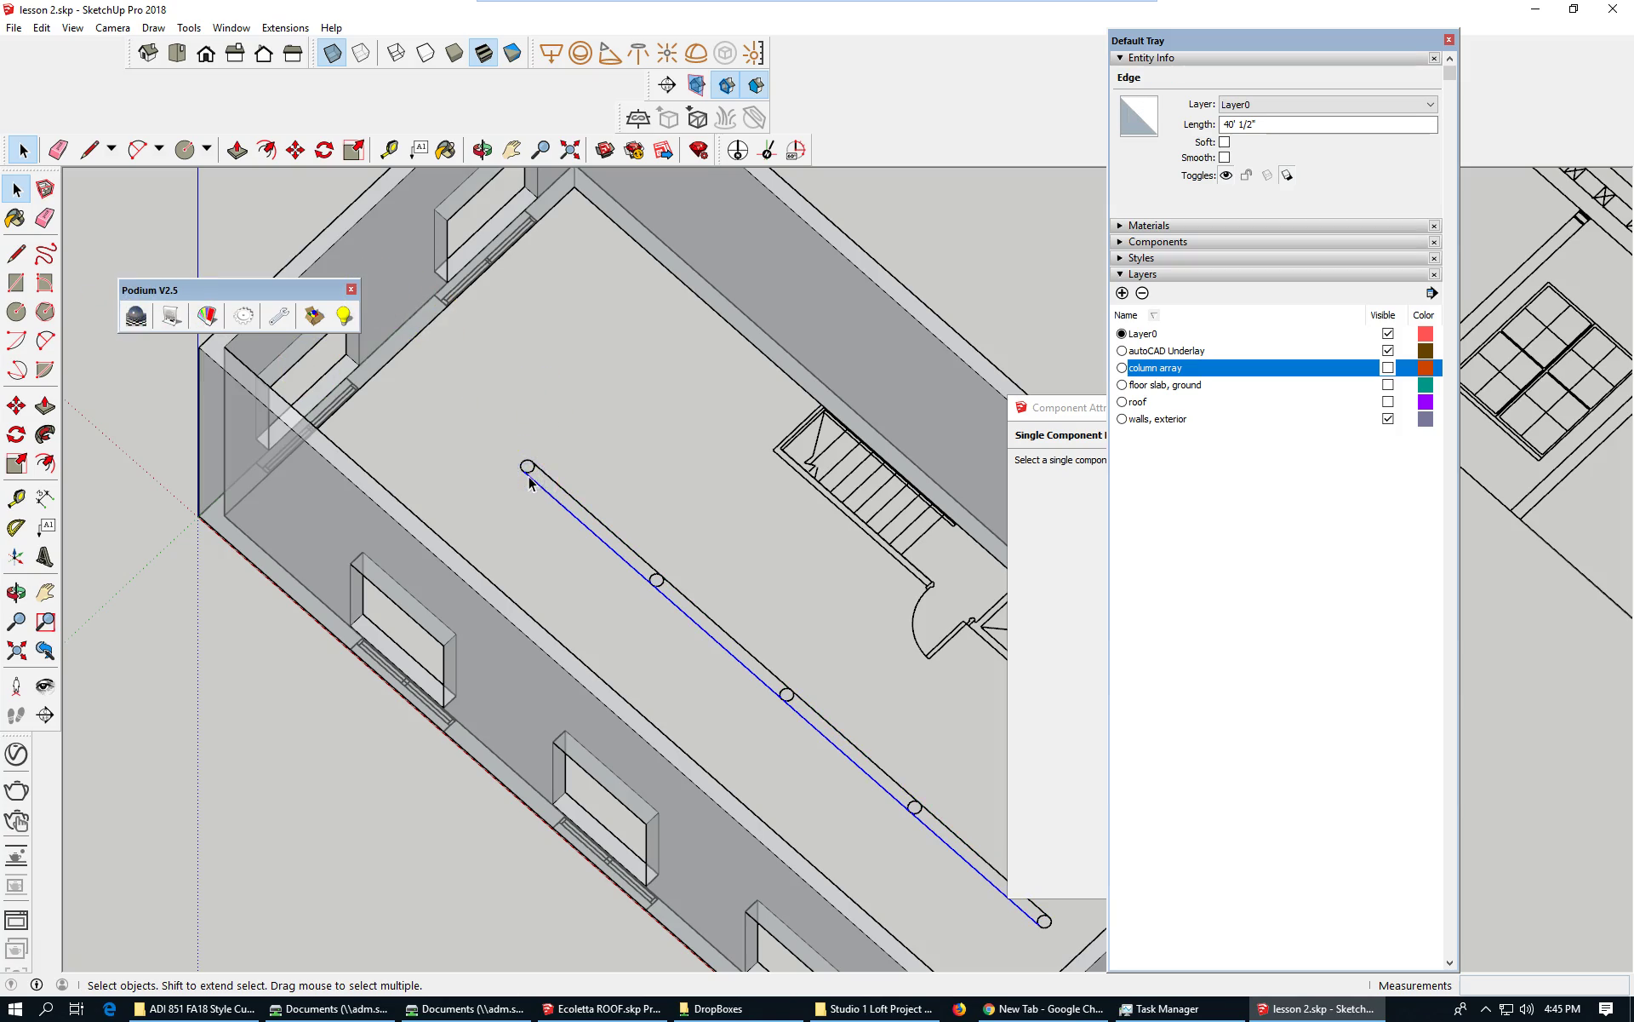
{"action": "left_click", "coordinate": [15, 254]}
{"action": "scroll", "coordinate": [526, 467], "scroll_direction": "up", "scroll_amount": 3}
{"action": "scroll", "coordinate": [523, 445], "scroll_direction": "up", "scroll_amount": 2}
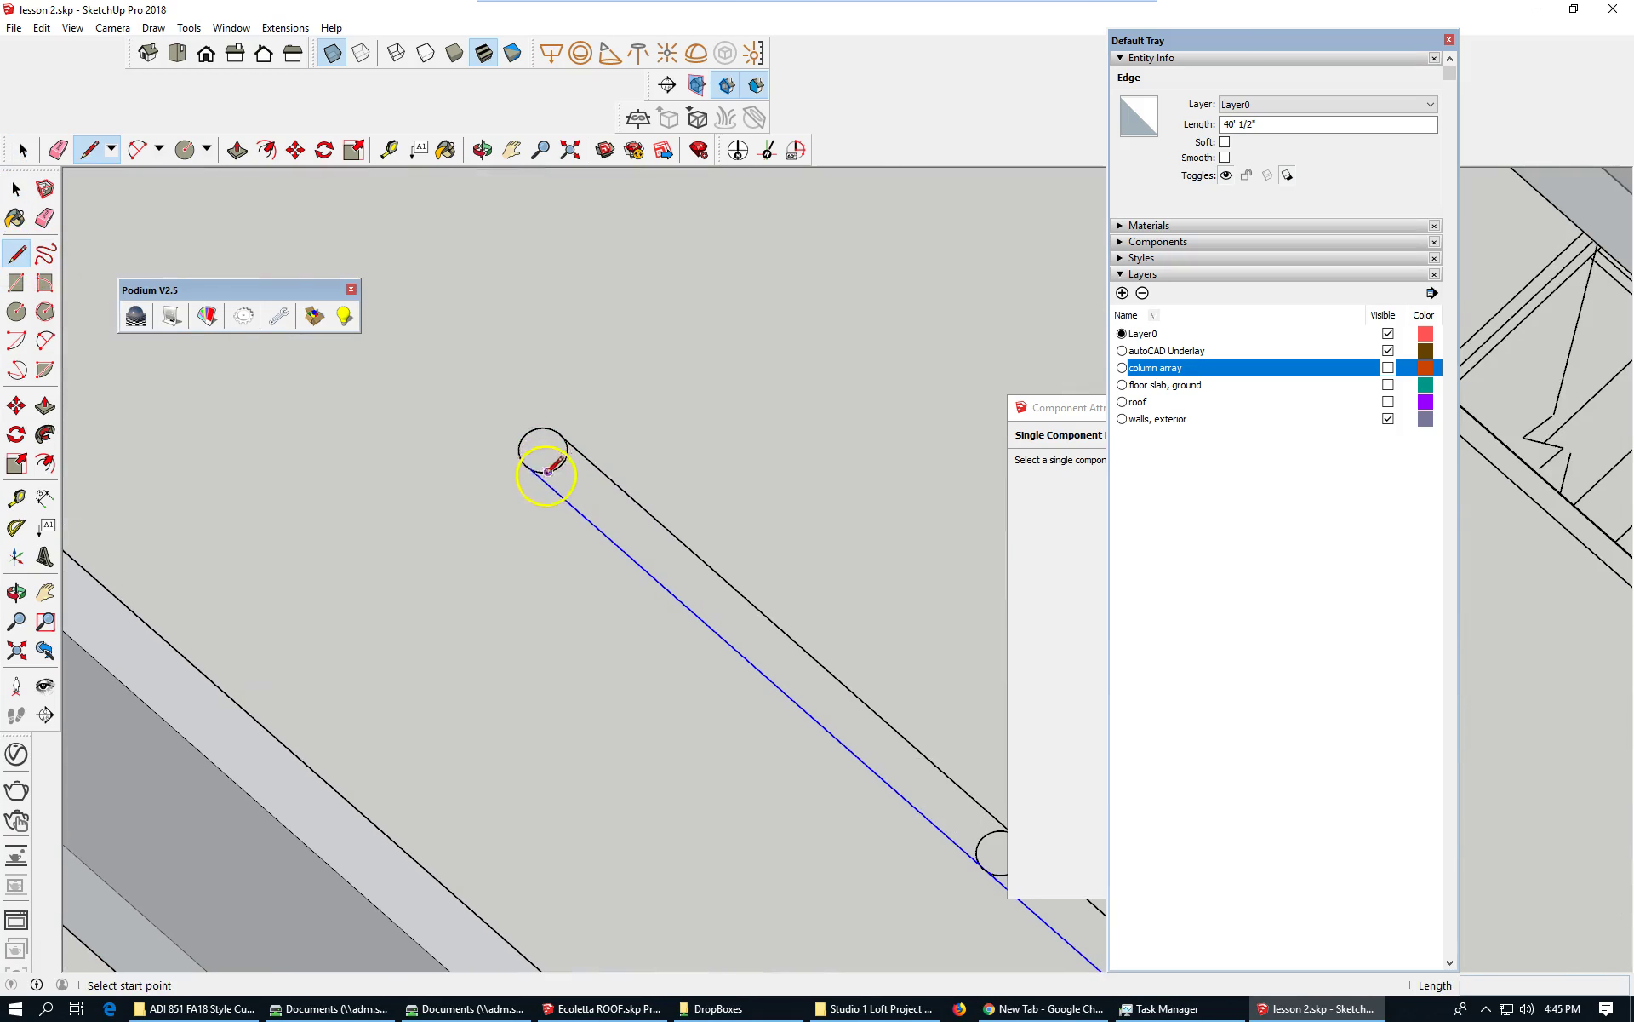
{"action": "left_click", "coordinate": [525, 467]}
{"action": "scroll", "coordinate": [1160, 868], "scroll_direction": "down", "scroll_amount": 10}
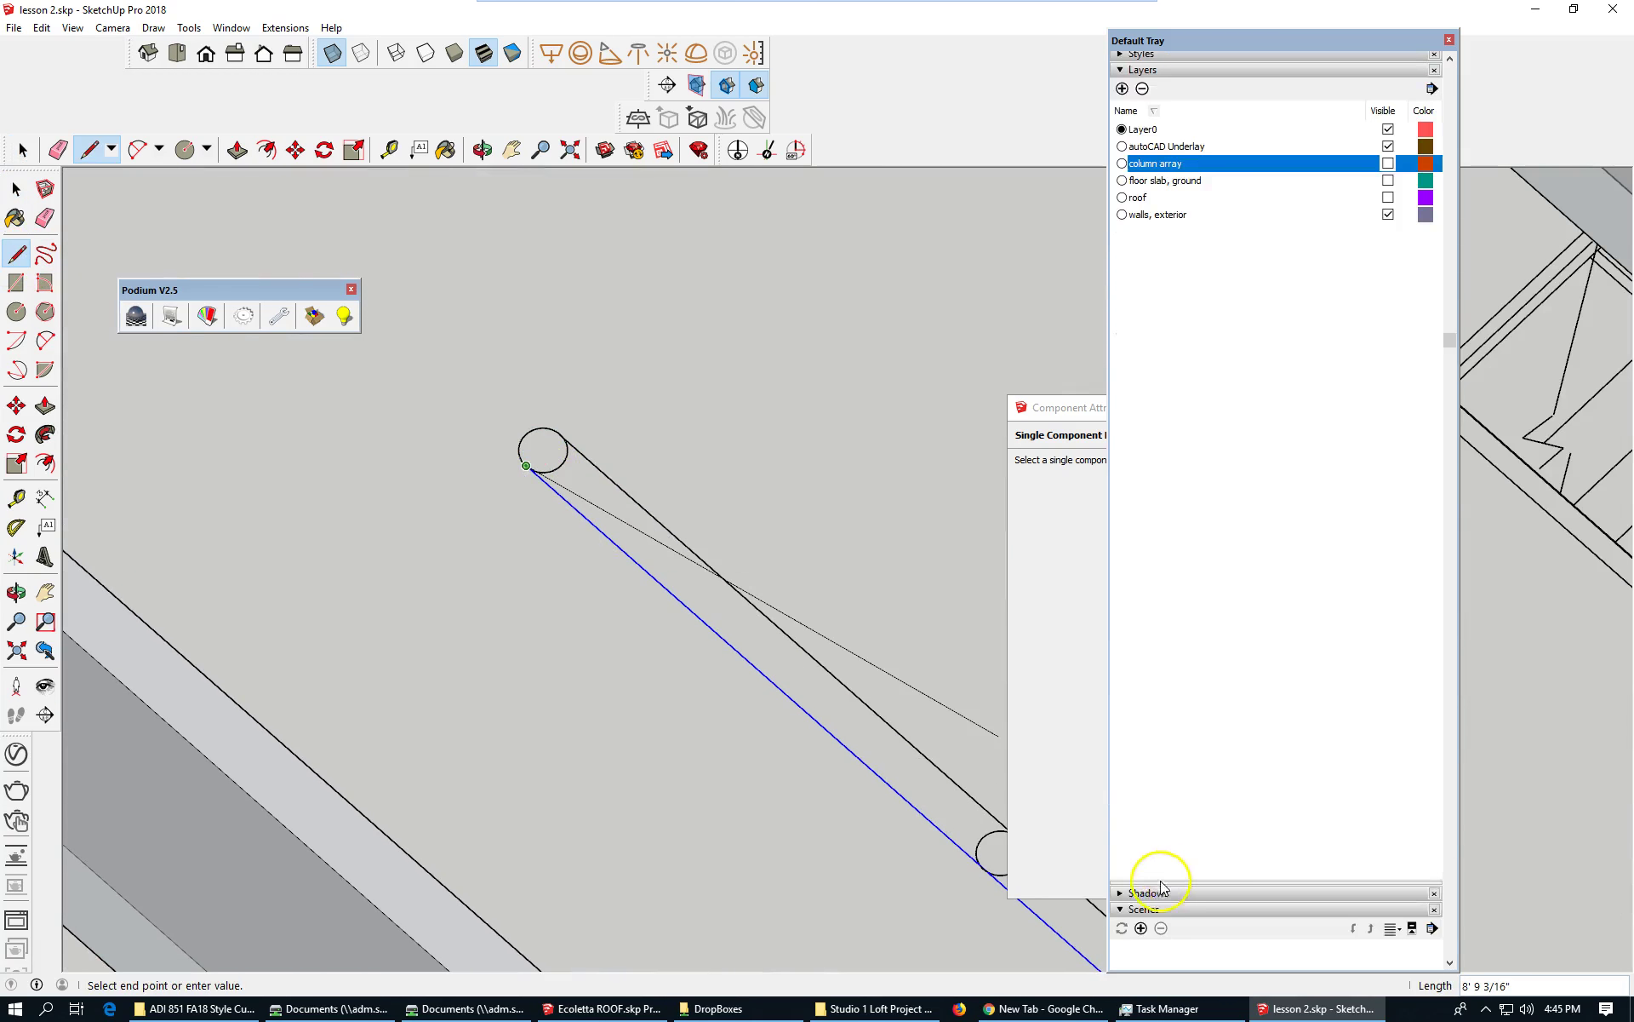
{"action": "scroll", "coordinate": [1095, 678], "scroll_direction": "down", "scroll_amount": 5}
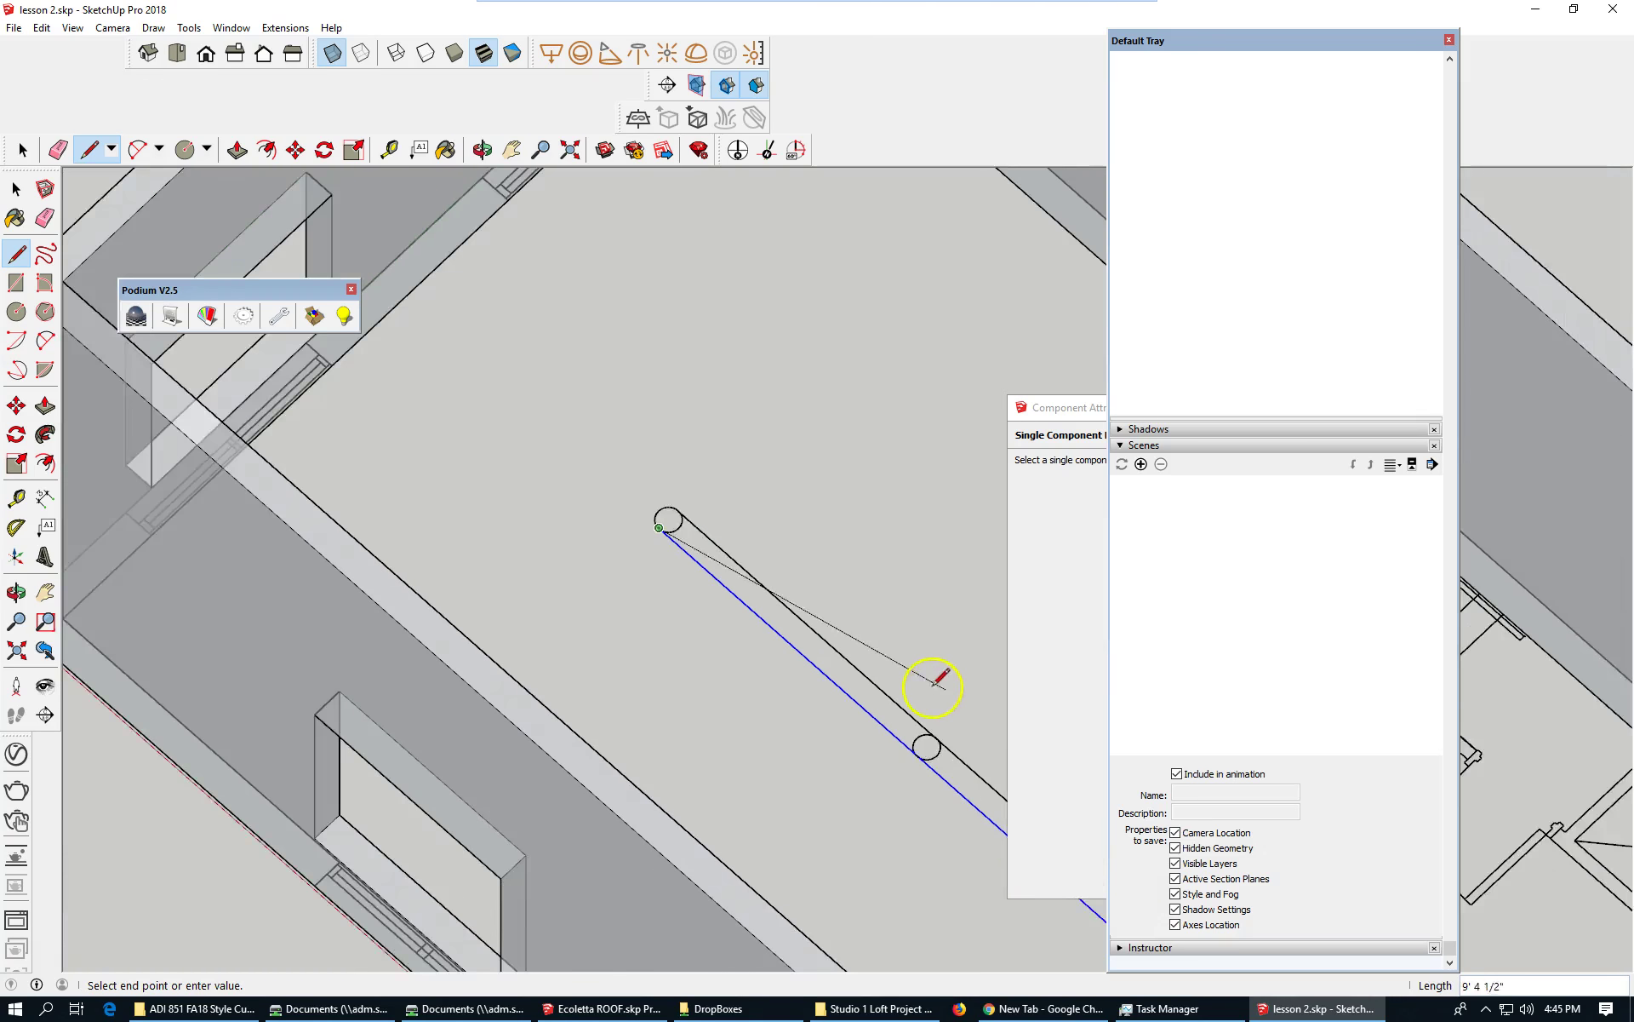
{"action": "left_click", "coordinate": [534, 397]}
- Extend the stair-side line from the first column to the inner face of the same end wall
{"action": "left_click", "coordinate": [741, 556]}
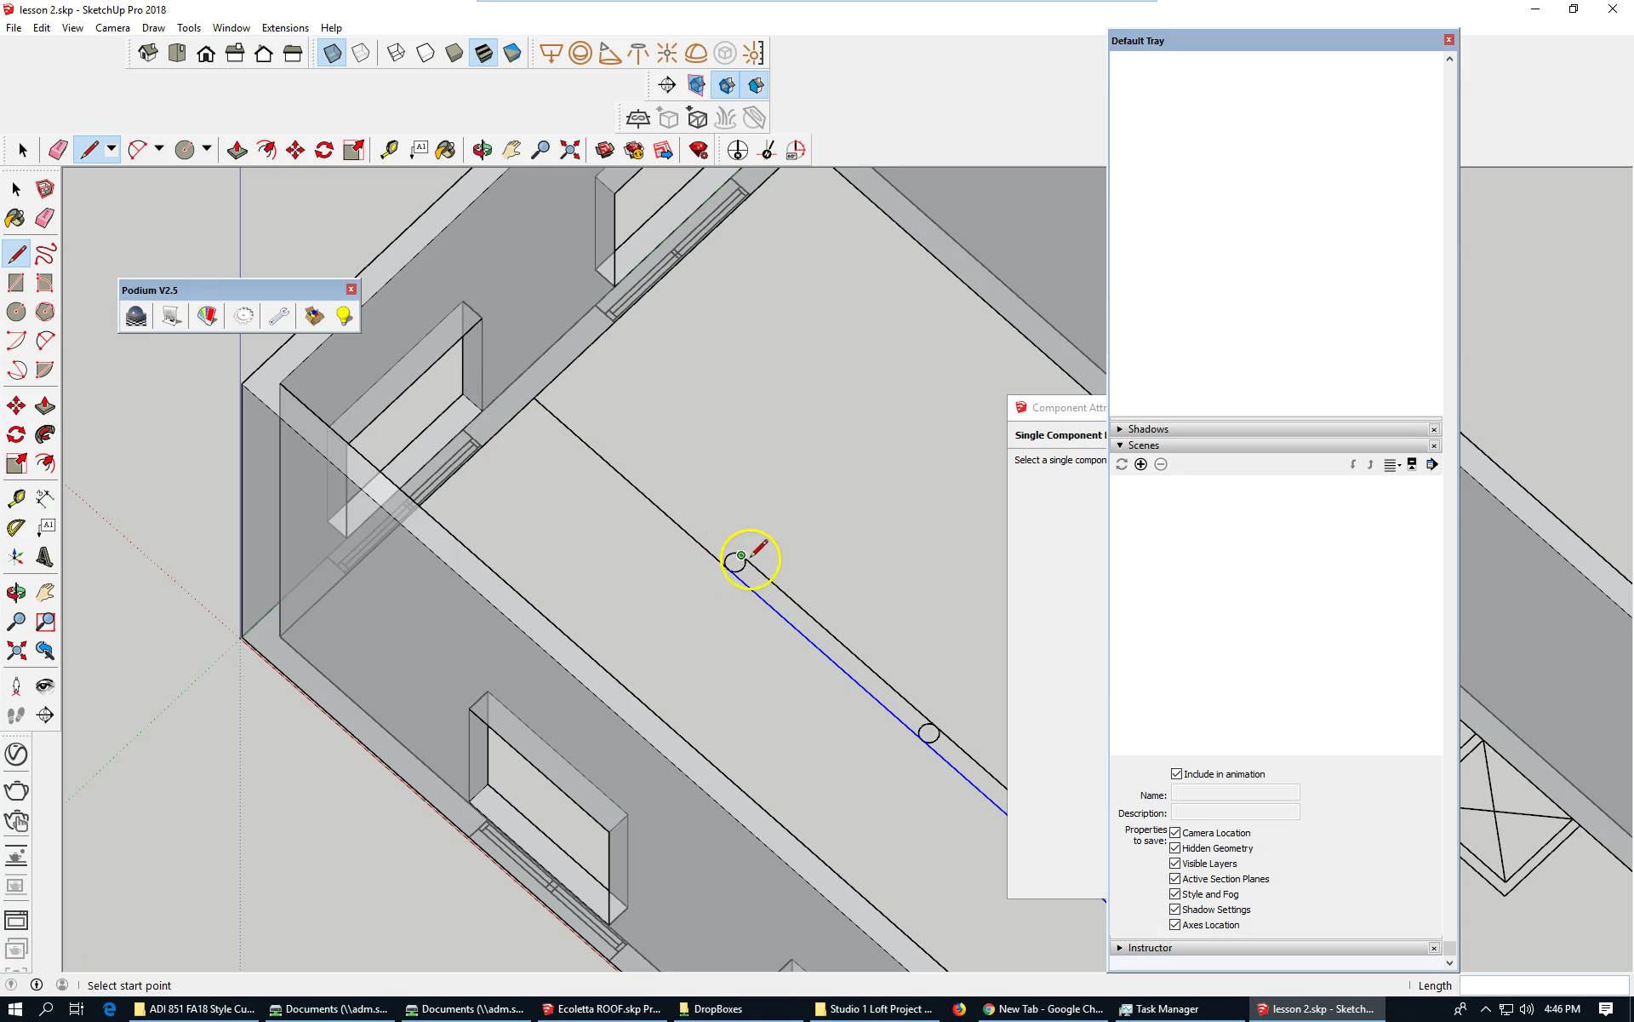
{"action": "left_click", "coordinate": [741, 556]}
{"action": "left_click", "coordinate": [548, 384]}
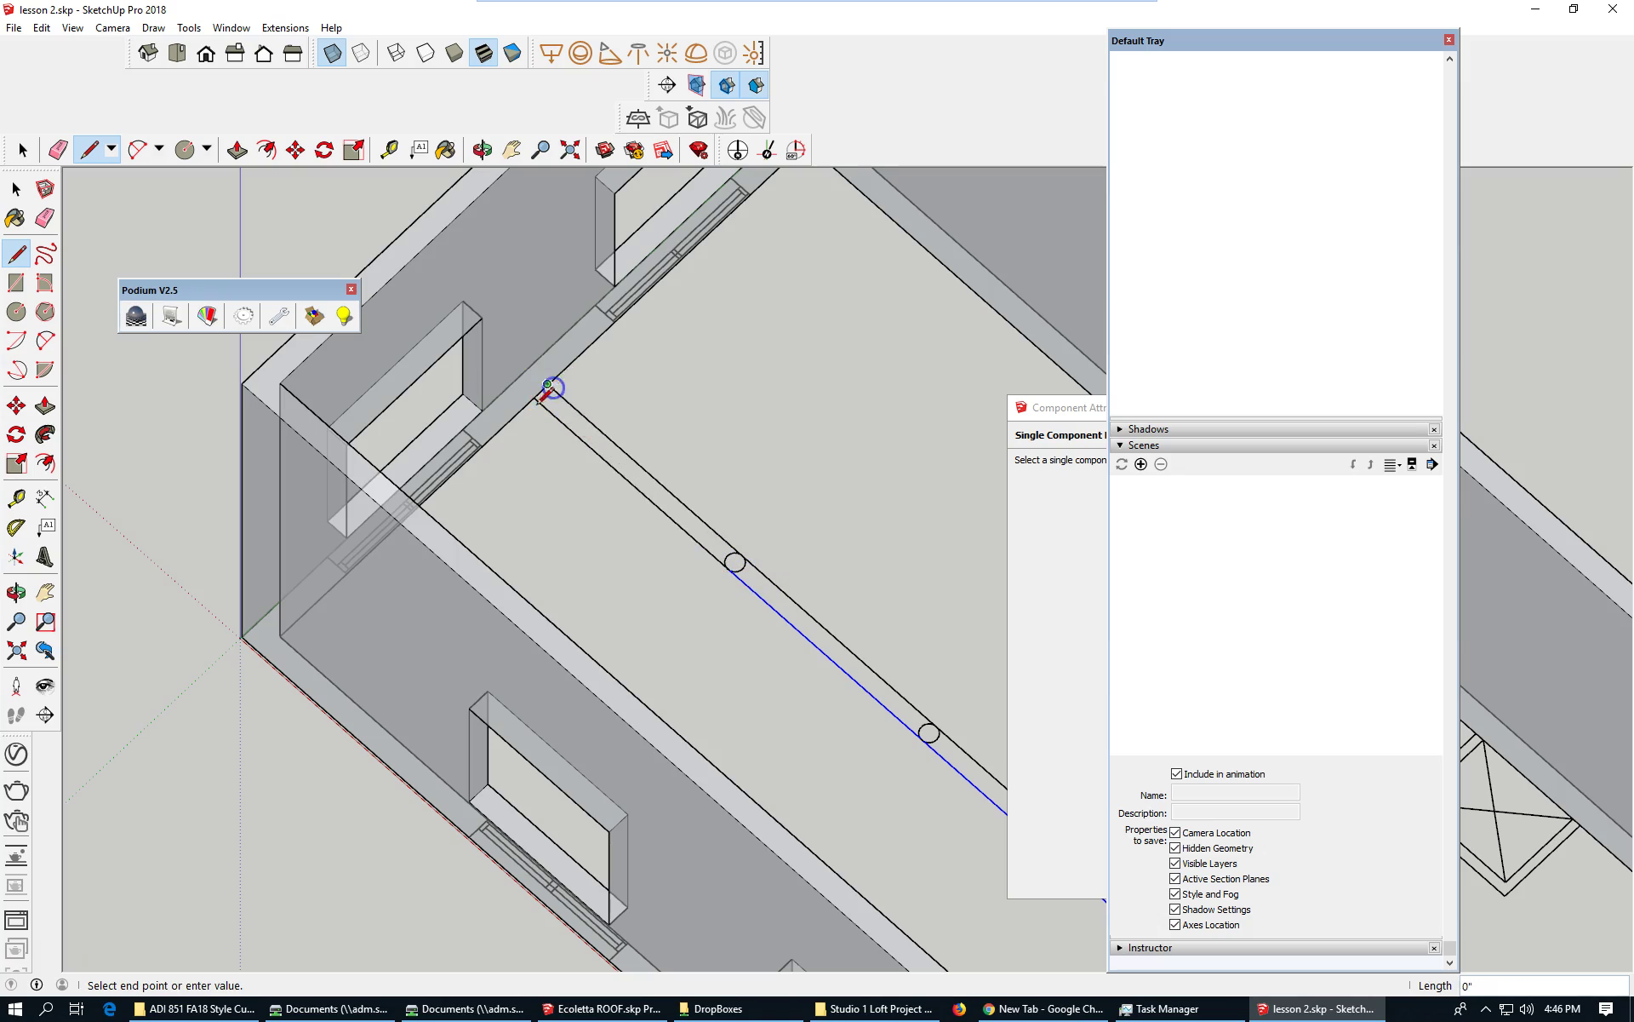
{"action": "key", "text": "Escape"}
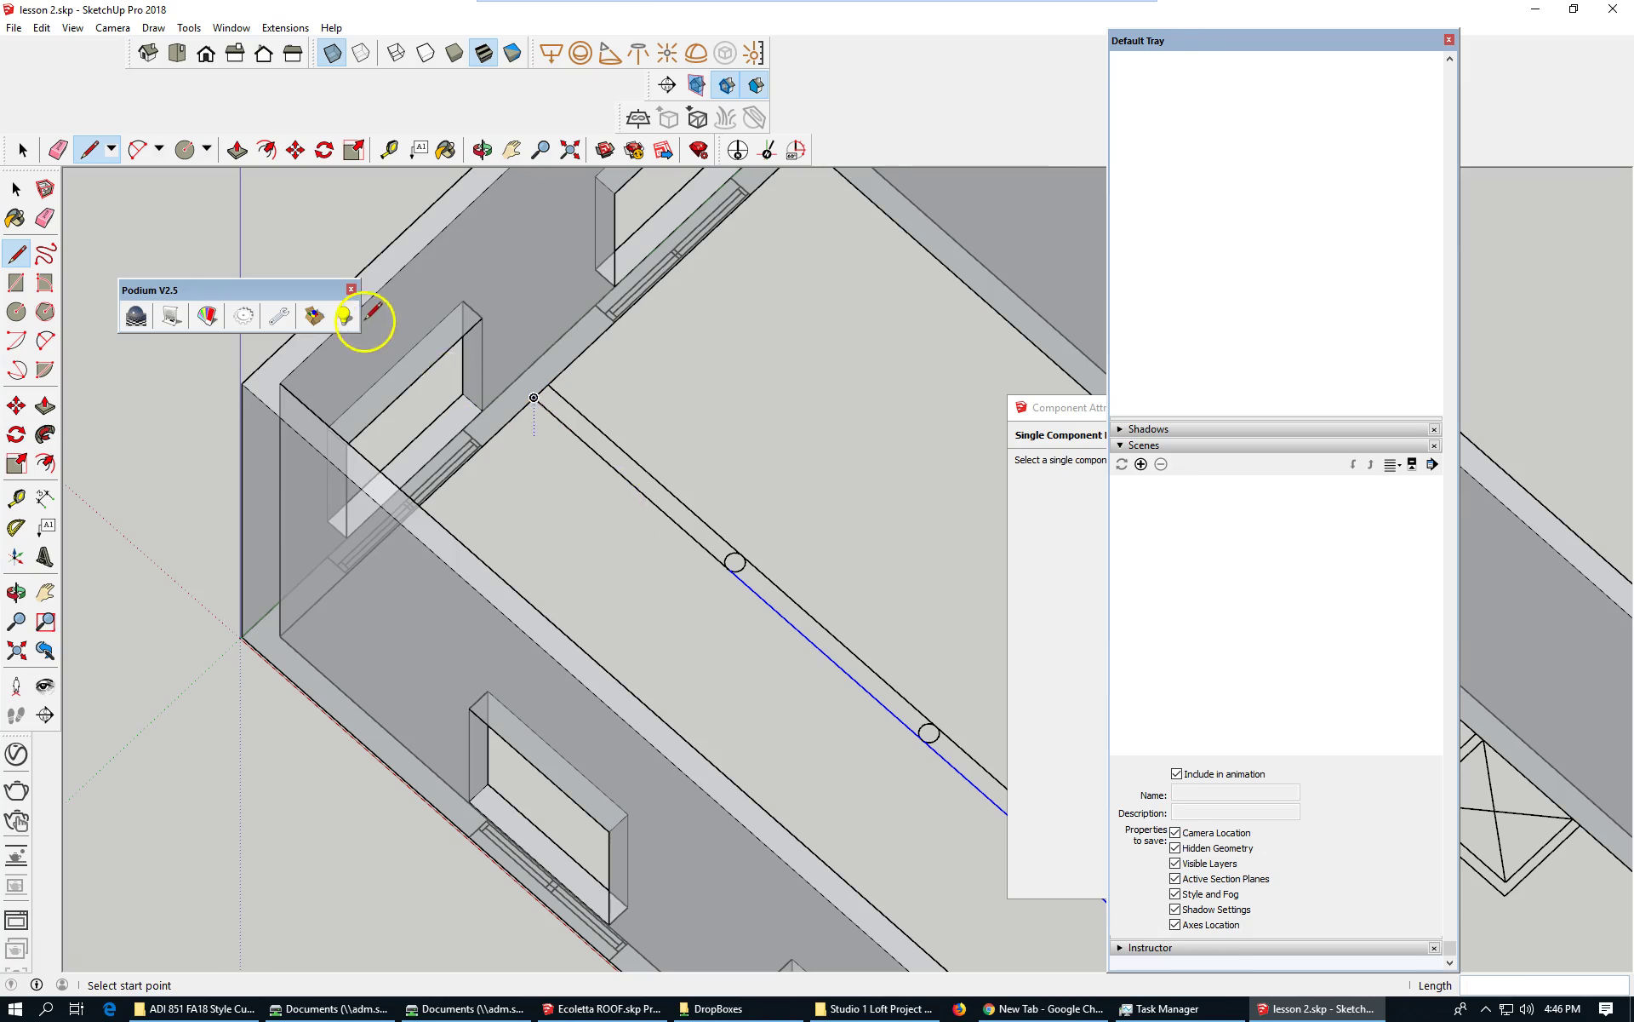
- Examine where the two strip lines break near the first column by selecting their individual segments
{"action": "scroll", "coordinate": [384, 324], "scroll_direction": "down", "scroll_amount": 3}
{"action": "scroll", "coordinate": [890, 741], "scroll_direction": "up", "scroll_amount": 2}
{"action": "left_click", "coordinate": [16, 189]}
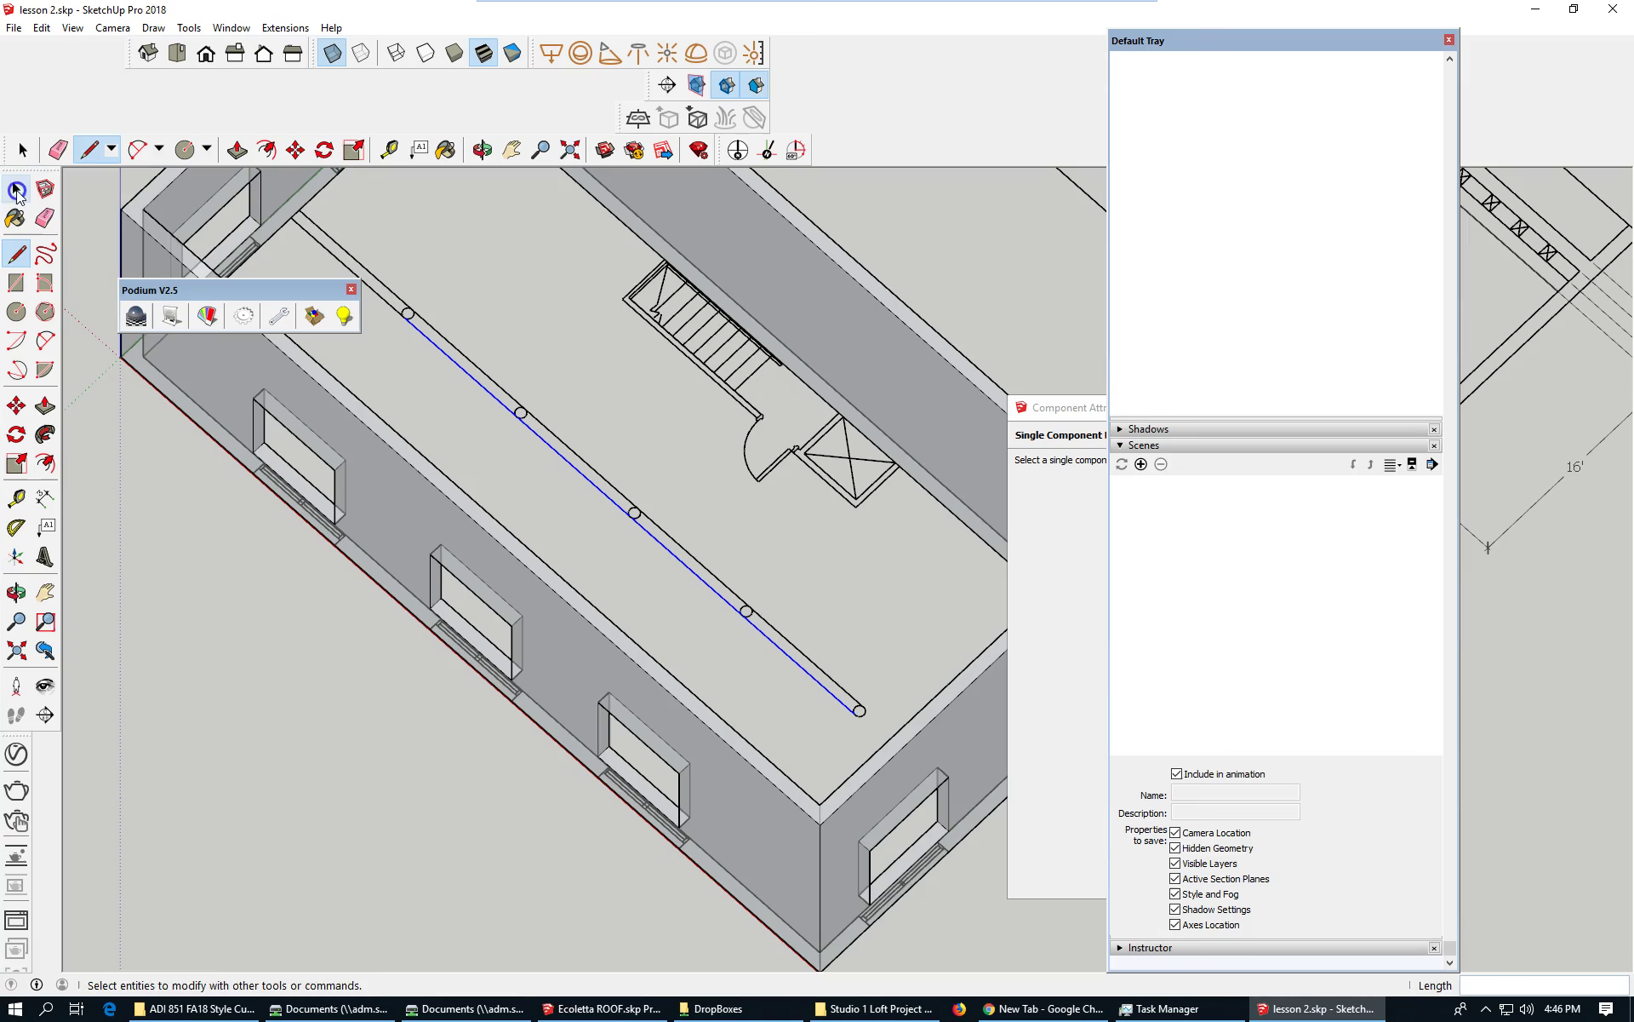
{"action": "left_click", "coordinate": [375, 289]}
{"action": "scroll", "coordinate": [523, 396], "scroll_direction": "down", "scroll_amount": 2}
{"action": "scroll", "coordinate": [507, 405], "scroll_direction": "up", "scroll_amount": 6}
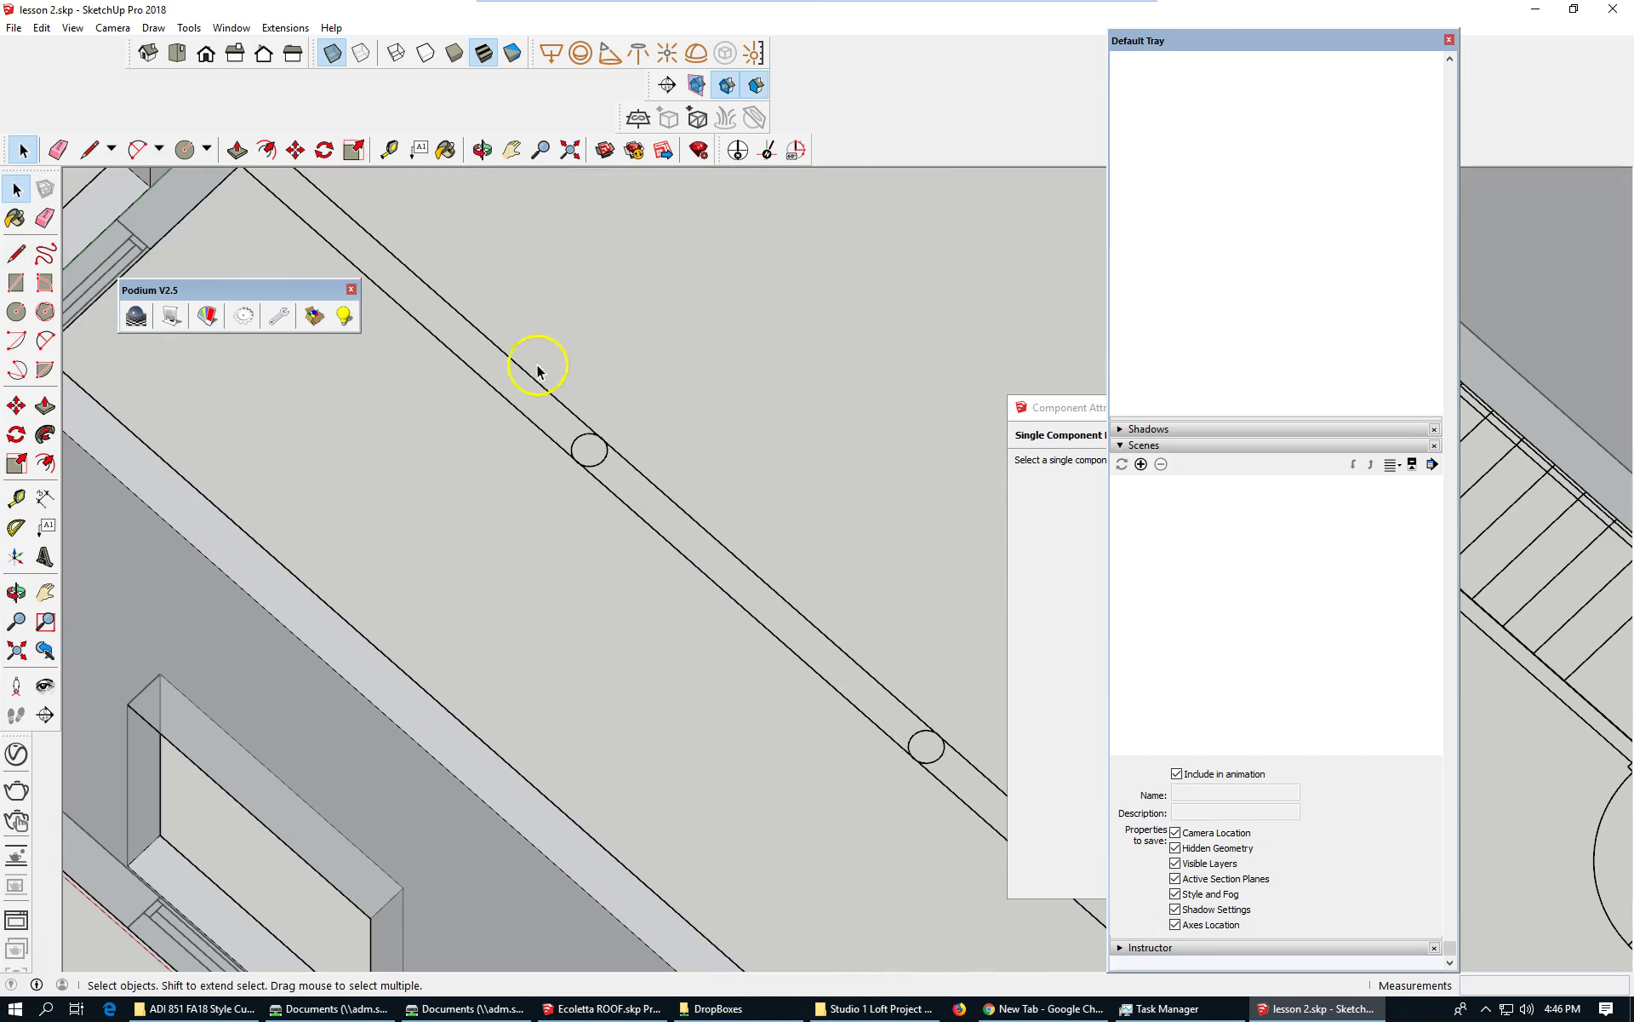
{"action": "left_click", "coordinate": [530, 373]}
{"action": "scroll", "coordinate": [816, 640], "scroll_direction": "down", "scroll_amount": 2}
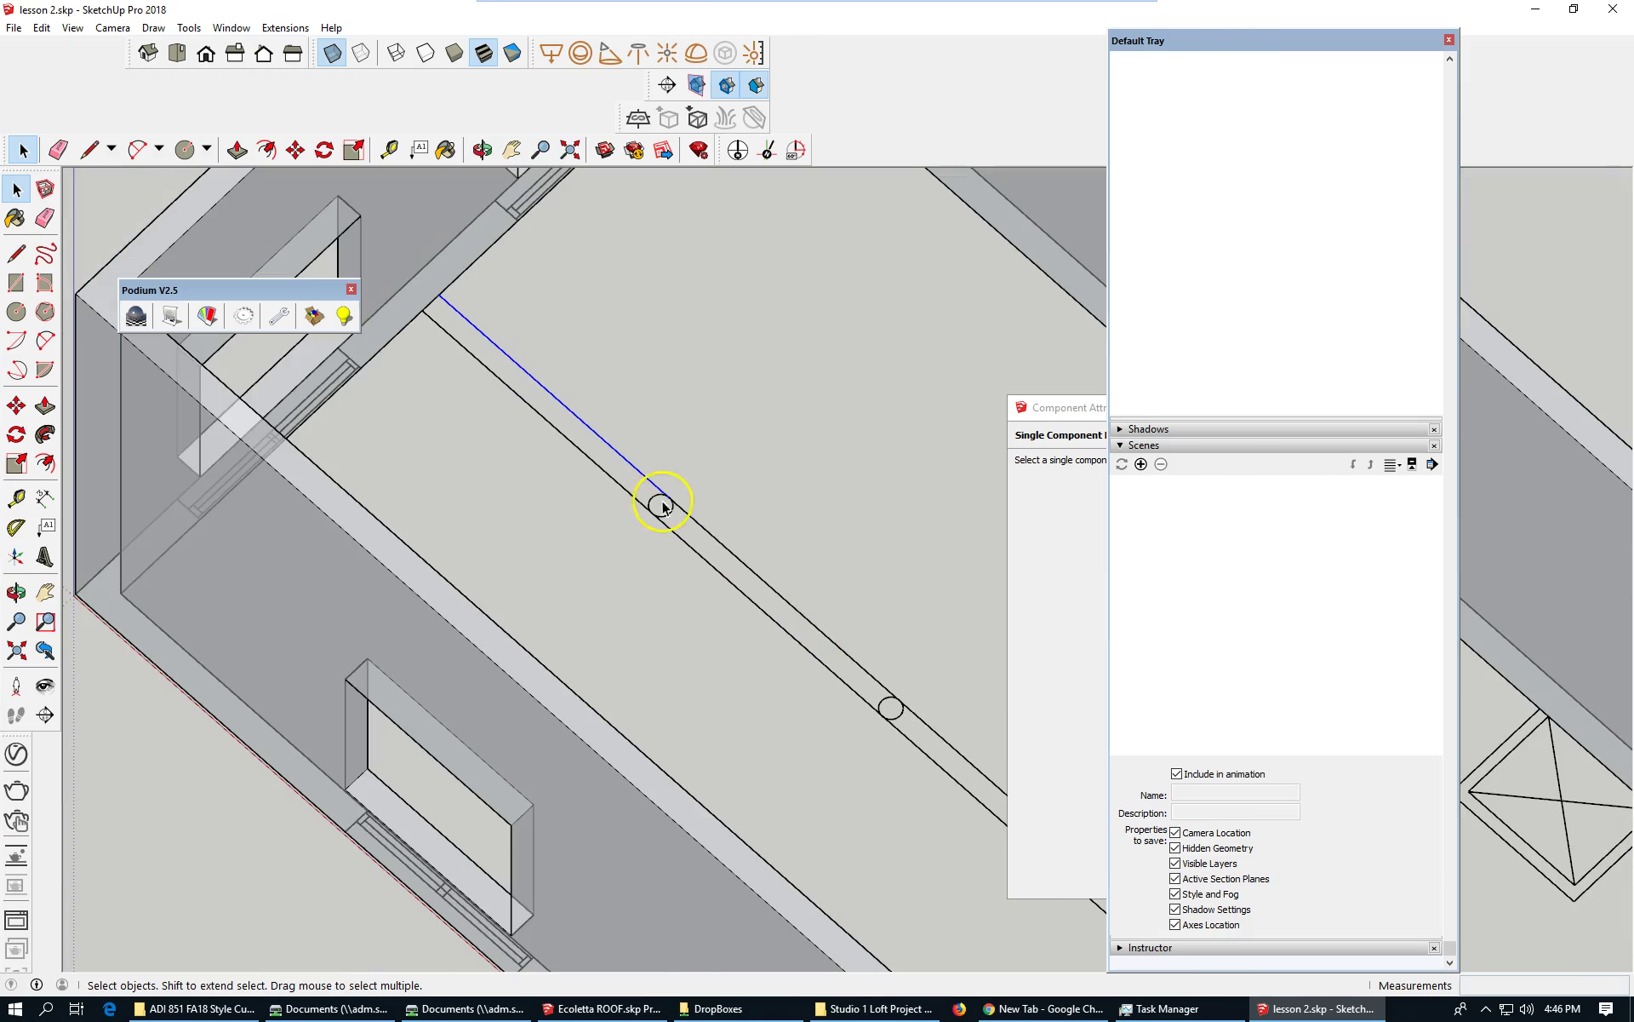
{"action": "scroll", "coordinate": [681, 519], "scroll_direction": "up", "scroll_amount": 3}
{"action": "left_click", "coordinate": [709, 526]}
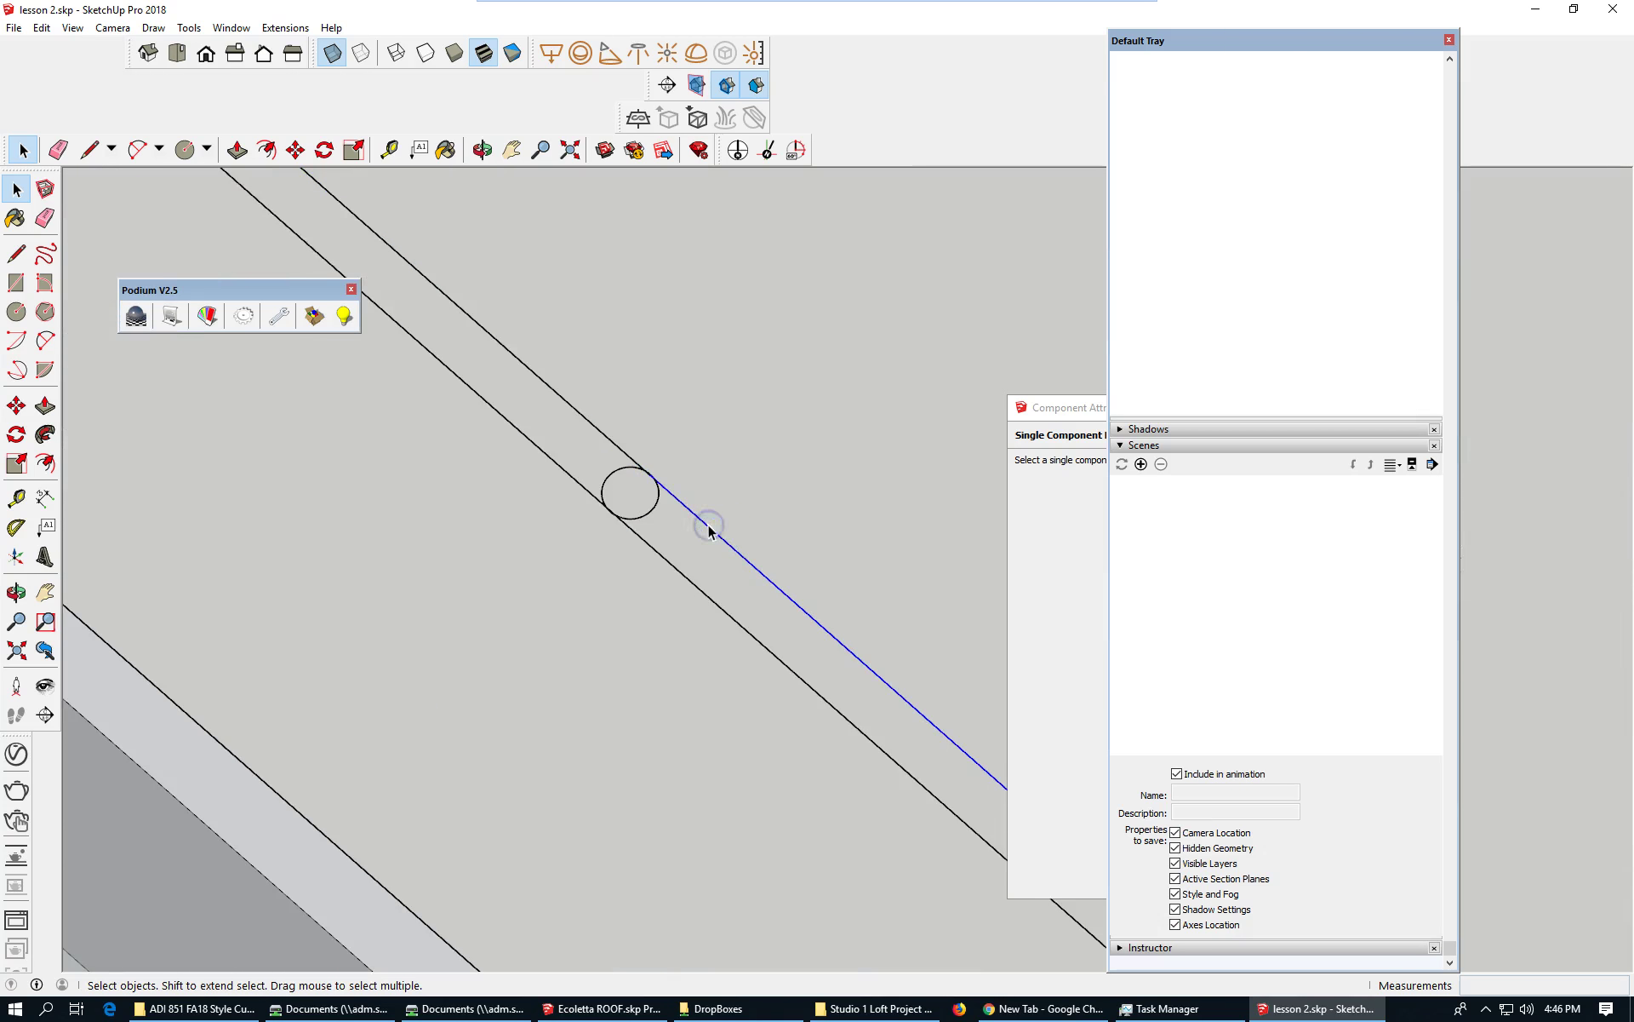
{"action": "middle_click_drag", "start_coordinate": [709, 531], "coordinate": [435, 313]}
{"action": "scroll", "coordinate": [435, 312], "scroll_direction": "down", "scroll_amount": 5}
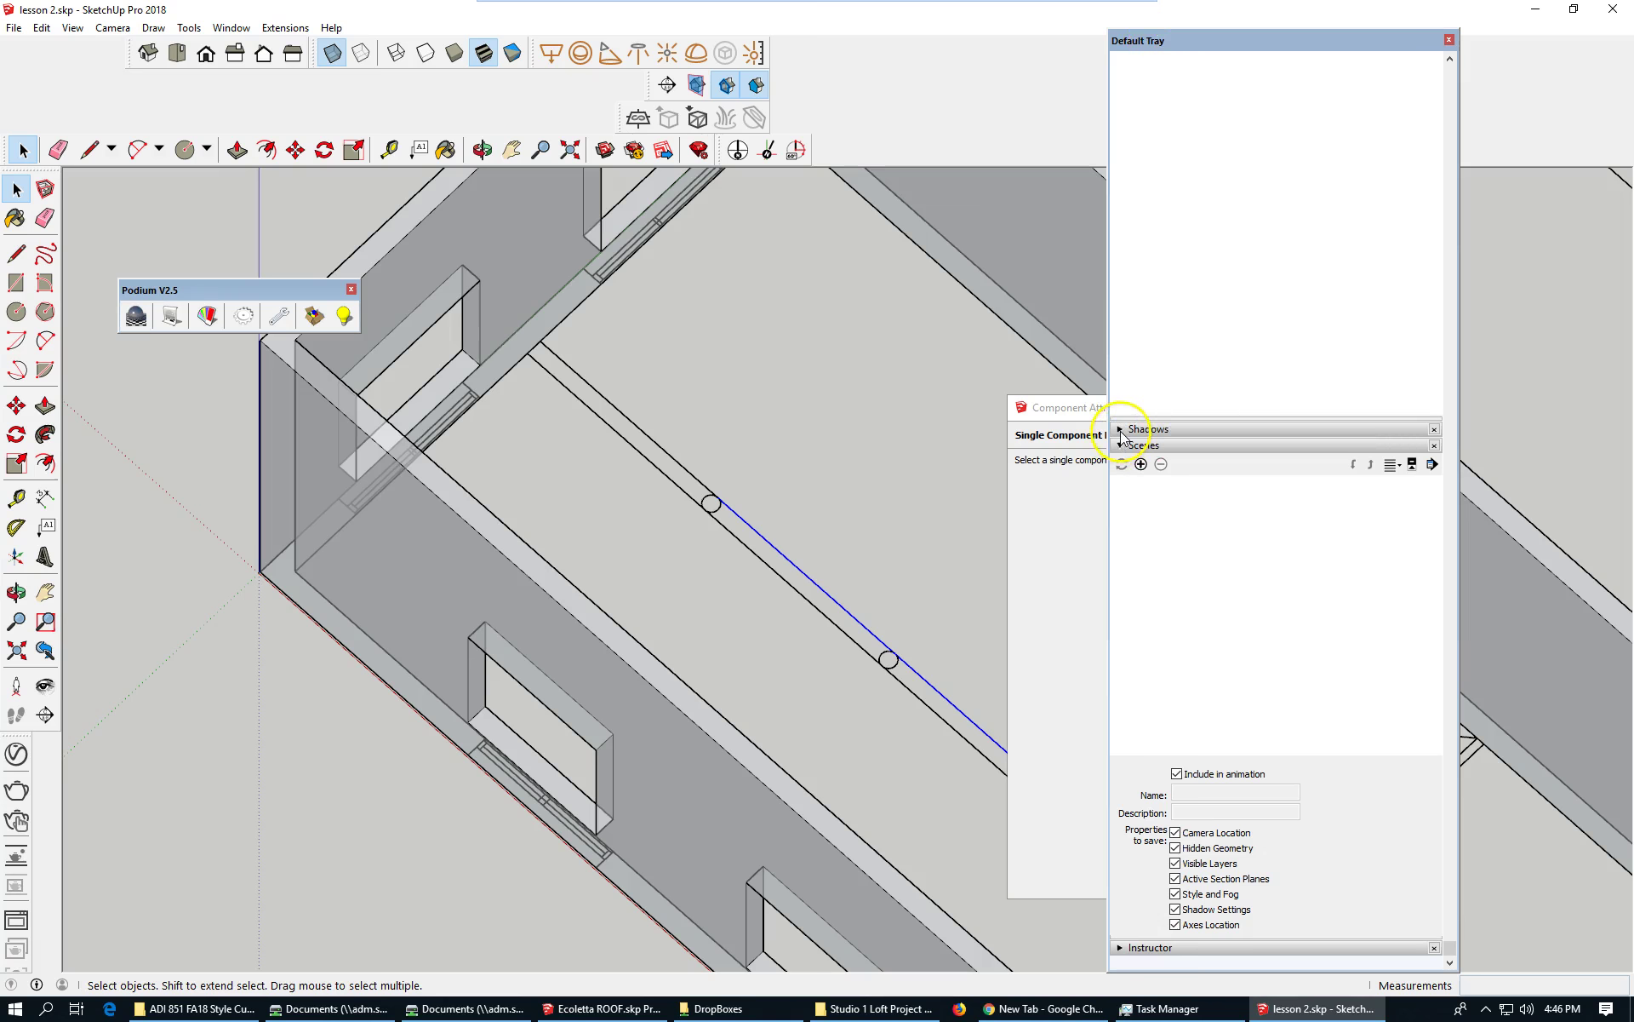
- Bring up the layer list and hide the autoCAD Underlay layer to leave only the strip lines inside the walls
{"action": "left_click", "coordinate": [1122, 446]}
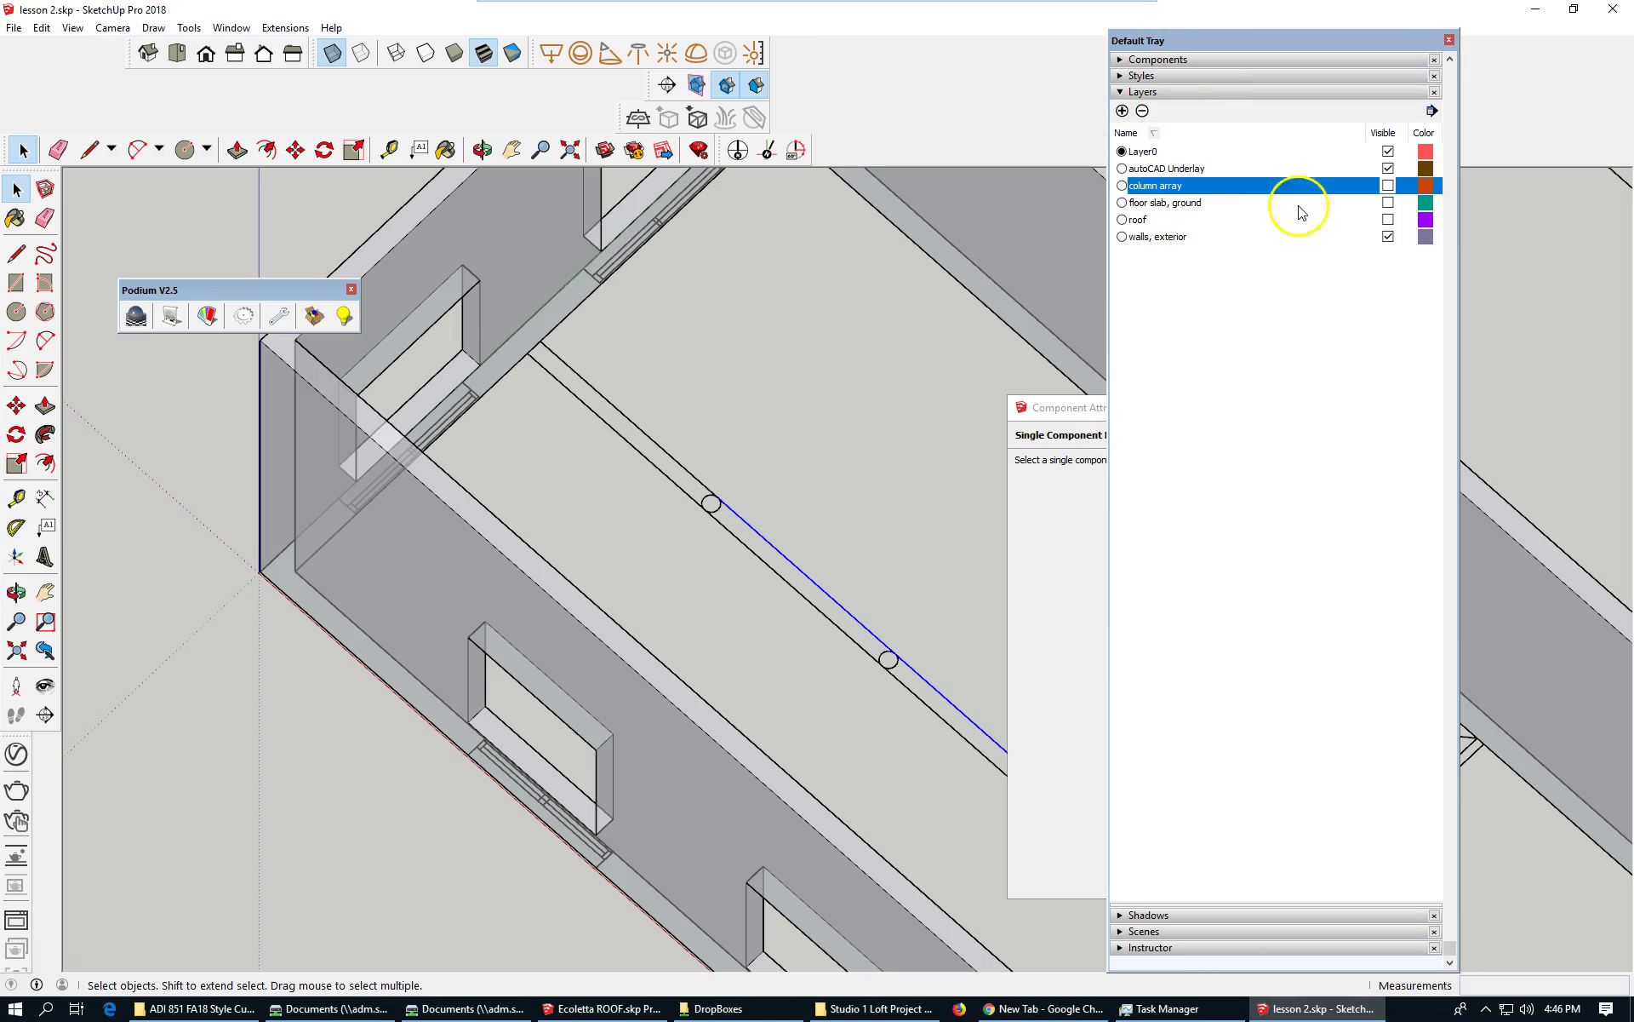
{"action": "left_click", "coordinate": [1387, 168]}
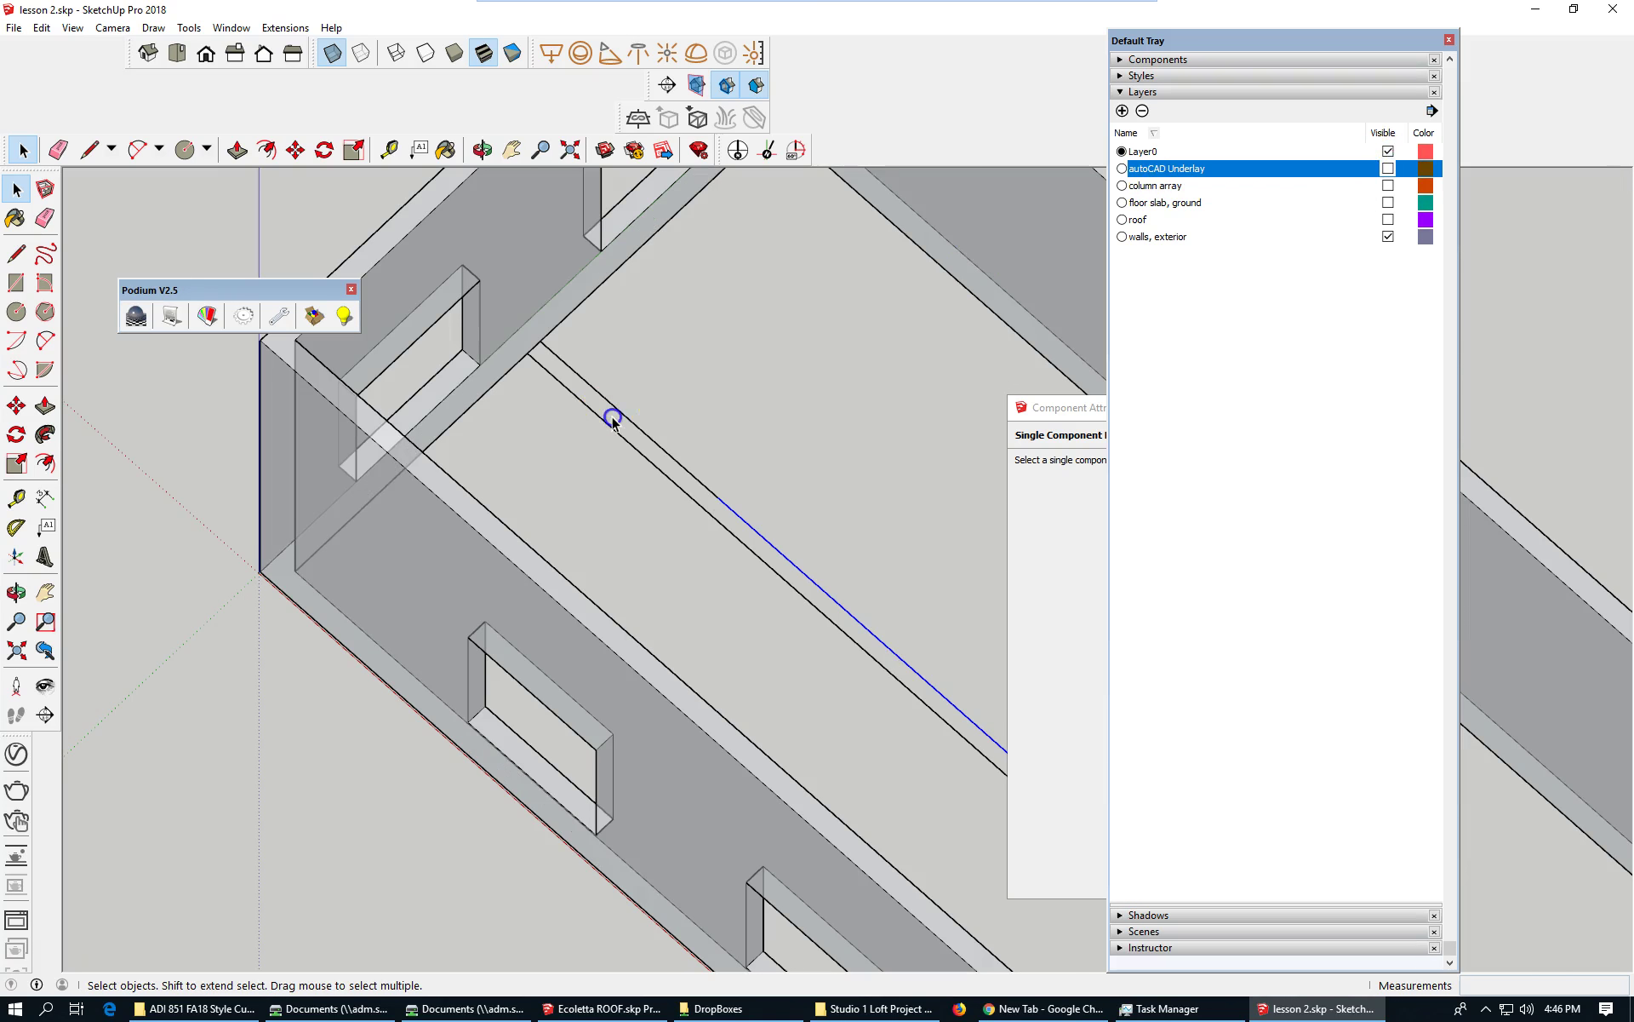
{"action": "scroll", "coordinate": [530, 376], "scroll_direction": "down", "scroll_amount": 5}
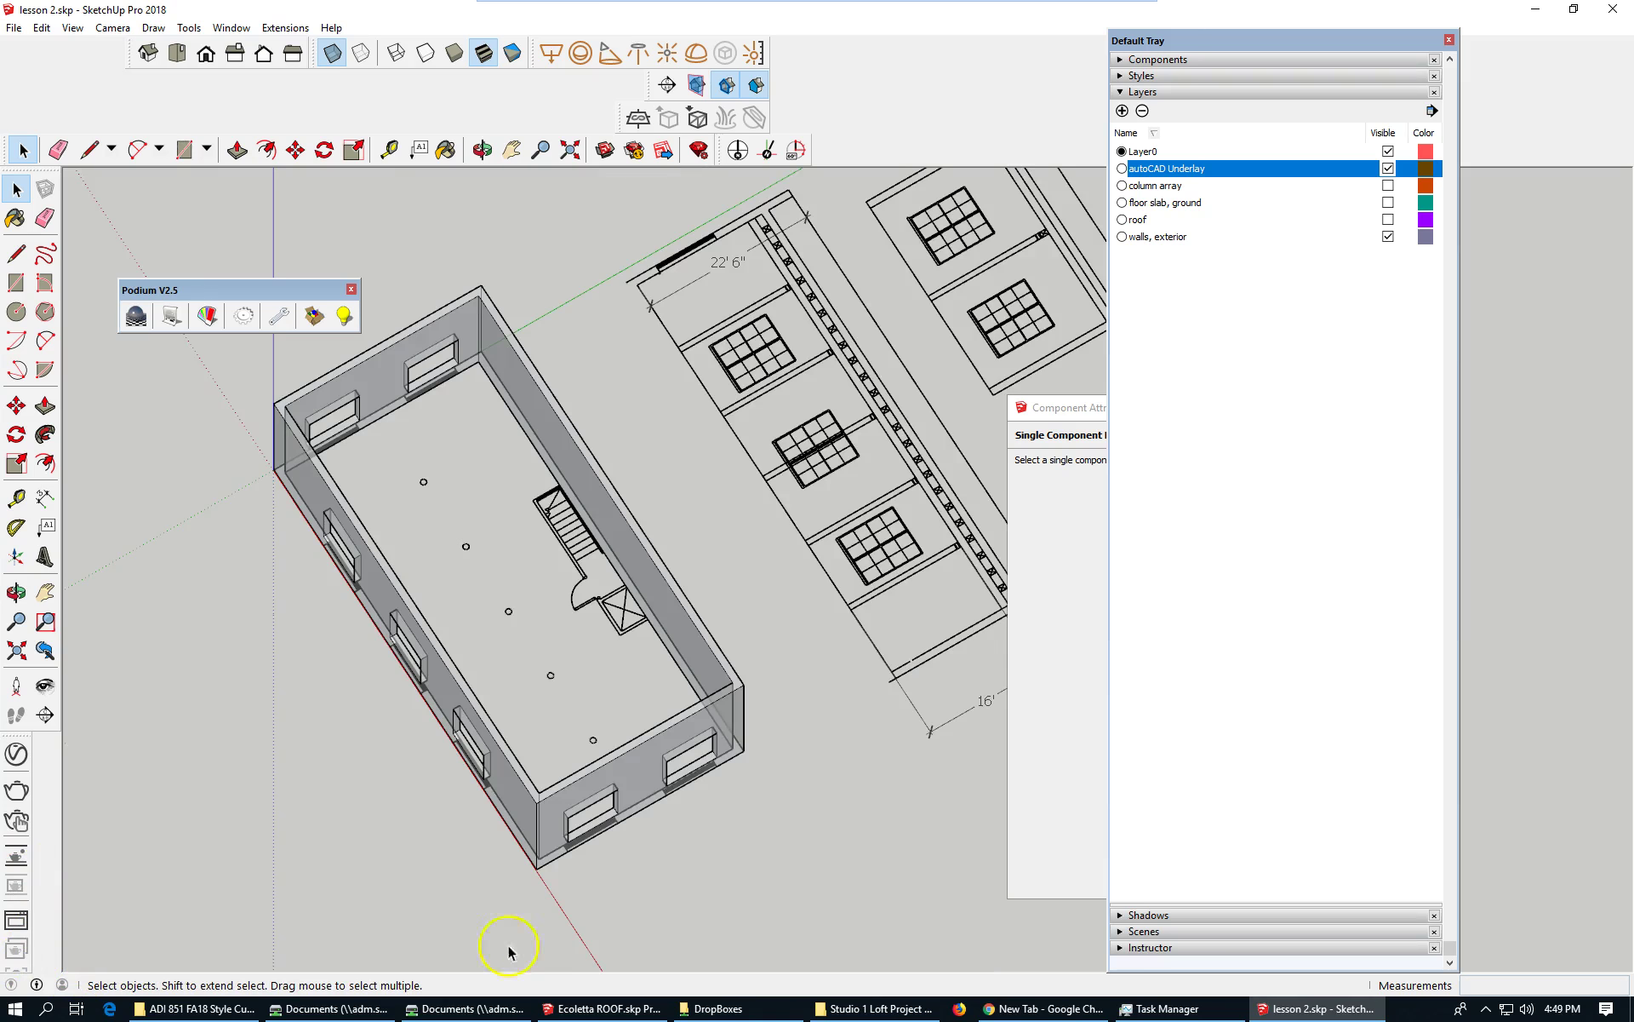
- Draw a centre line about 40' long along the red axis, from the first column circle's centre to the last one's
{"action": "scroll", "coordinate": [342, 267], "scroll_direction": "up", "scroll_amount": 2}
{"action": "scroll", "coordinate": [226, 490], "scroll_direction": "down", "scroll_amount": 3}
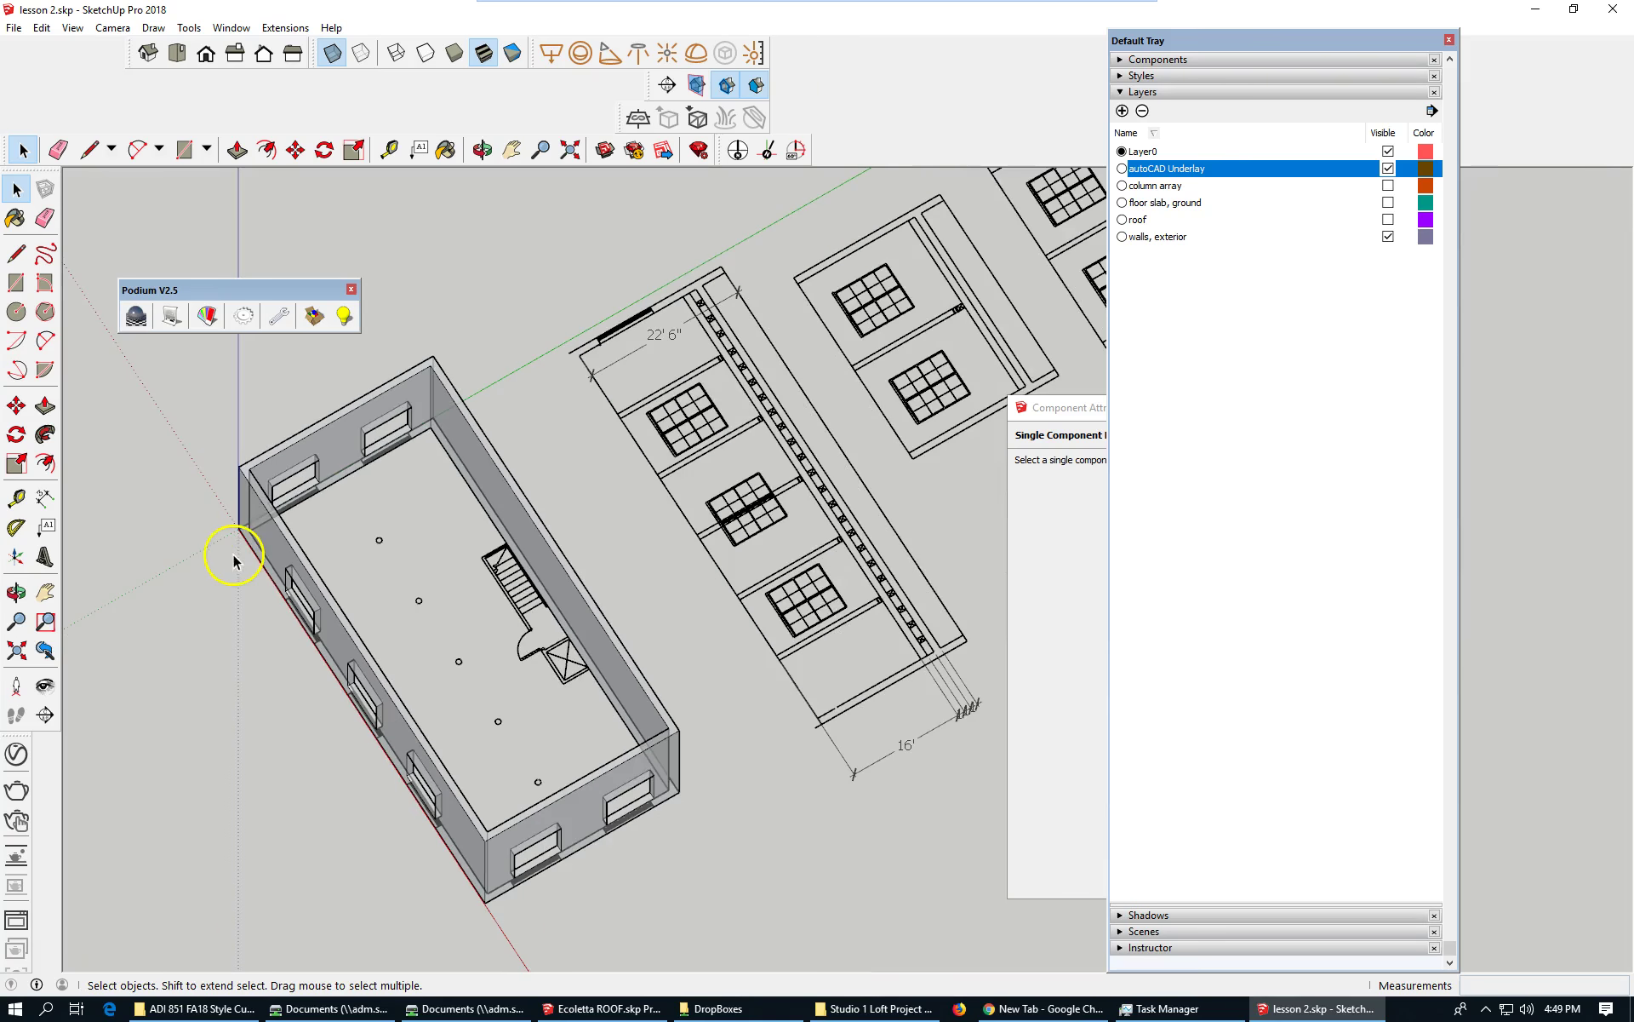
{"action": "middle_click_drag", "start_coordinate": [335, 621], "coordinate": [407, 577]}
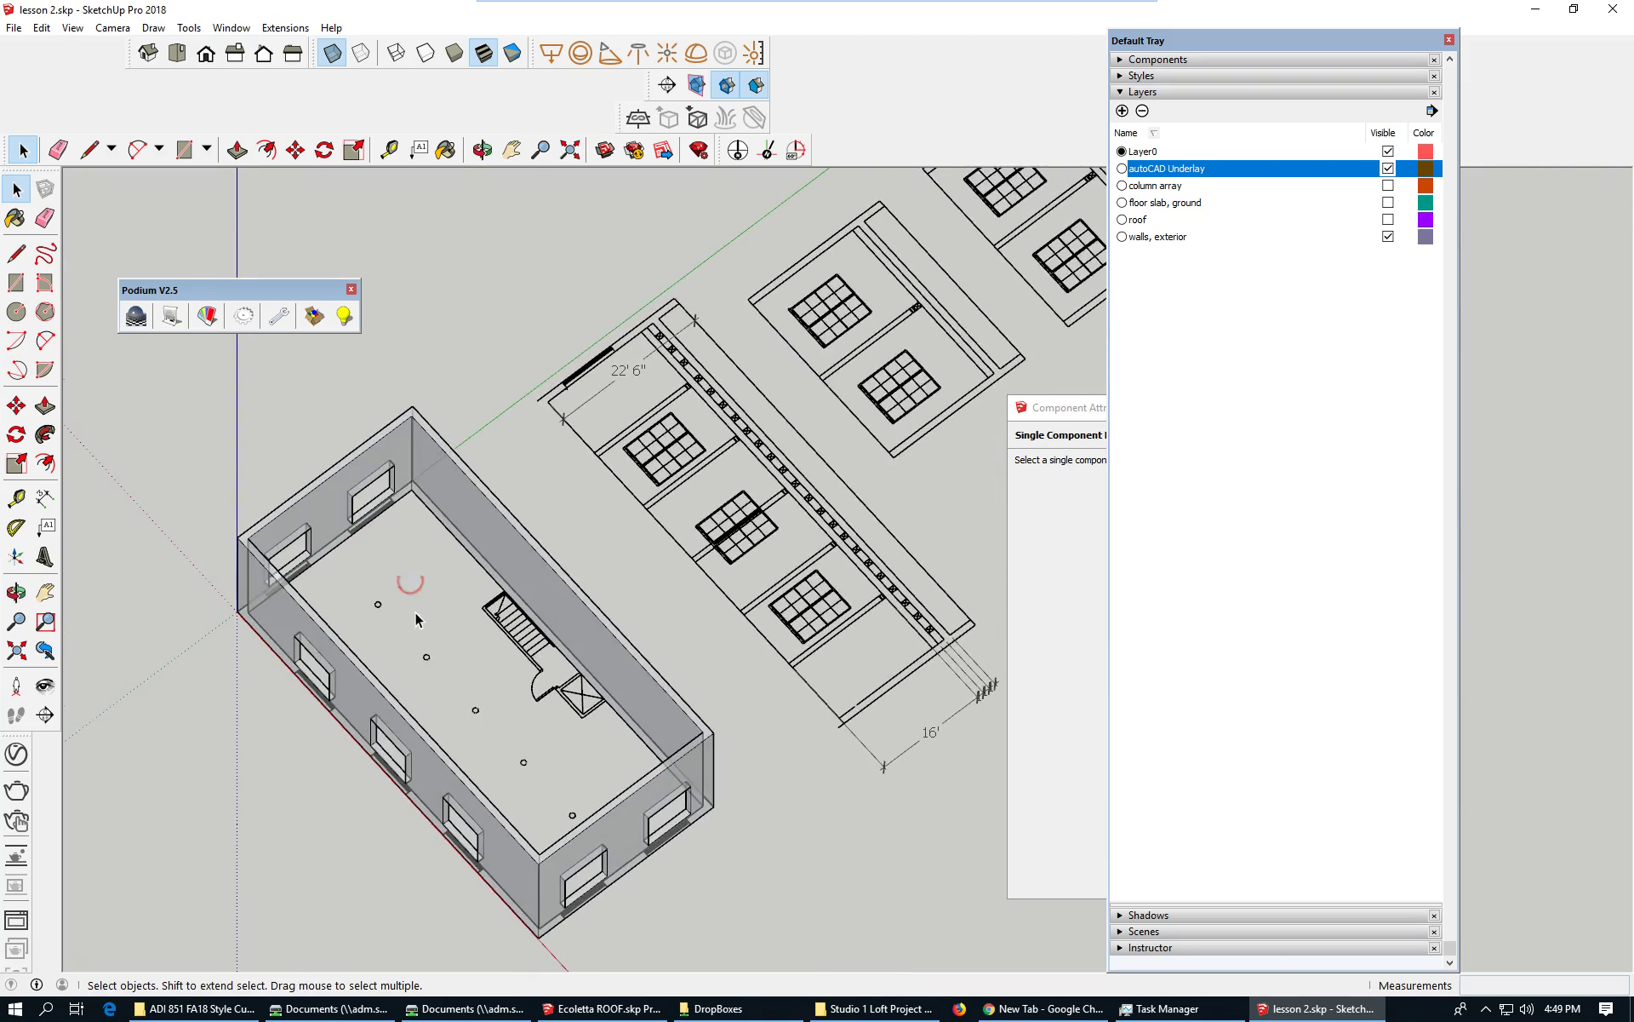
{"action": "scroll", "coordinate": [416, 613], "scroll_direction": "up", "scroll_amount": 6}
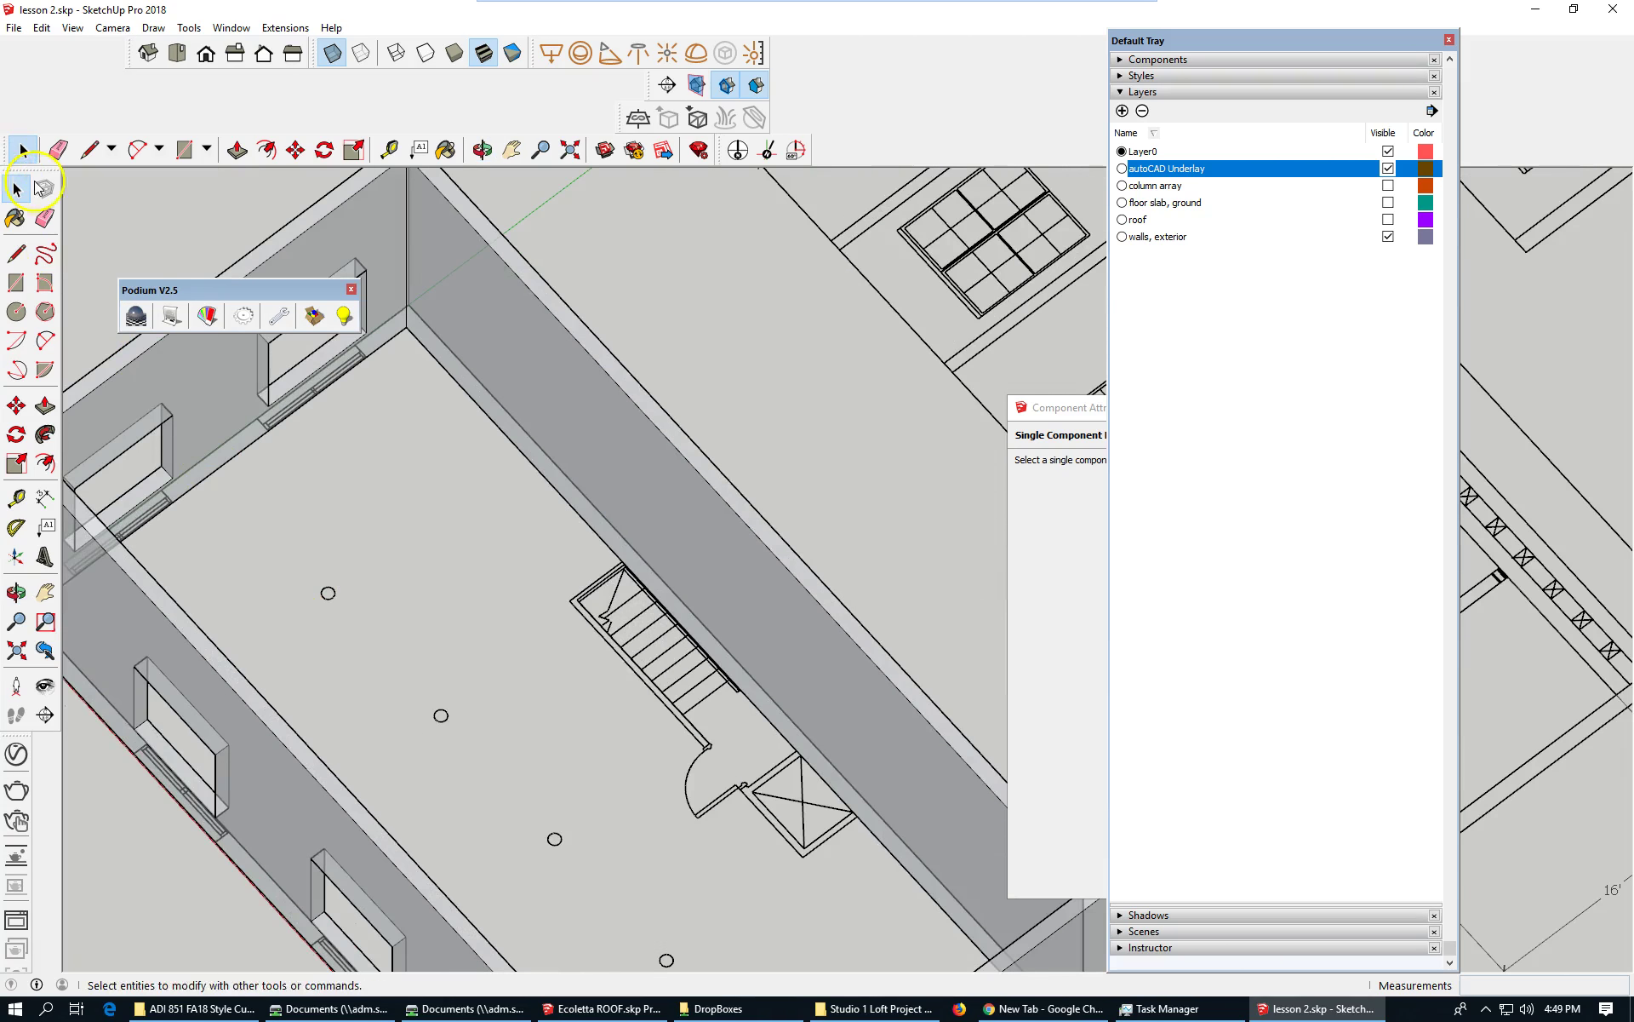
{"action": "left_click", "coordinate": [16, 253]}
{"action": "scroll", "coordinate": [369, 479], "scroll_direction": "down", "scroll_amount": 4}
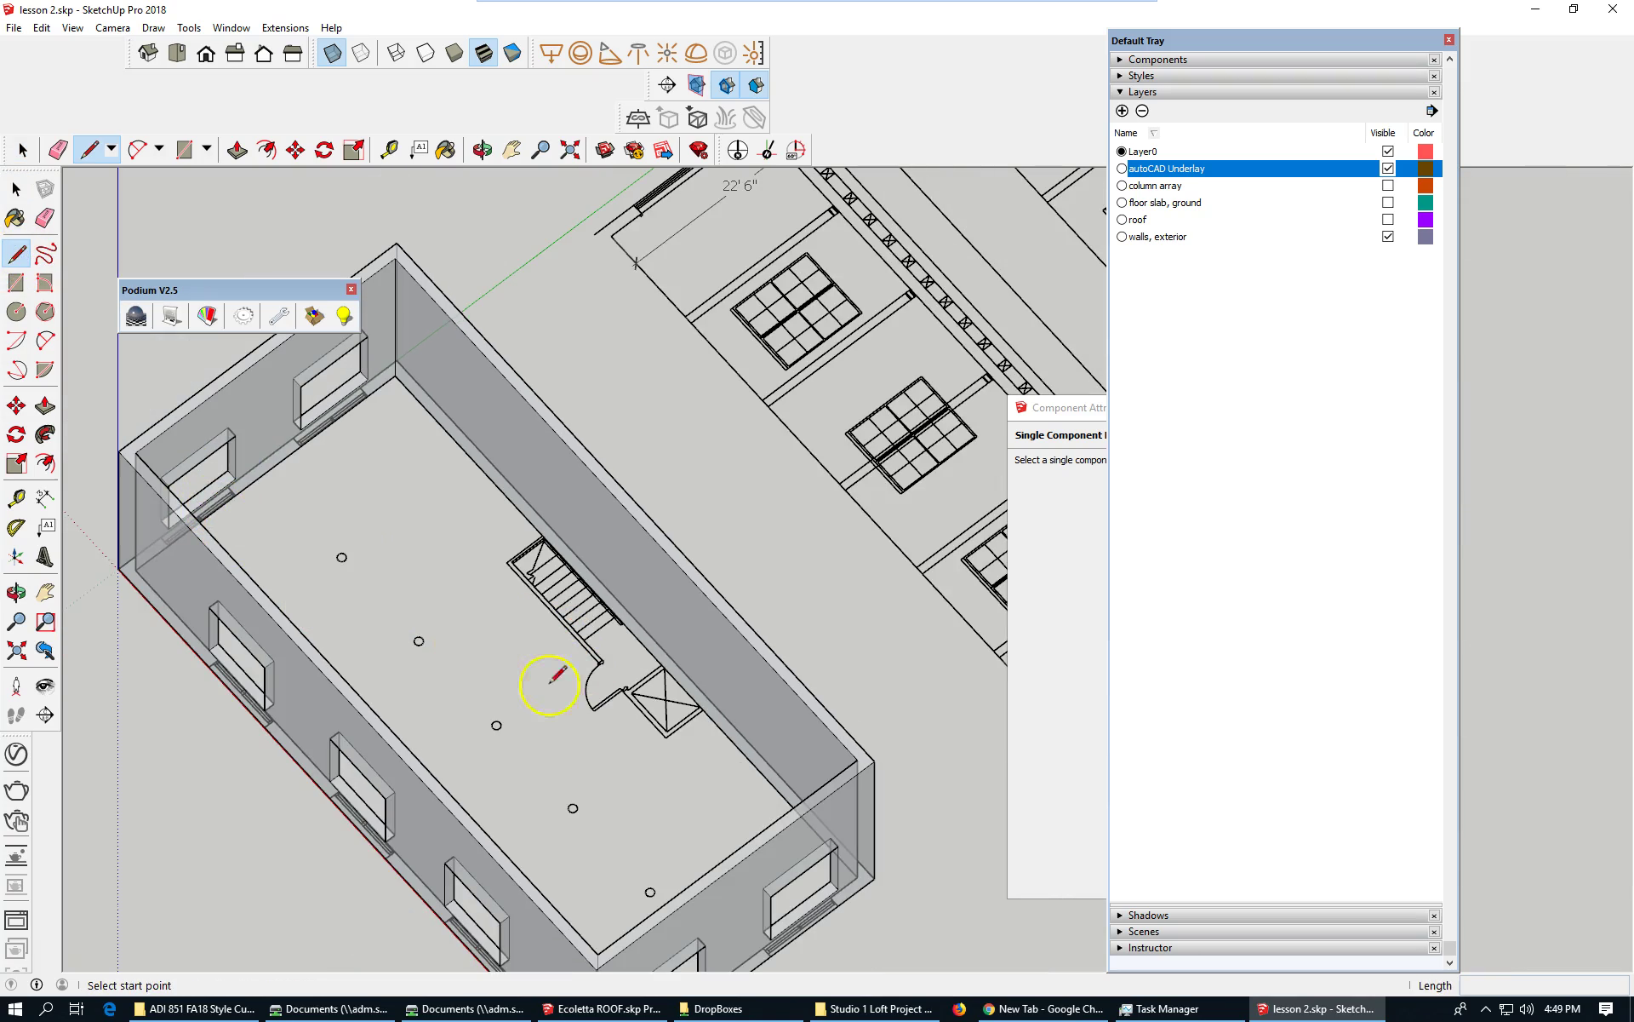
{"action": "scroll", "coordinate": [367, 679], "scroll_direction": "up", "scroll_amount": 2}
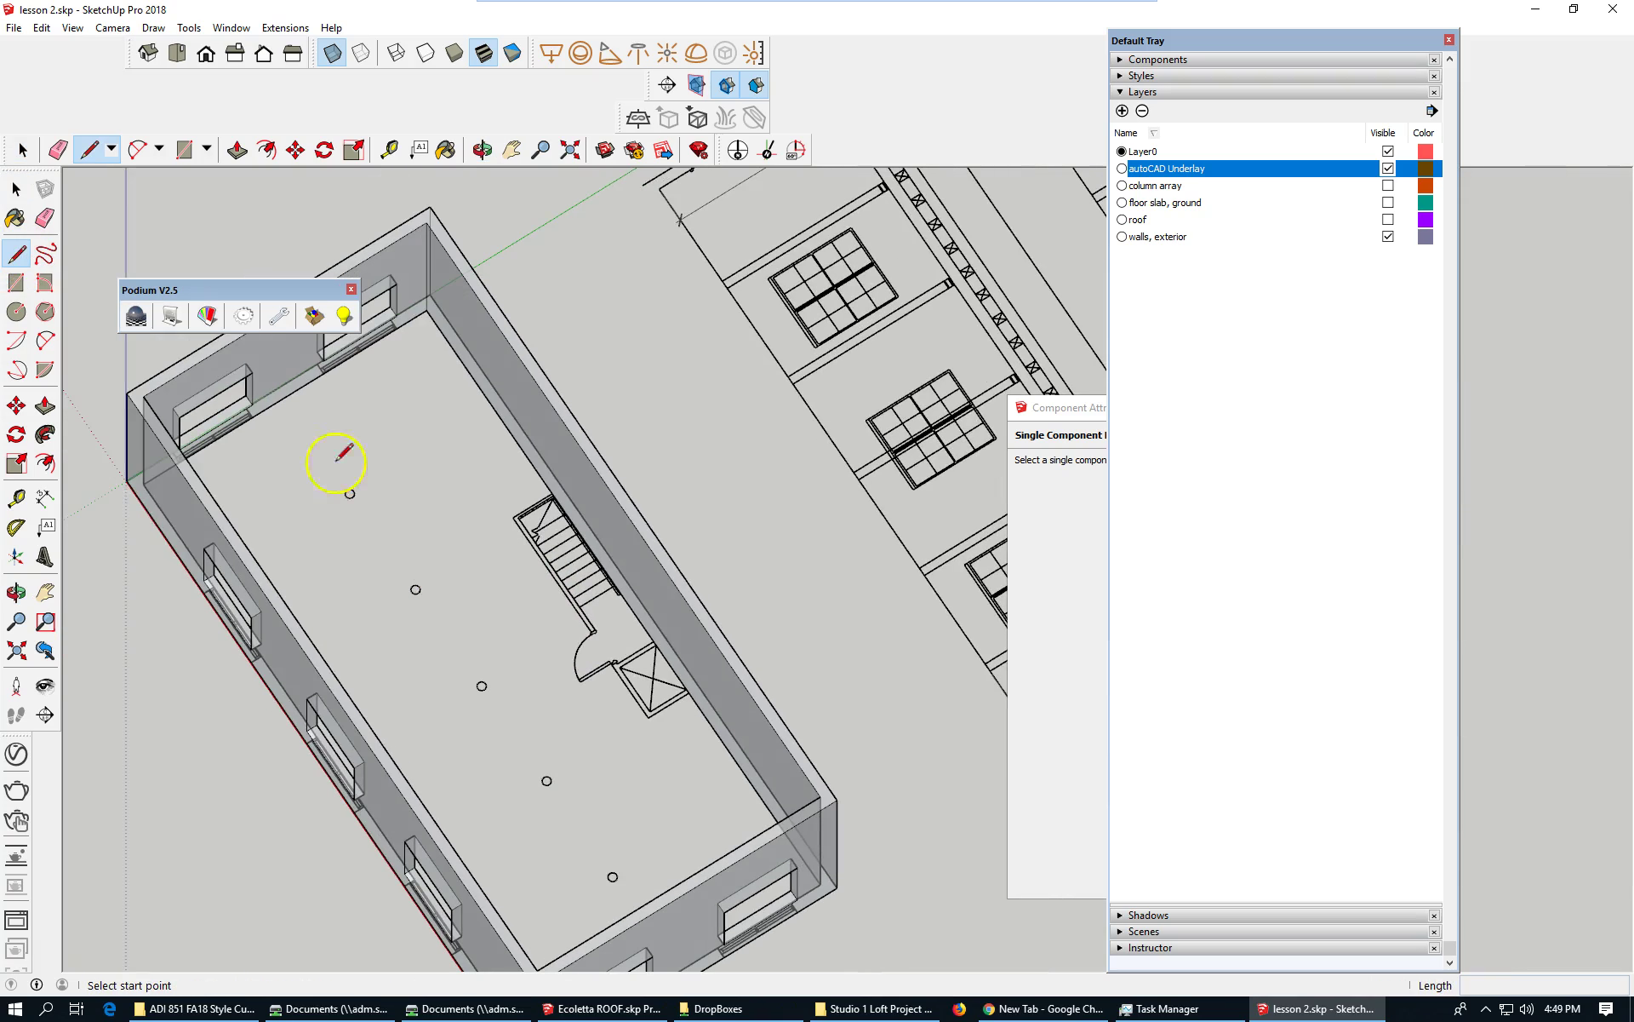
{"action": "scroll", "coordinate": [344, 452], "scroll_direction": "down", "scroll_amount": 2}
{"action": "scroll", "coordinate": [345, 449], "scroll_direction": "up", "scroll_amount": 5}
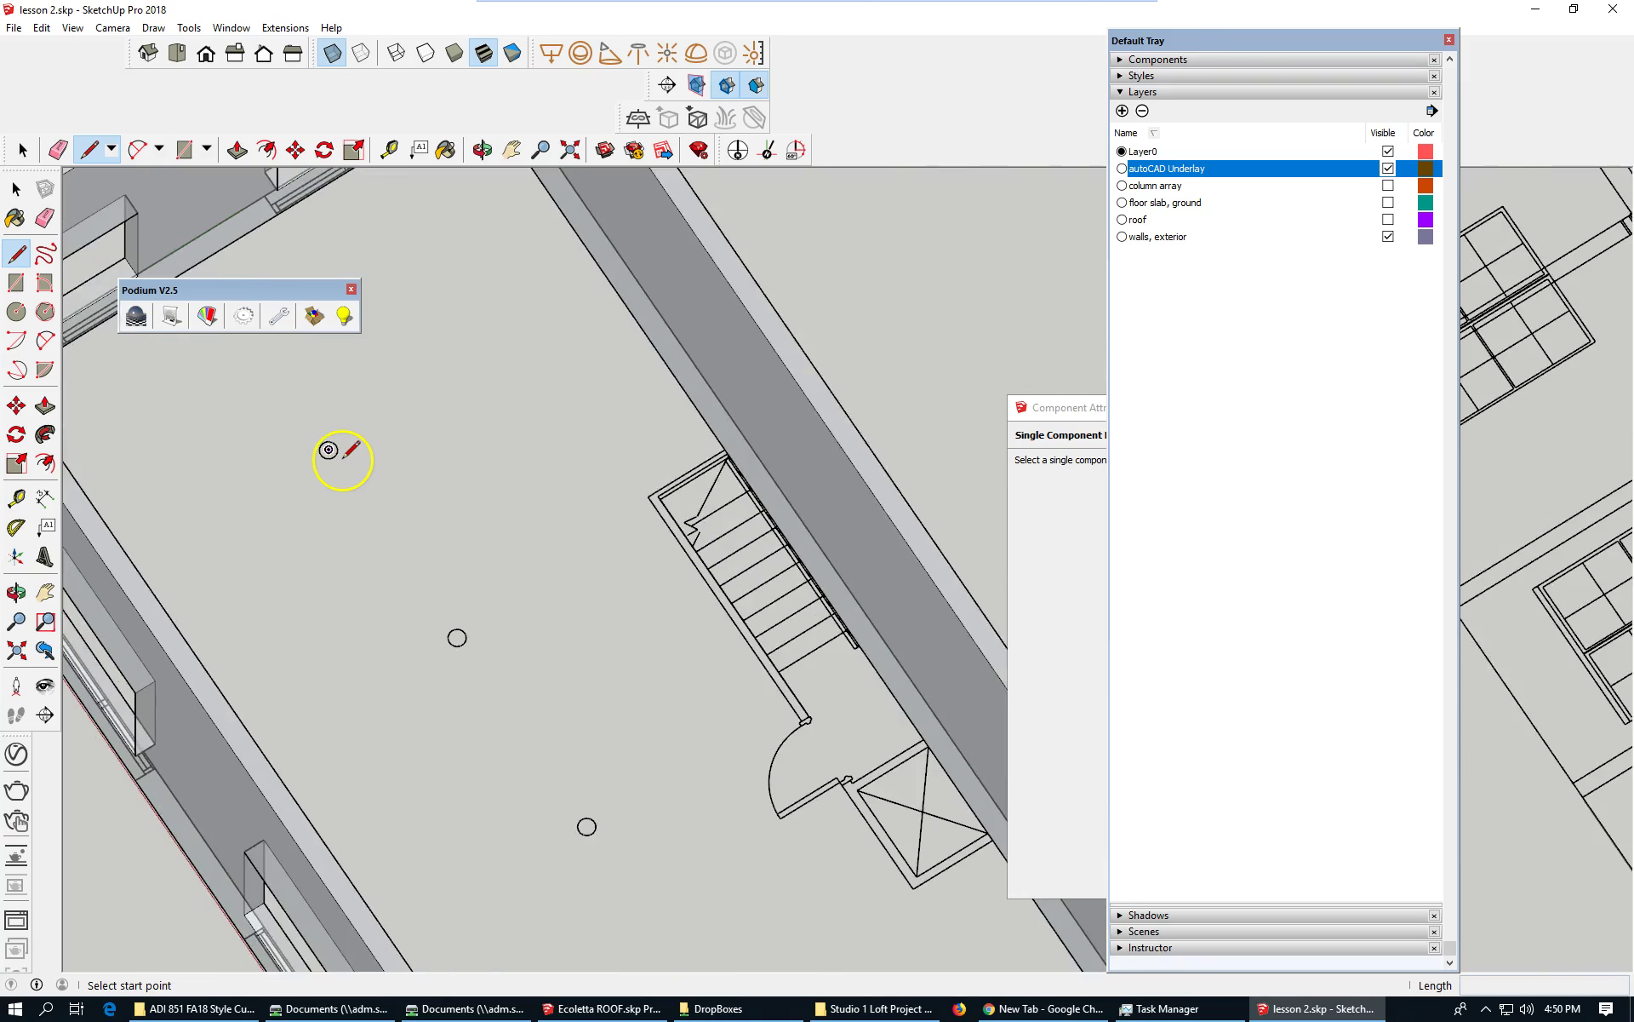
{"action": "scroll", "coordinate": [345, 451], "scroll_direction": "up", "scroll_amount": 2}
{"action": "left_click", "coordinate": [319, 443]}
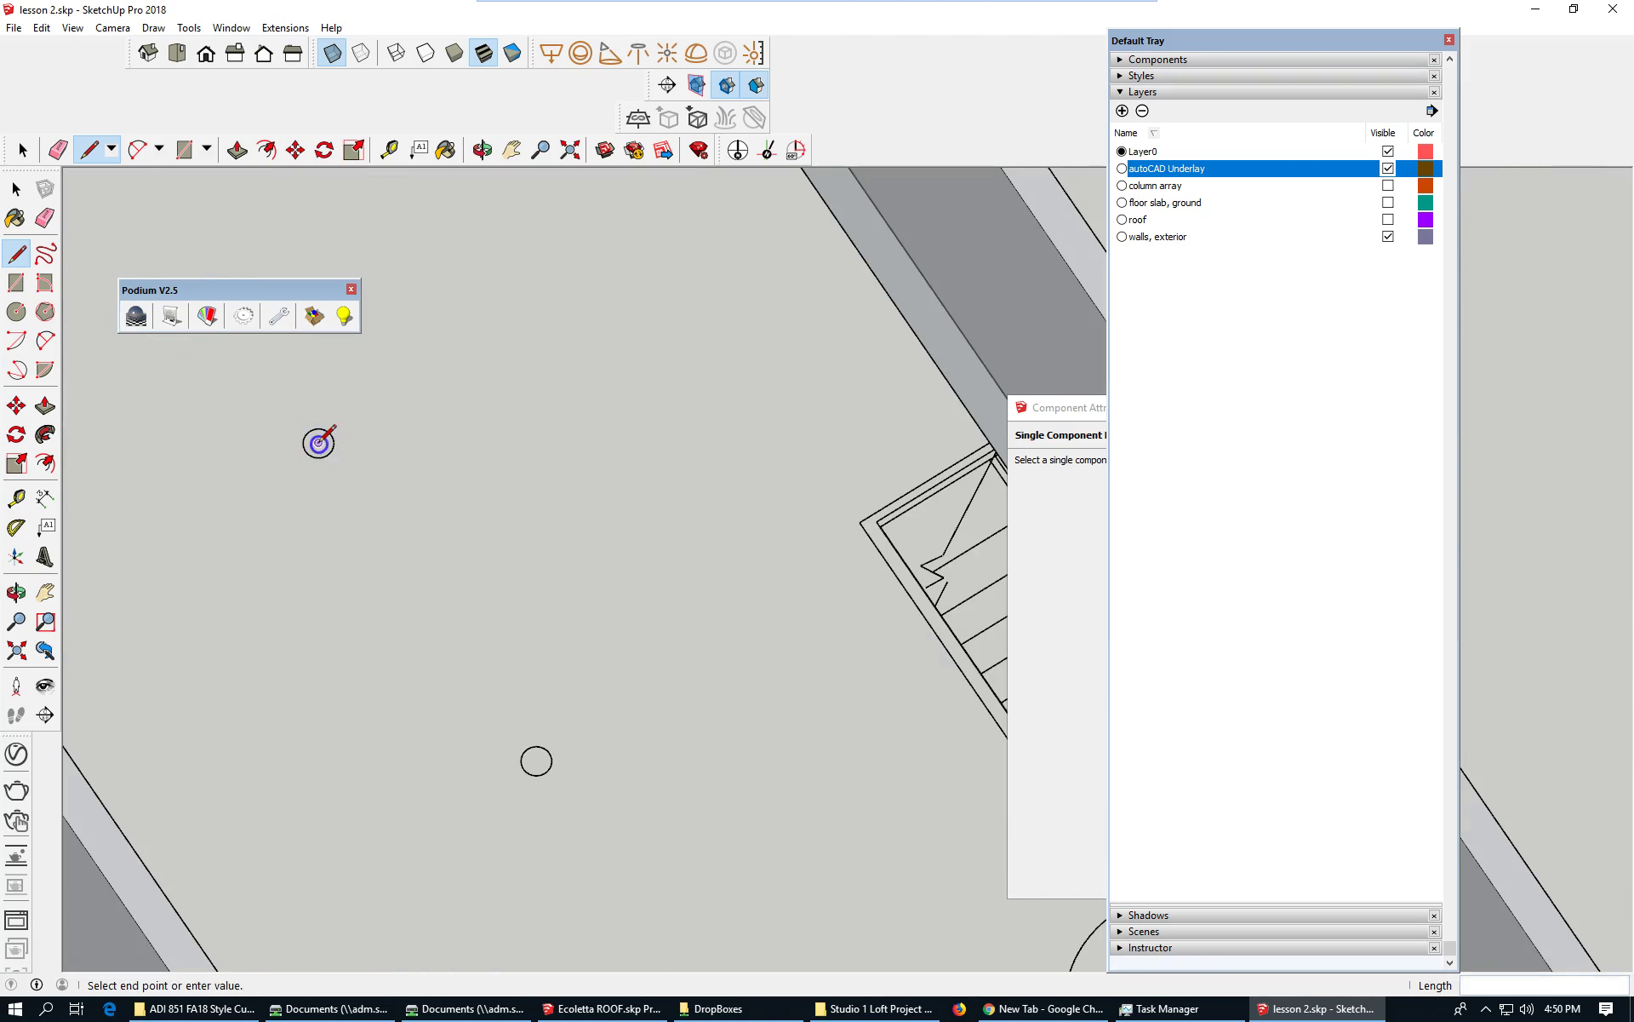
{"action": "scroll", "coordinate": [317, 439], "scroll_direction": "down", "scroll_amount": 4}
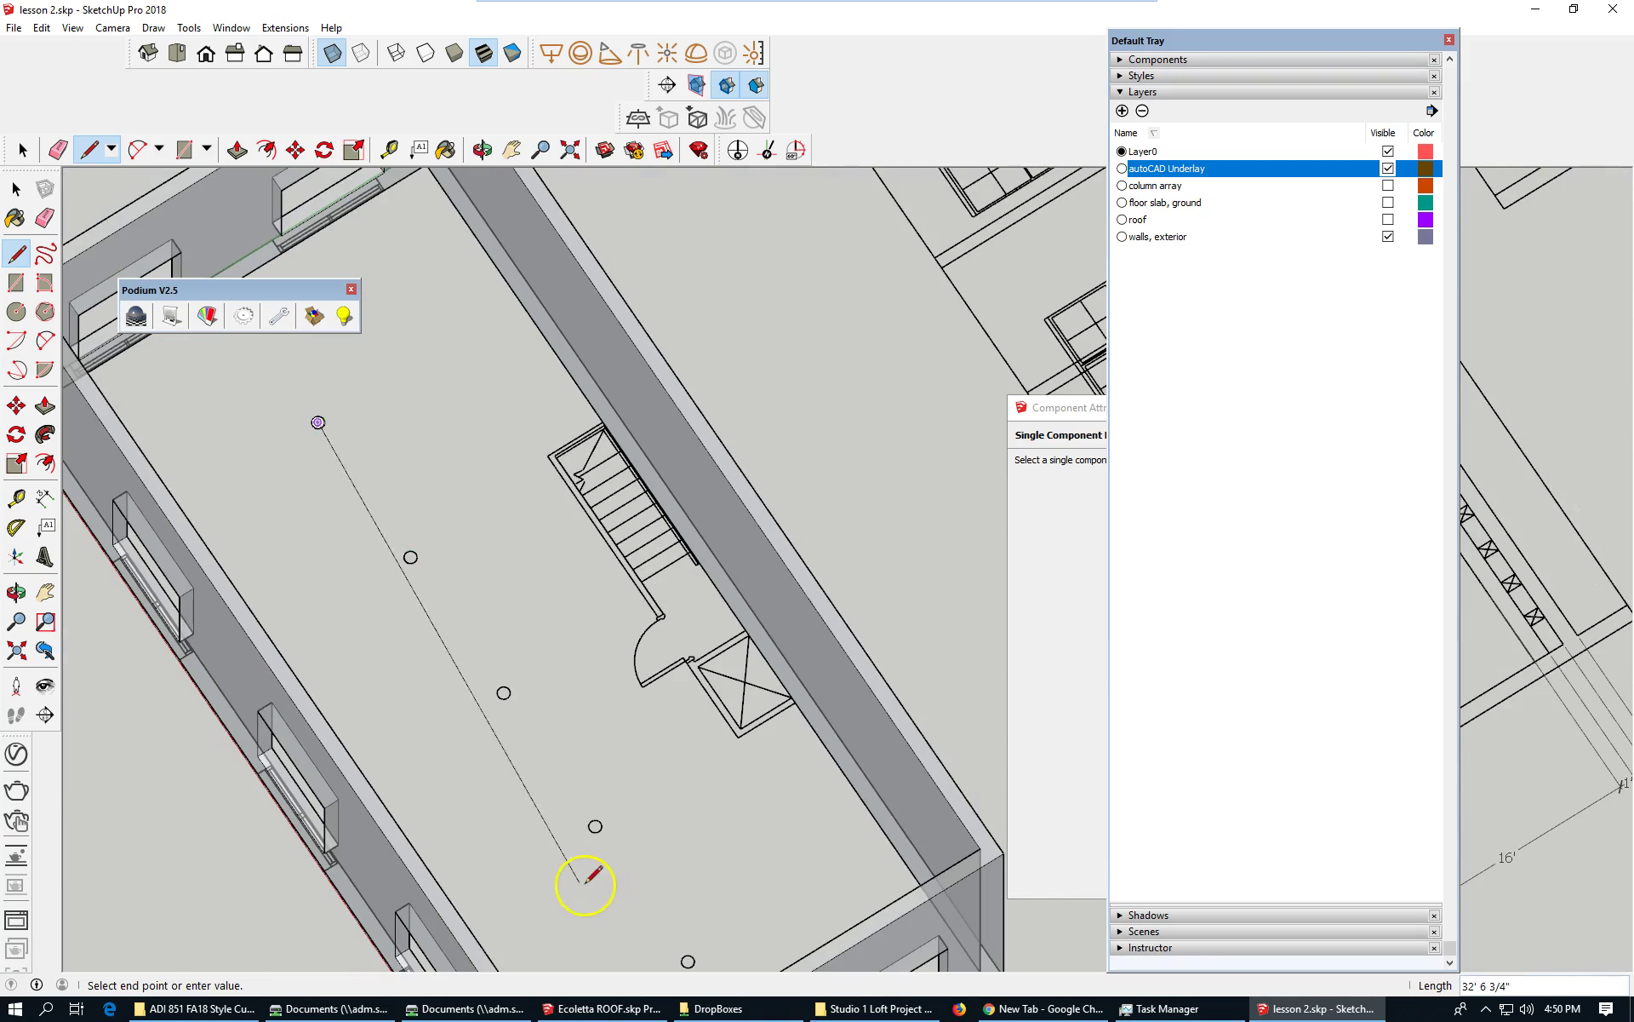
{"action": "scroll", "coordinate": [686, 960], "scroll_direction": "up", "scroll_amount": 2}
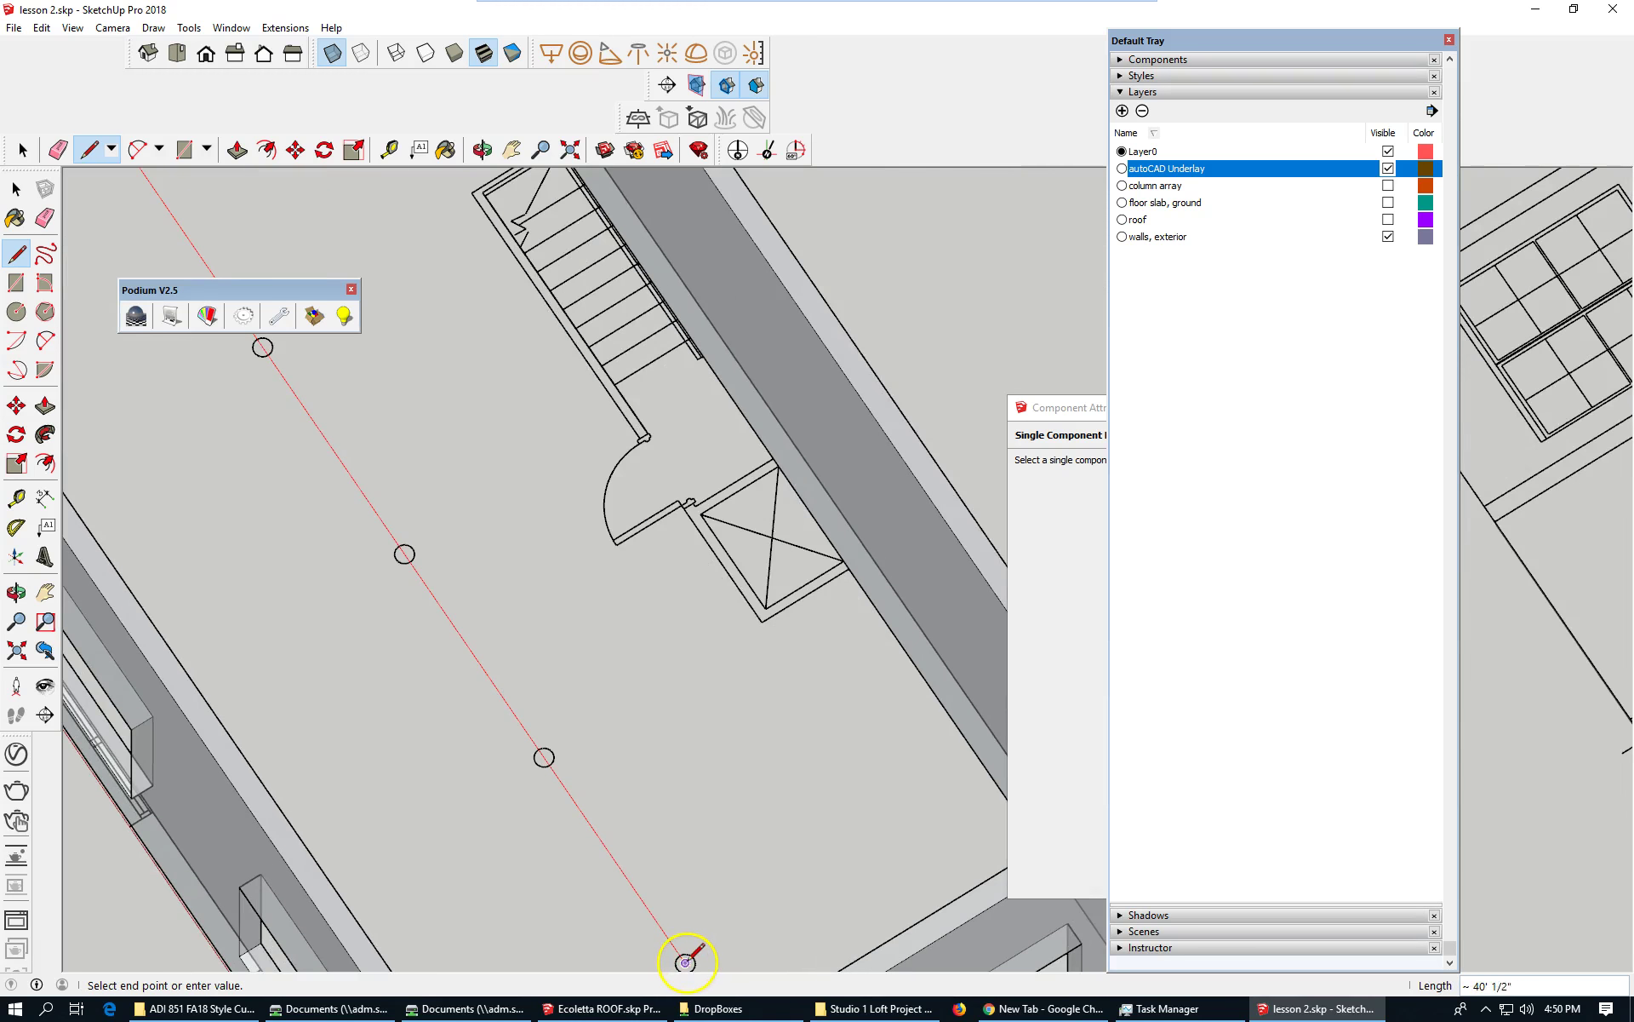
{"action": "left_click", "coordinate": [685, 962]}
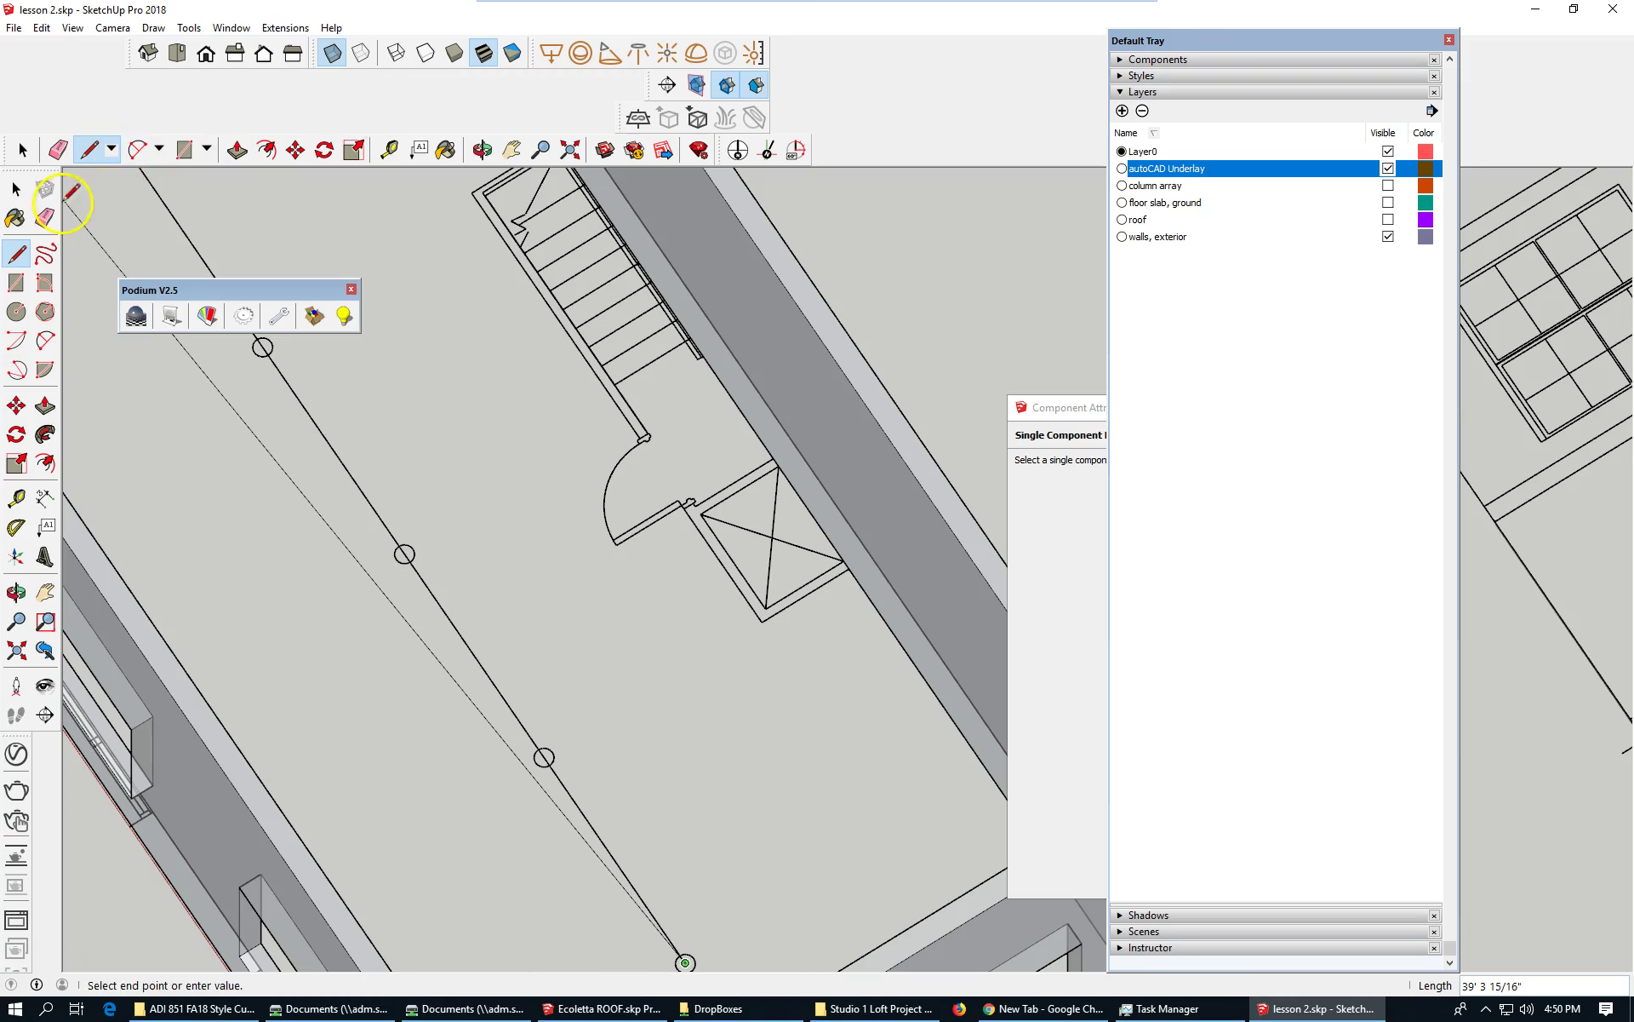
- Move the column centre line 6" along the green axis toward the stair
{"action": "left_click", "coordinate": [16, 189]}
{"action": "scroll", "coordinate": [515, 728], "scroll_direction": "down", "scroll_amount": 3}
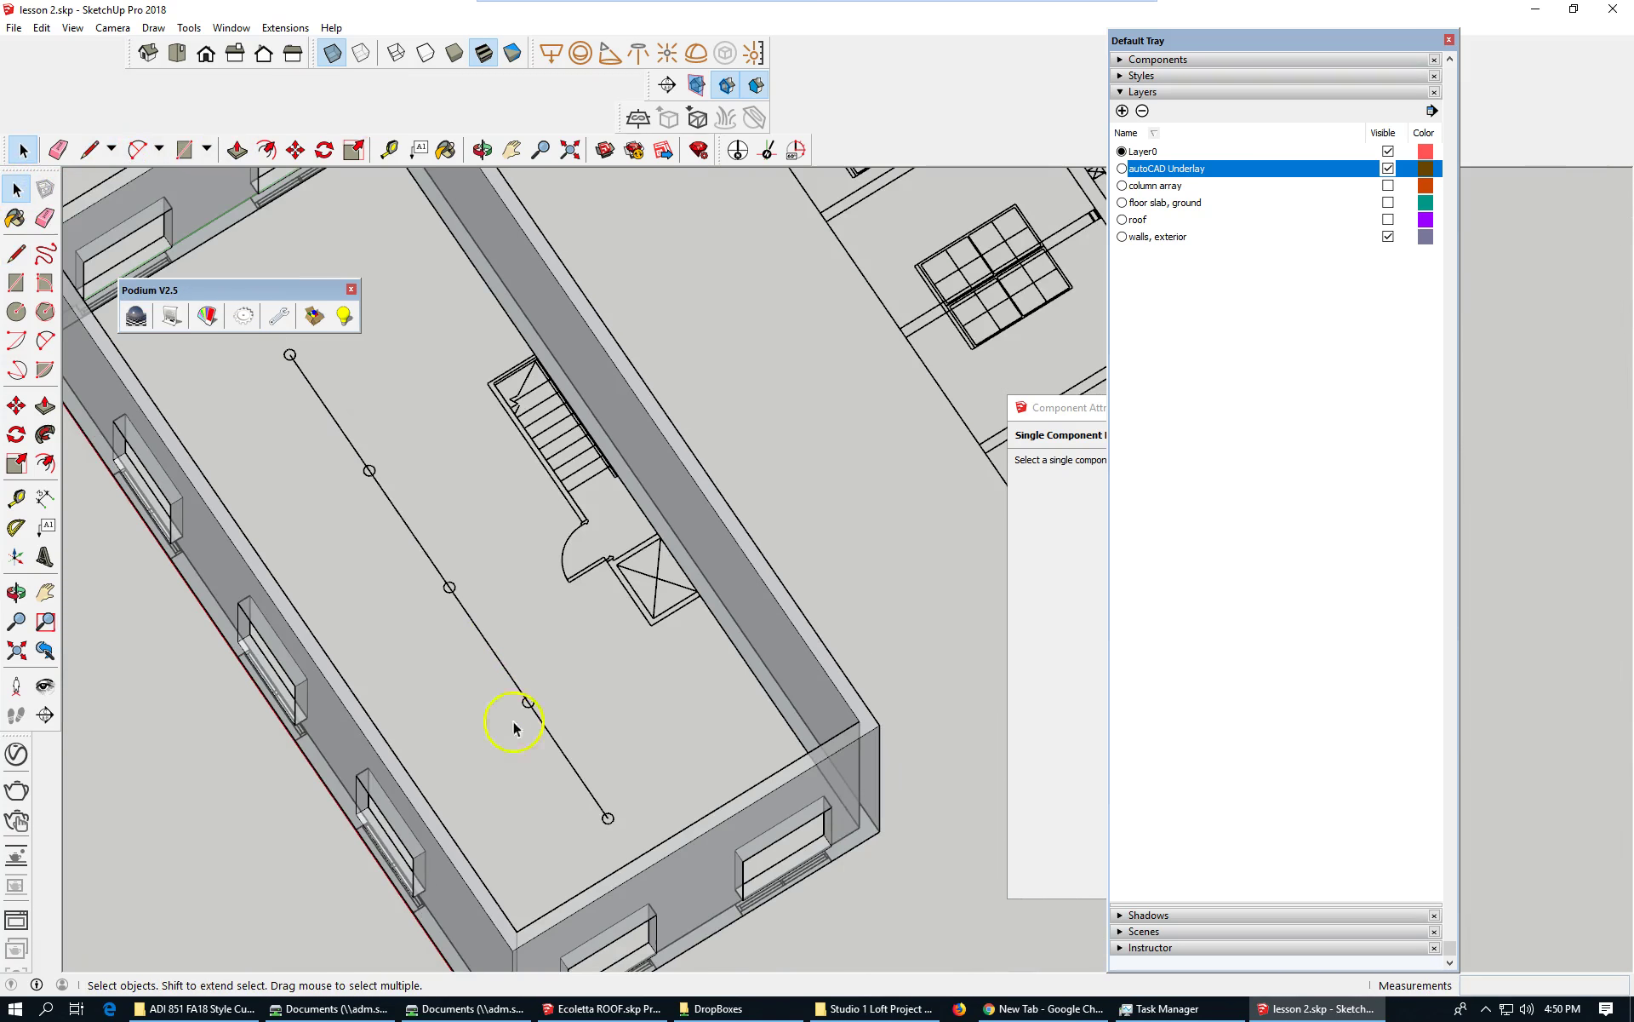
{"action": "left_click", "coordinate": [414, 540]}
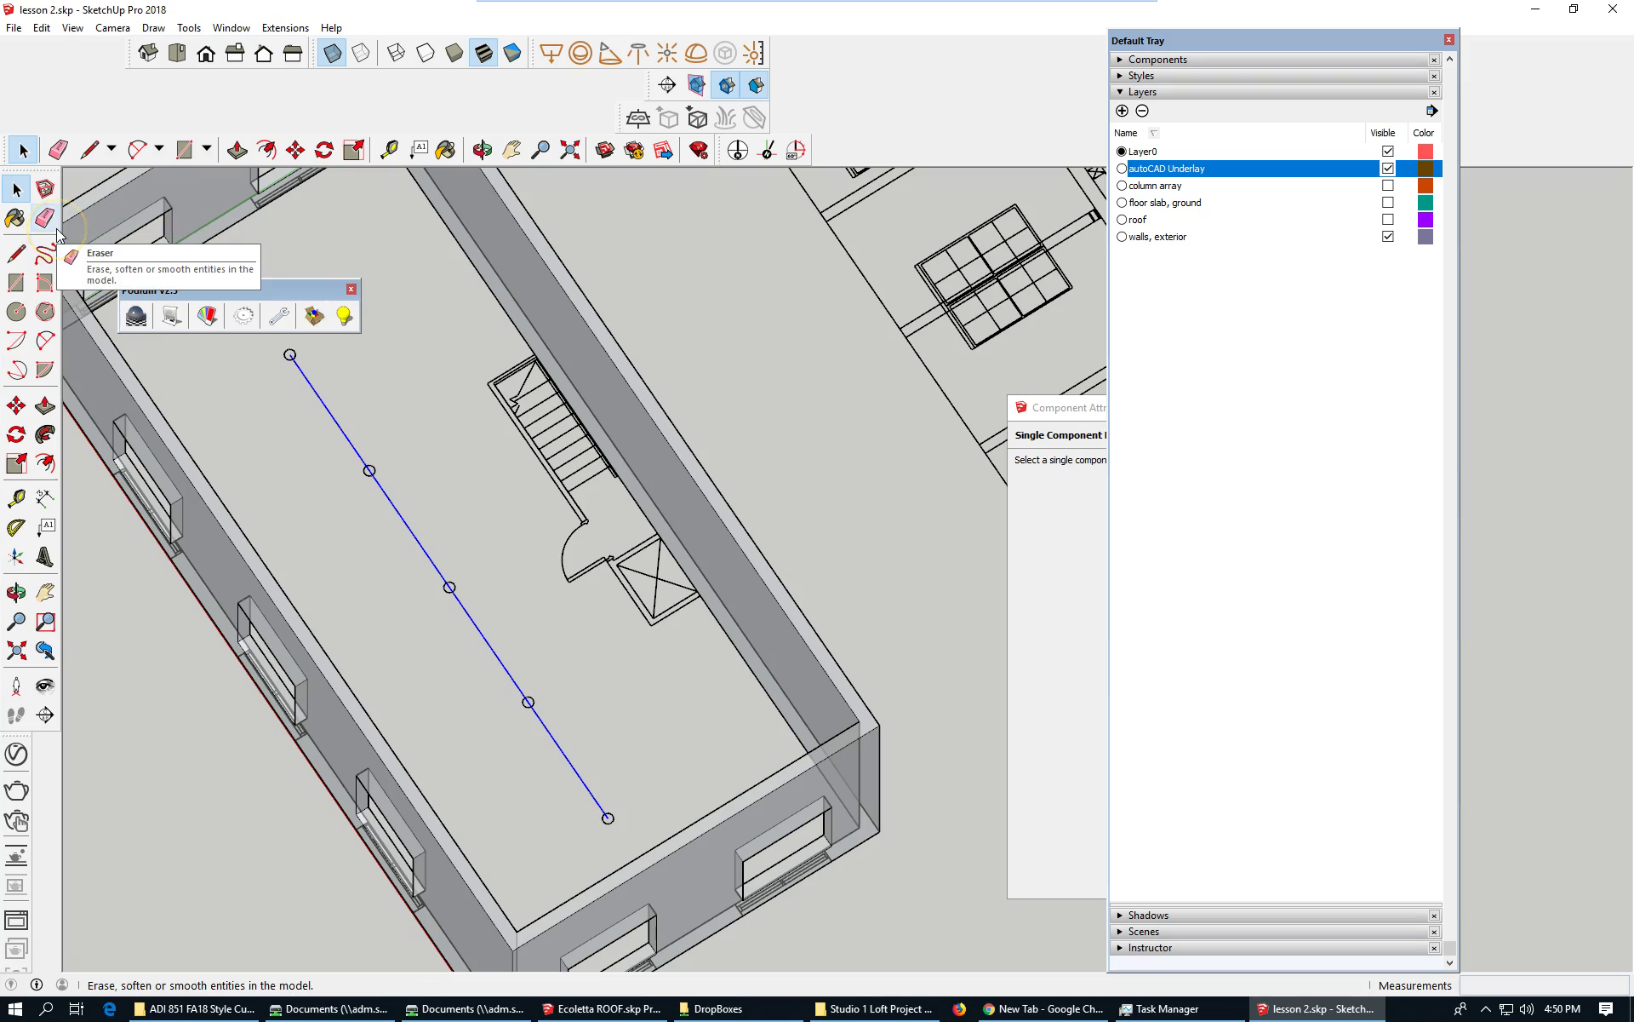
{"action": "left_click", "coordinate": [295, 150]}
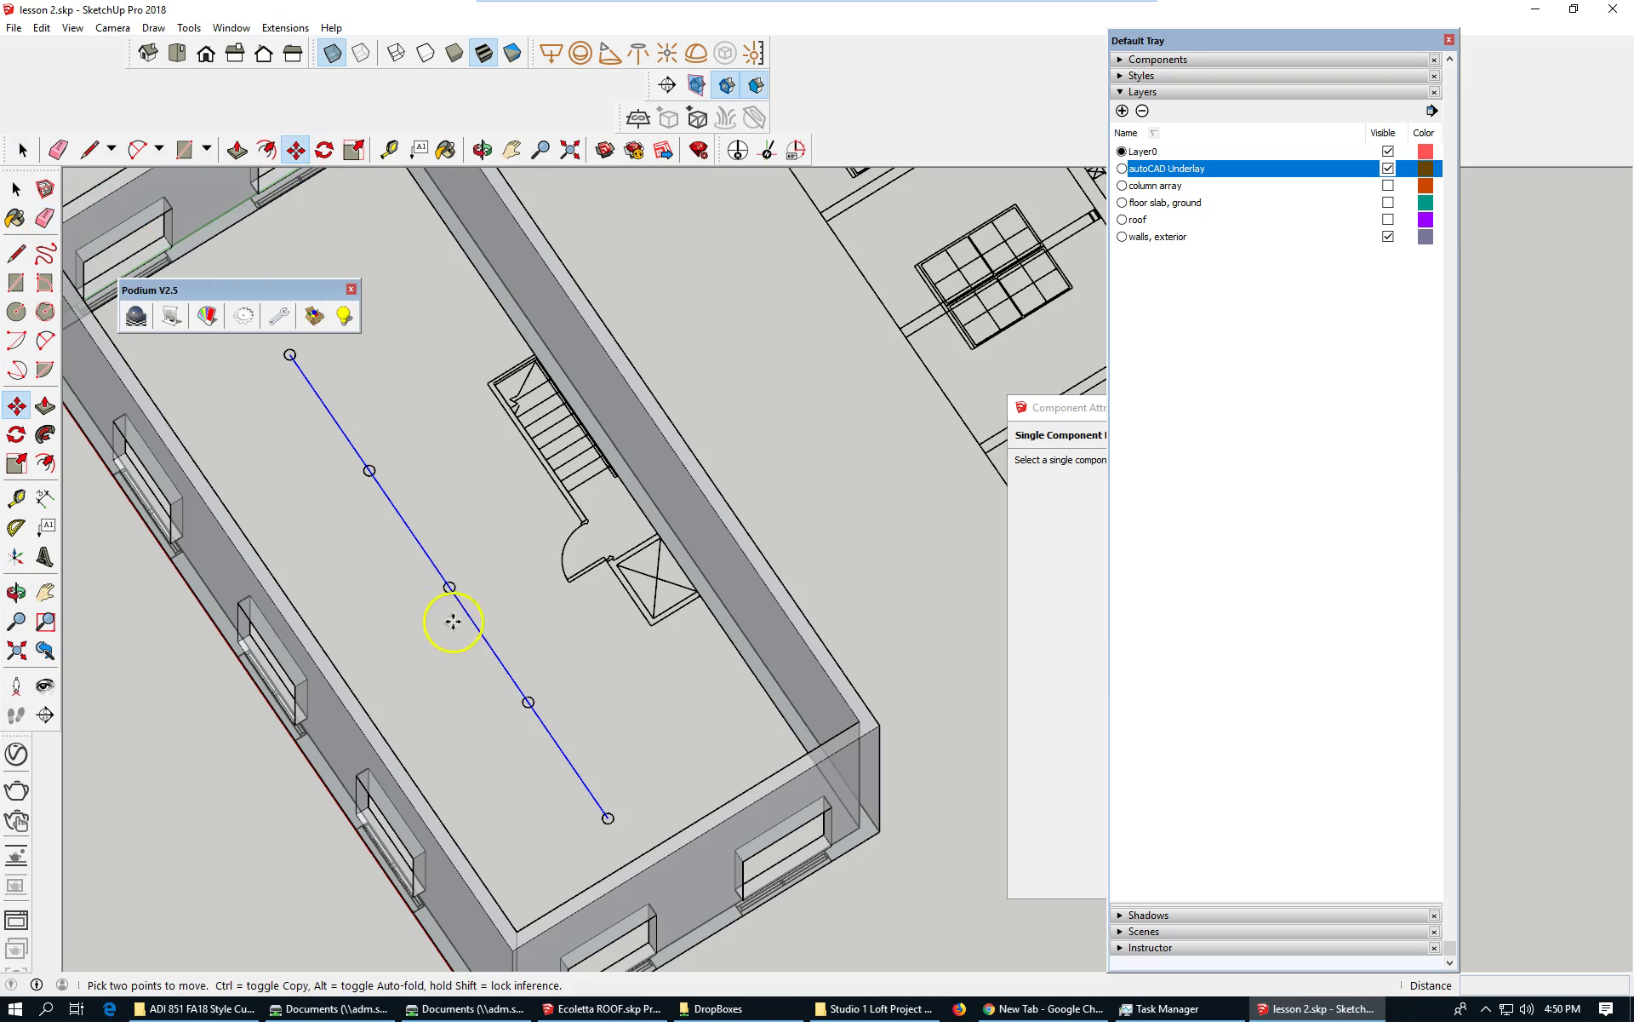
{"action": "left_click", "coordinate": [420, 552]}
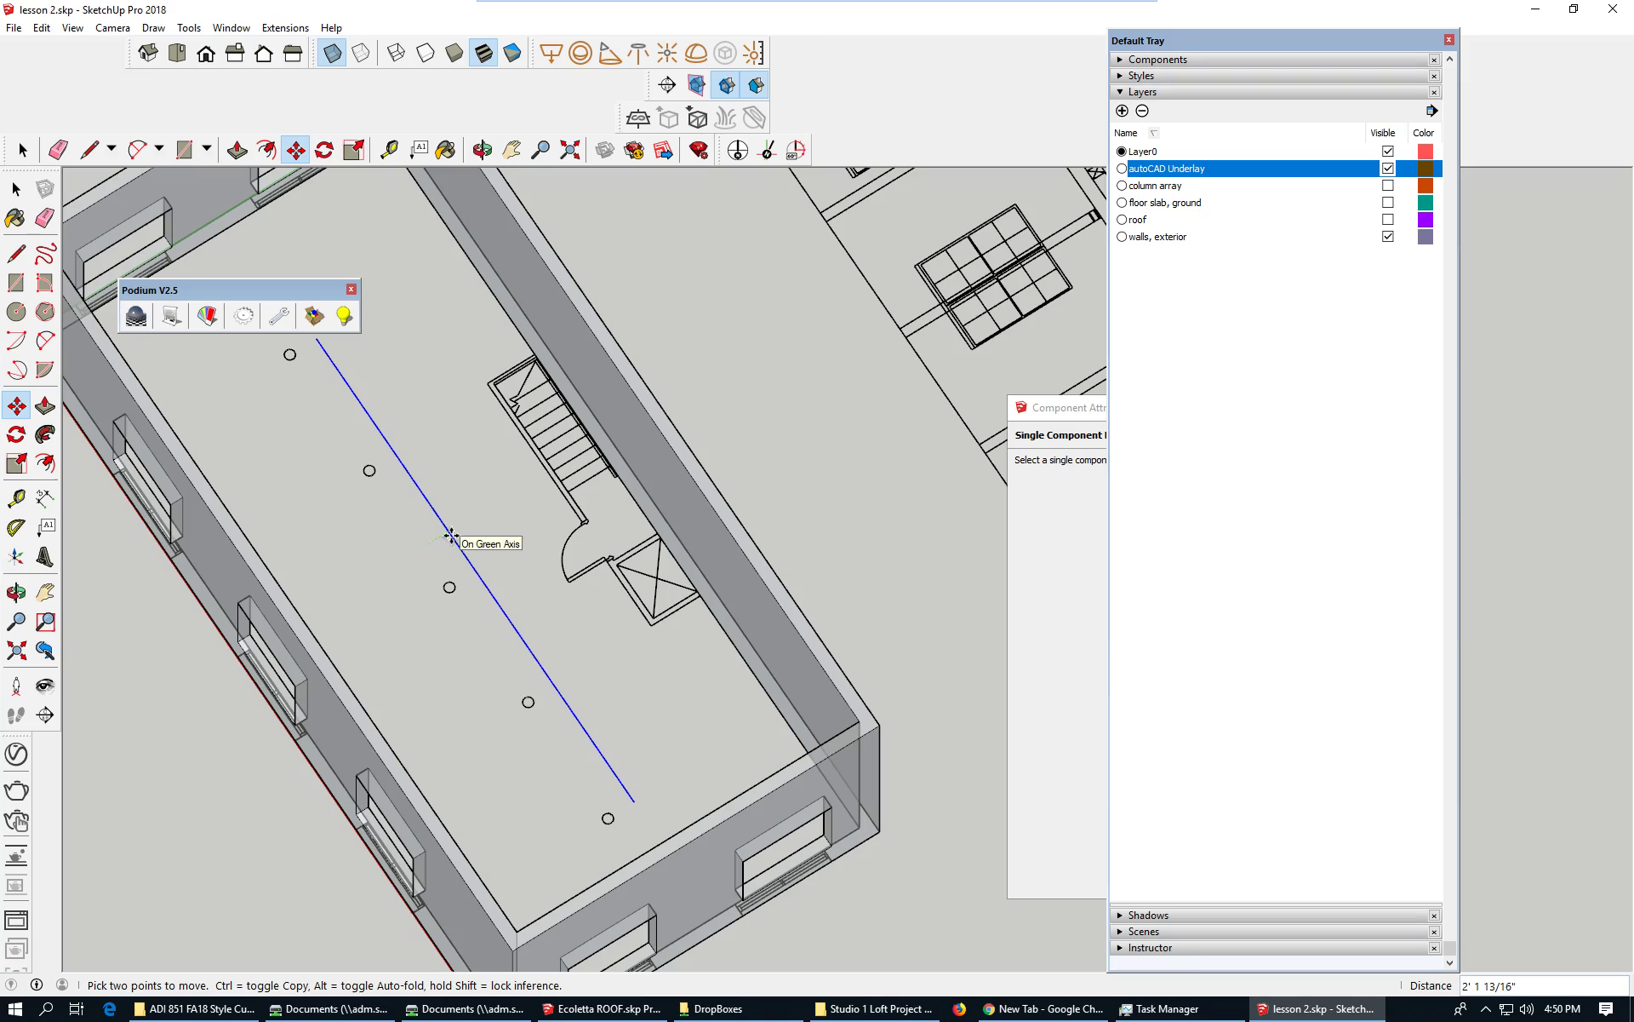
{"action": "type", "text": "6"}
{"action": "key", "text": "Return"}
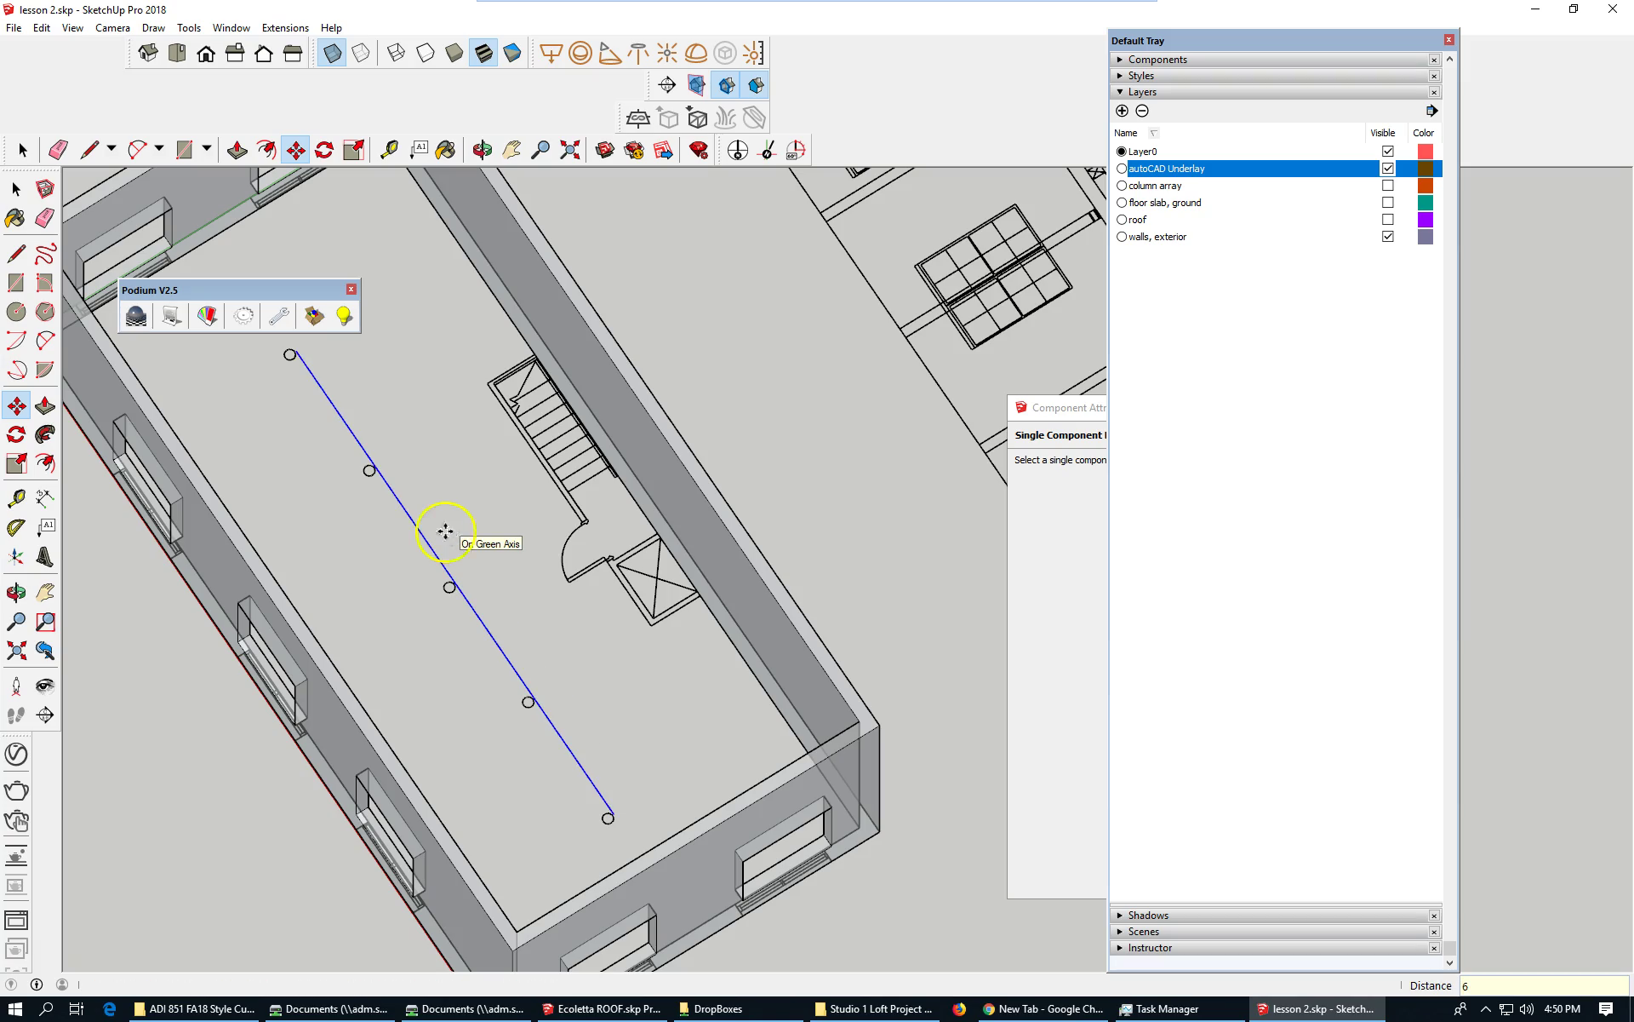
- Copy the moved line 12" along the green axis to the side of the columns away from the stair
{"action": "scroll", "coordinate": [430, 571], "scroll_direction": "up", "scroll_amount": 3}
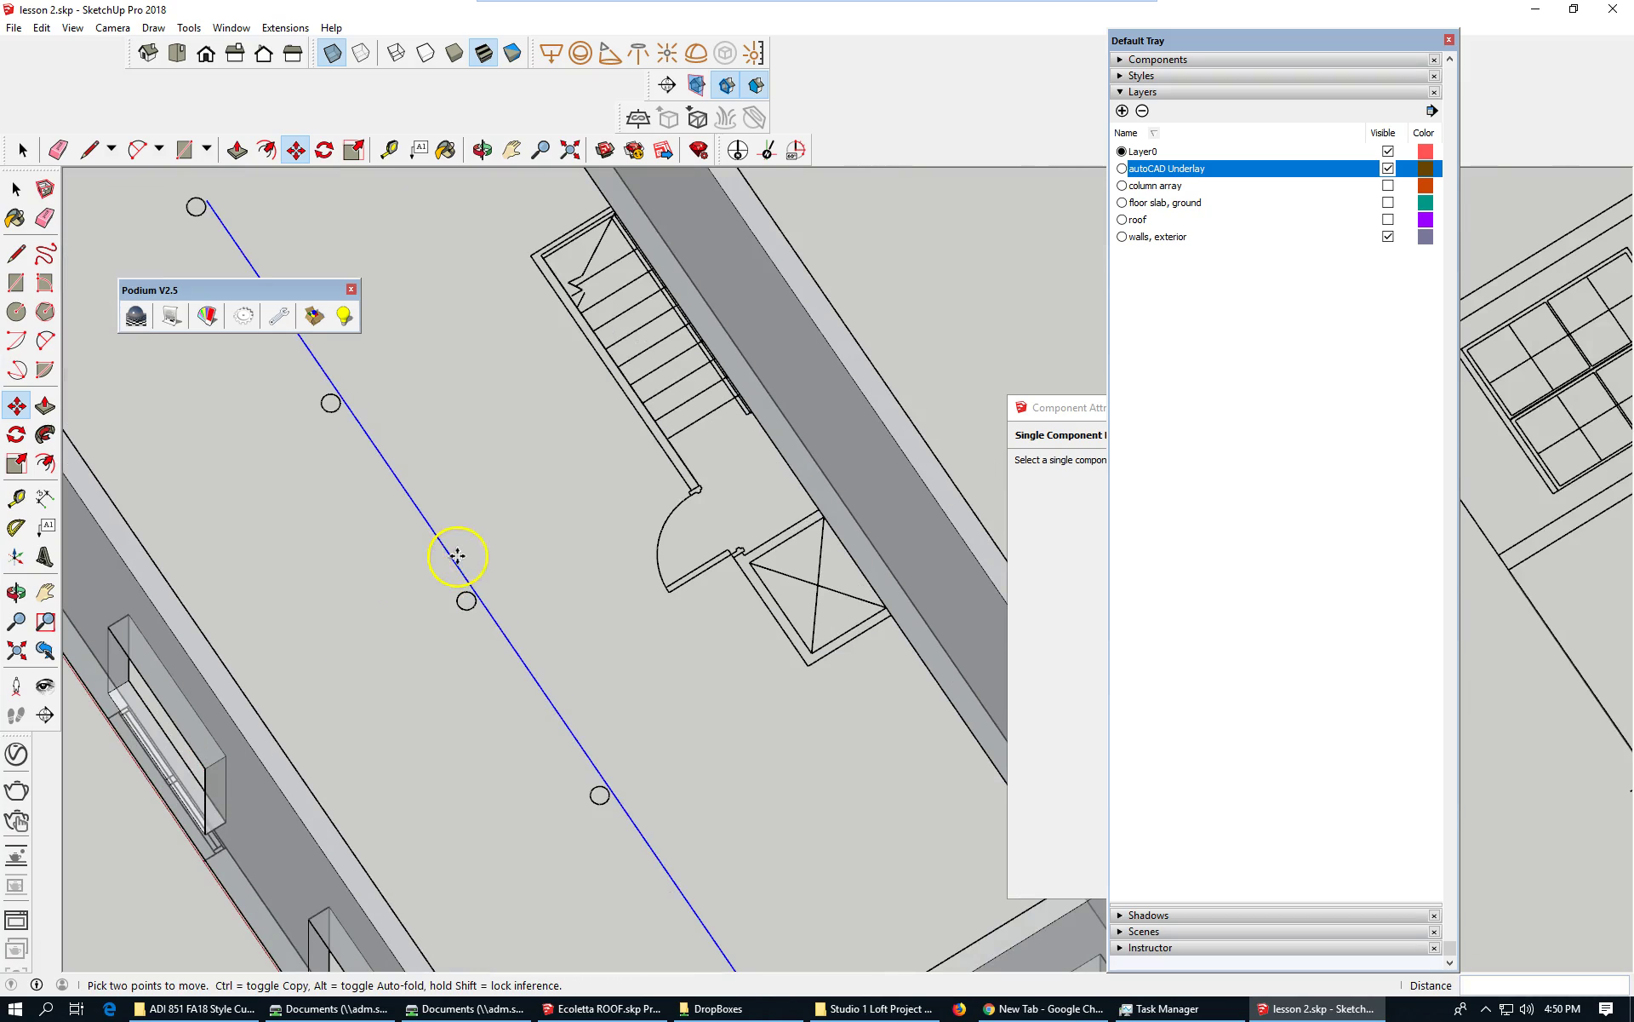
{"action": "left_click", "coordinate": [456, 558]}
{"action": "key", "text": "ctrl"}
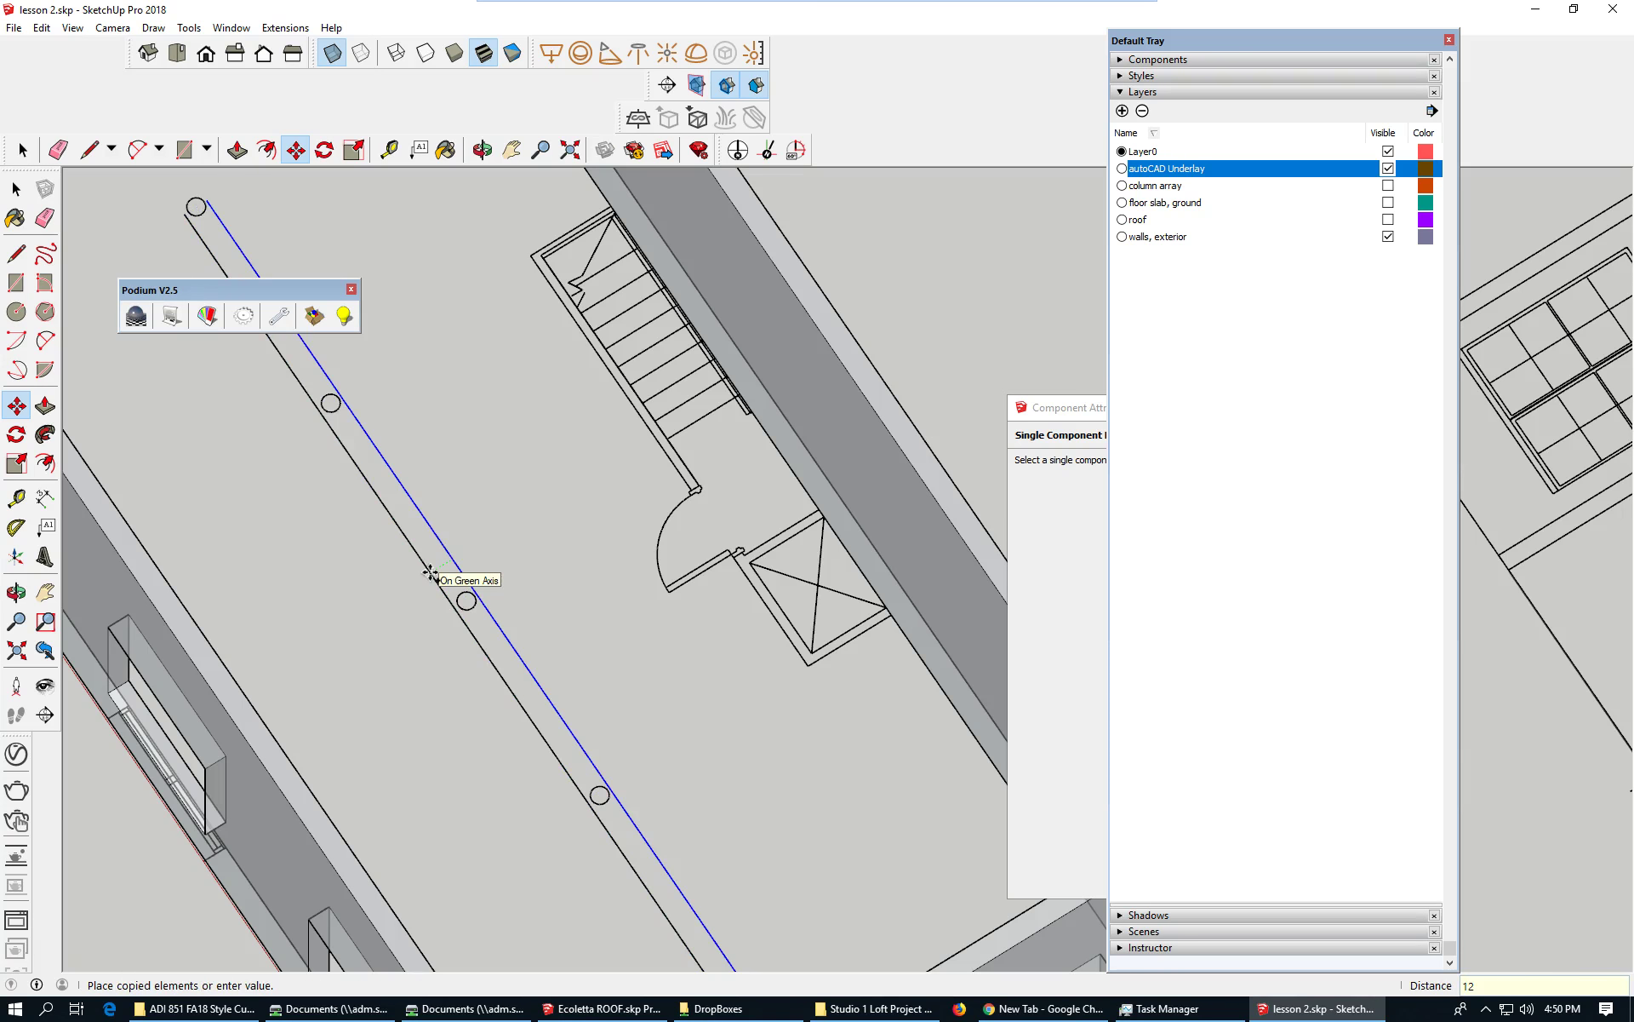
{"action": "key", "text": "Return"}
{"action": "scroll", "coordinate": [493, 600], "scroll_direction": "down", "scroll_amount": 4}
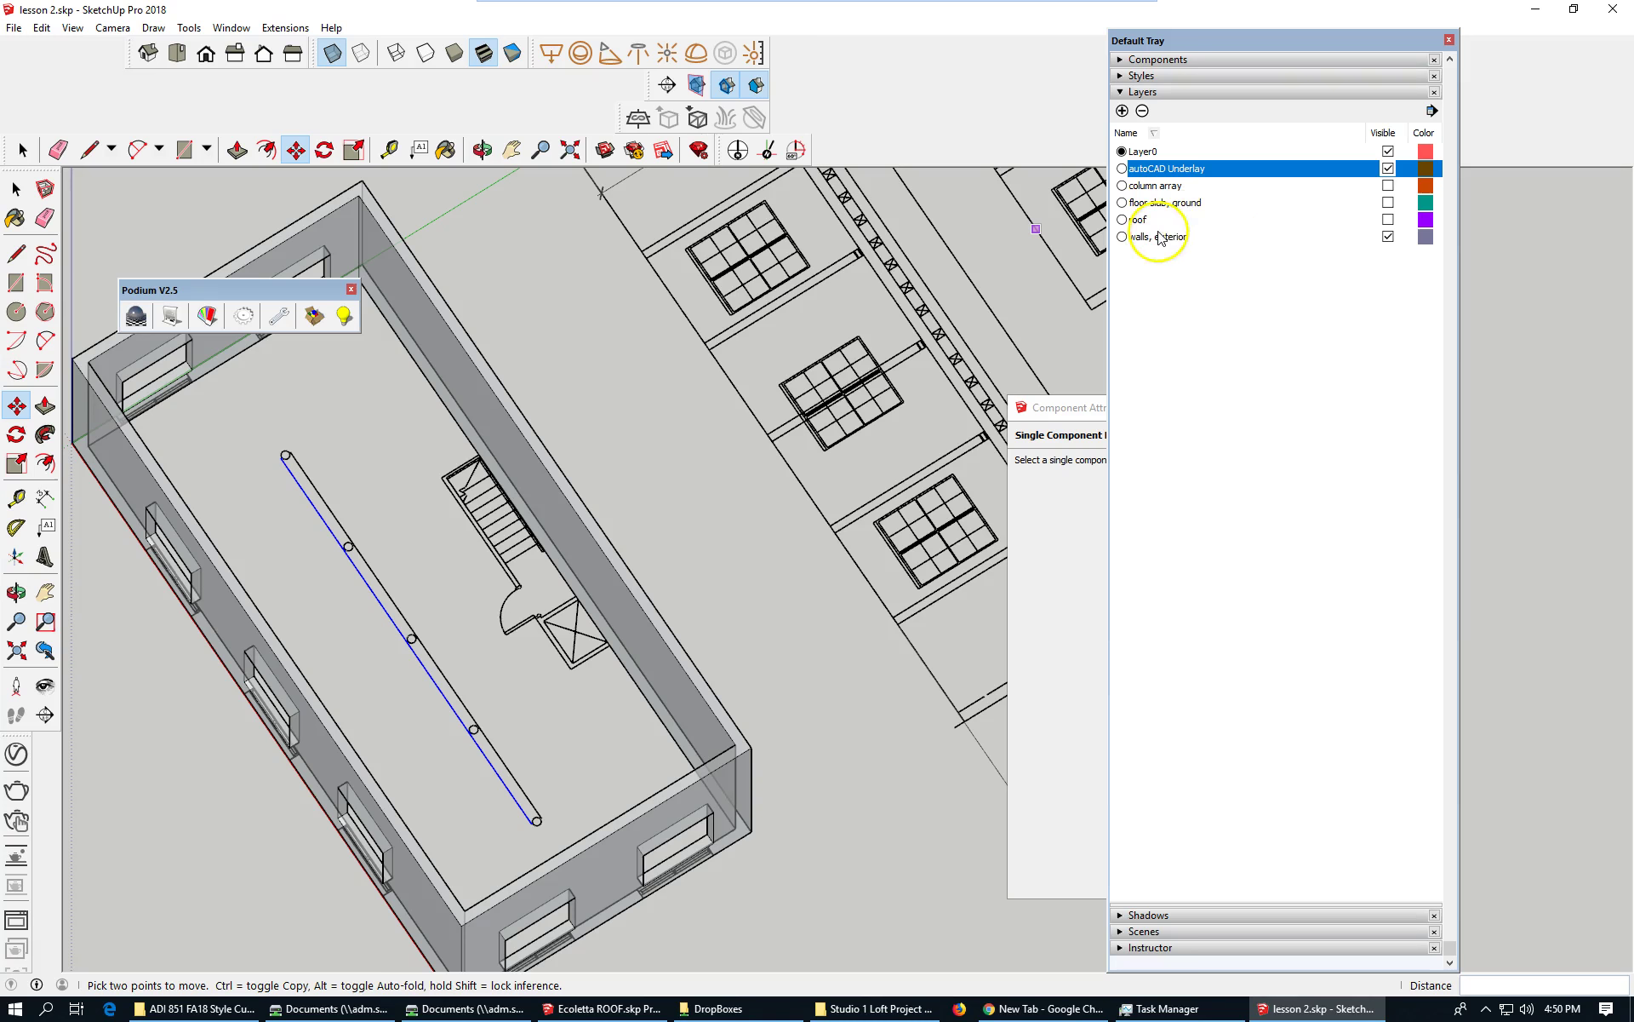
- Hide the autoCAD Underlay layer, leaving the two strip lines within the exterior walls
{"action": "left_click", "coordinate": [1388, 168]}
{"action": "scroll", "coordinate": [593, 700], "scroll_direction": "down", "scroll_amount": 3}
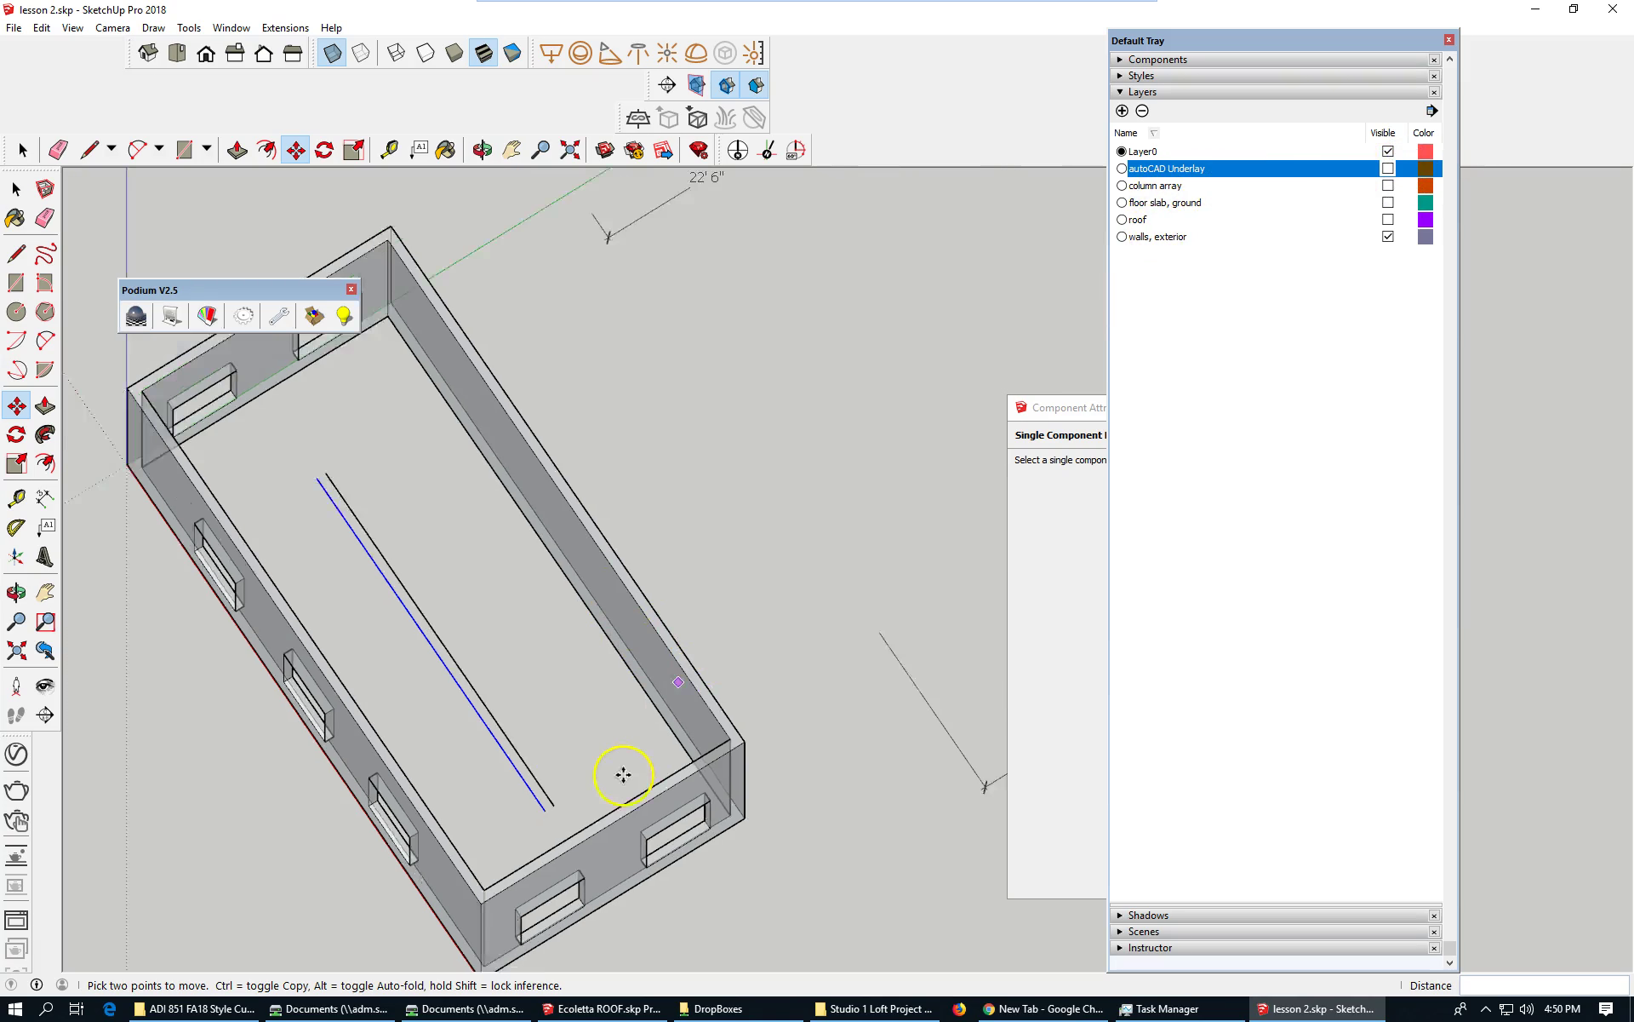
{"action": "scroll", "coordinate": [257, 437], "scroll_direction": "up", "scroll_amount": 2}
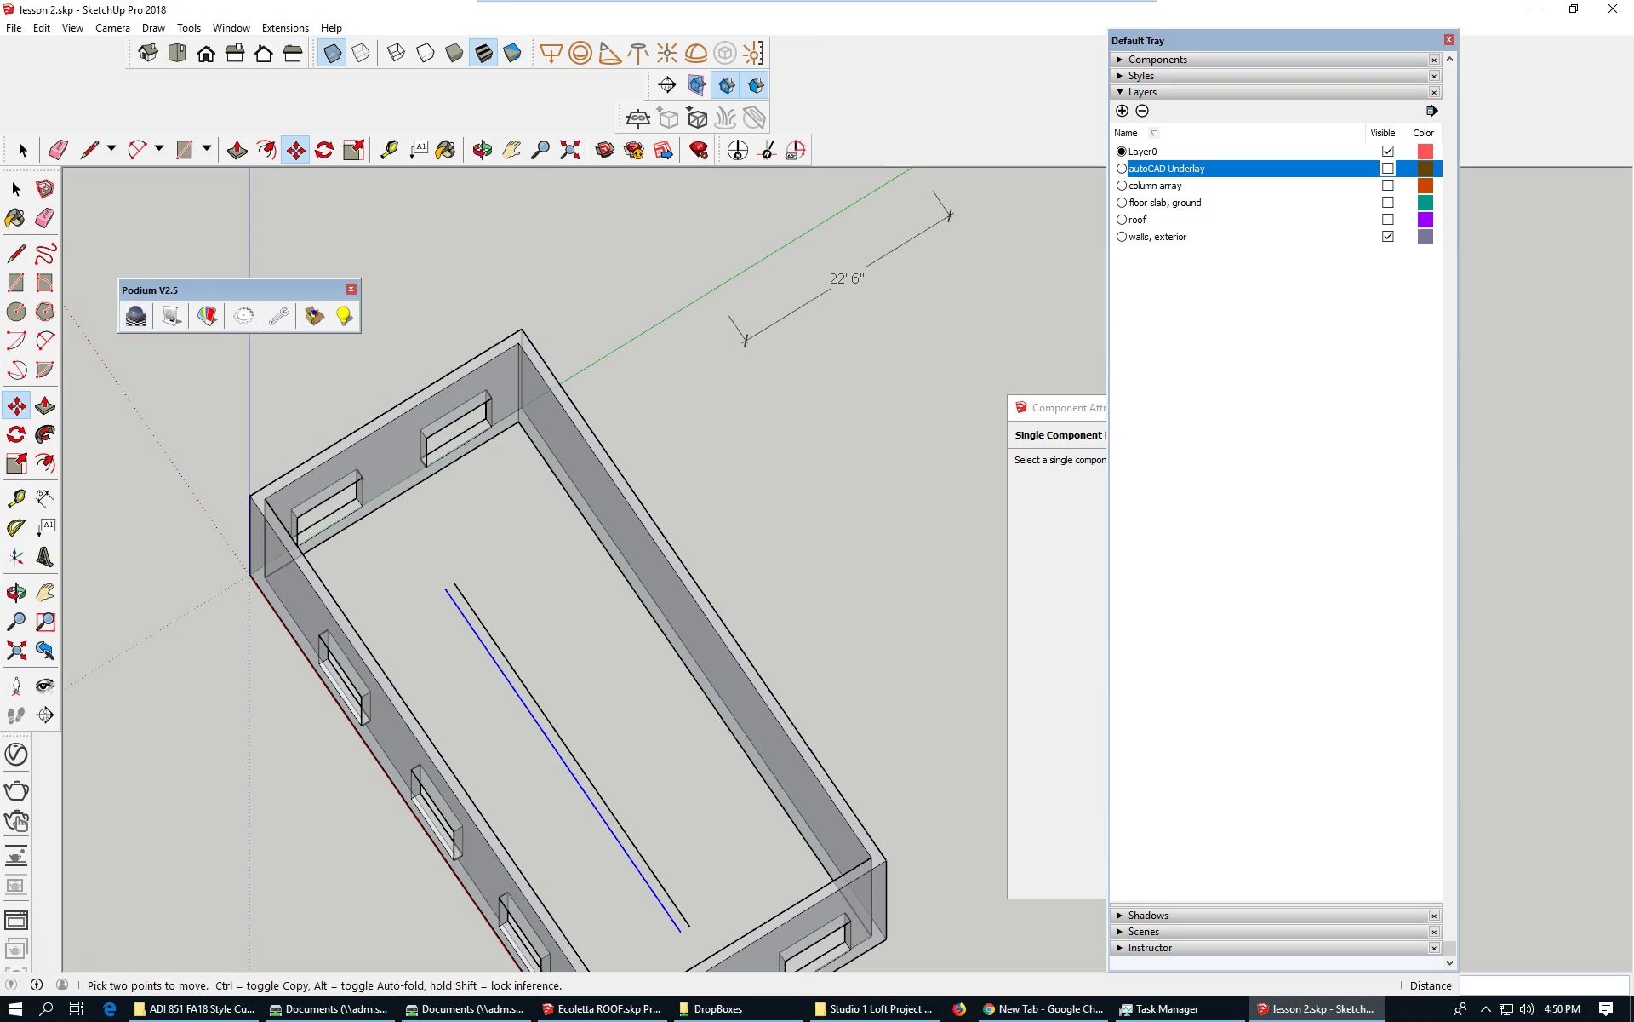
- Extend the line farther from the stair to the nearest end wall, continue 1' along the wall, and join back to the stair-side line
{"action": "left_click", "coordinate": [89, 150]}
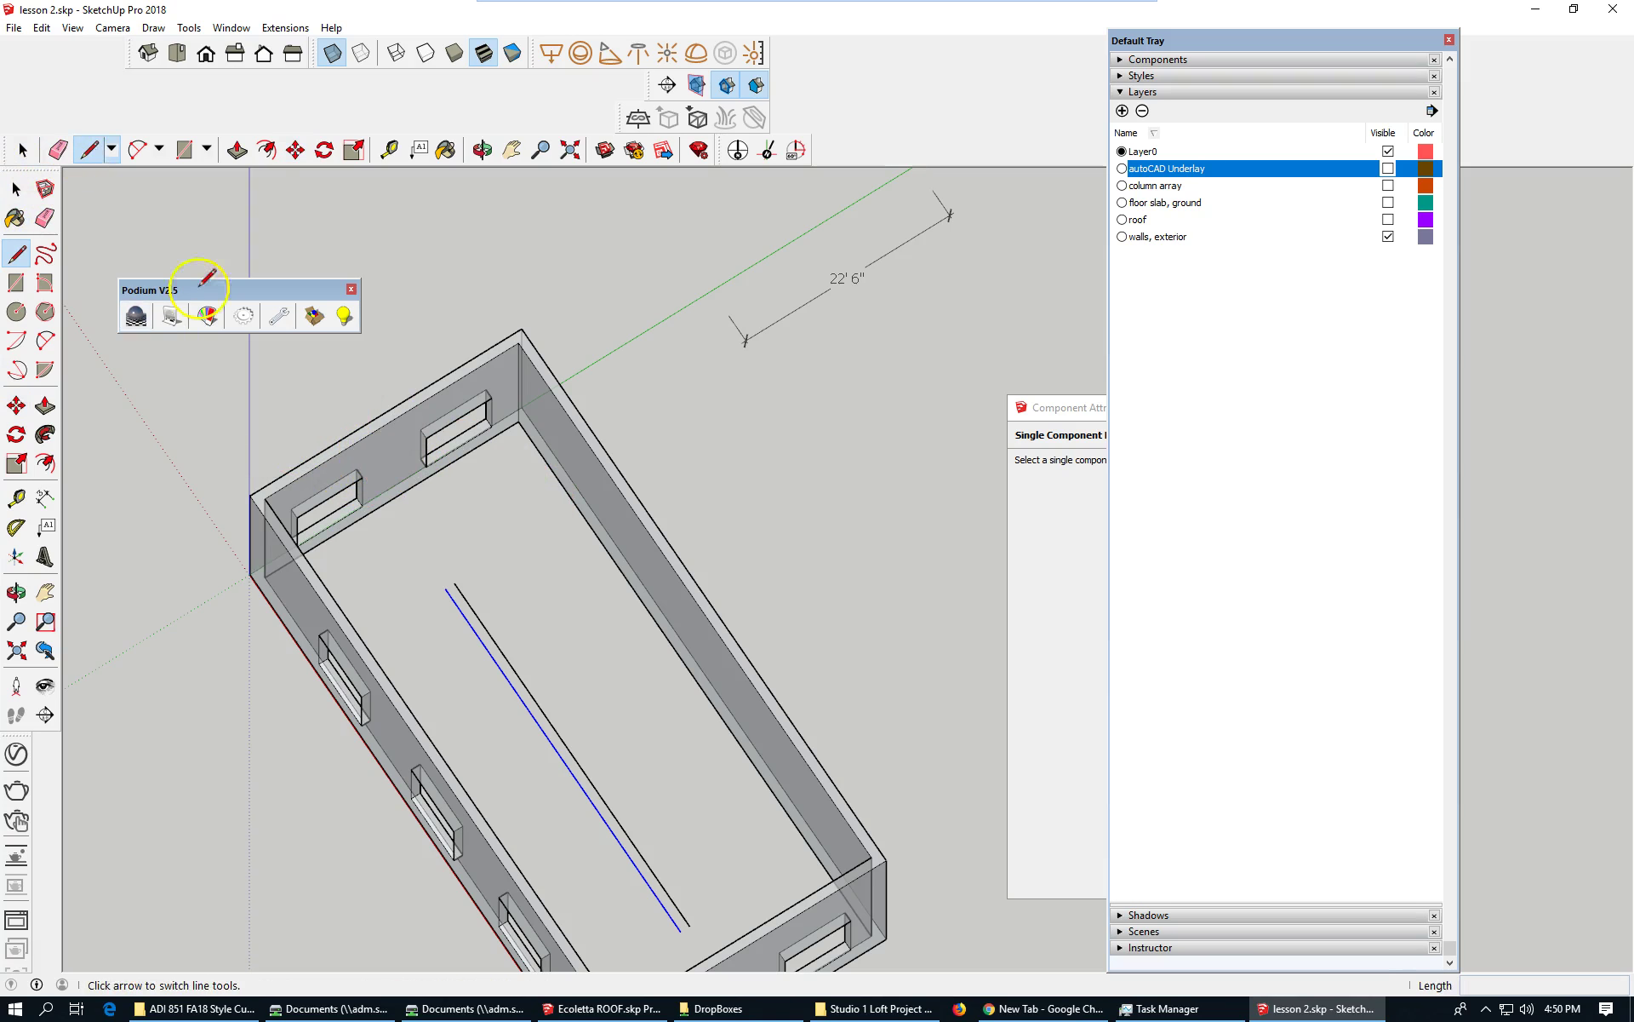
{"action": "scroll", "coordinate": [324, 502], "scroll_direction": "up", "scroll_amount": 2}
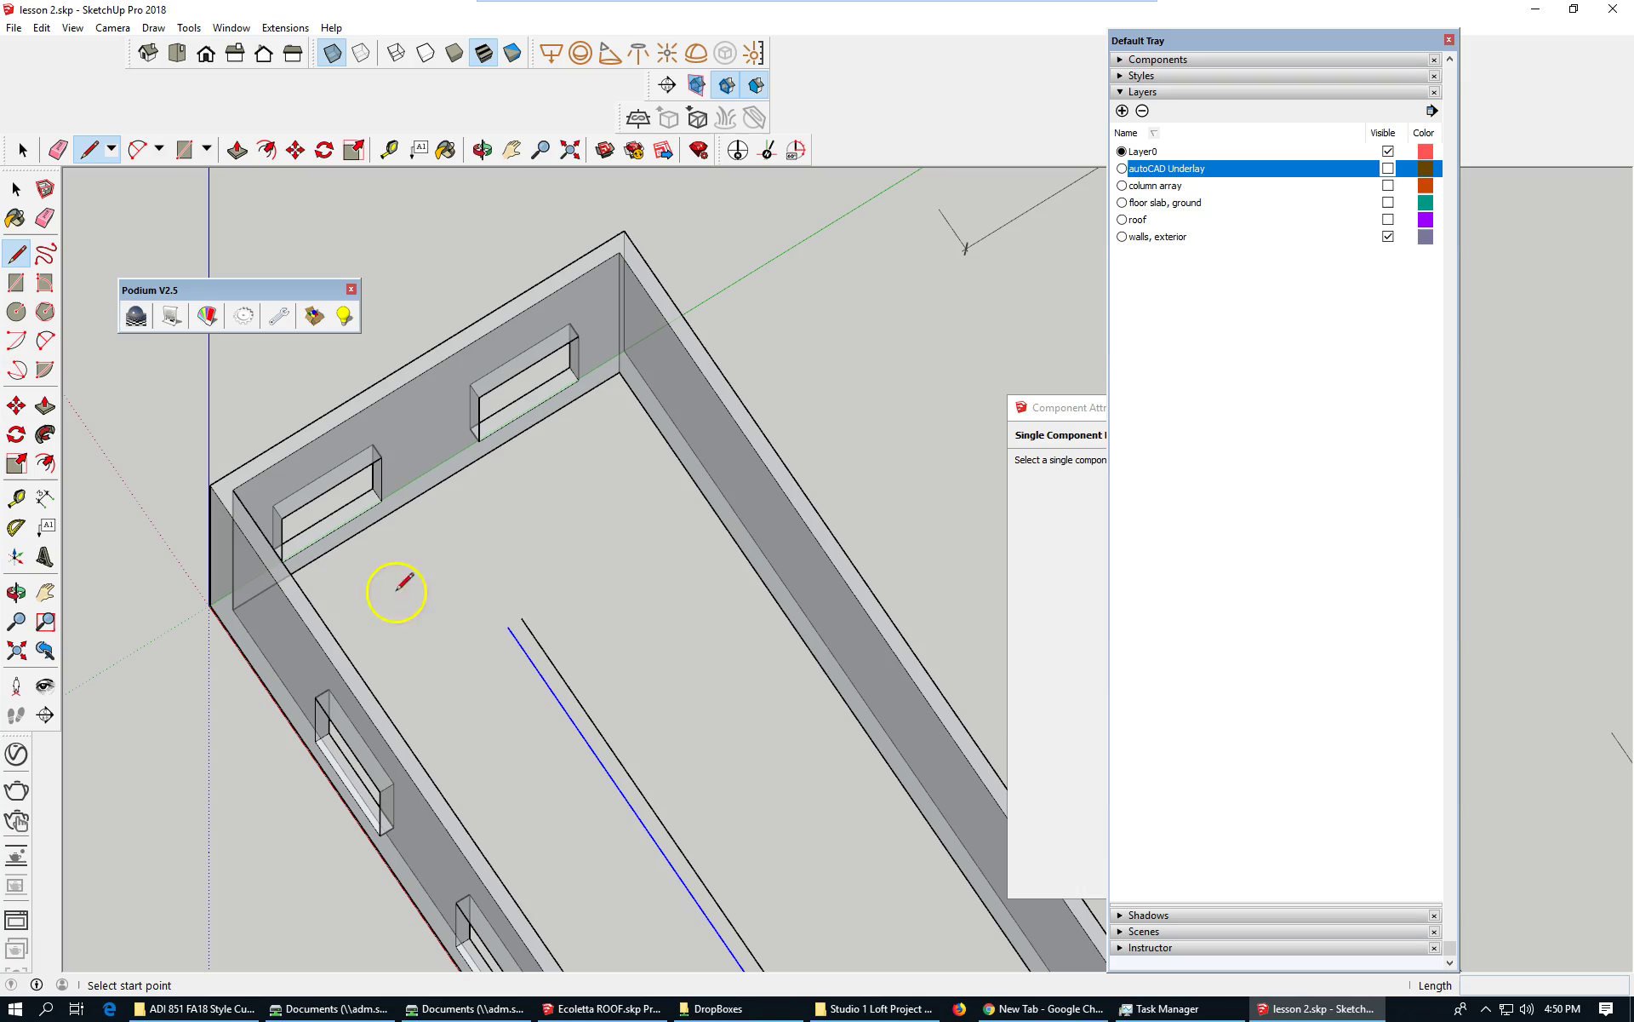
{"action": "left_click", "coordinate": [507, 627]}
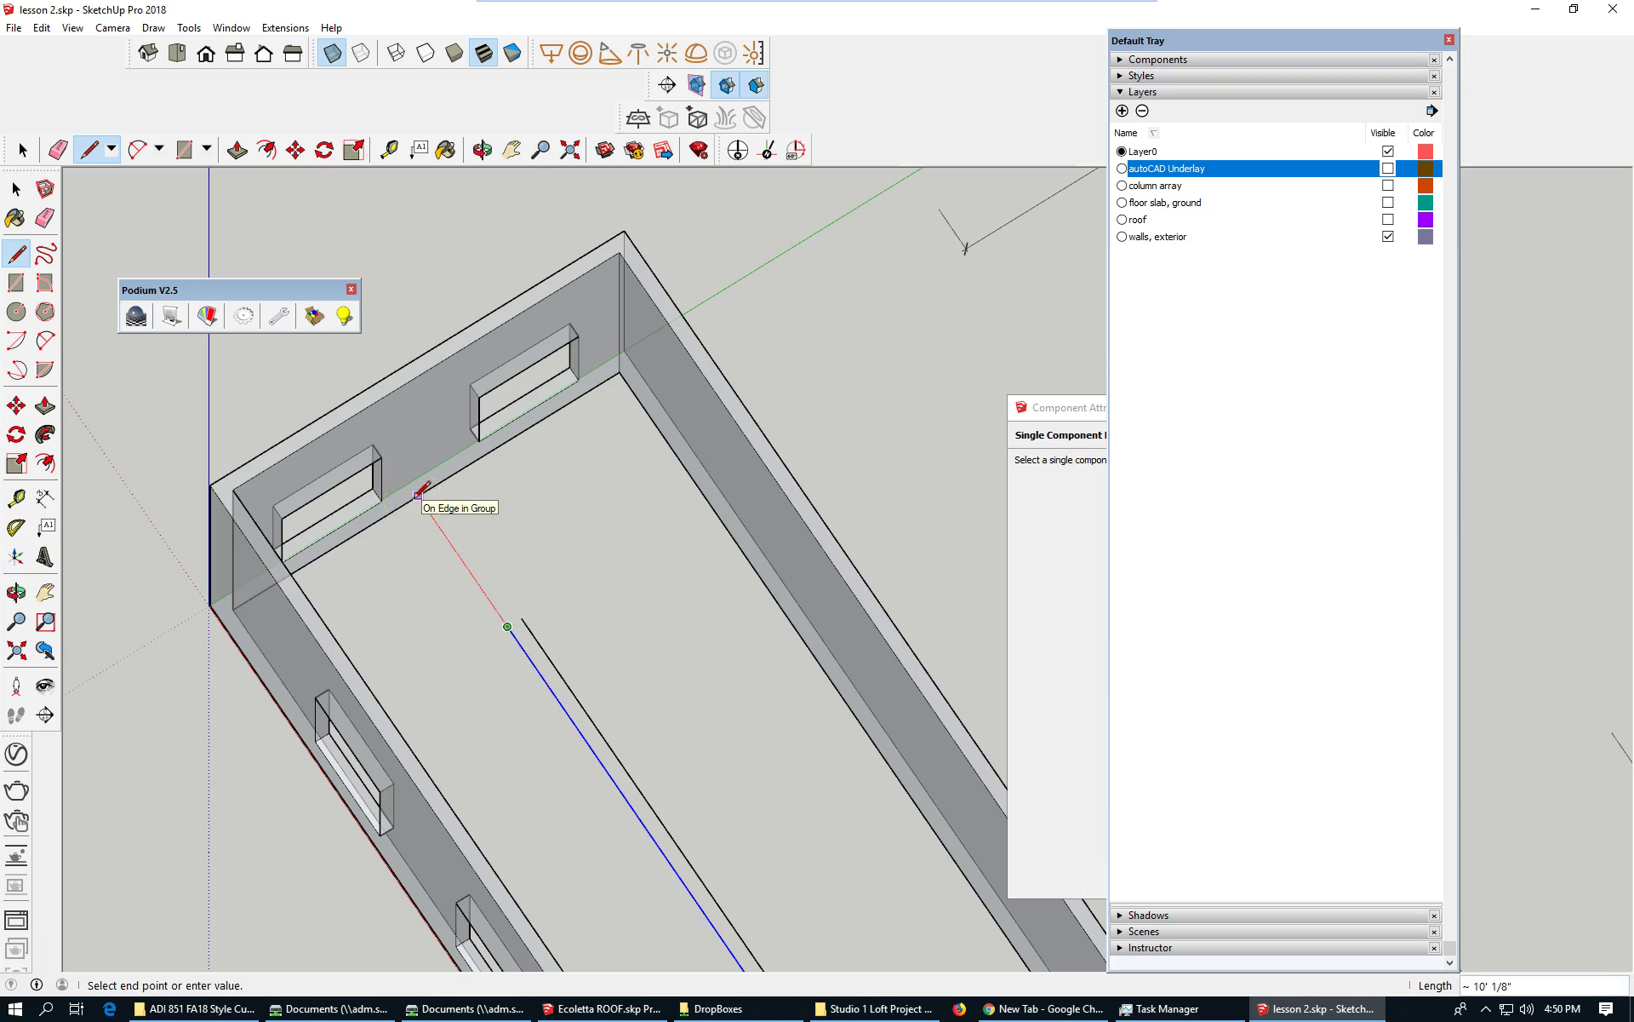
{"action": "left_click", "coordinate": [418, 494]}
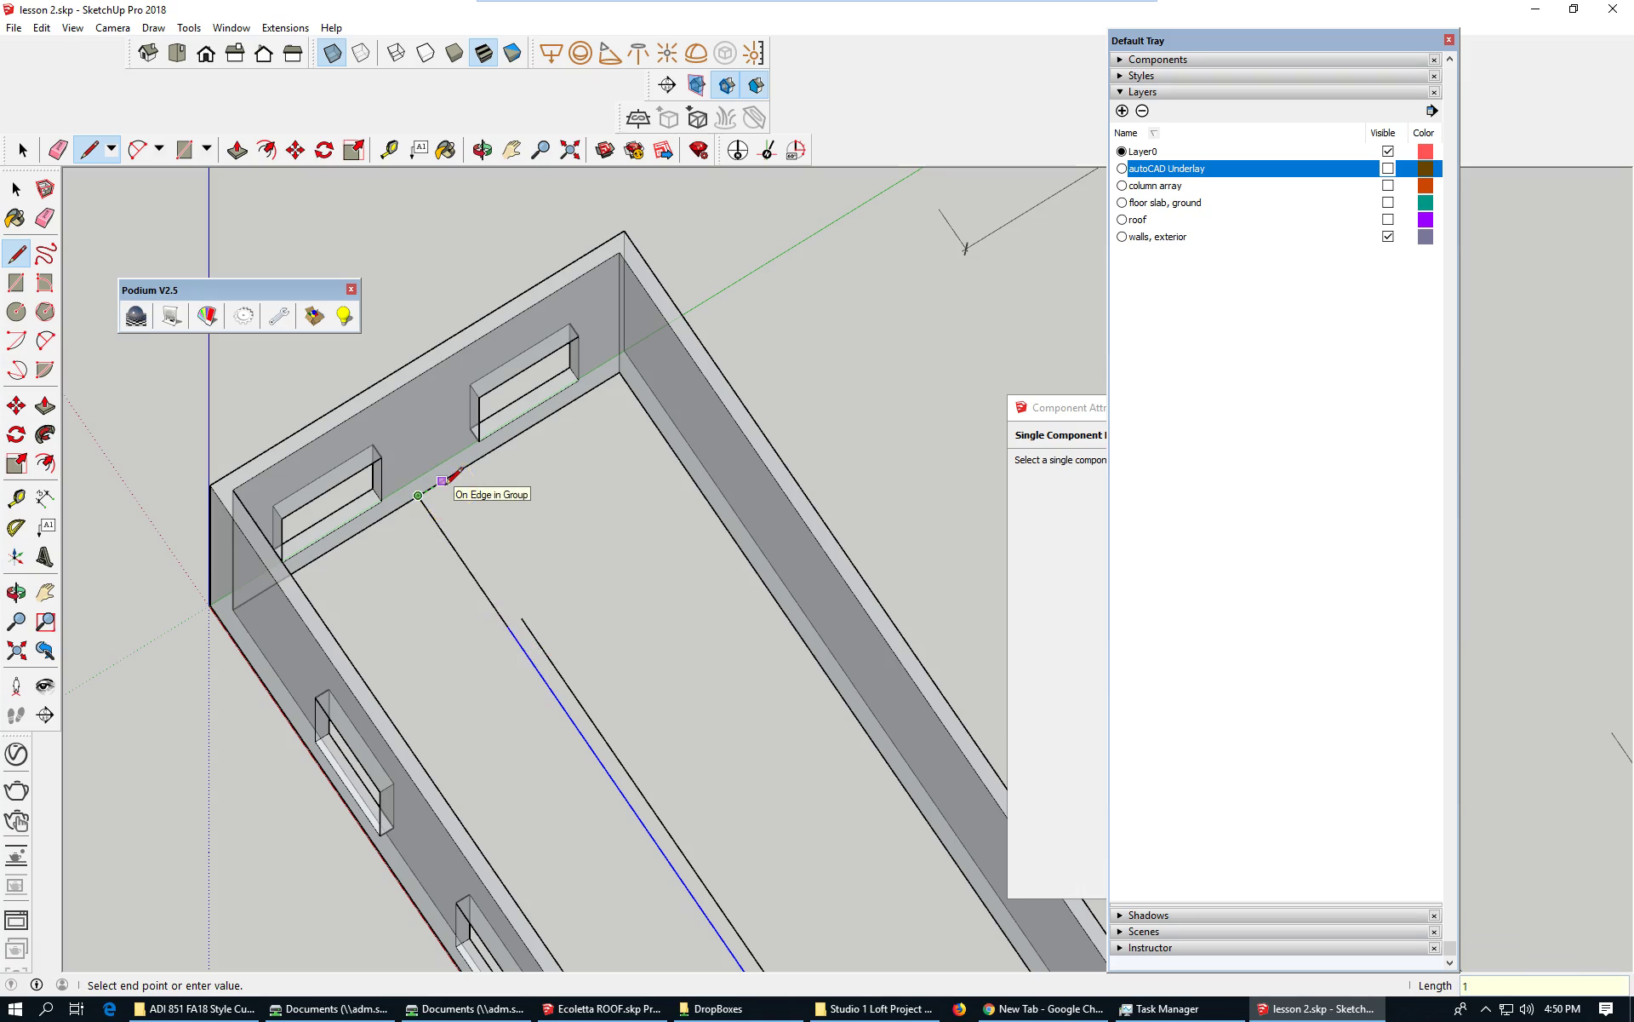
{"action": "left_click", "coordinate": [446, 482]}
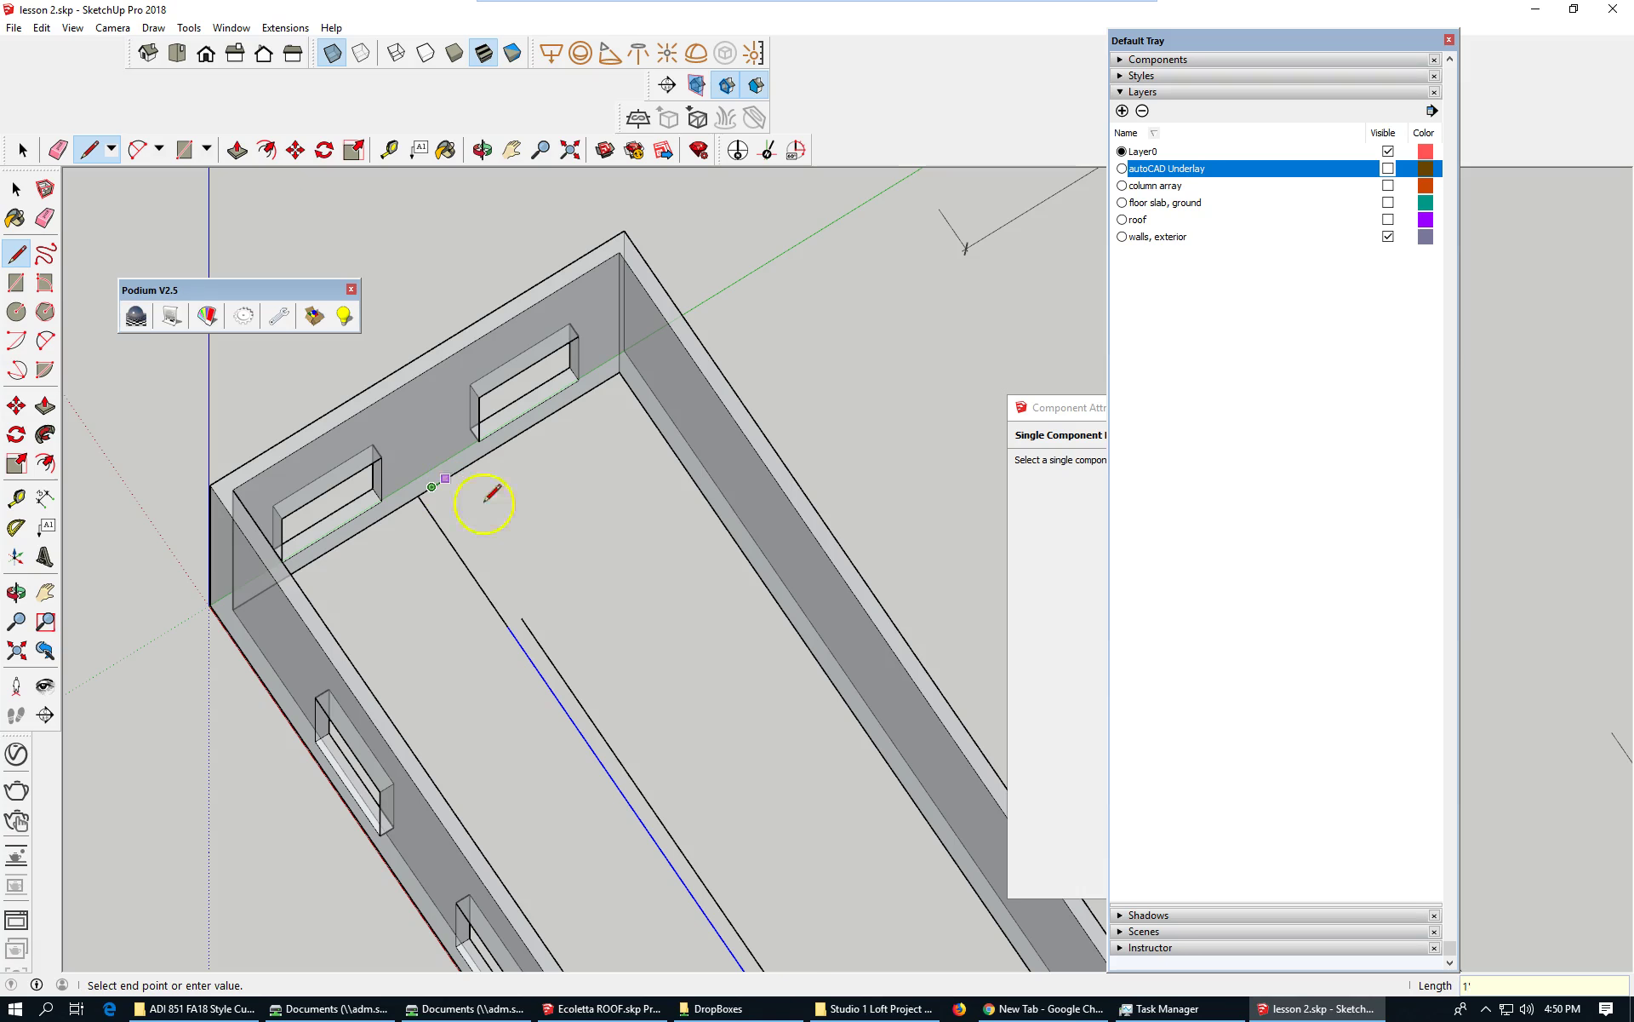
{"action": "left_click", "coordinate": [521, 617]}
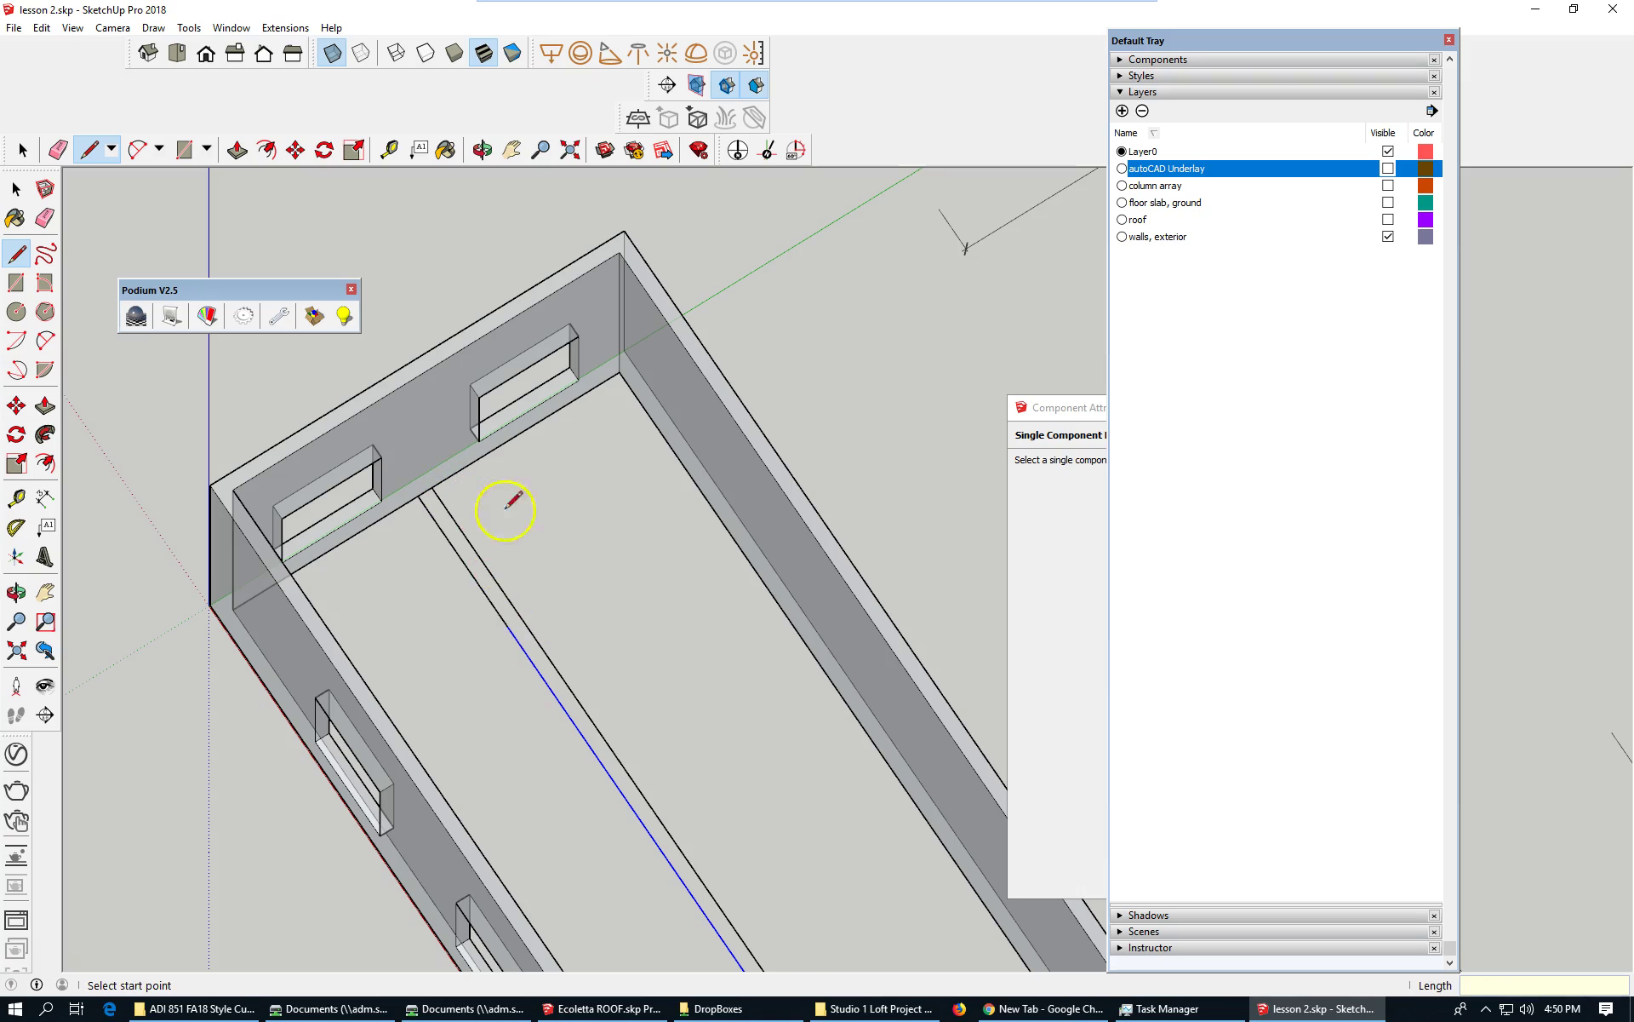
- Extend the strip line farther from the stair to the opposite end wall, continue along that wall, and join back to the stair-side line
{"action": "scroll", "coordinate": [432, 343], "scroll_direction": "down", "scroll_amount": 2}
{"action": "middle_click_drag", "start_coordinate": [540, 602], "coordinate": [732, 375]}
{"action": "scroll", "coordinate": [30, 421], "scroll_direction": "down", "scroll_amount": 1}
{"action": "middle_click_drag", "start_coordinate": [550, 650], "coordinate": [1178, 922]}
{"action": "scroll", "coordinate": [255, 604], "scroll_direction": "down", "scroll_amount": 1}
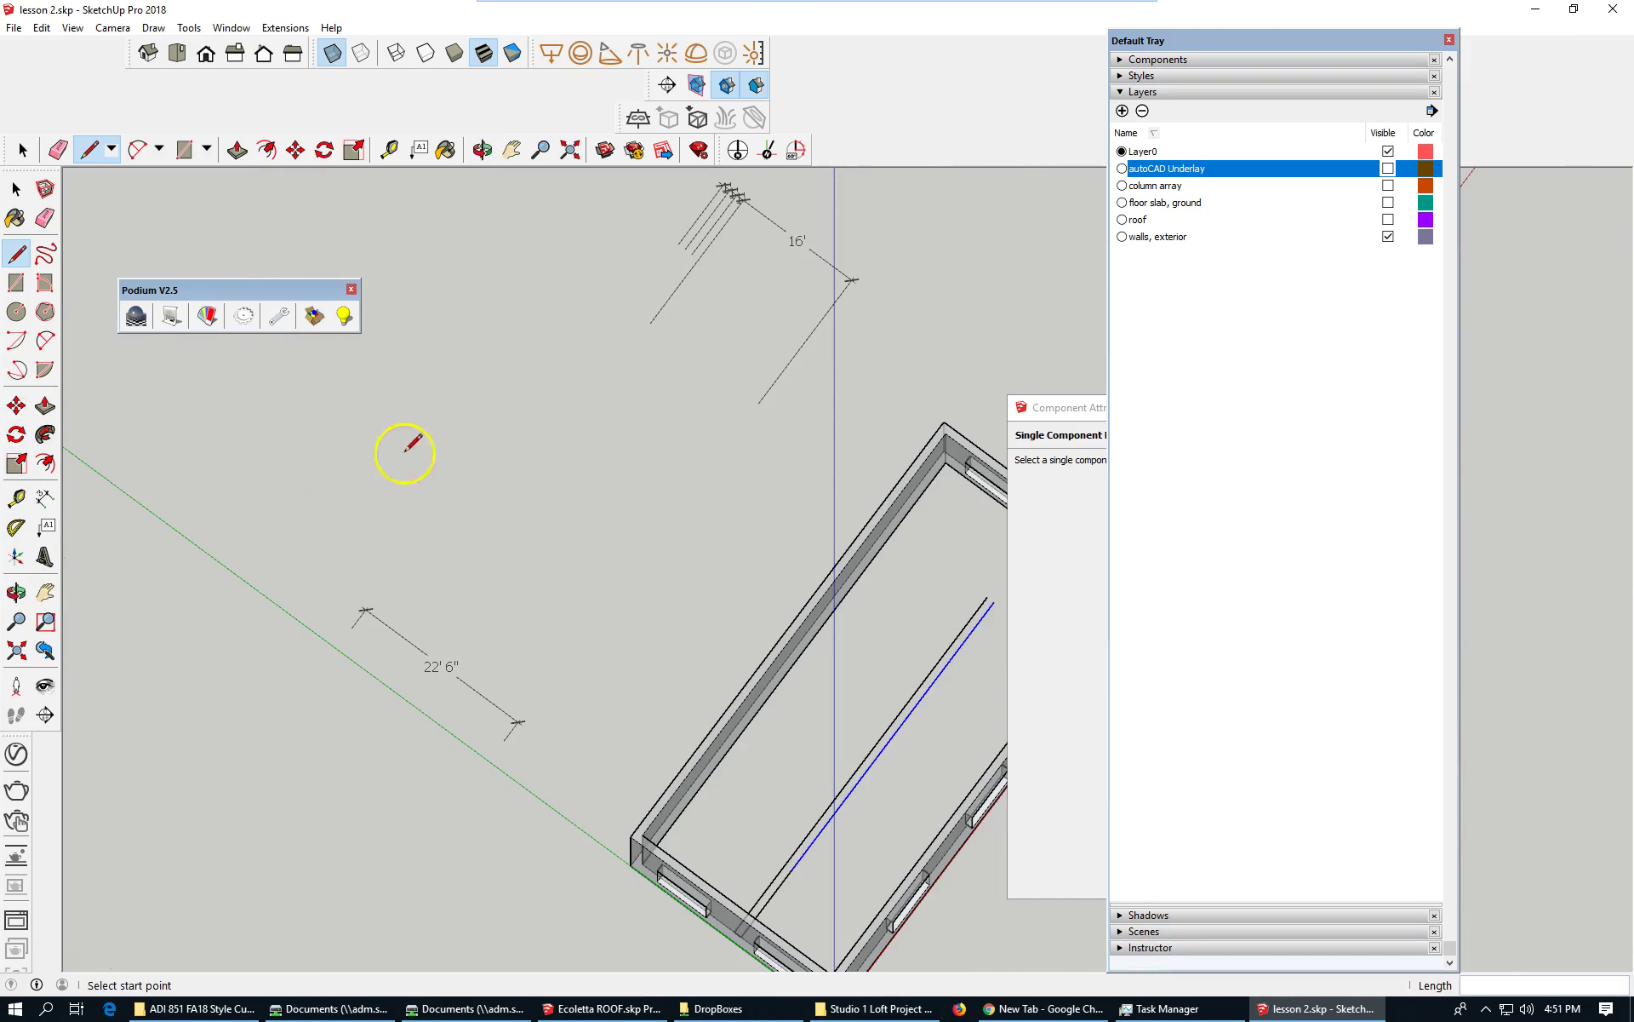
{"action": "scroll", "coordinate": [123, 371], "scroll_direction": "down", "scroll_amount": 2}
{"action": "scroll", "coordinate": [630, 490], "scroll_direction": "down", "scroll_amount": 2}
{"action": "scroll", "coordinate": [651, 498], "scroll_direction": "up", "scroll_amount": 4}
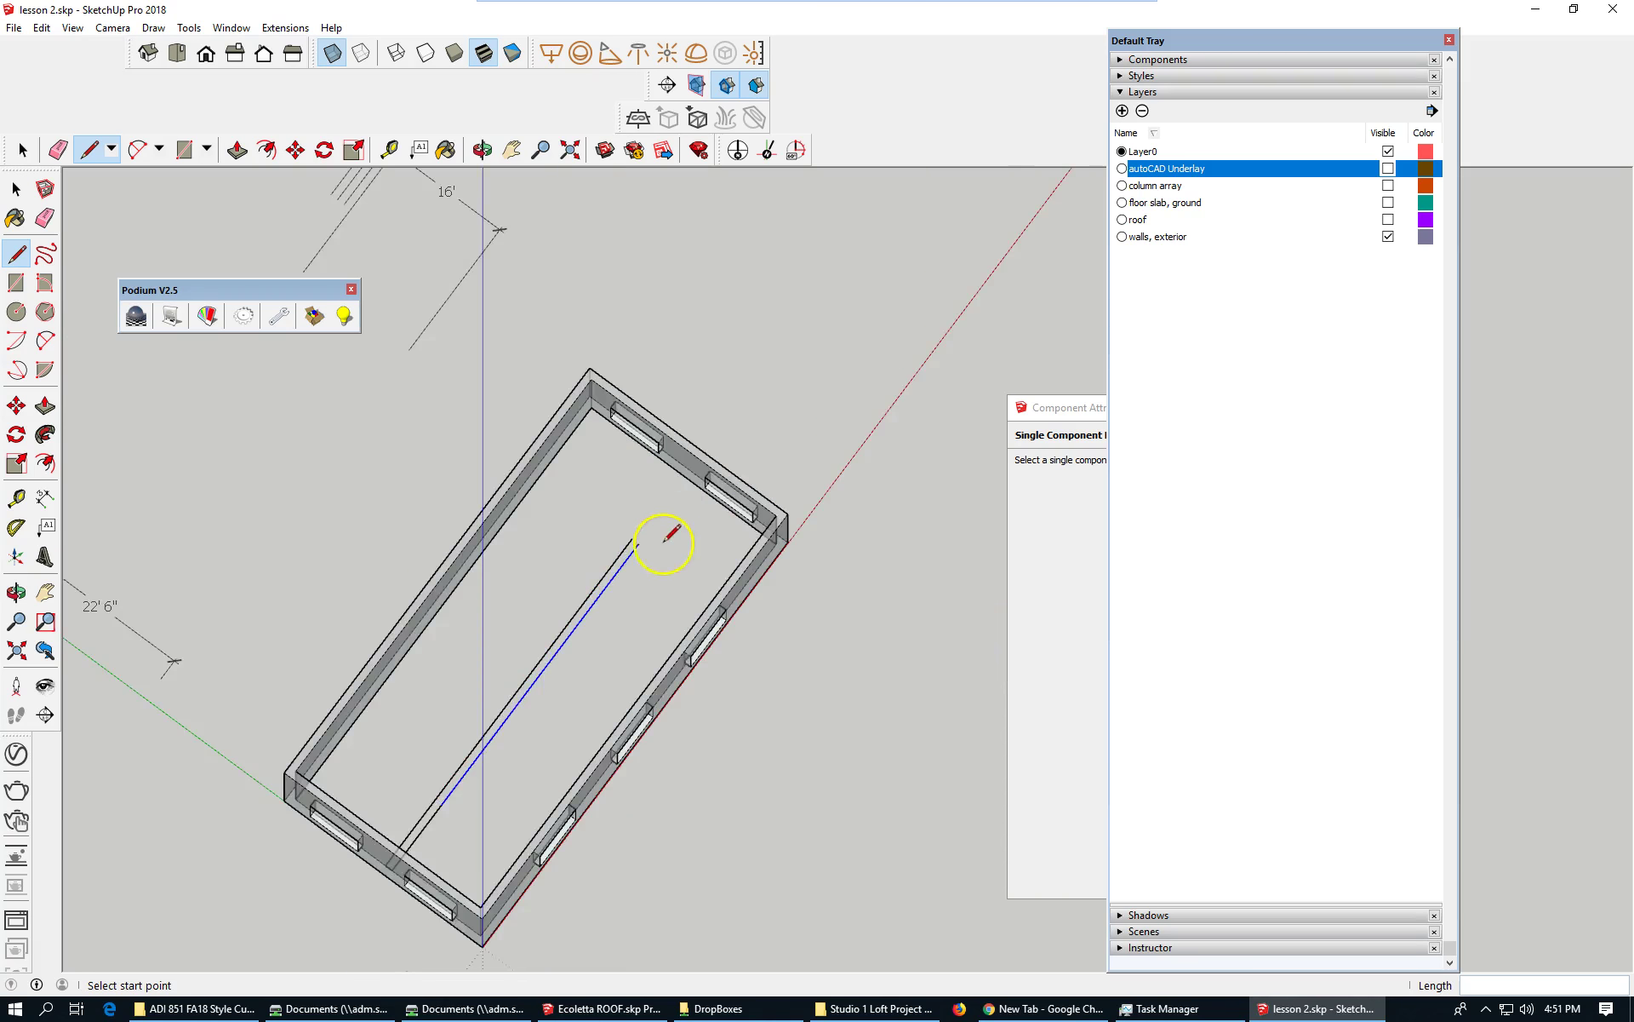
{"action": "scroll", "coordinate": [668, 535], "scroll_direction": "up", "scroll_amount": 2}
{"action": "left_click", "coordinate": [616, 536]}
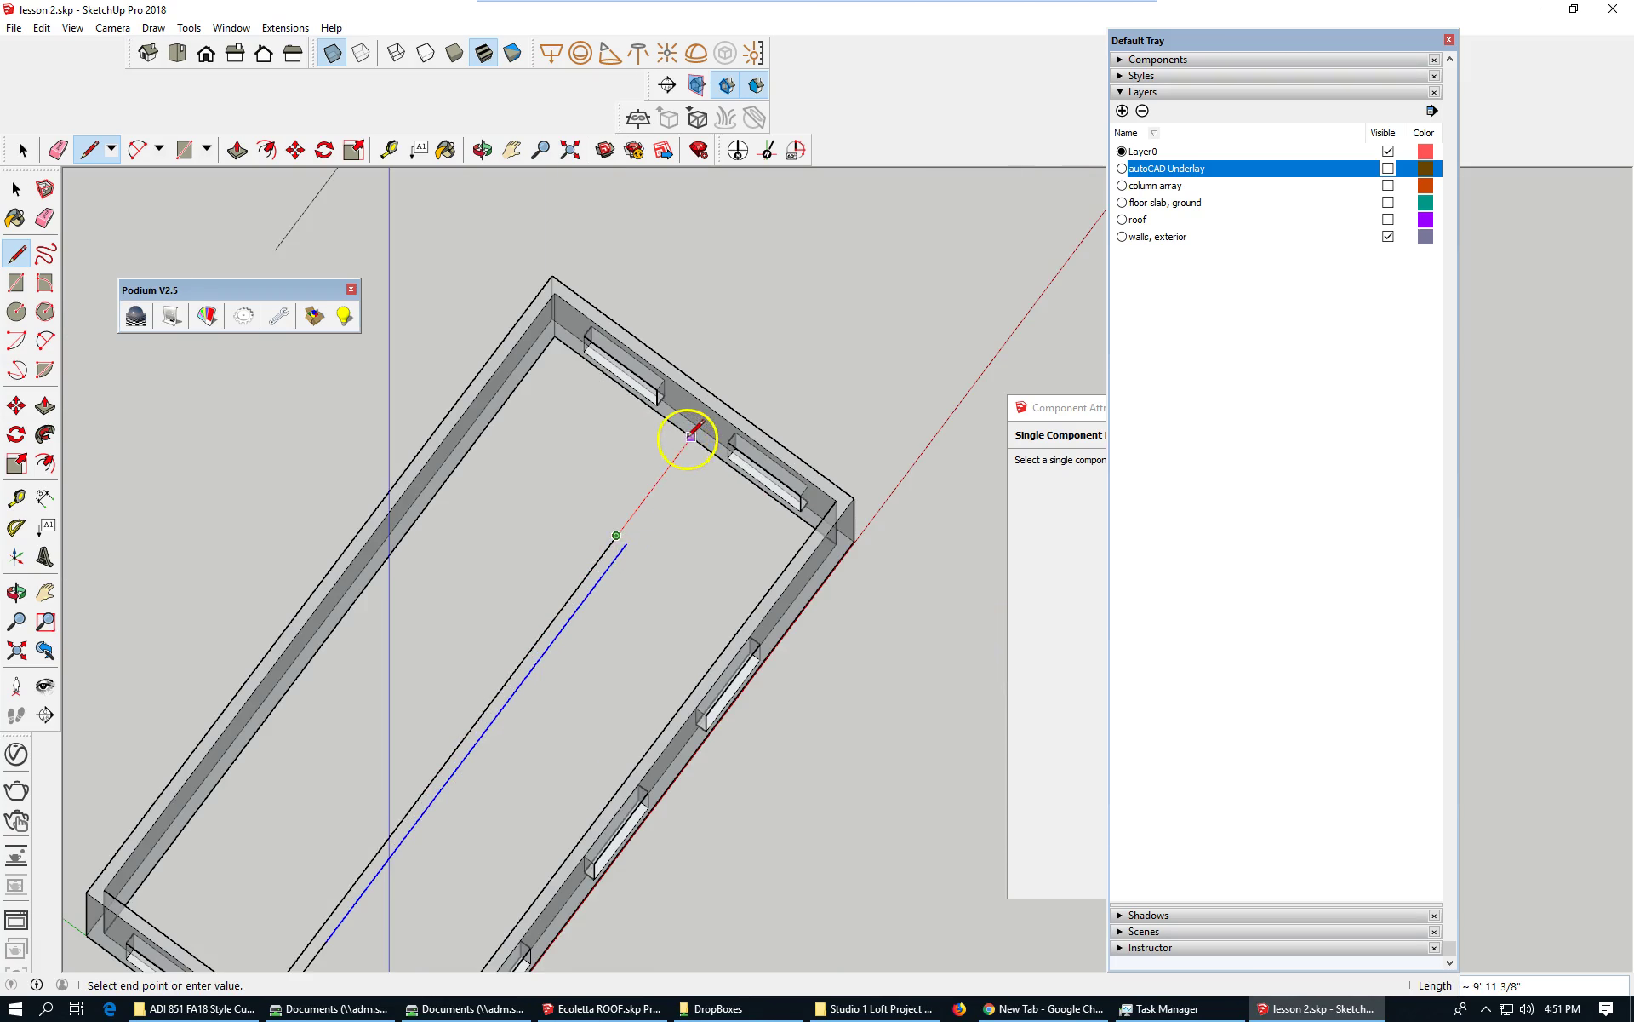
{"action": "left_click", "coordinate": [690, 439]}
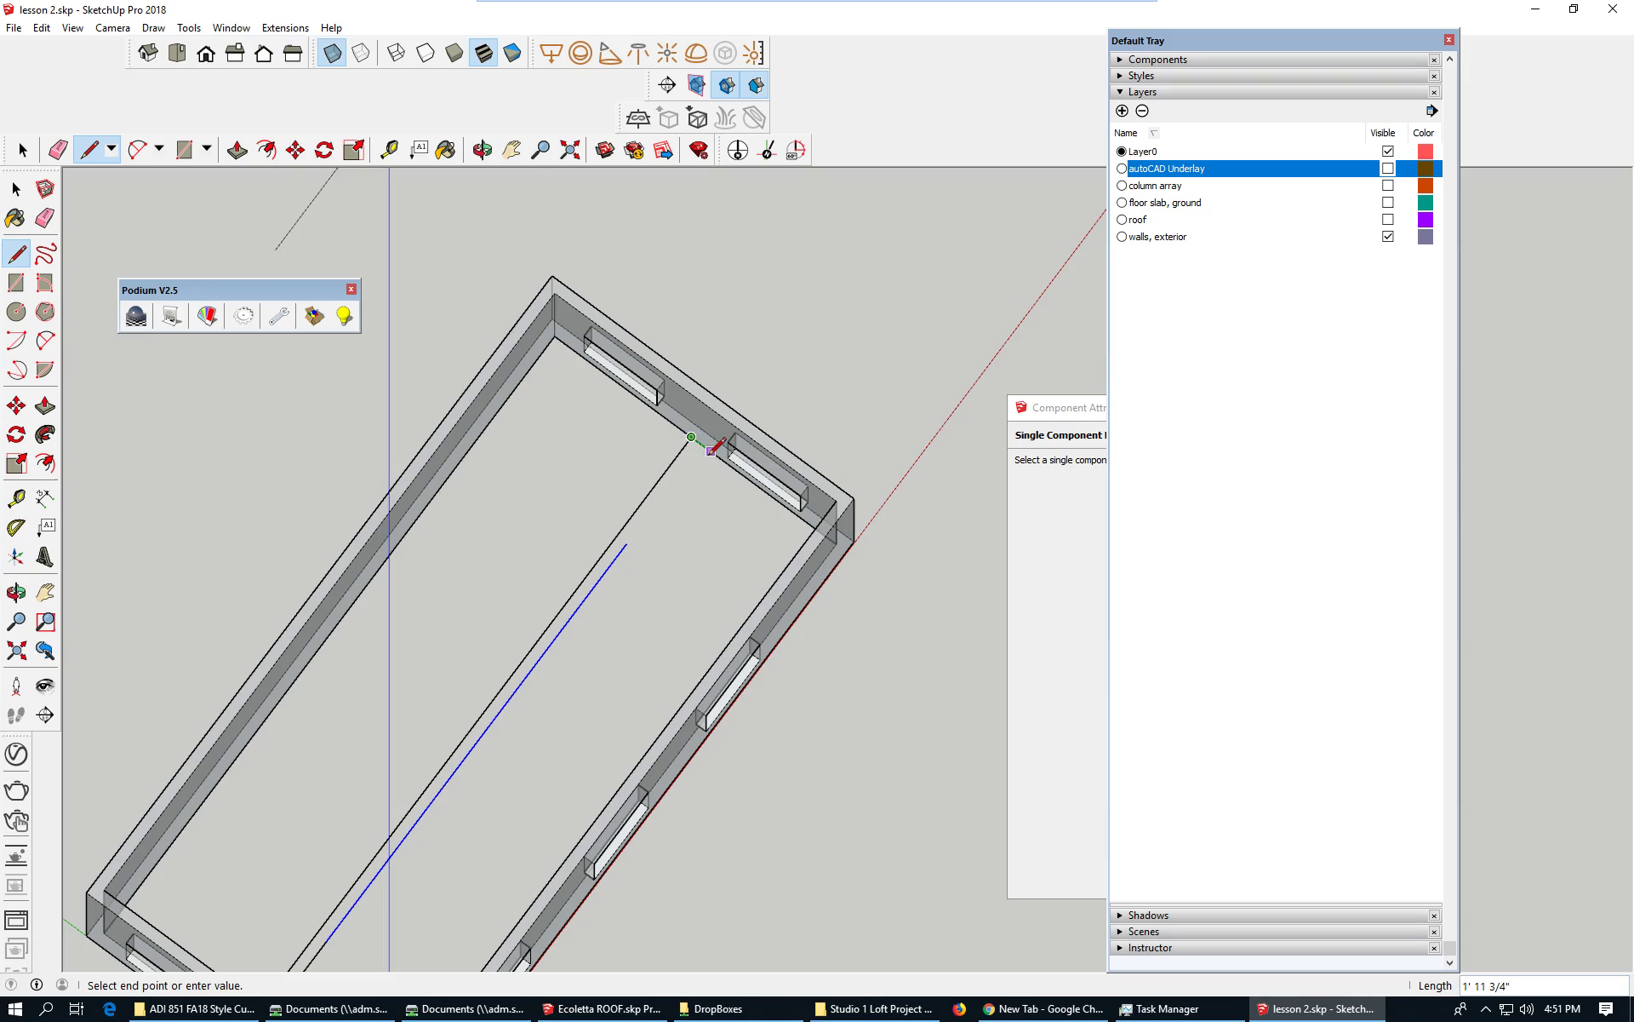
{"action": "left_click", "coordinate": [627, 544]}
{"action": "scroll", "coordinate": [639, 549], "scroll_direction": "down", "scroll_amount": 3}
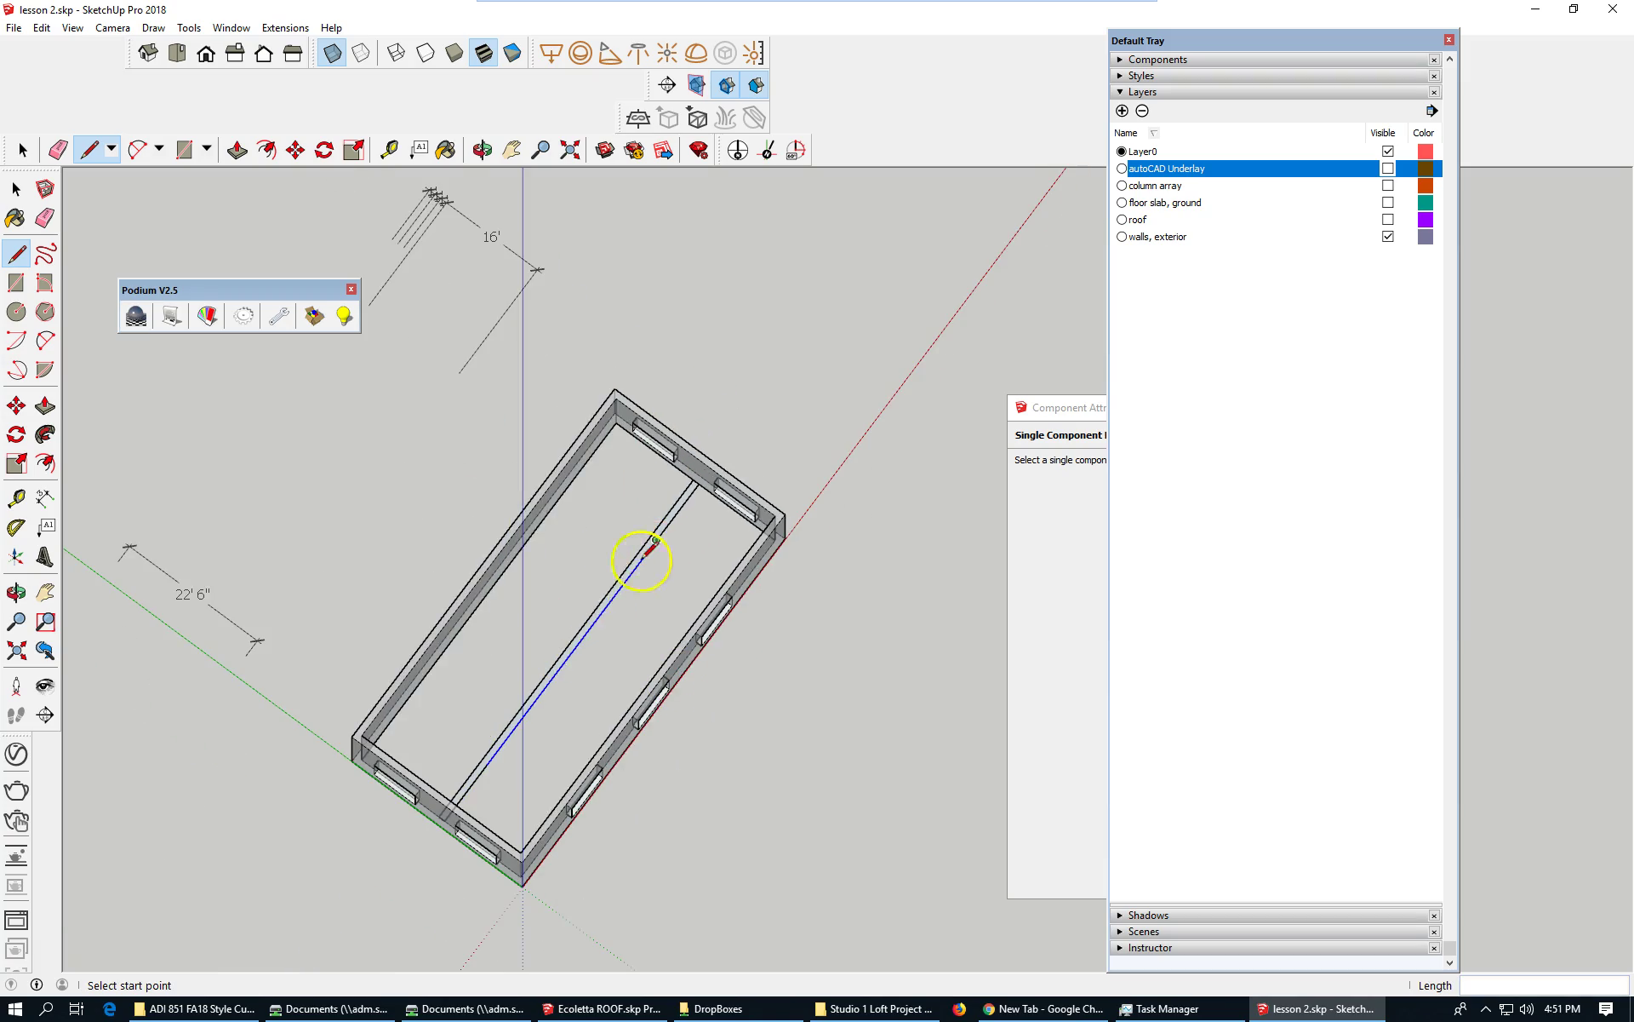
- Push/Pull the closed strip's face upward 12" to form a beam running between the end walls
{"action": "middle_click_drag", "start_coordinate": [773, 712], "coordinate": [664, 259]}
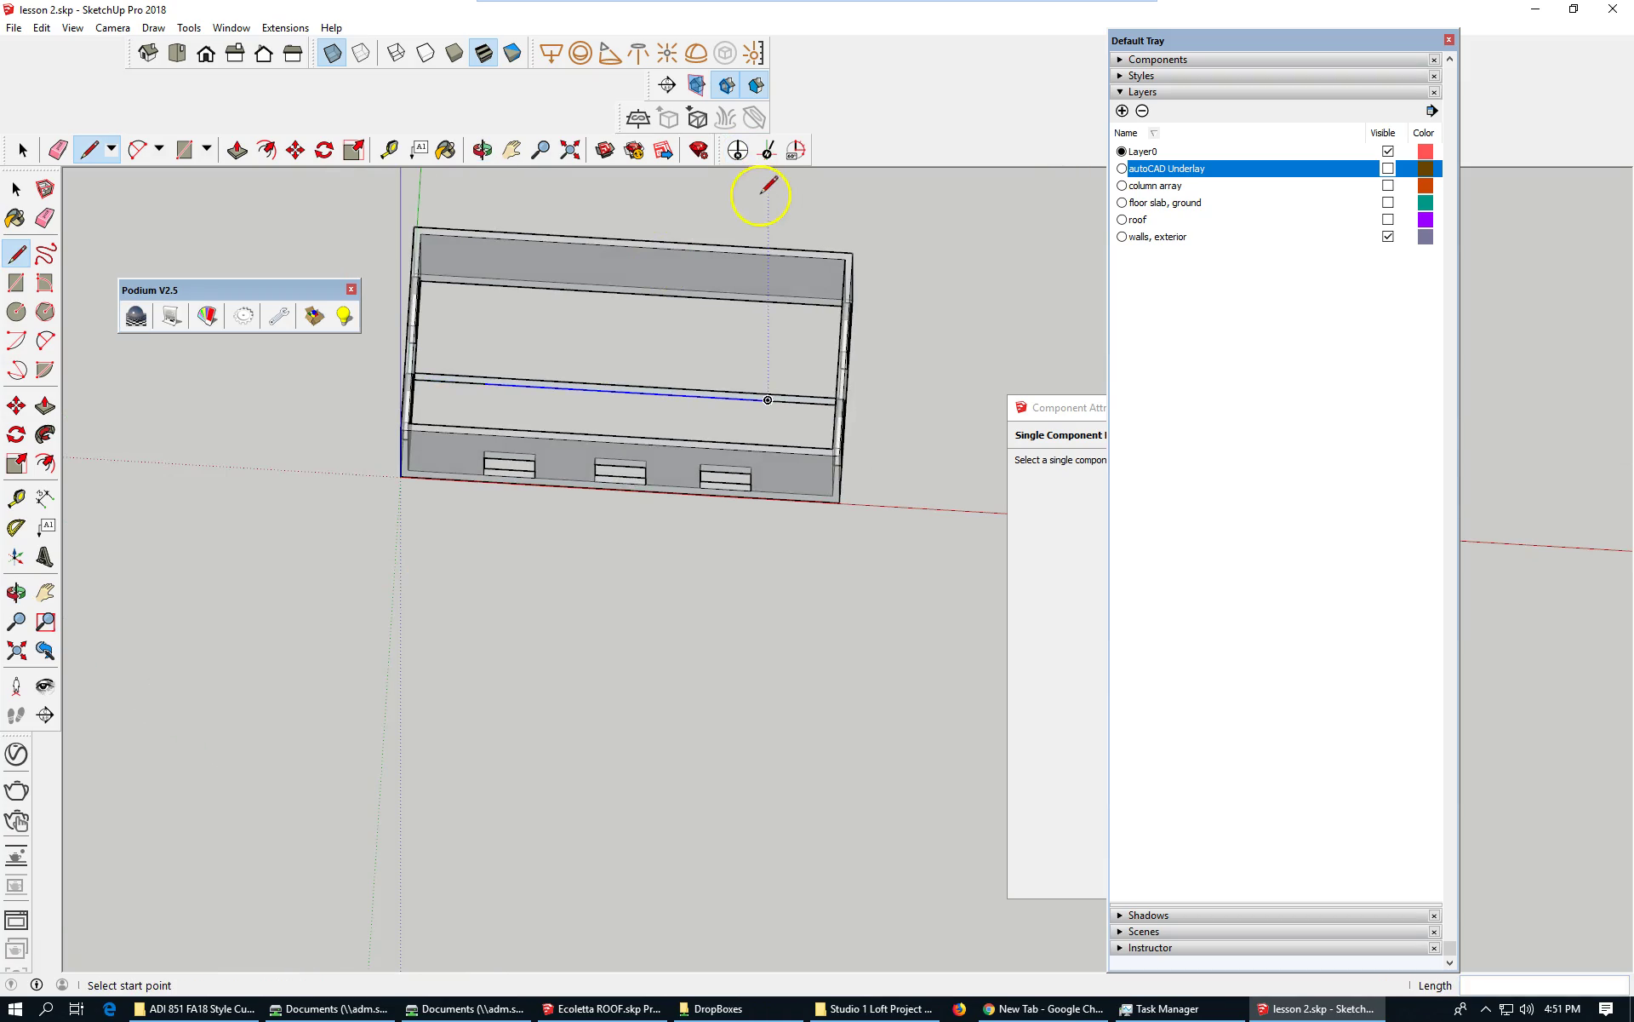
{"action": "scroll", "coordinate": [730, 263], "scroll_direction": "up", "scroll_amount": 5}
{"action": "key", "text": "space"}
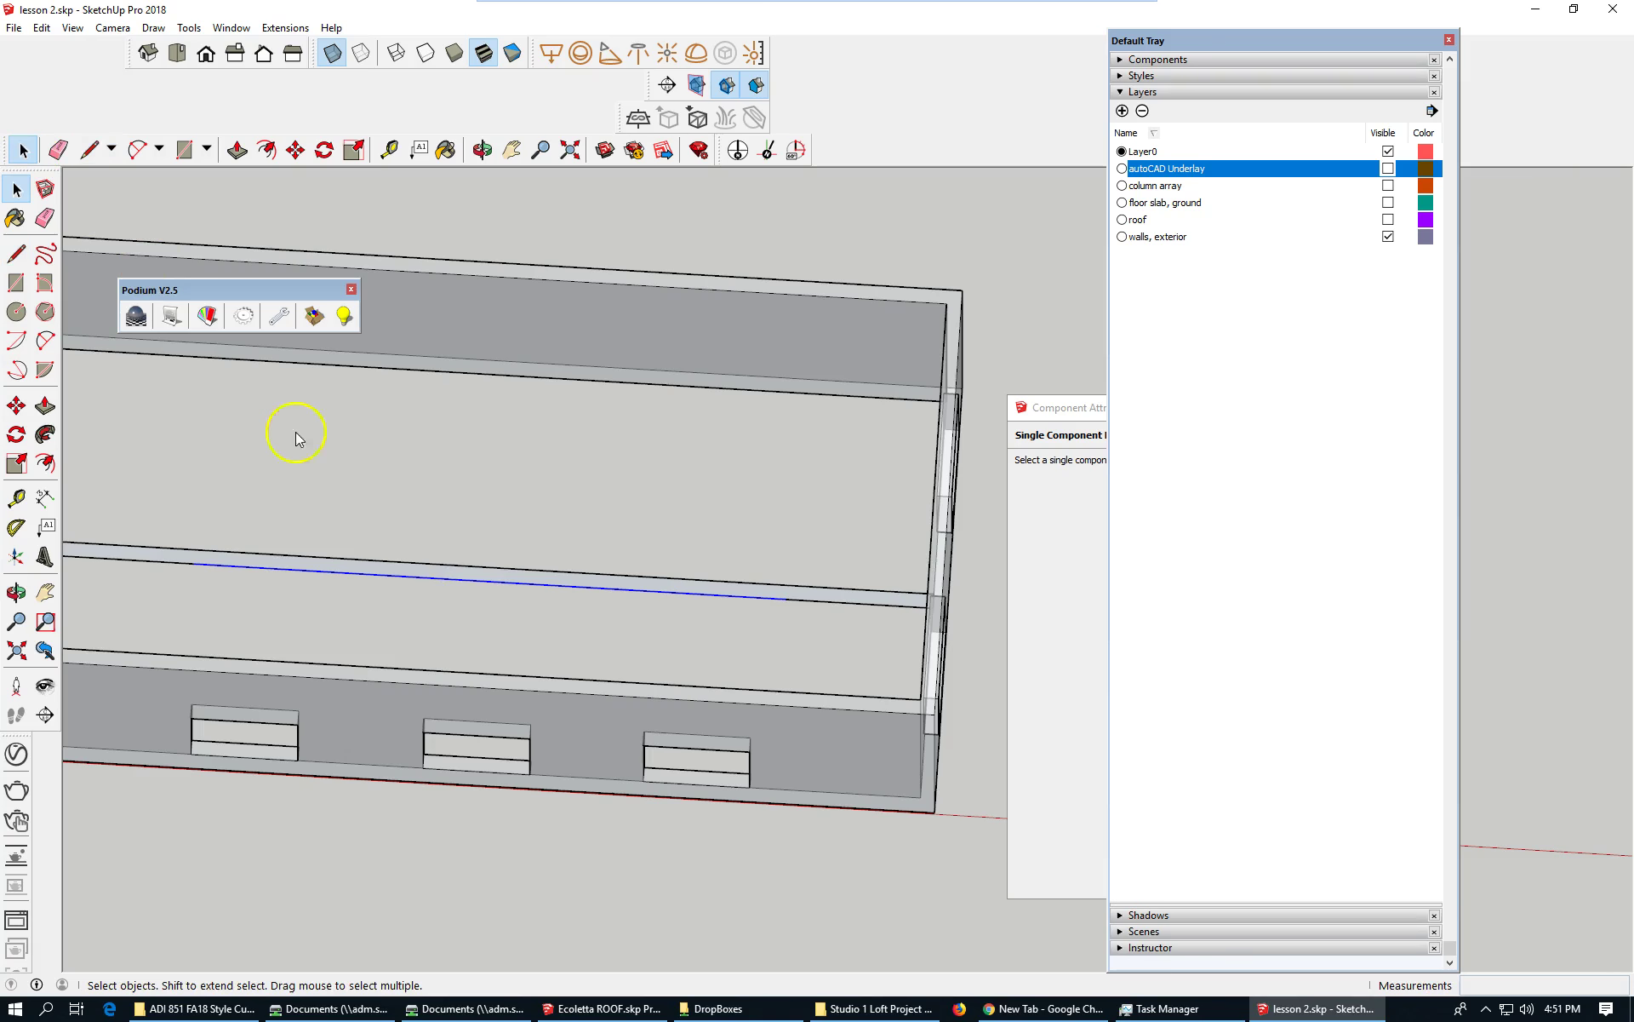
{"action": "left_click", "coordinate": [487, 575]}
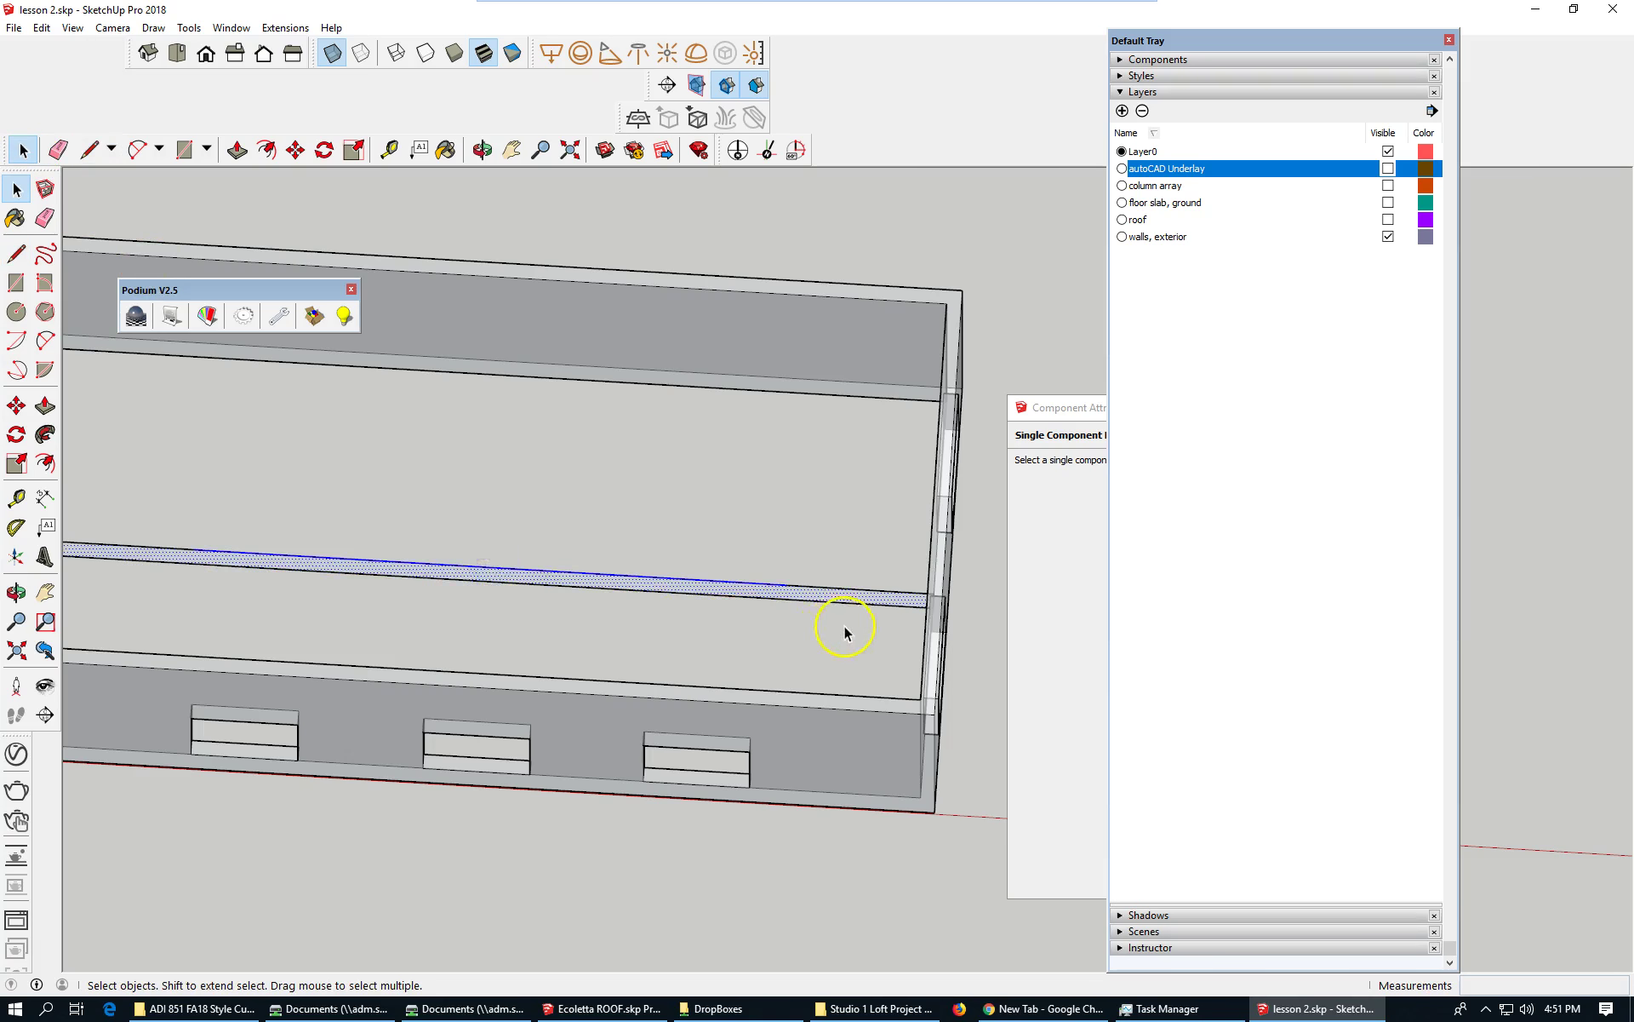
{"action": "scroll", "coordinate": [844, 631], "scroll_direction": "down", "scroll_amount": 3}
{"action": "middle_click_drag", "start_coordinate": [664, 602], "coordinate": [427, 584]}
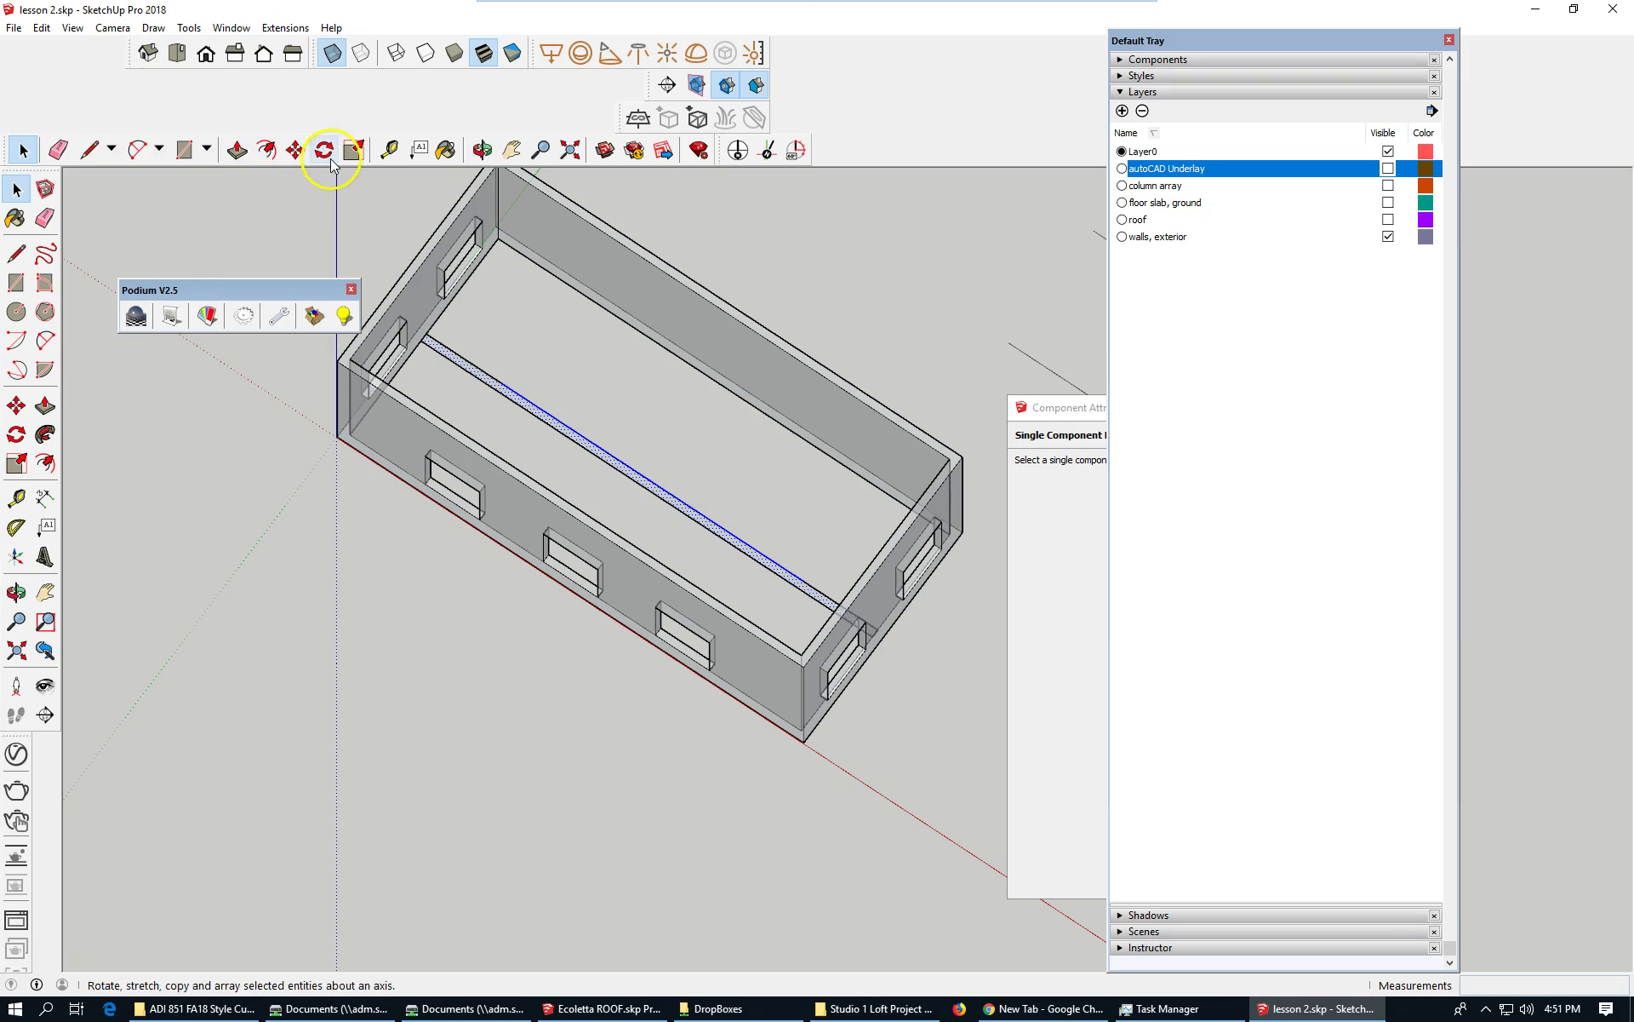
{"action": "left_click", "coordinate": [239, 150]}
{"action": "scroll", "coordinate": [566, 438], "scroll_direction": "up", "scroll_amount": 3}
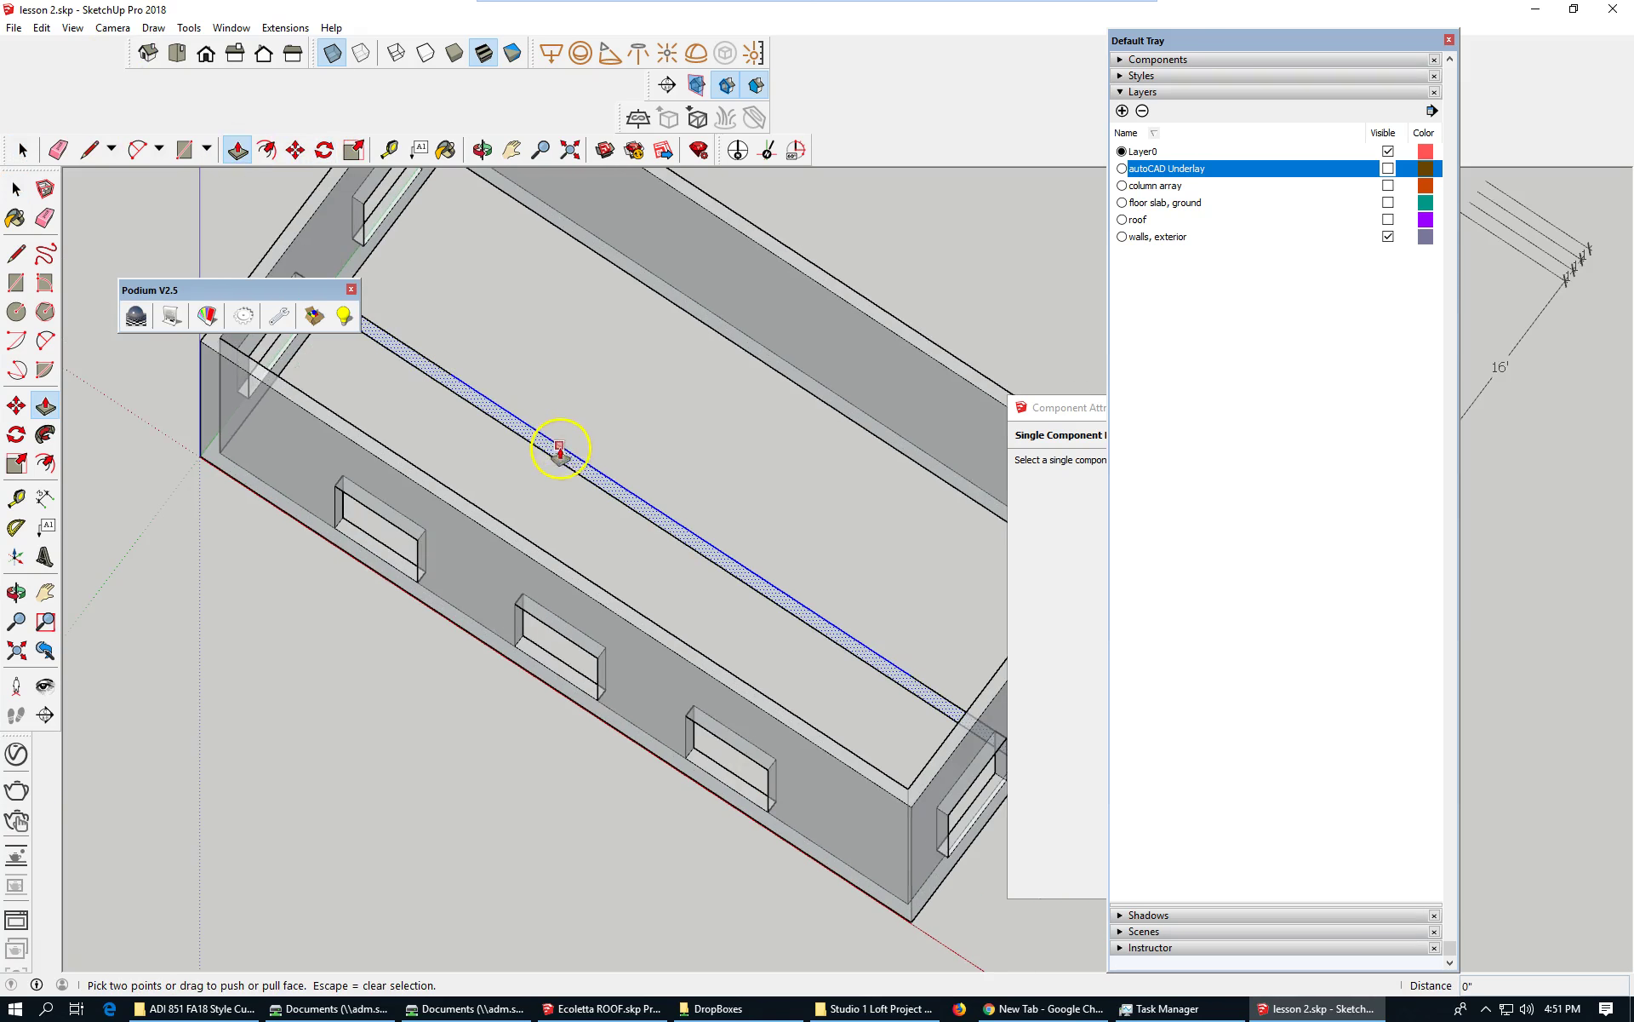
{"action": "scroll", "coordinate": [555, 452], "scroll_direction": "up", "scroll_amount": 4}
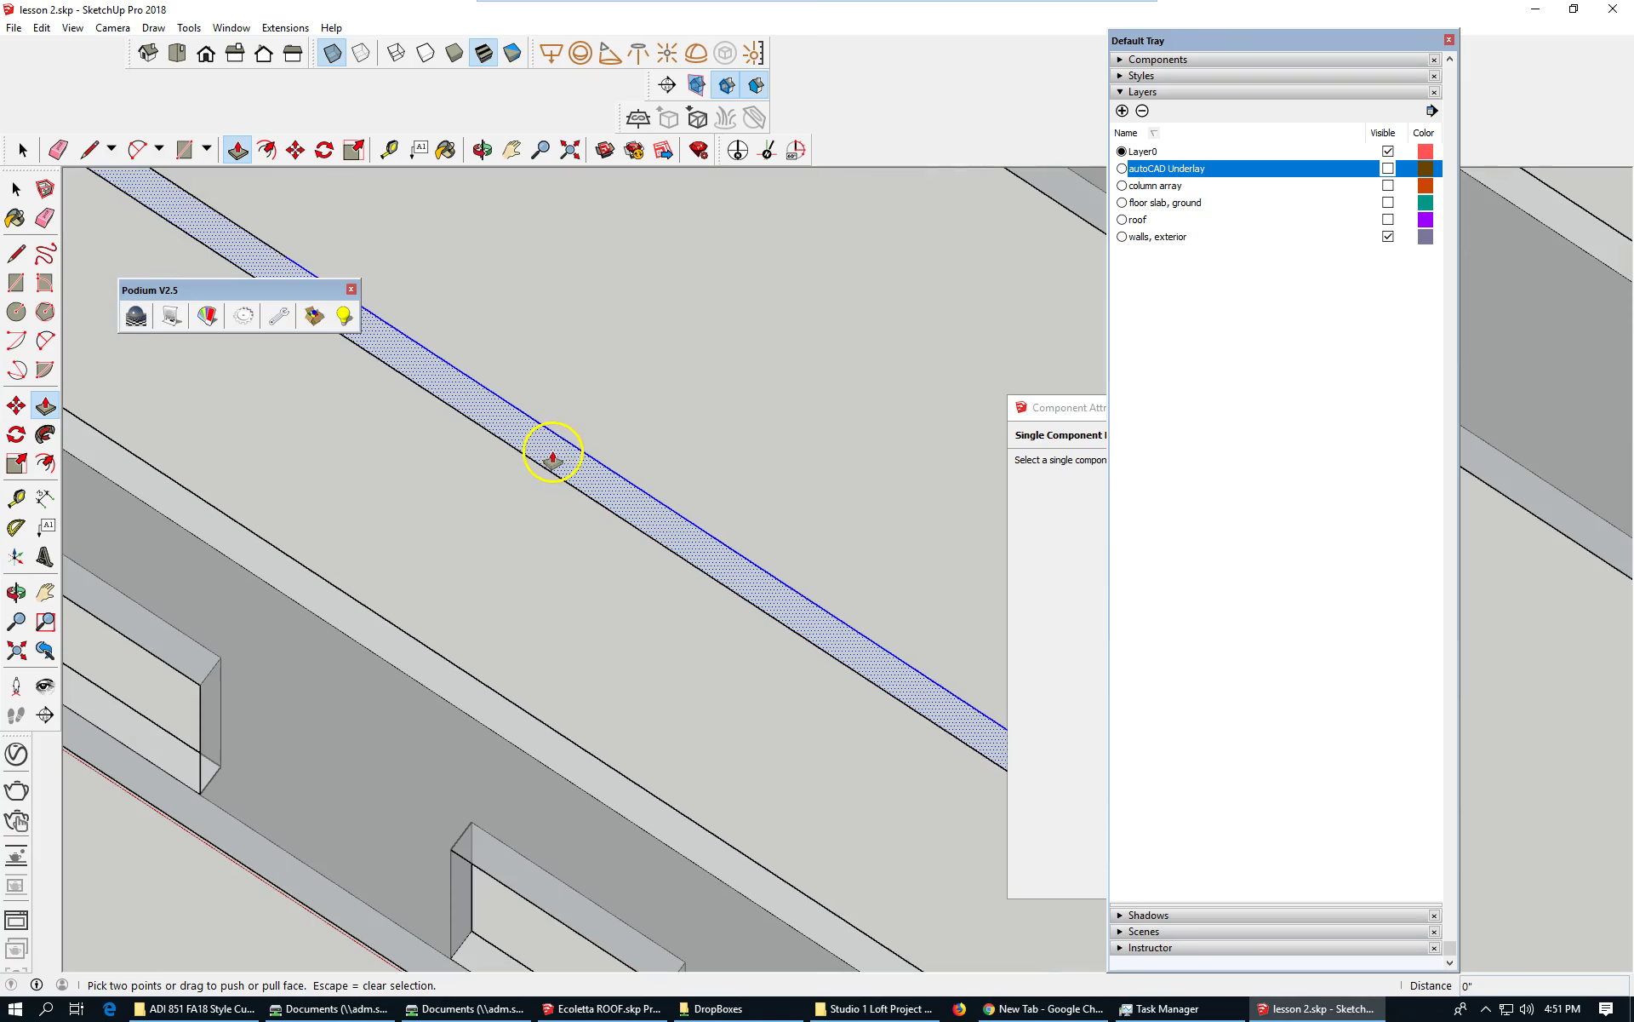
{"action": "left_click", "coordinate": [547, 449]}
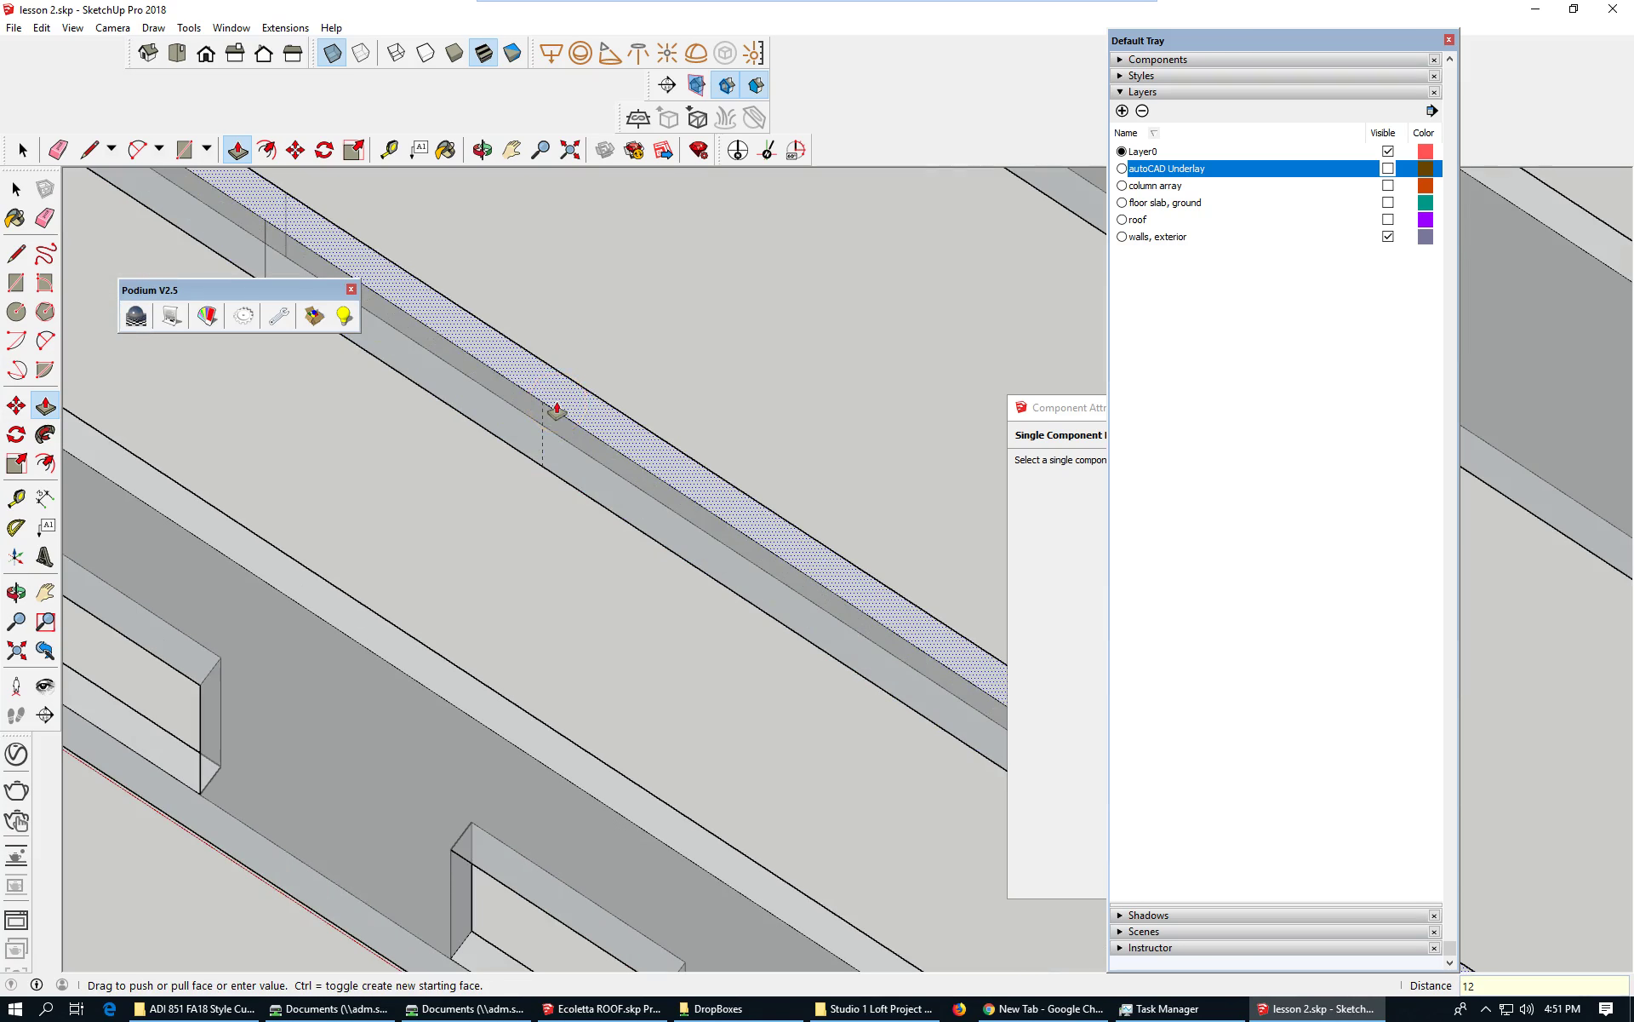
{"action": "key", "text": "Return"}
- Select all connected geometry of the extruded beam and make it a group
{"action": "middle_click_drag", "start_coordinate": [438, 511], "coordinate": [496, 346]}
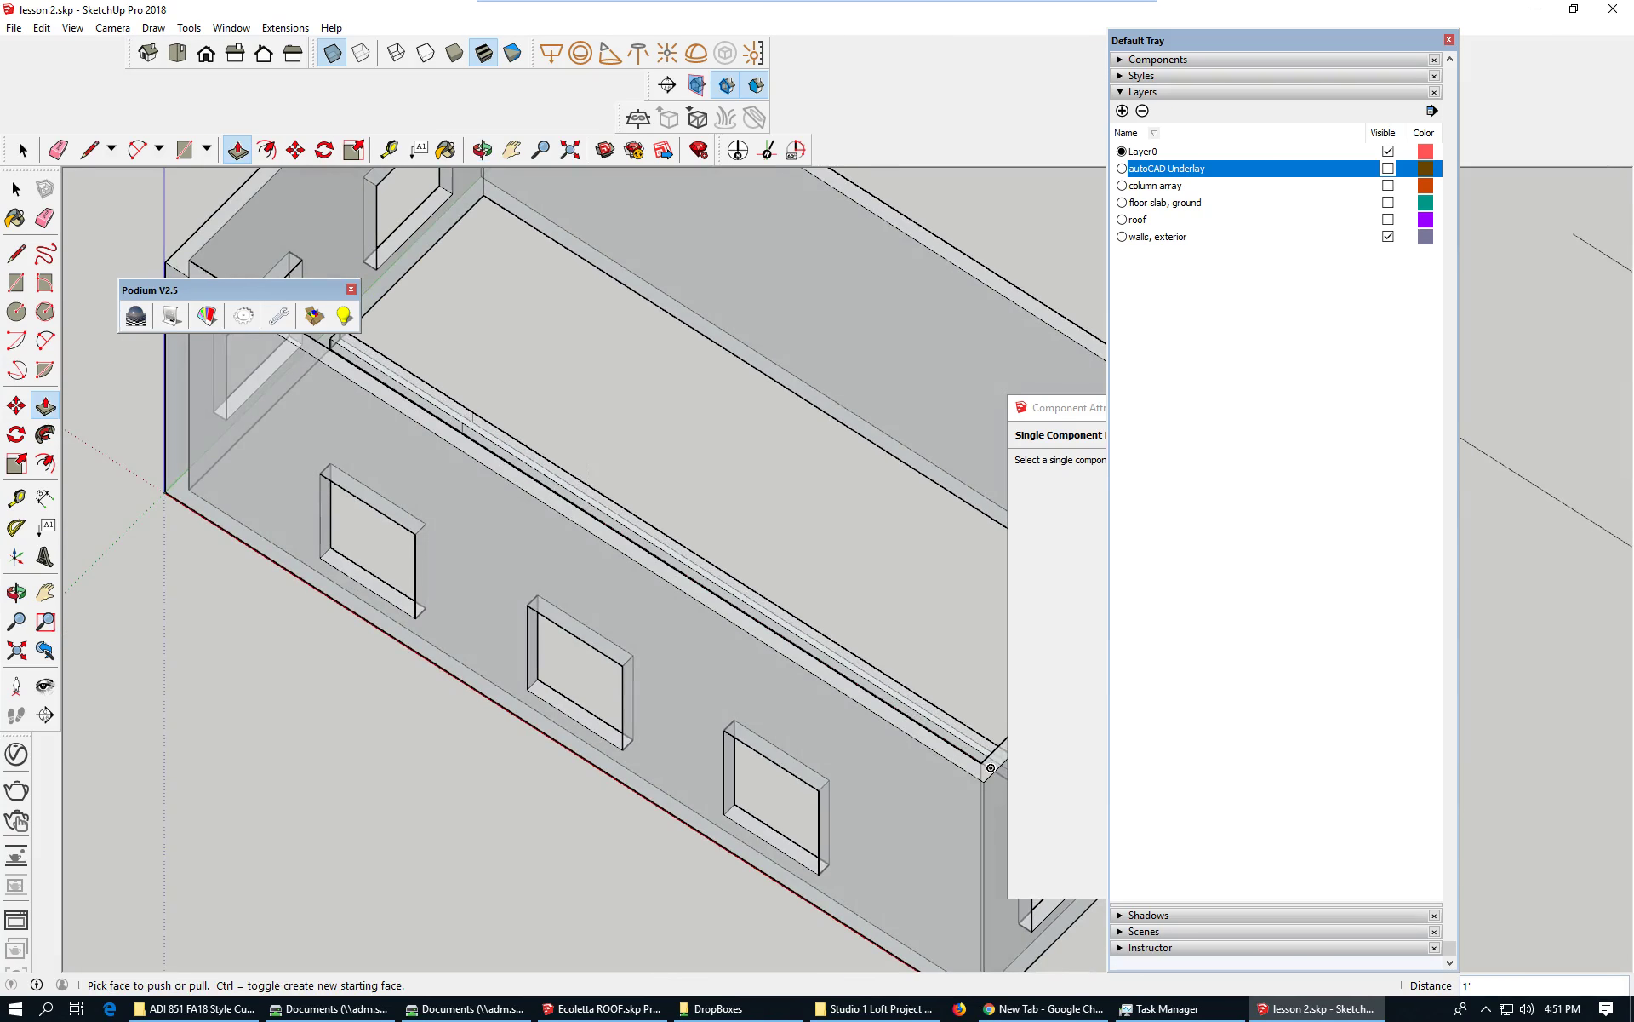
{"action": "left_click", "coordinate": [36, 160]}
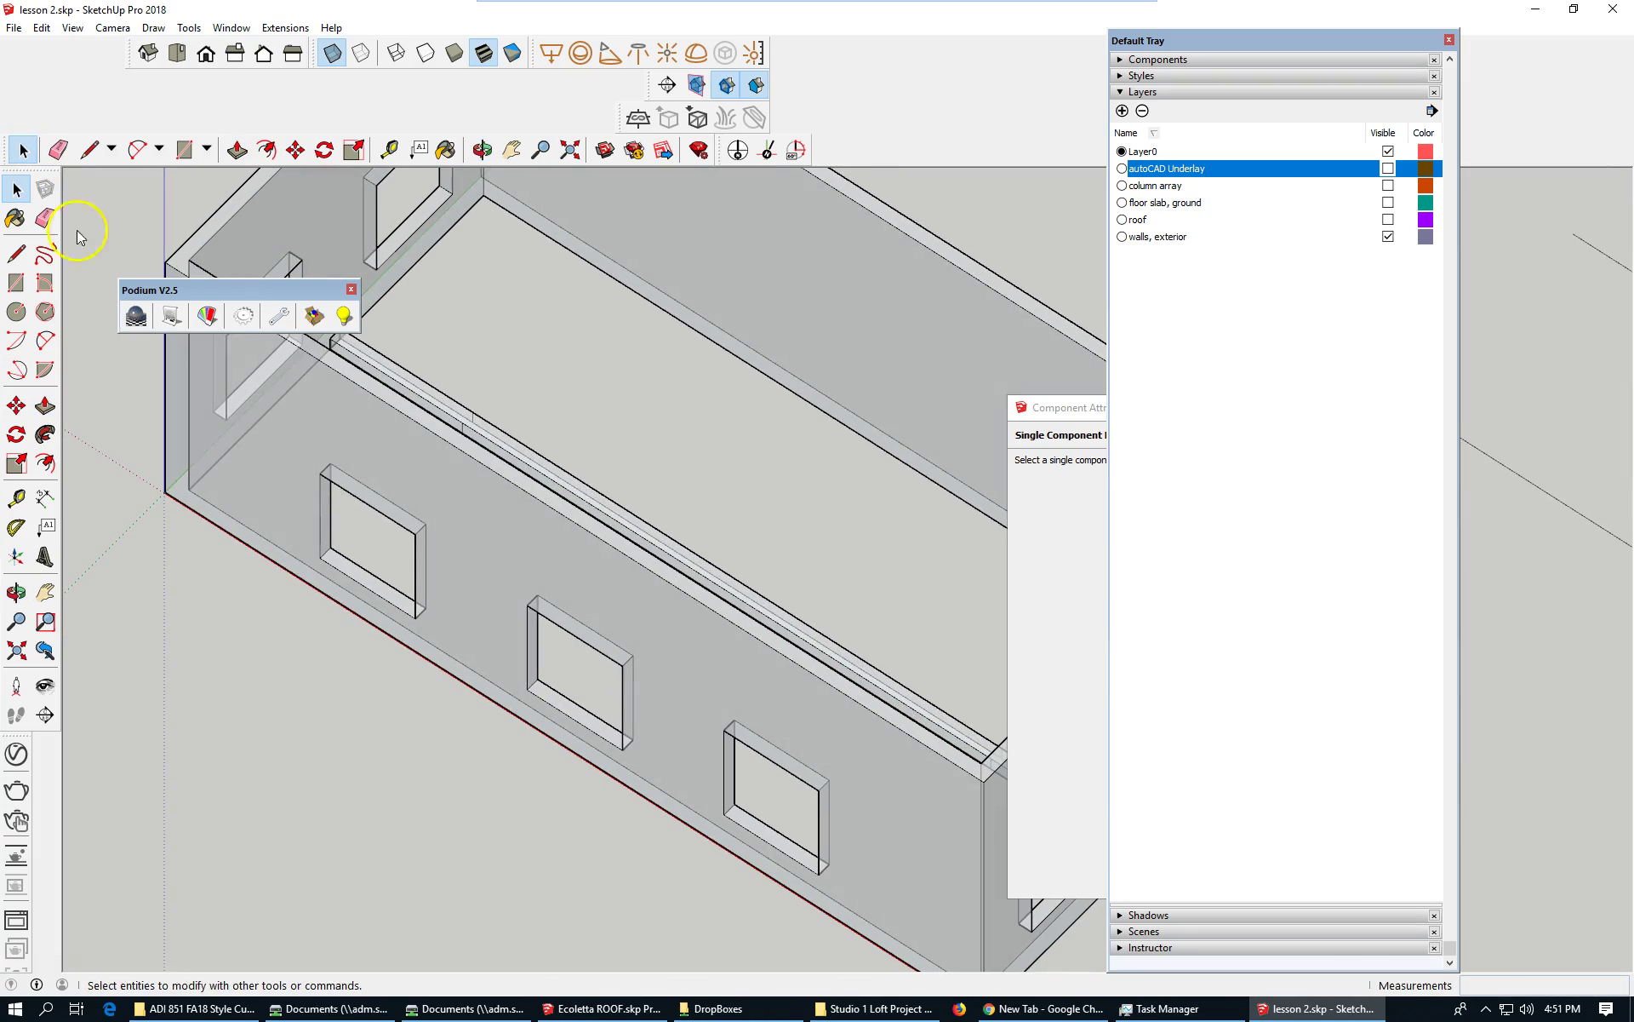
{"action": "left_click", "coordinate": [529, 453]}
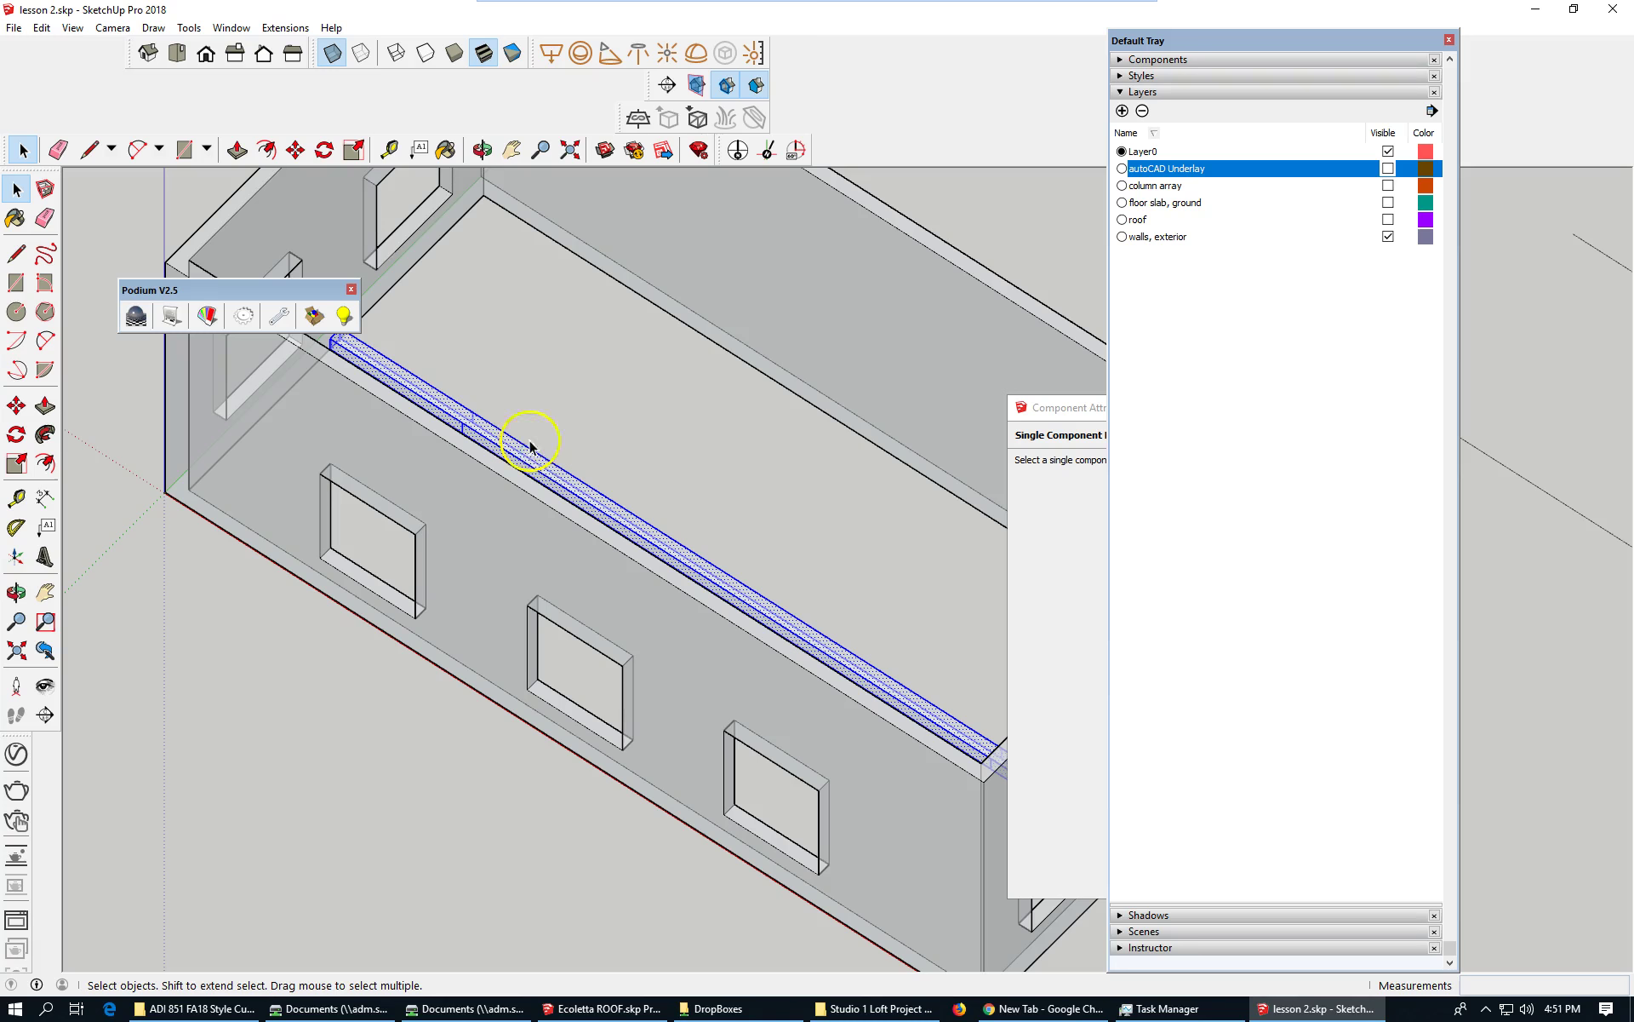
{"action": "left_click", "coordinate": [40, 27]}
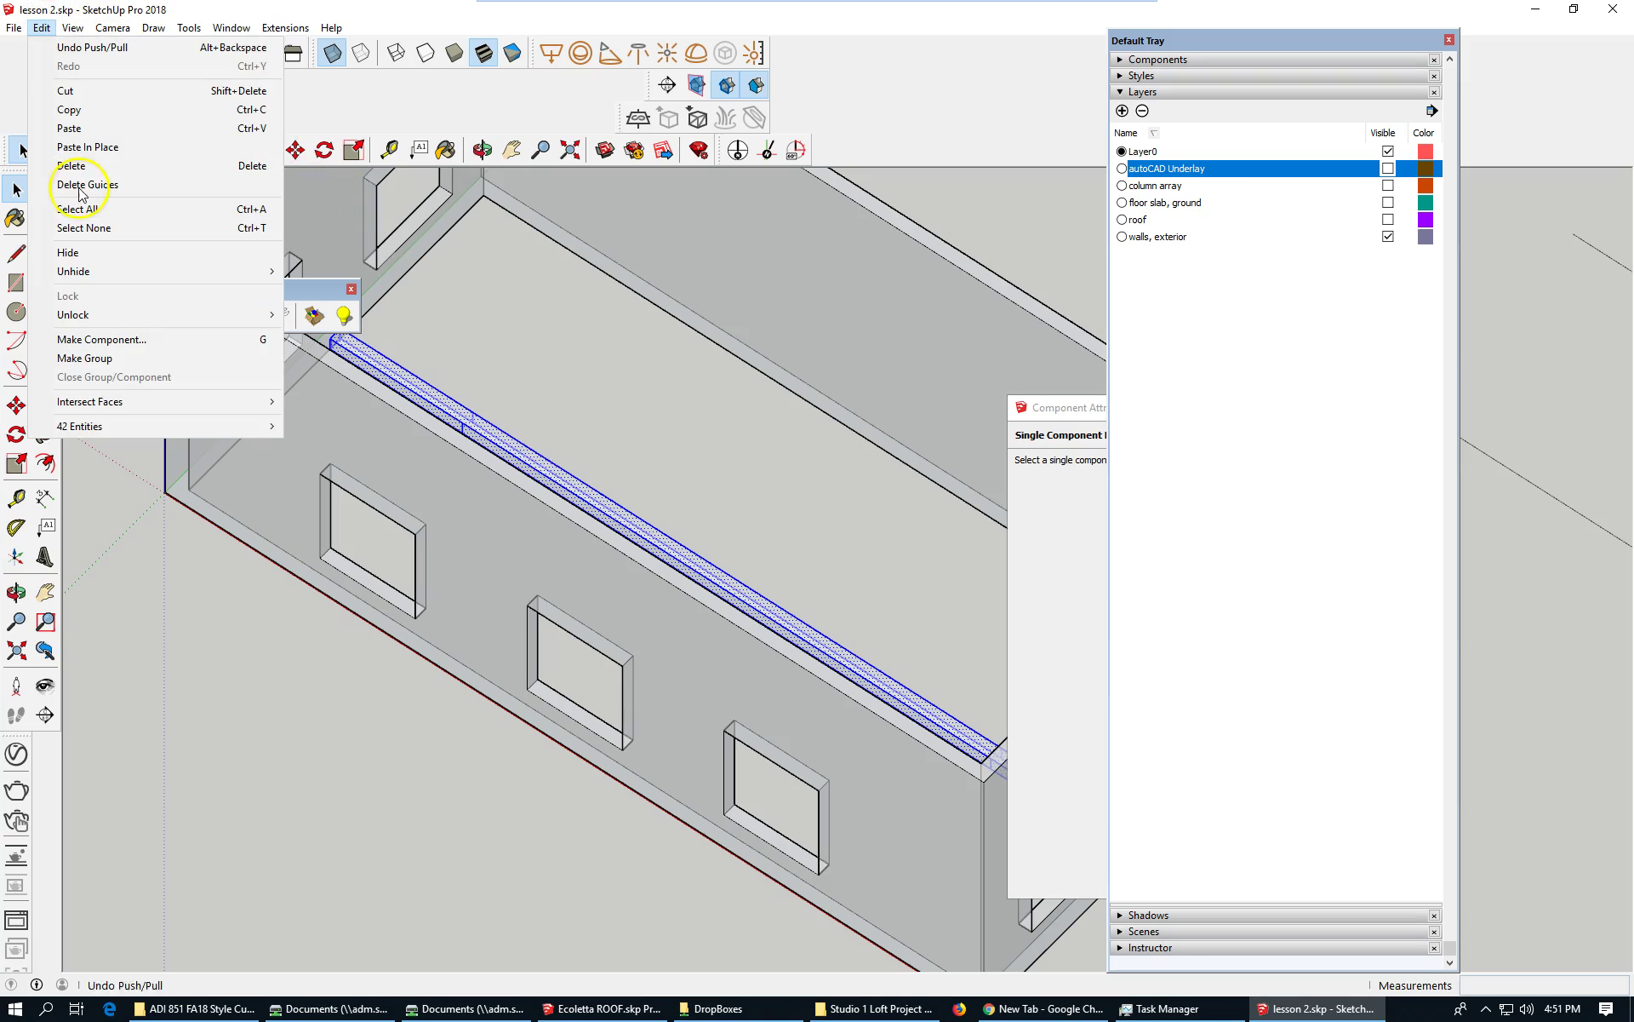
{"action": "left_click", "coordinate": [140, 358]}
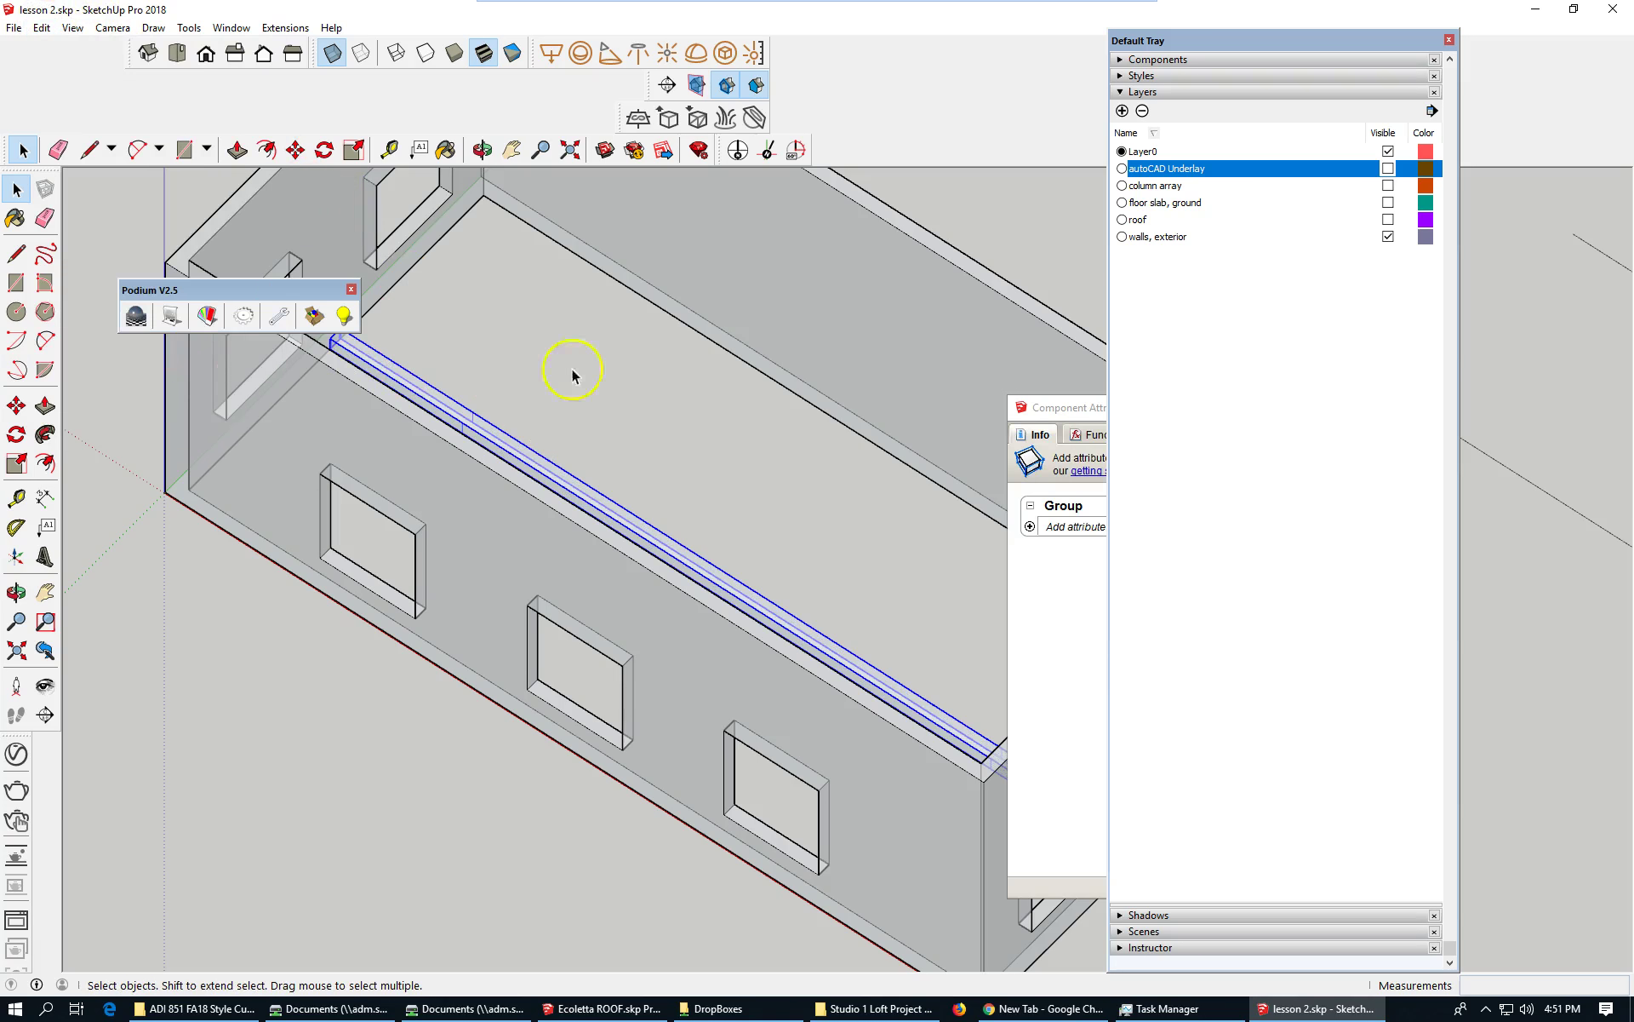
{"action": "scroll", "coordinate": [426, 693], "scroll_direction": "down", "scroll_amount": 3}
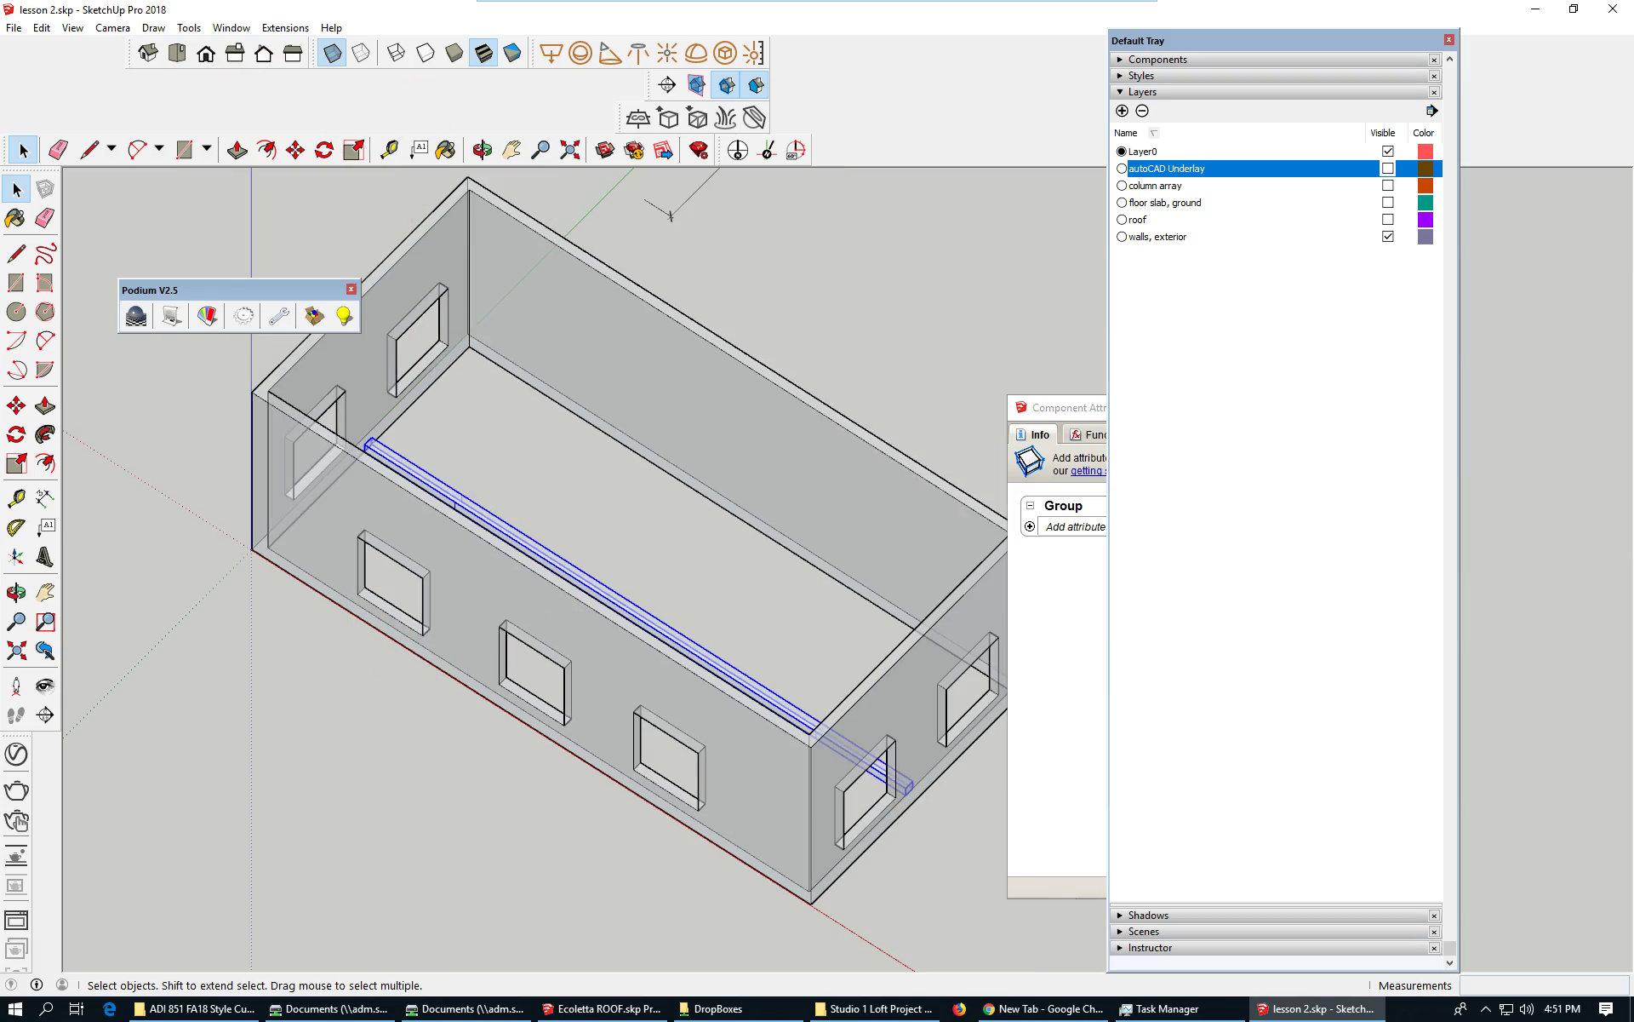
- Restore the modelling window to a smaller size and reopen the Component Attributes dialog for the grouped beam
{"action": "left_click", "coordinate": [231, 27]}
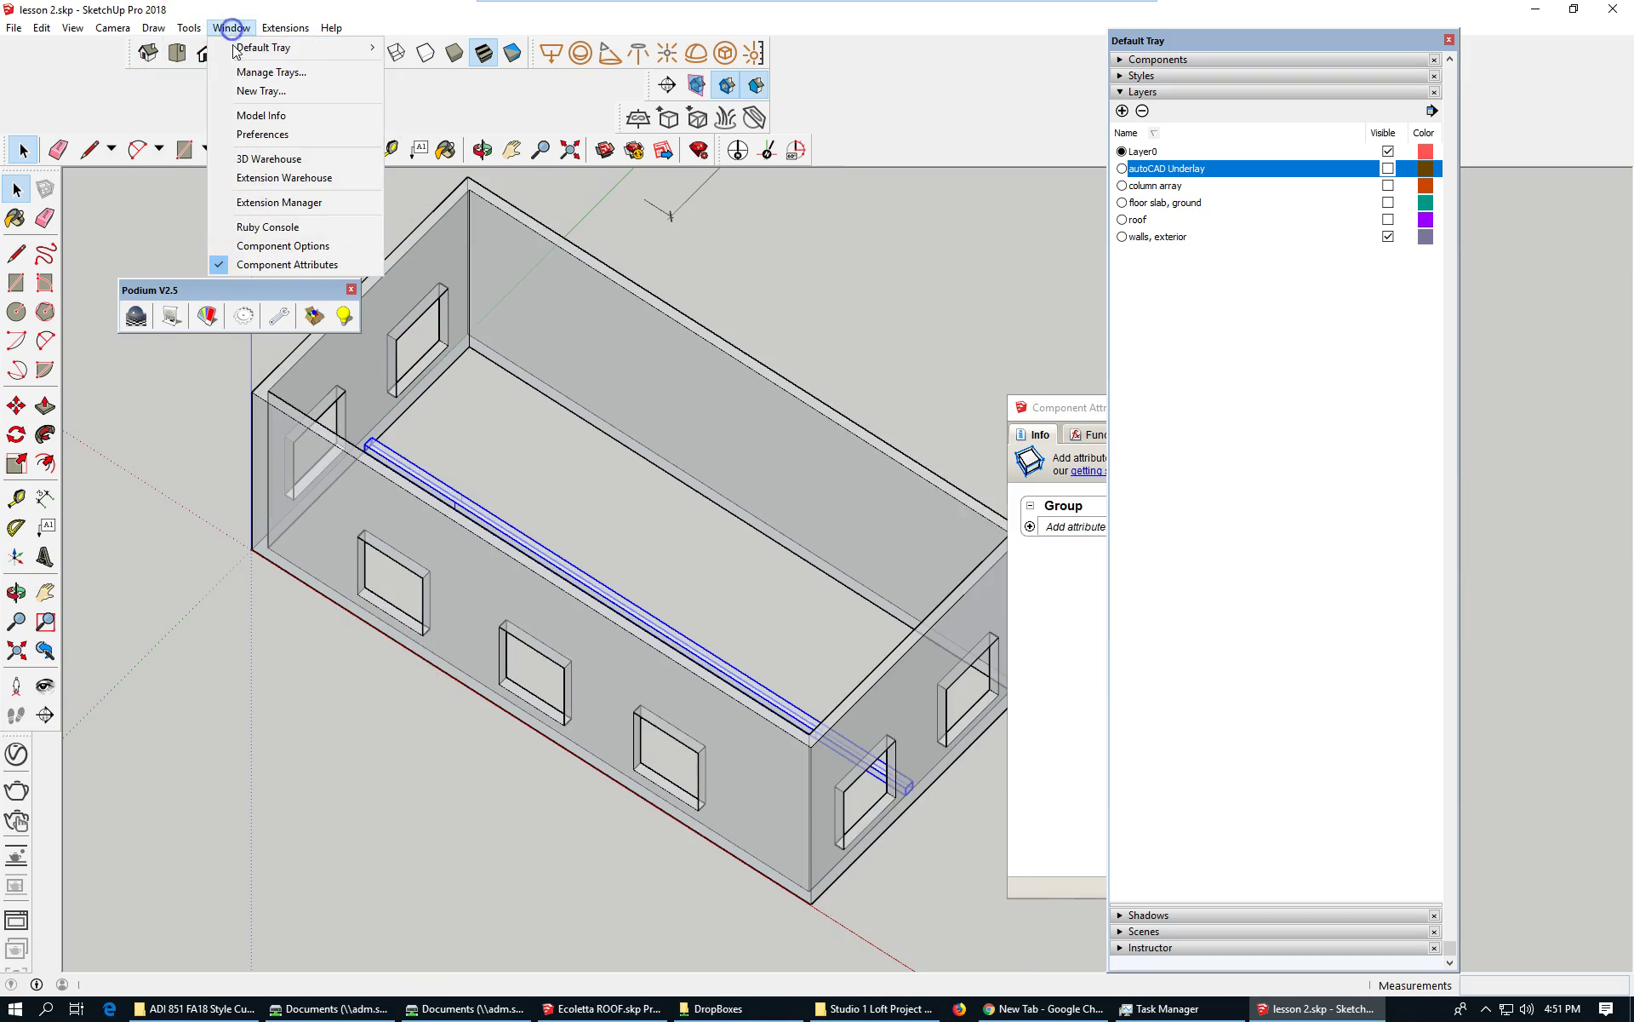
{"action": "left_click", "coordinate": [310, 267]}
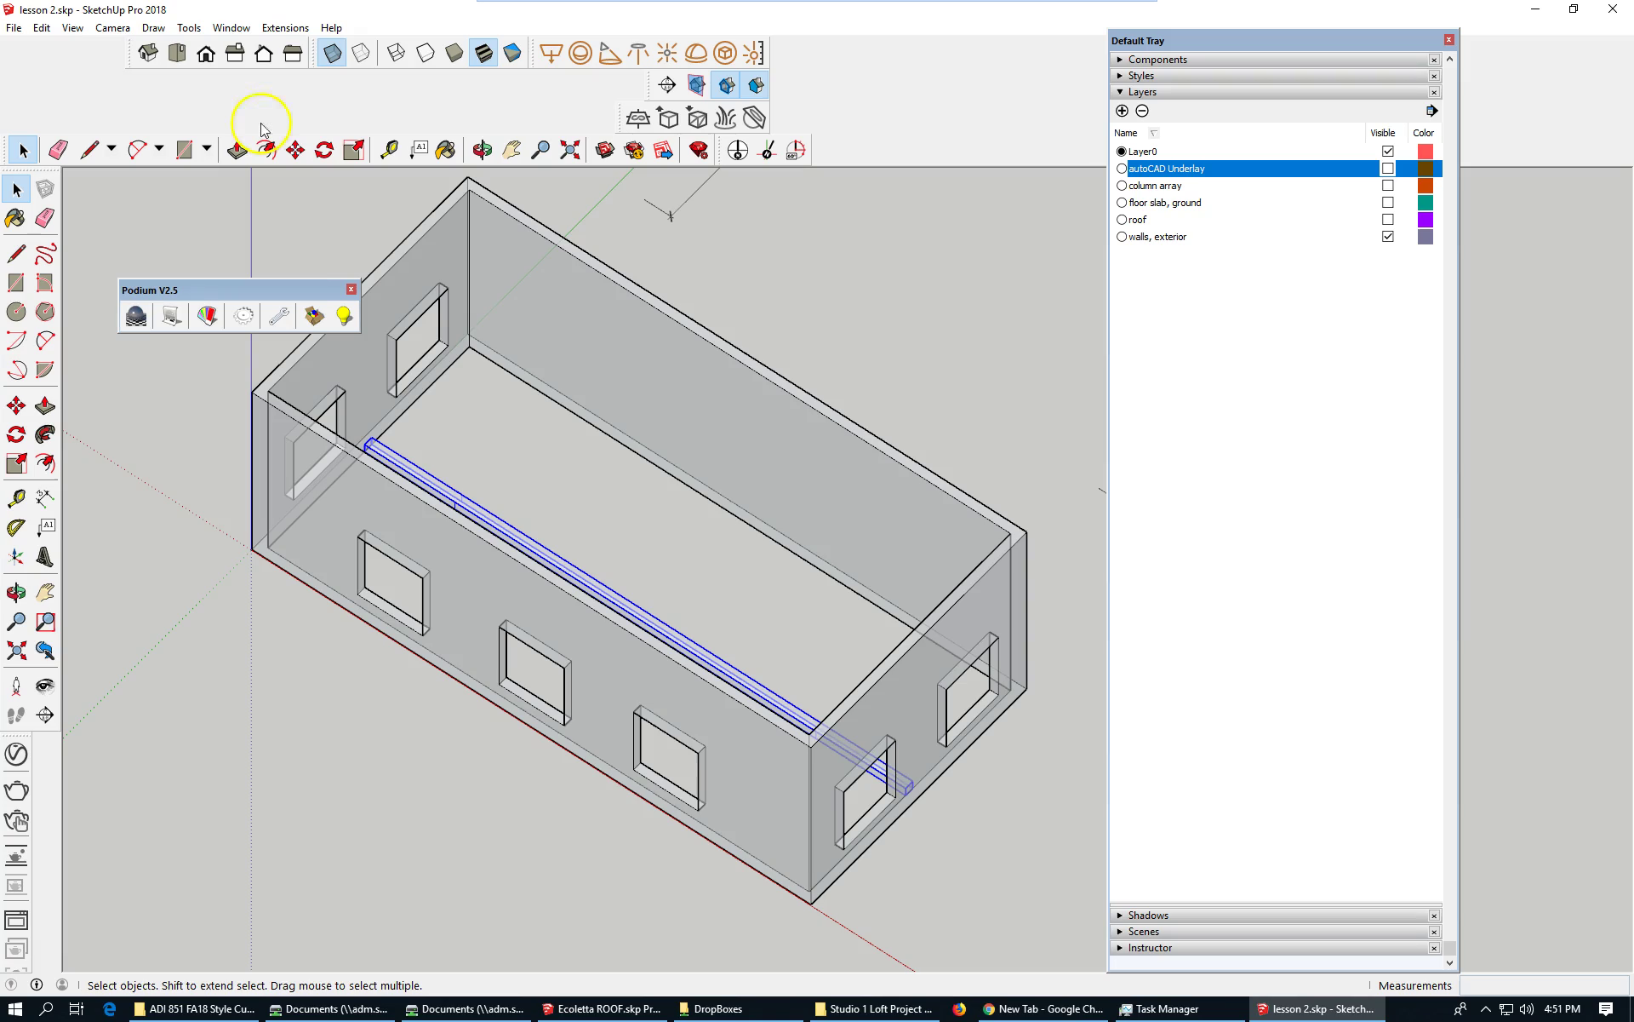
{"action": "double_click", "coordinate": [230, 10]}
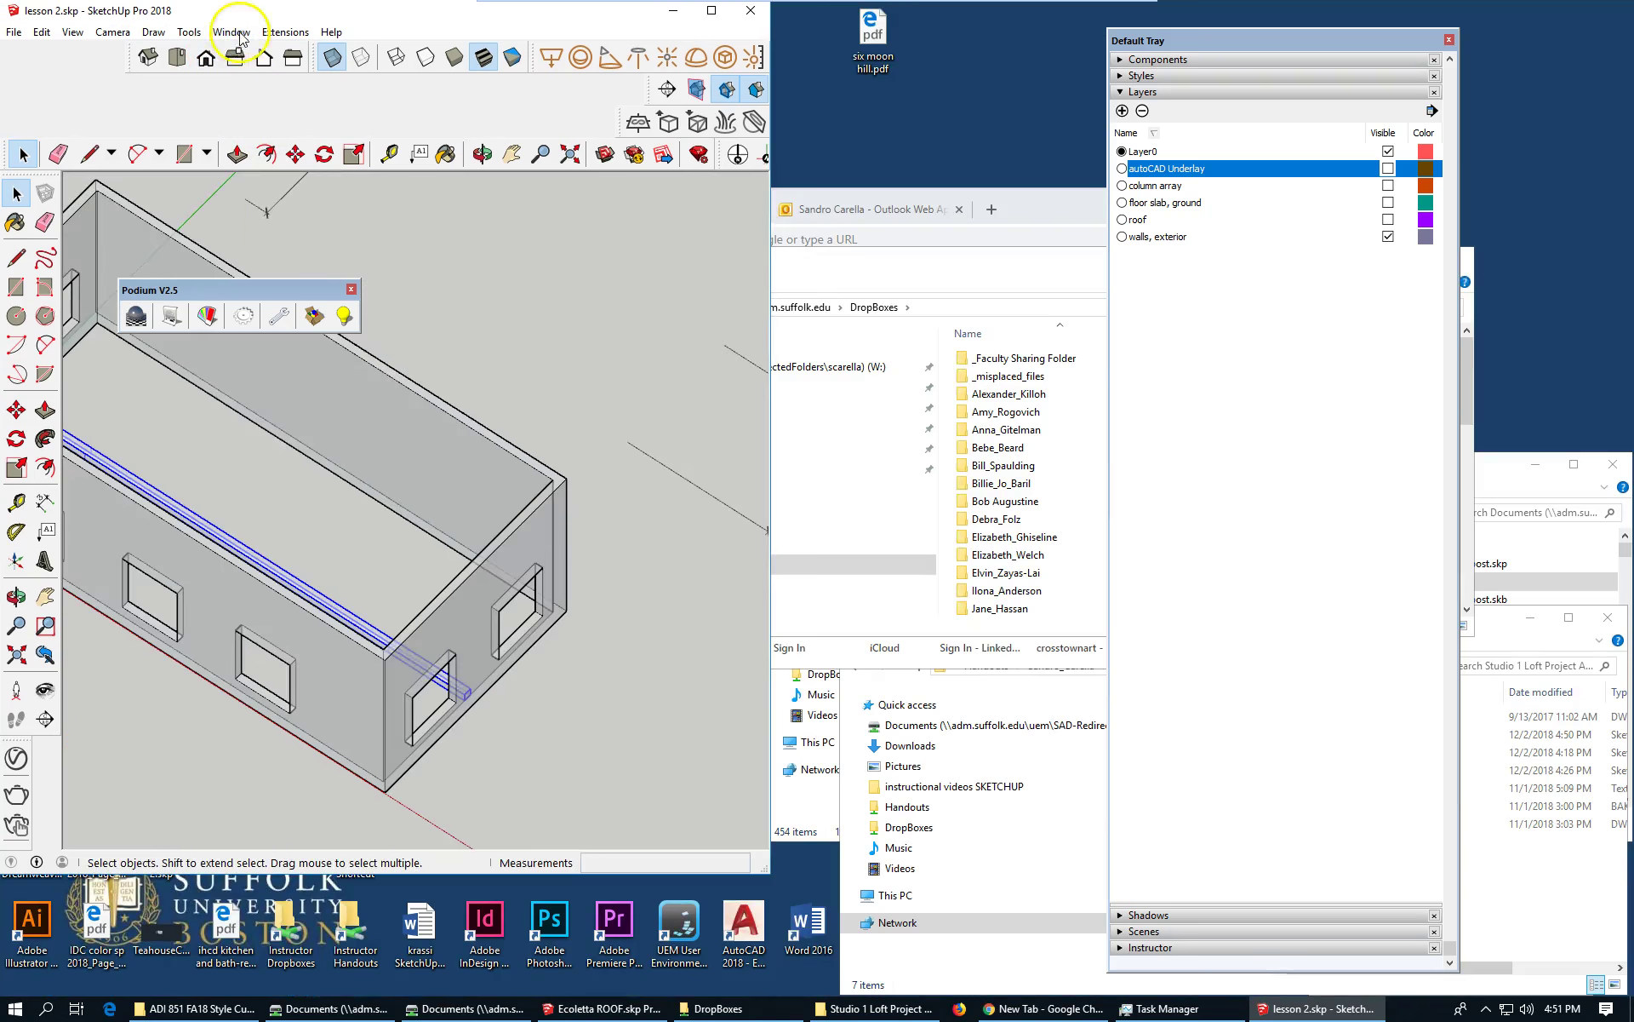
{"action": "left_click", "coordinate": [231, 31]}
{"action": "left_click", "coordinate": [287, 268]}
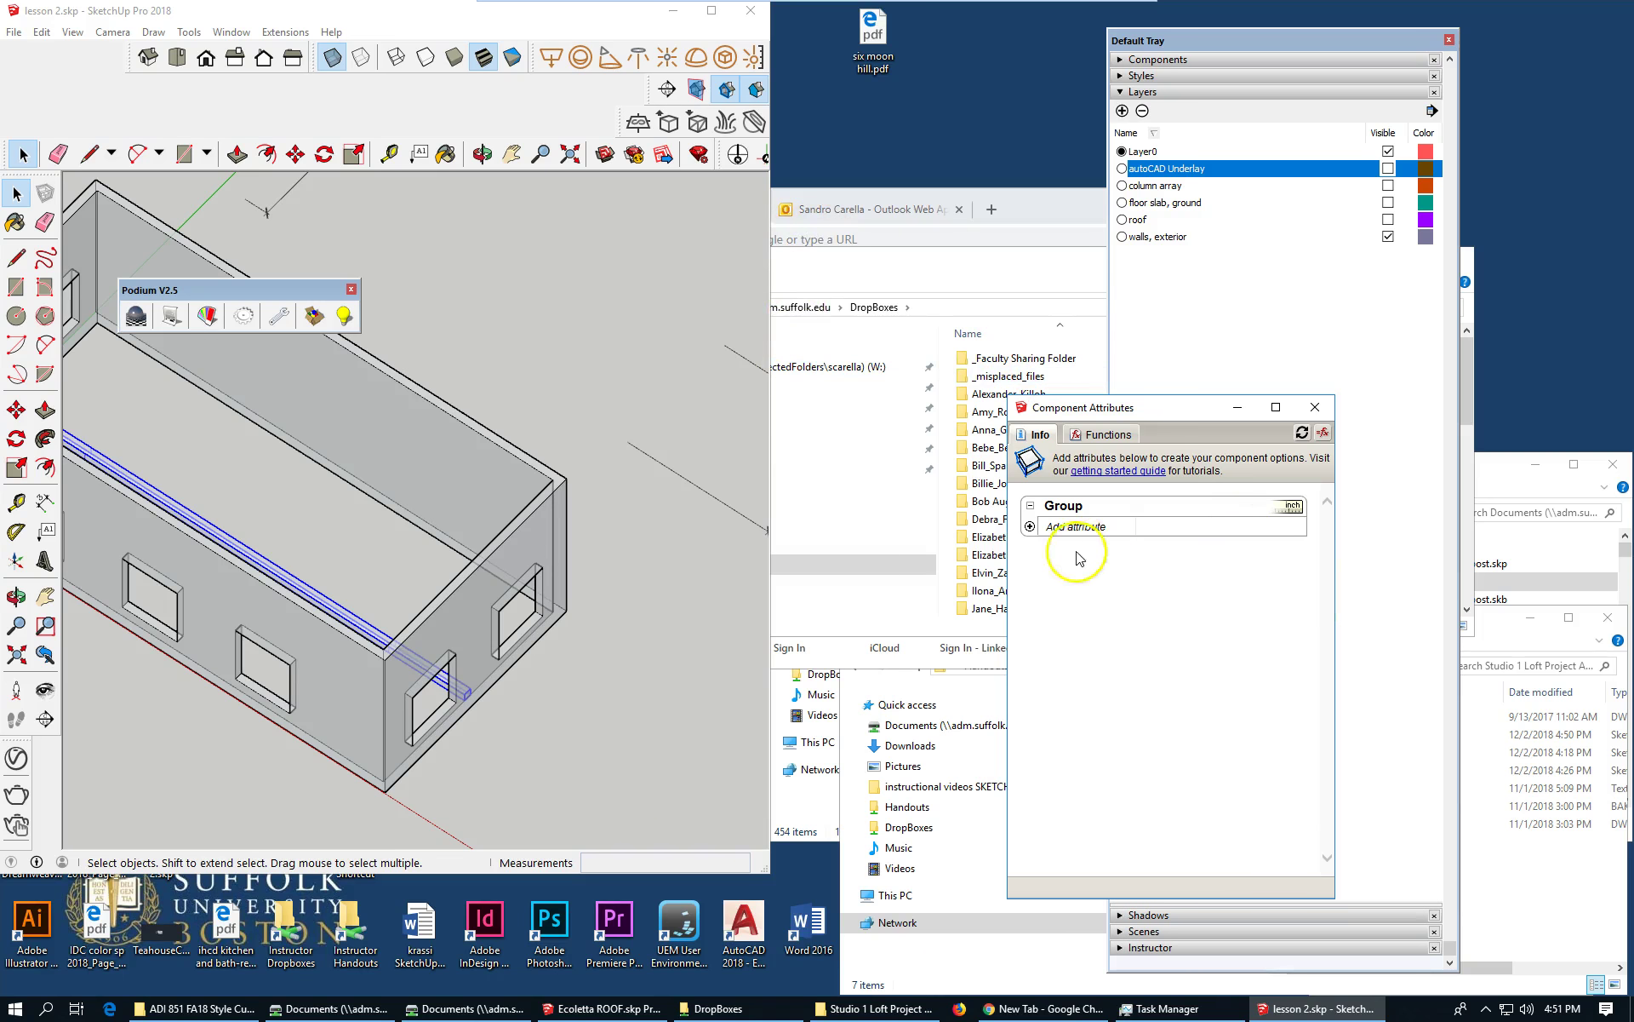
- Add a Z position attribute to the beam group, set it to 192", and maximize the modelling window again
{"action": "left_click", "coordinate": [1049, 526]}
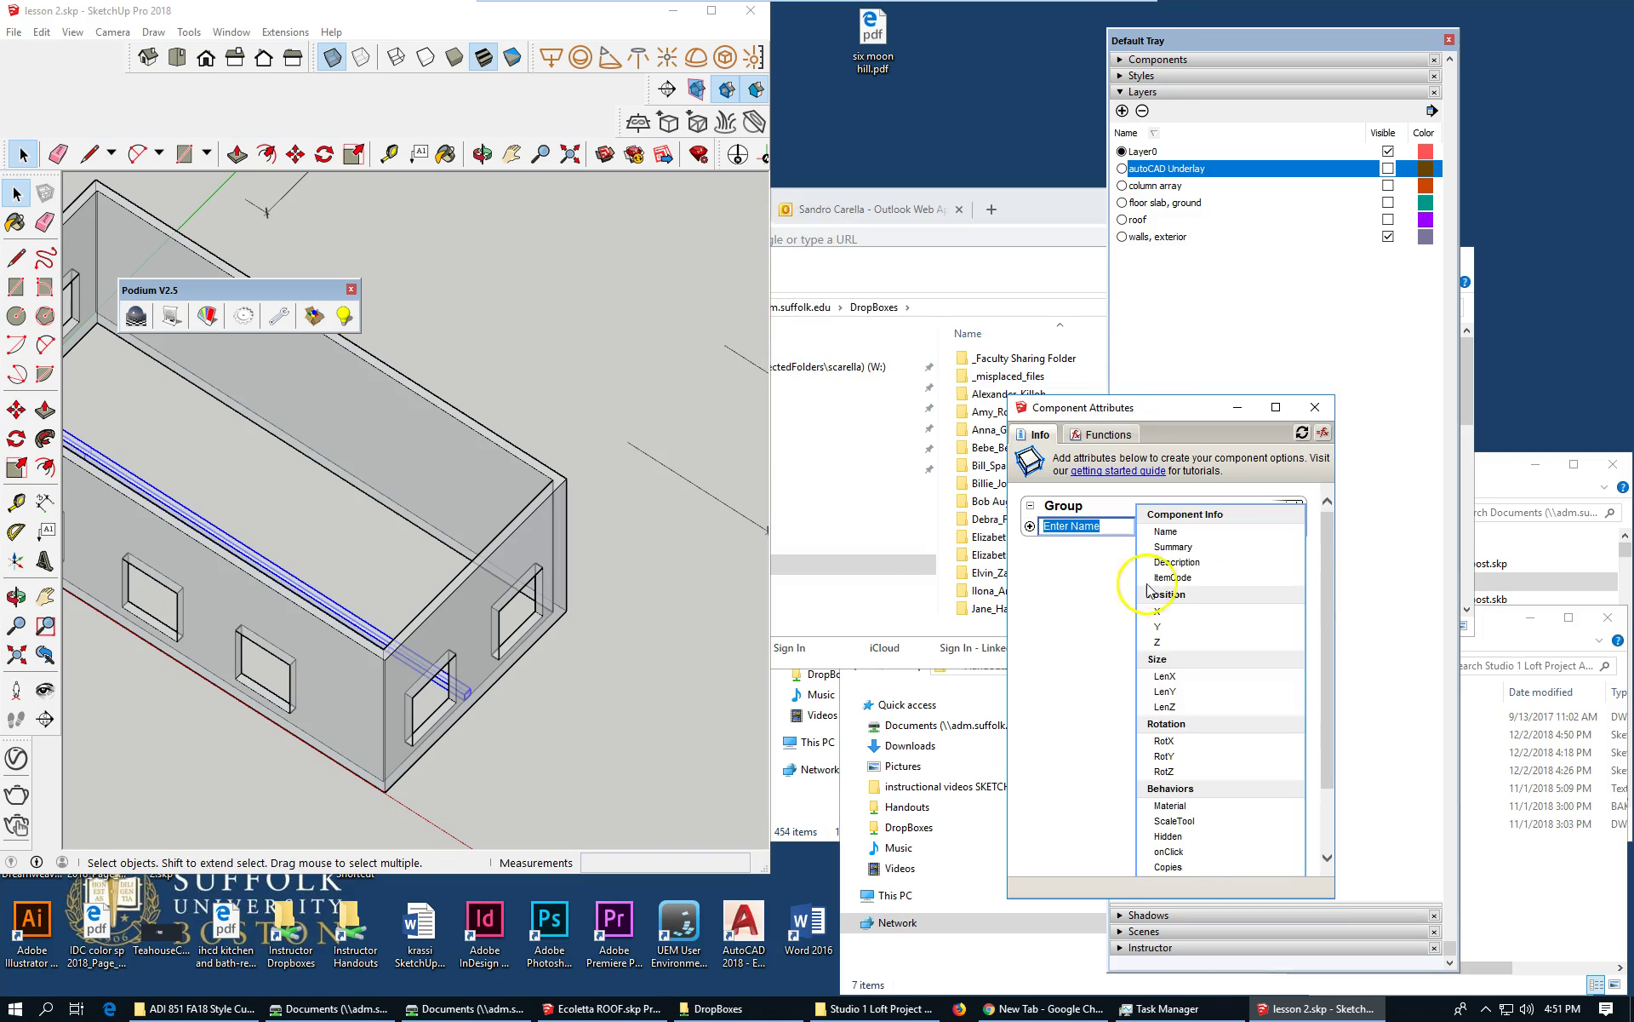
{"action": "left_click", "coordinate": [1179, 643]}
{"action": "left_click", "coordinate": [1177, 544]}
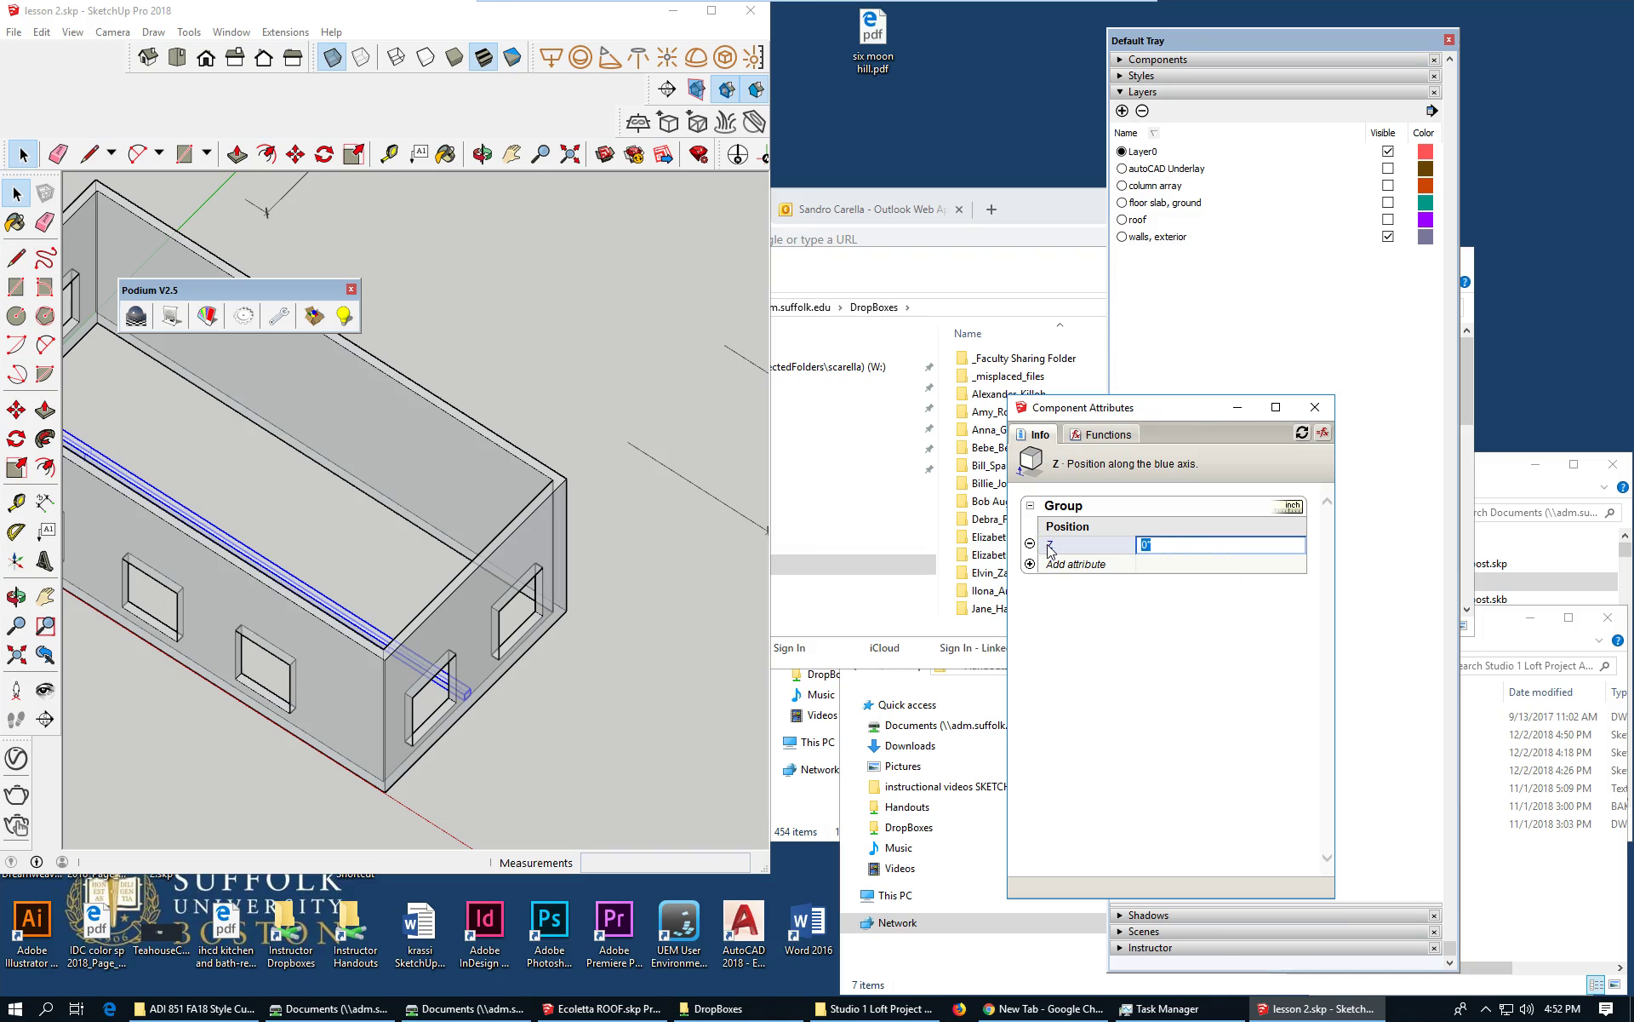
{"action": "key", "text": "Return"}
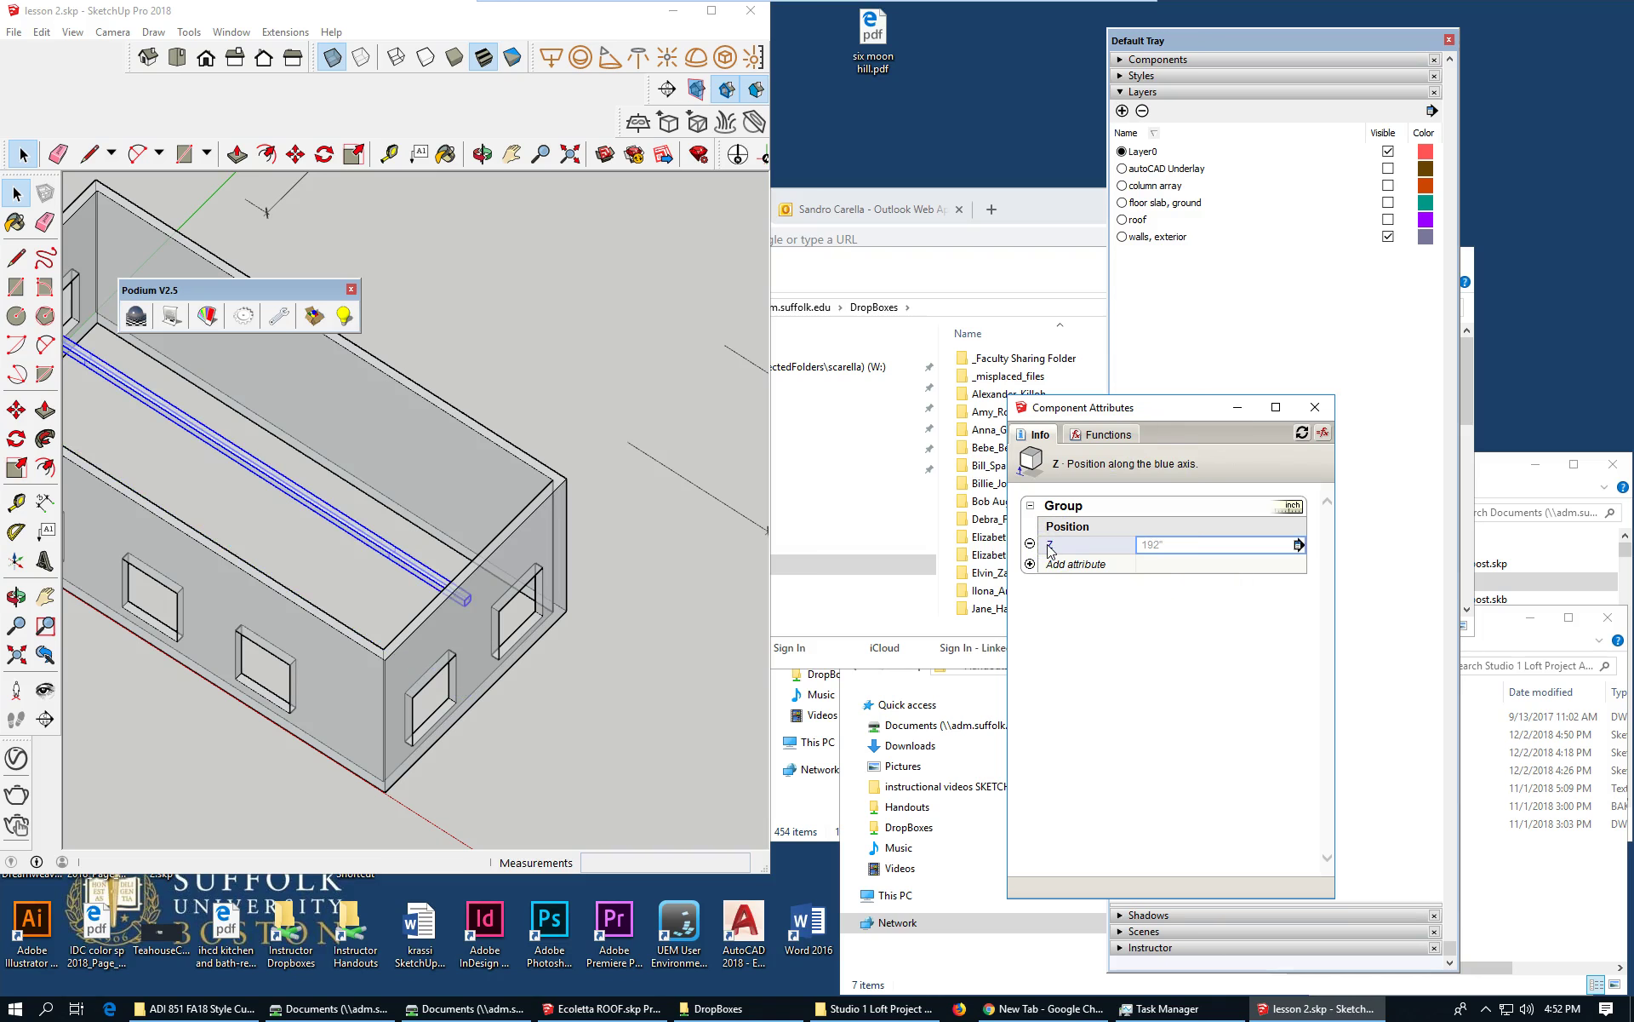
{"action": "scroll", "coordinate": [459, 293], "scroll_direction": "down", "scroll_amount": 3}
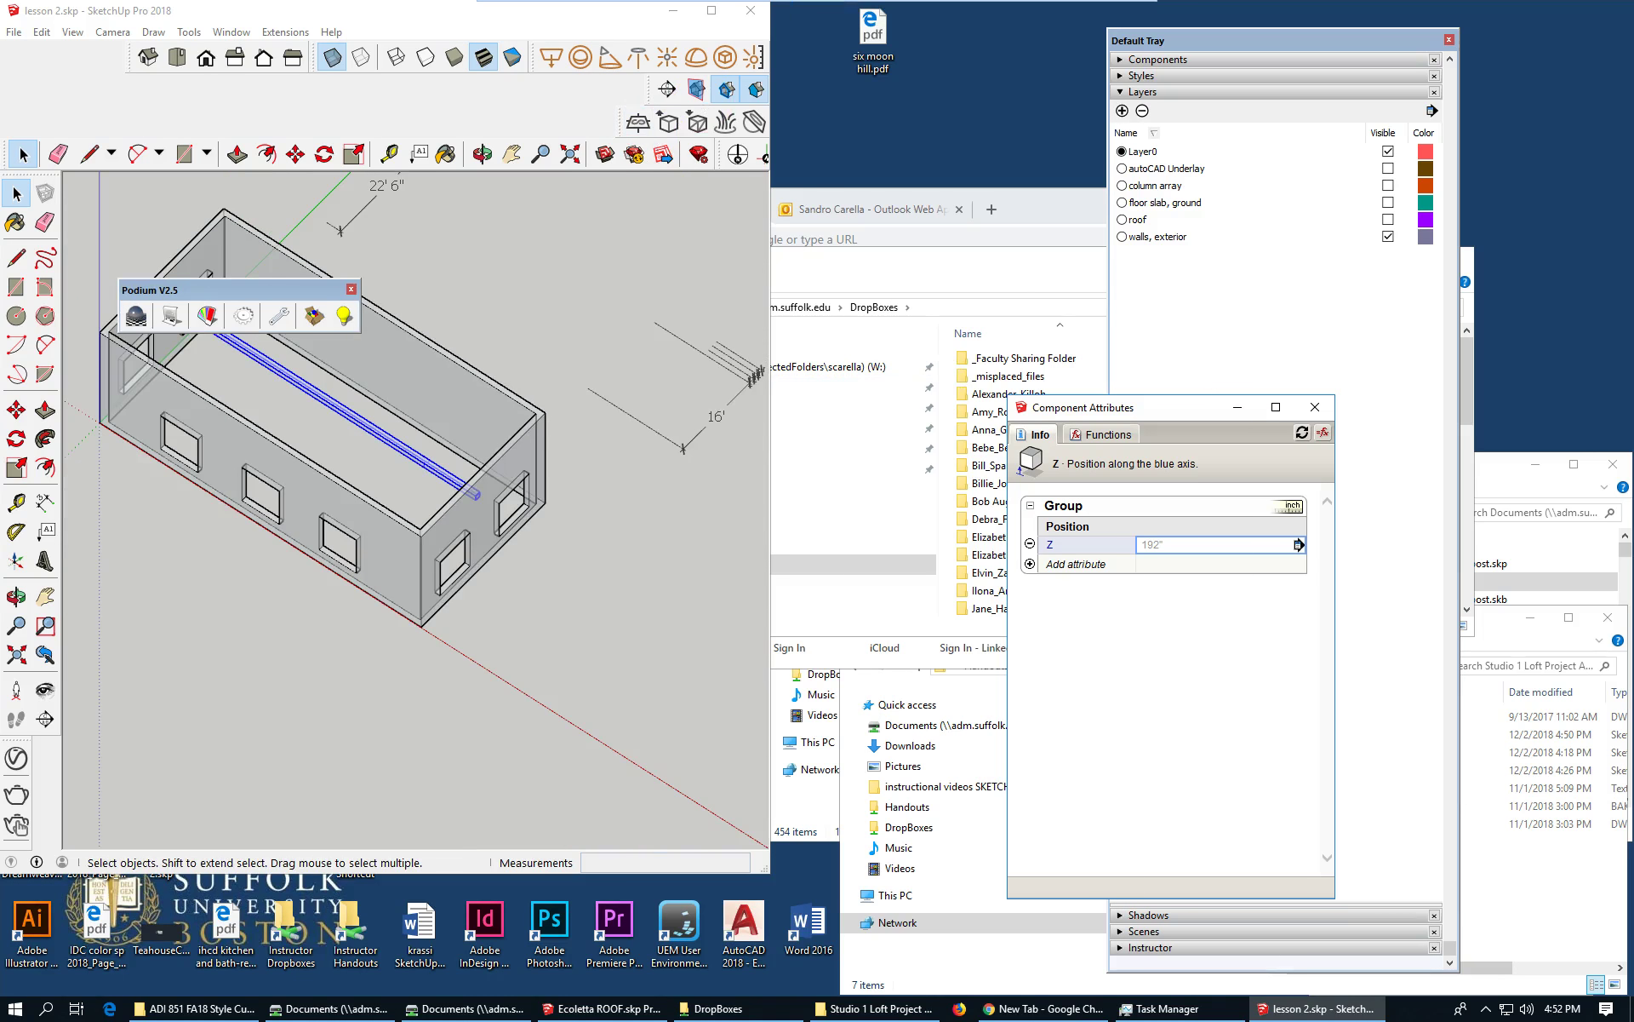
{"action": "left_click", "coordinate": [711, 12]}
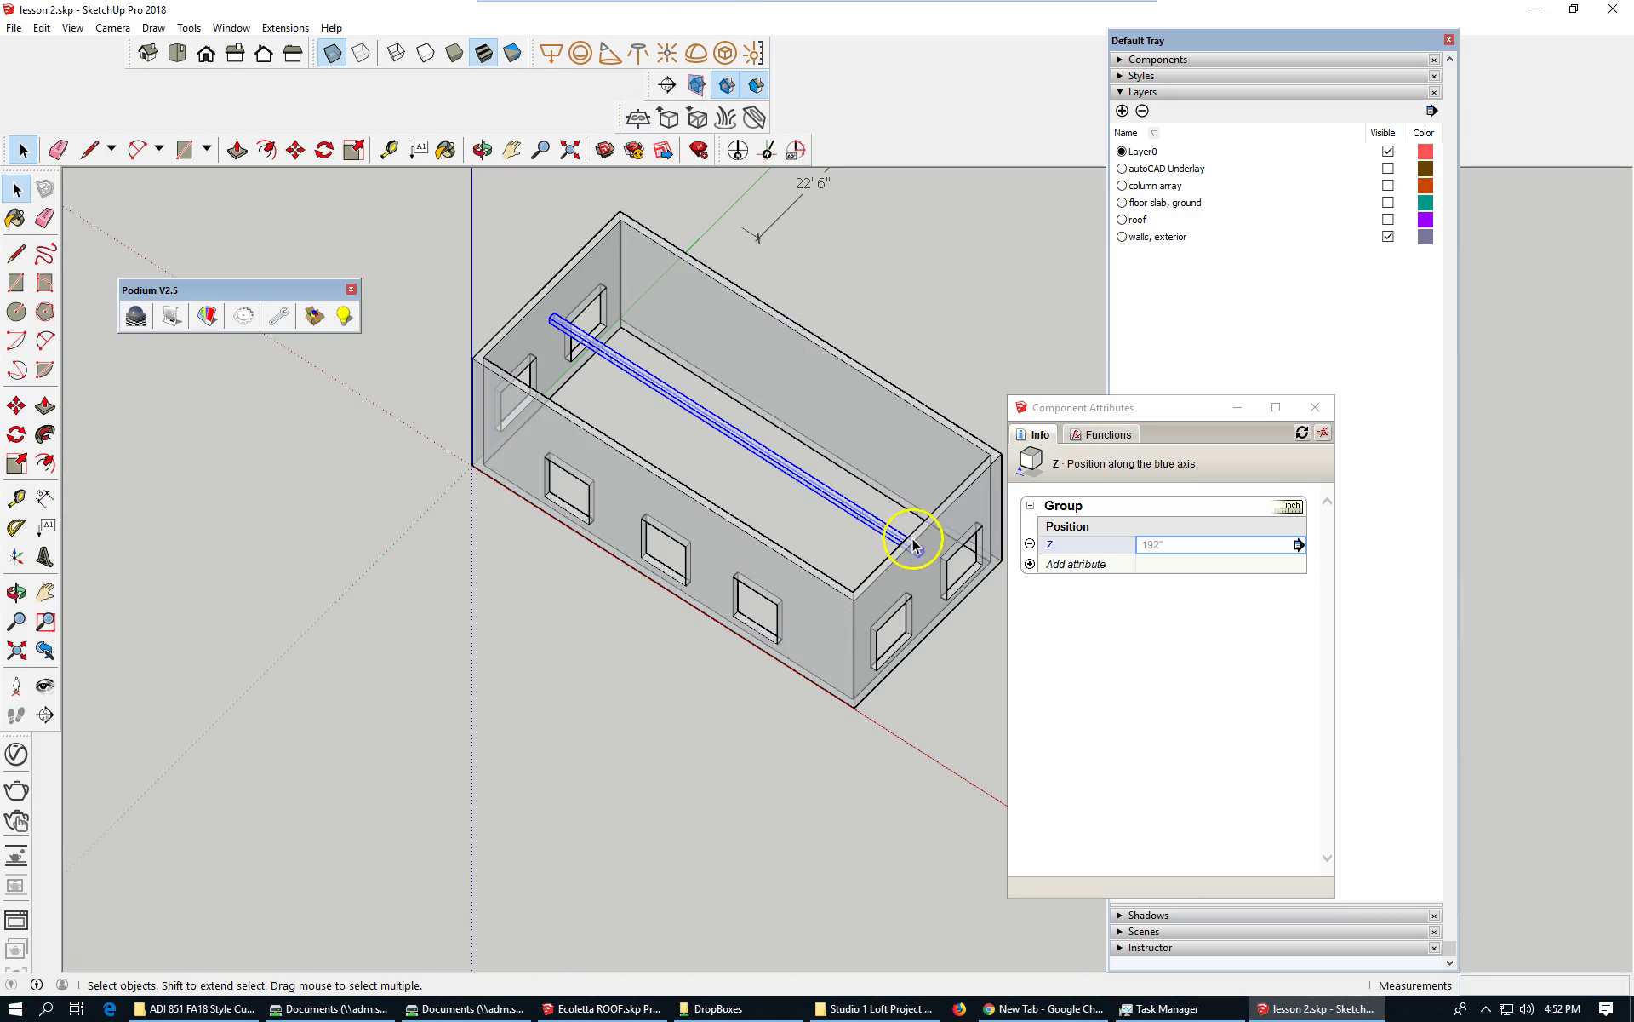
{"action": "scroll", "coordinate": [911, 536], "scroll_direction": "down", "scroll_amount": 1}
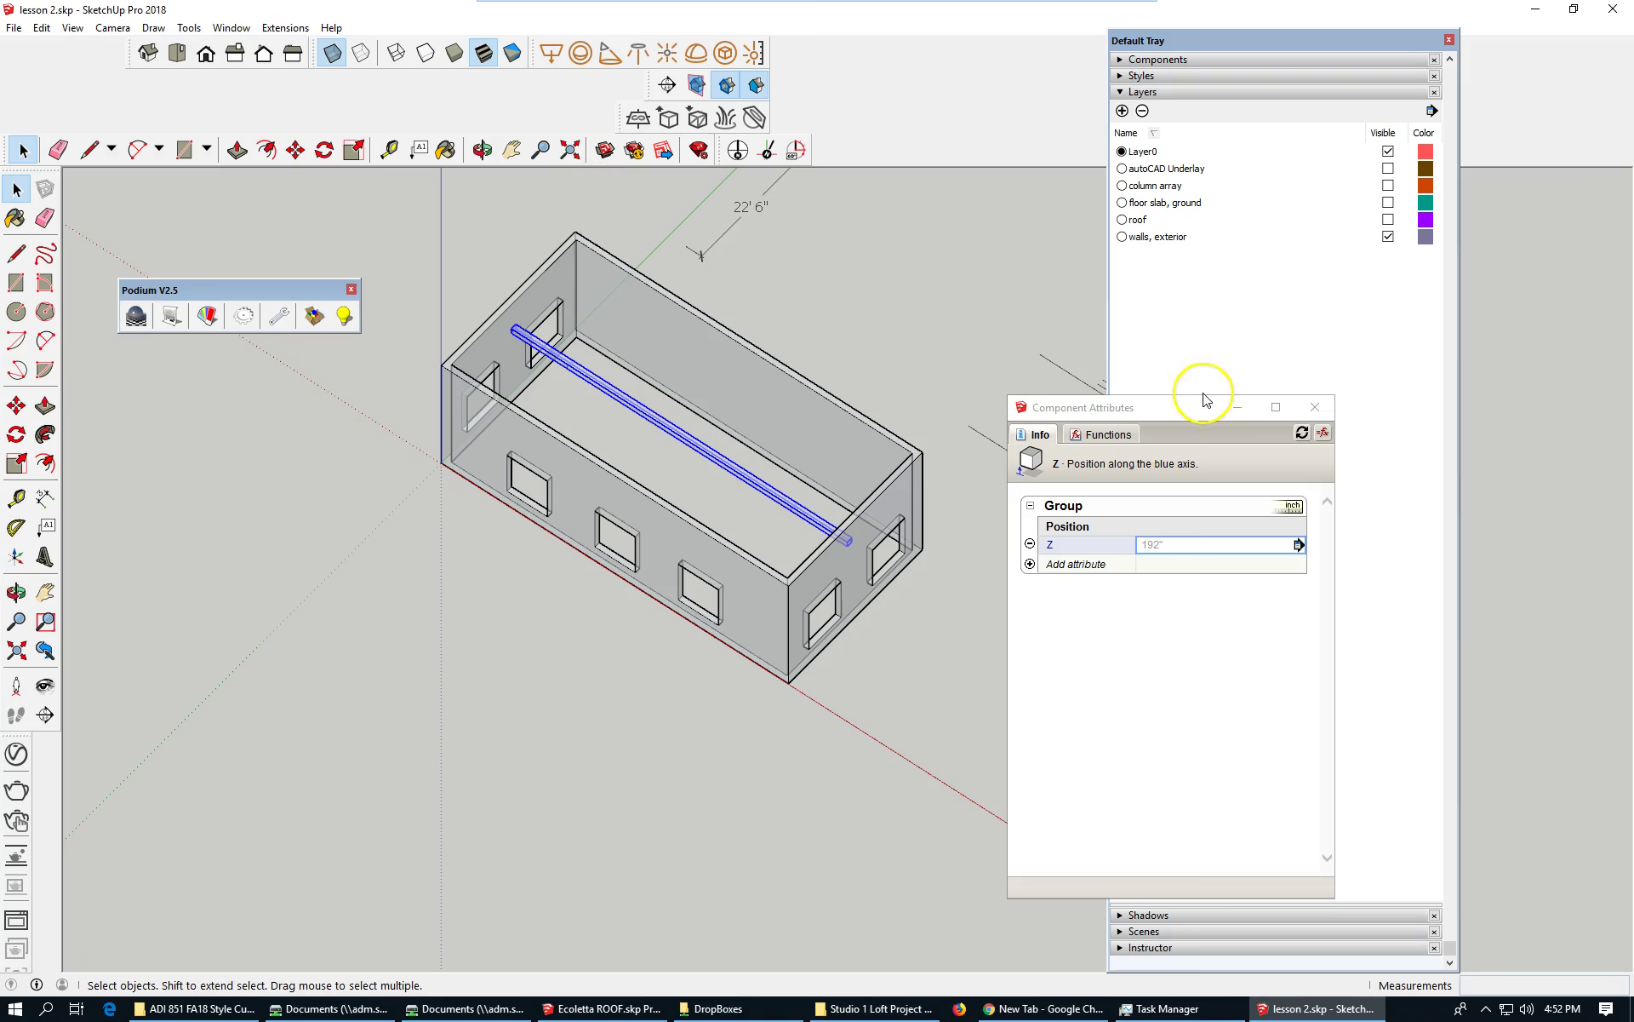
- Show the column array layer to check the raised beam against the column tops, and turn off X-ray display
{"action": "left_click", "coordinate": [1389, 185]}
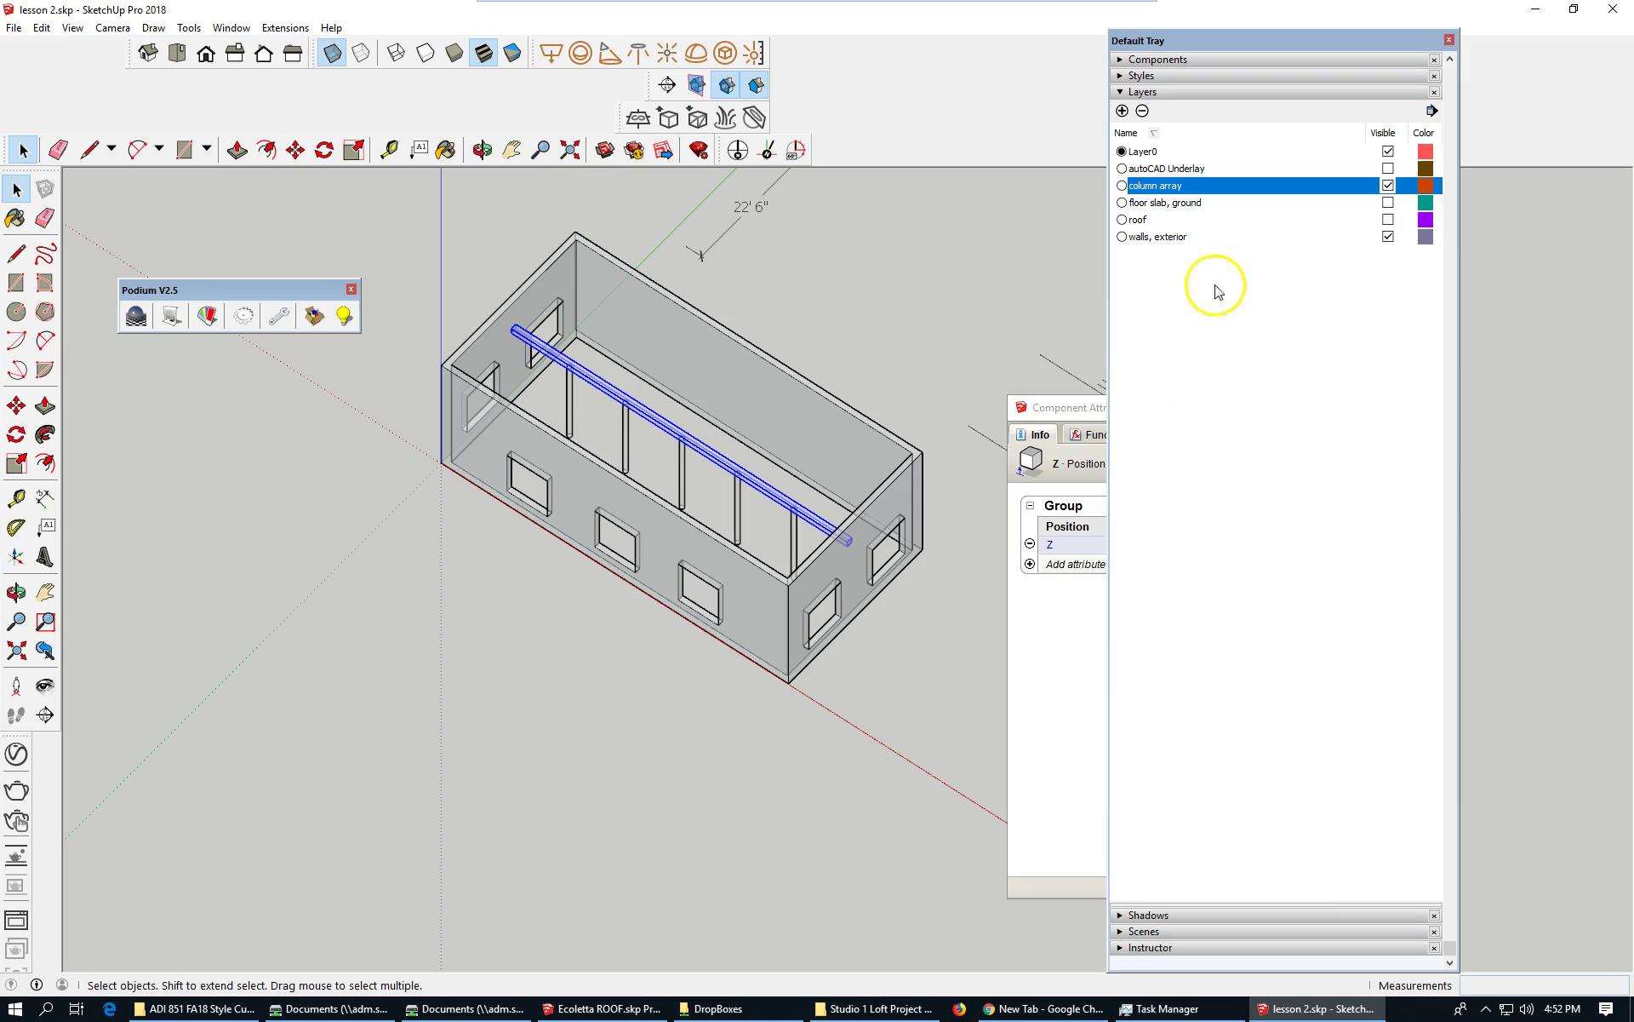
{"action": "scroll", "coordinate": [737, 445], "scroll_direction": "up", "scroll_amount": 2}
{"action": "middle_click_drag", "start_coordinate": [738, 445], "coordinate": [791, 201]}
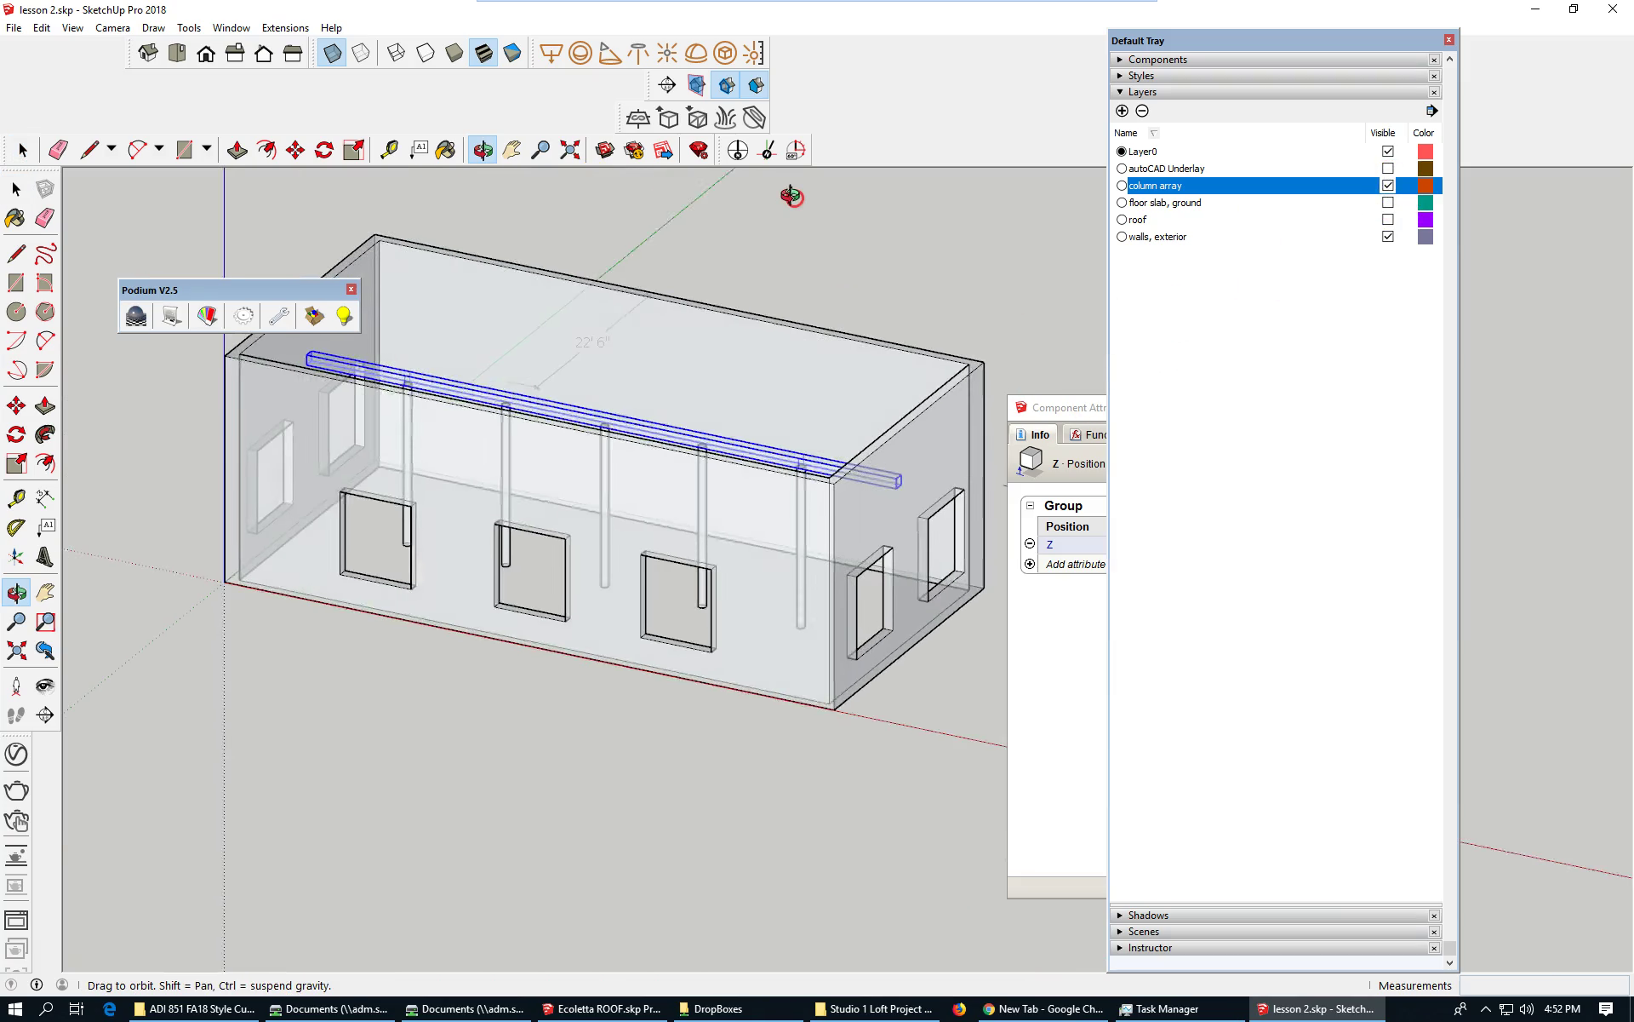
{"action": "scroll", "coordinate": [426, 463], "scroll_direction": "up", "scroll_amount": 3}
{"action": "scroll", "coordinate": [443, 425], "scroll_direction": "up", "scroll_amount": 2}
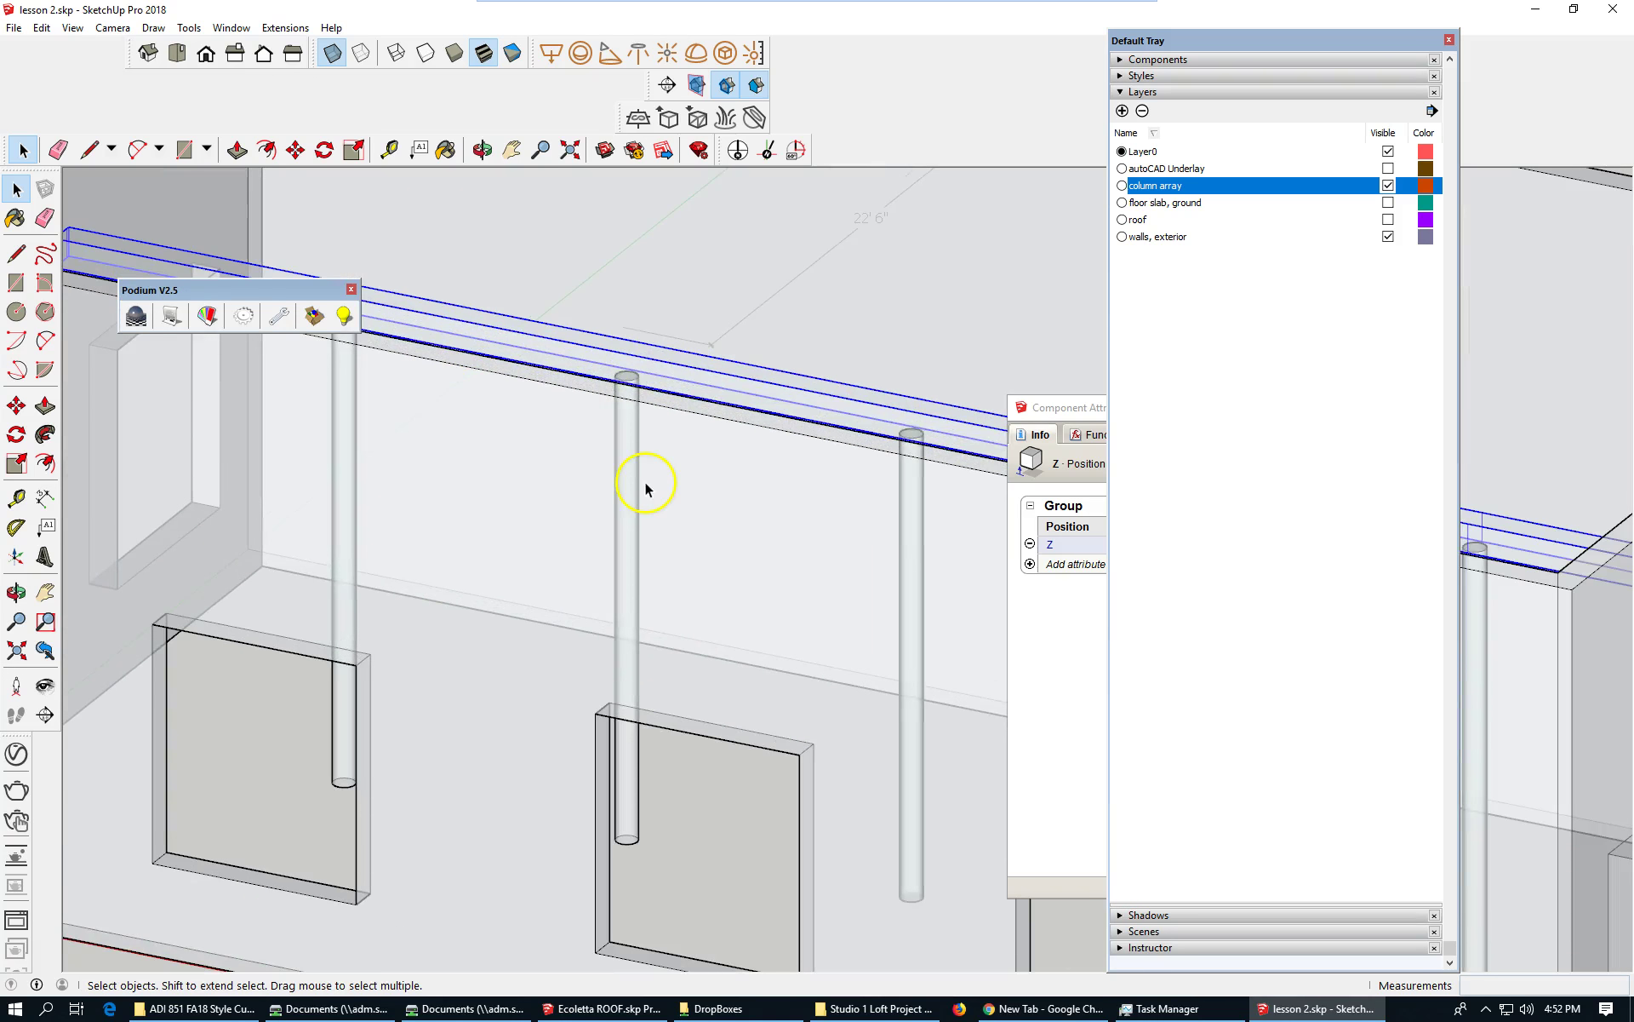
{"action": "middle_click_drag", "start_coordinate": [672, 485], "coordinate": [595, 573]}
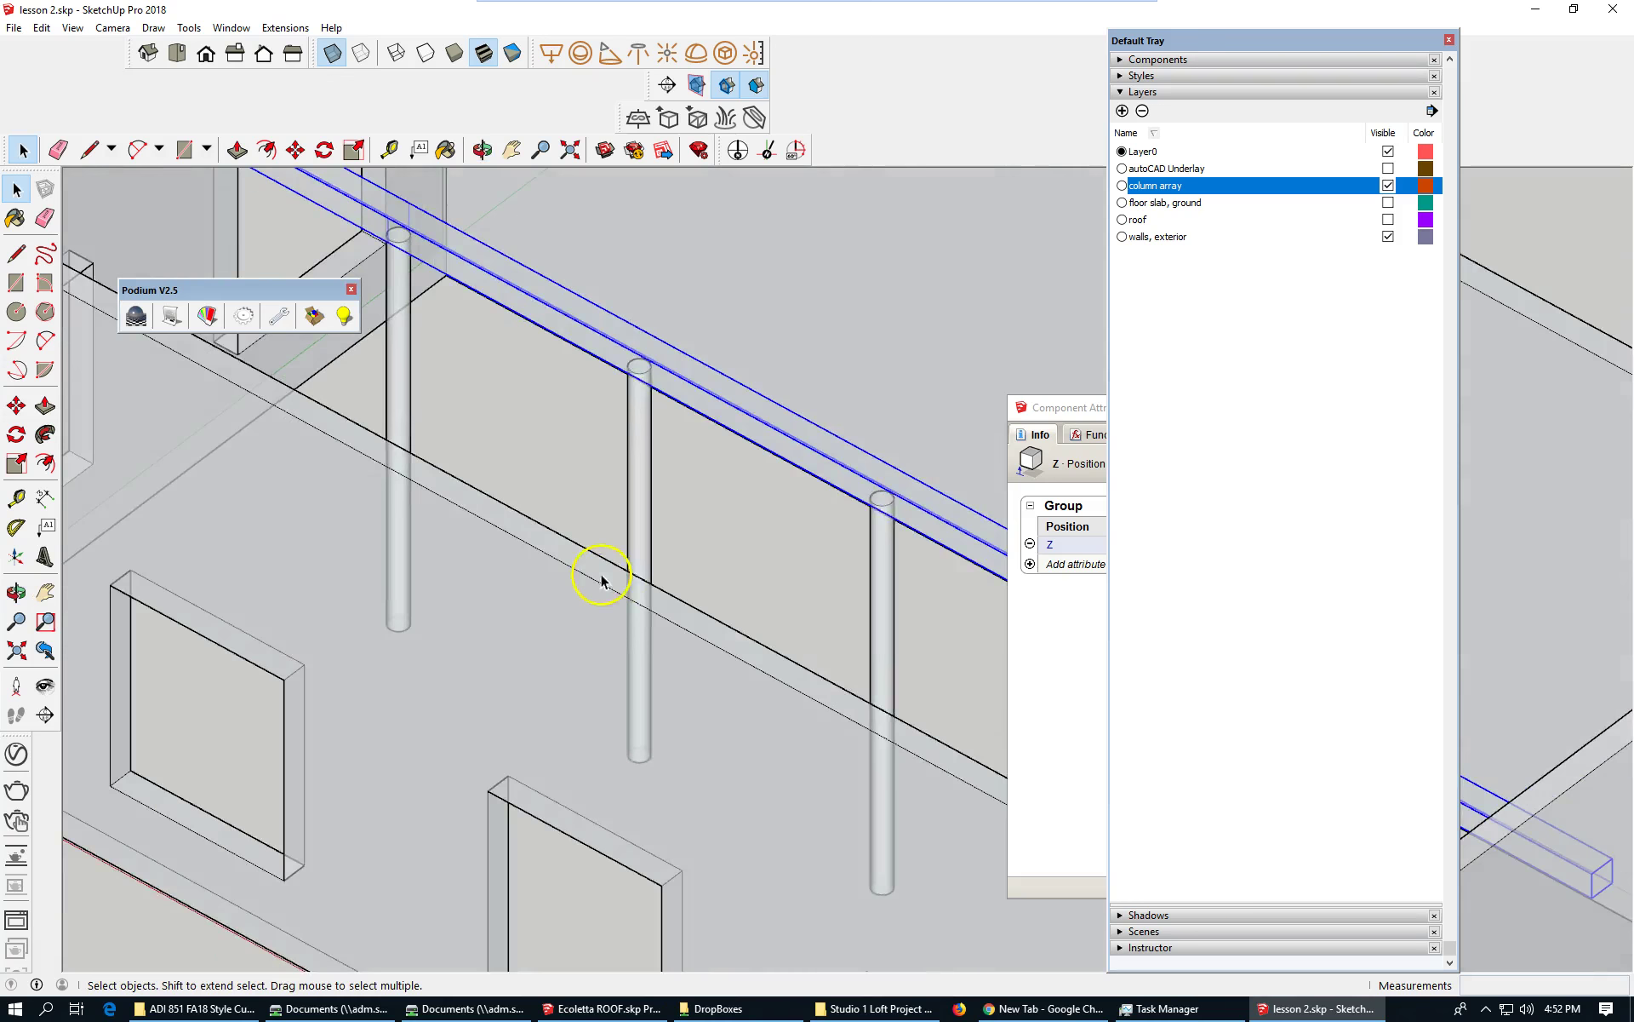
{"action": "scroll", "coordinate": [503, 460], "scroll_direction": "down", "scroll_amount": 3}
{"action": "scroll", "coordinate": [519, 451], "scroll_direction": "down", "scroll_amount": 2}
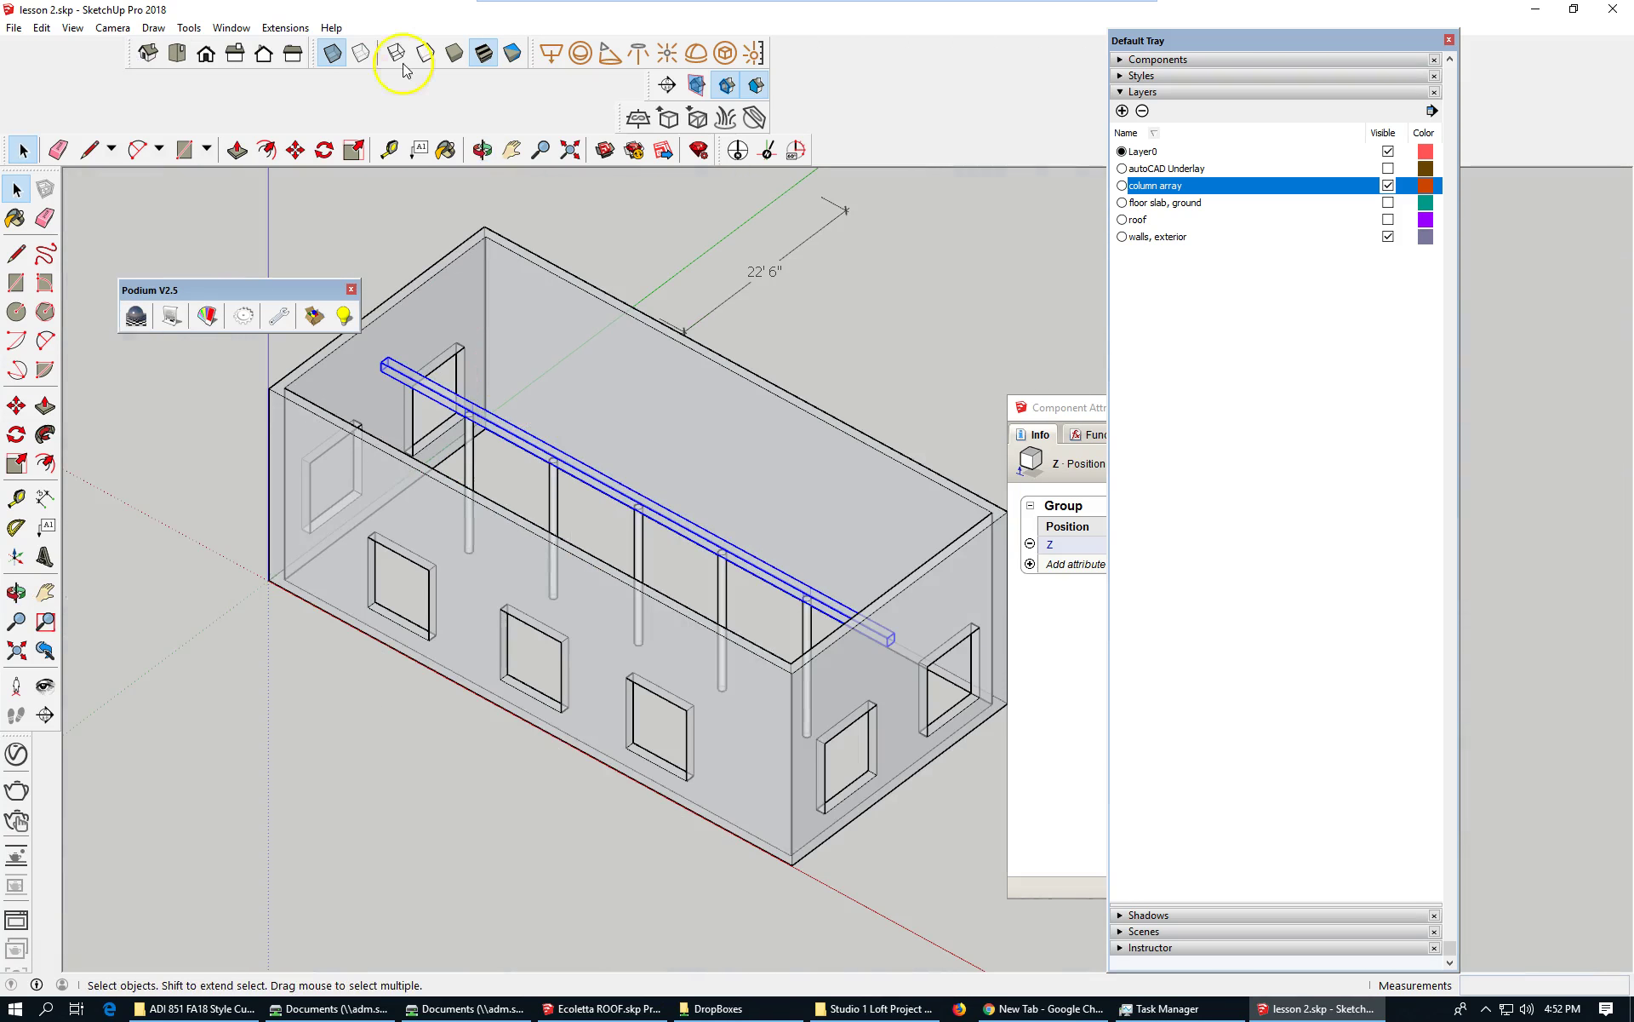
{"action": "left_click", "coordinate": [334, 53]}
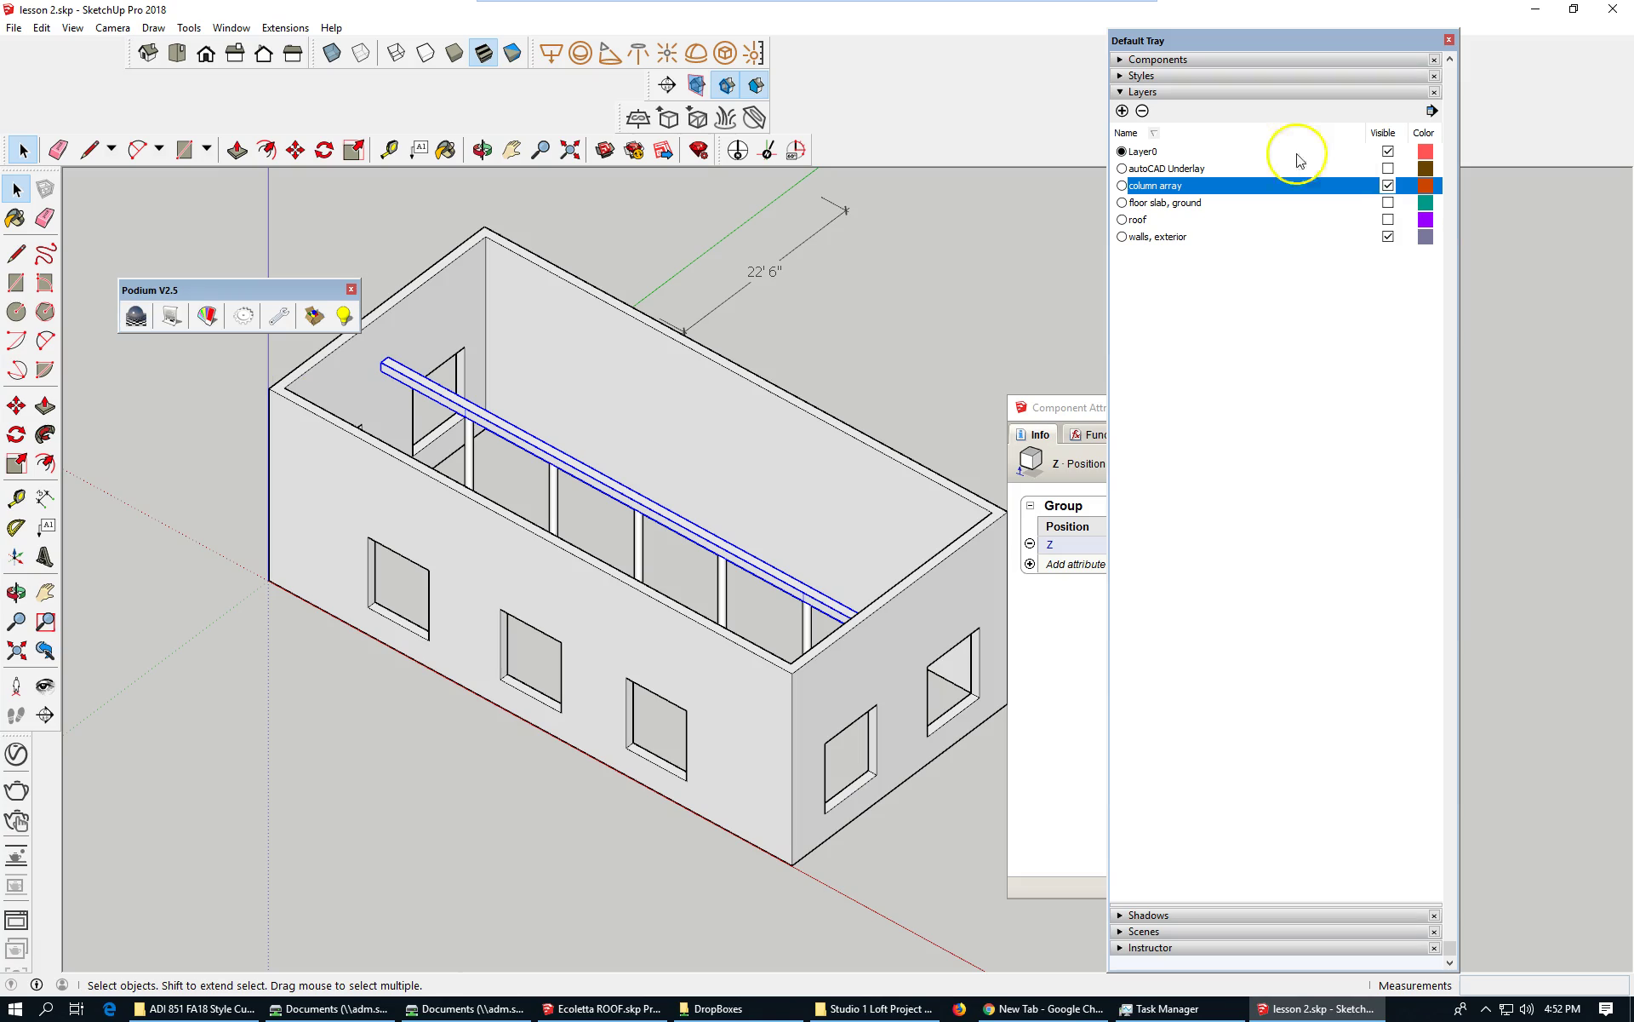
- Add a new layer named "girder"
{"action": "left_click", "coordinate": [1123, 111]}
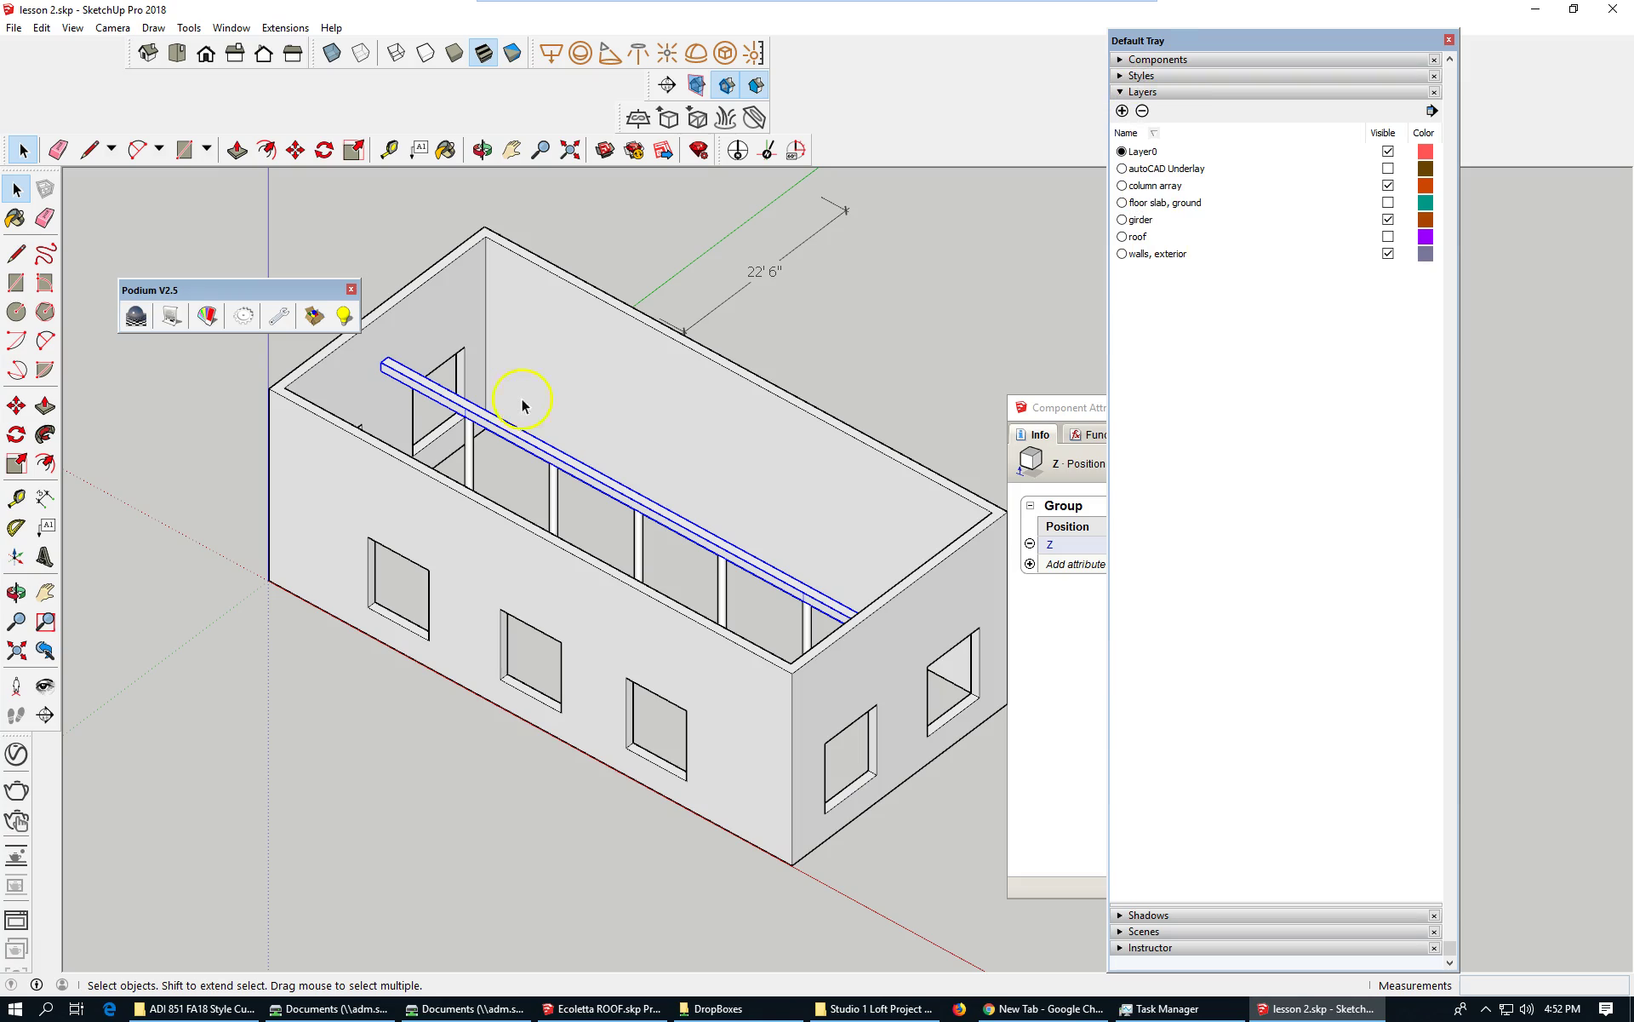
- Assign the raised beam group to the "girder" layer, deselect it, and inspect where the beam meets the columns
{"action": "right_click", "coordinate": [571, 464]}
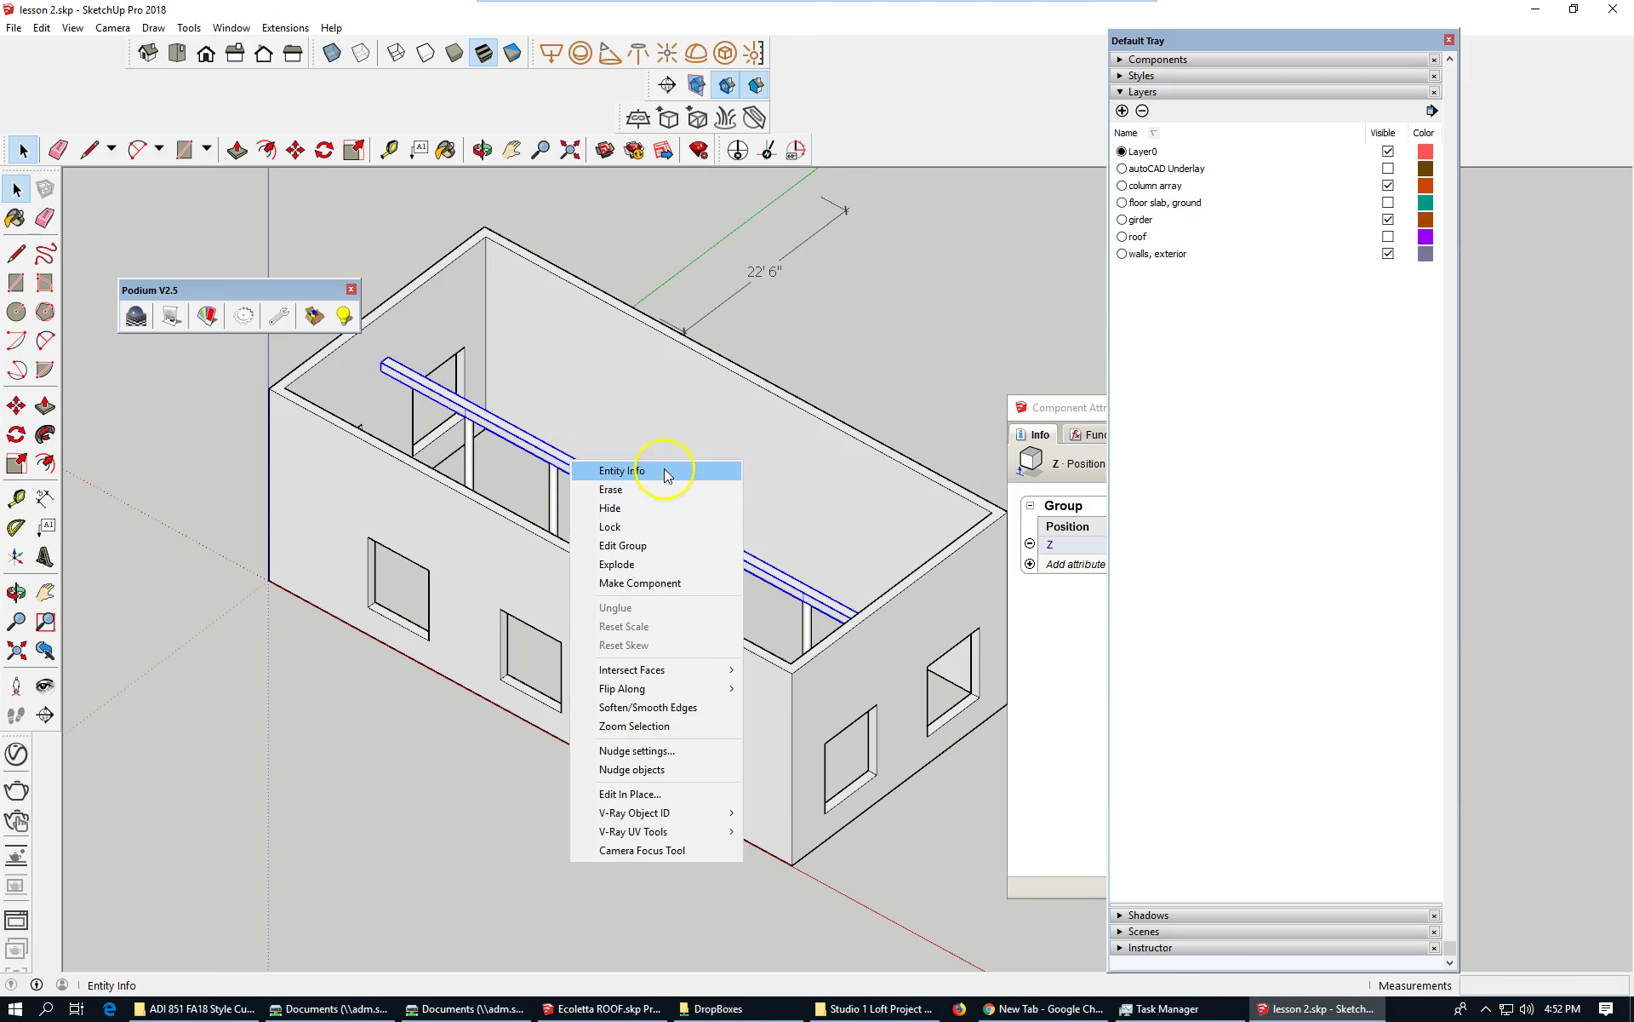
{"action": "left_click", "coordinate": [613, 470]}
{"action": "left_click", "coordinate": [1360, 105]}
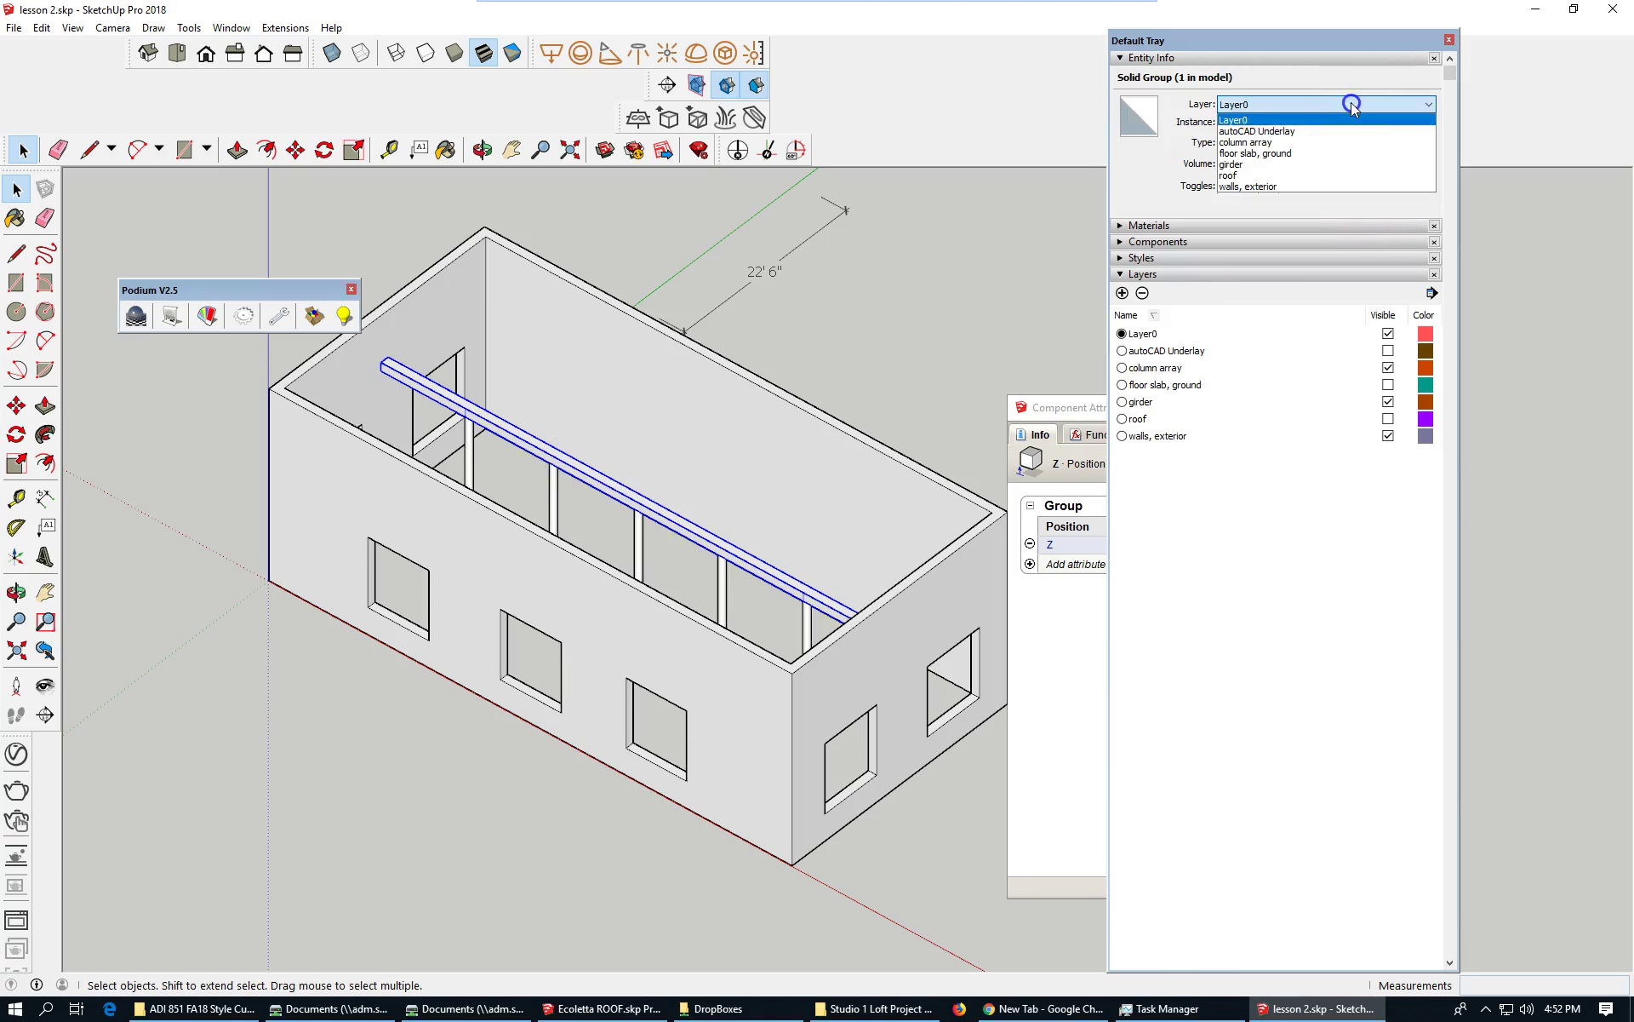
{"action": "left_click", "coordinate": [1268, 160]}
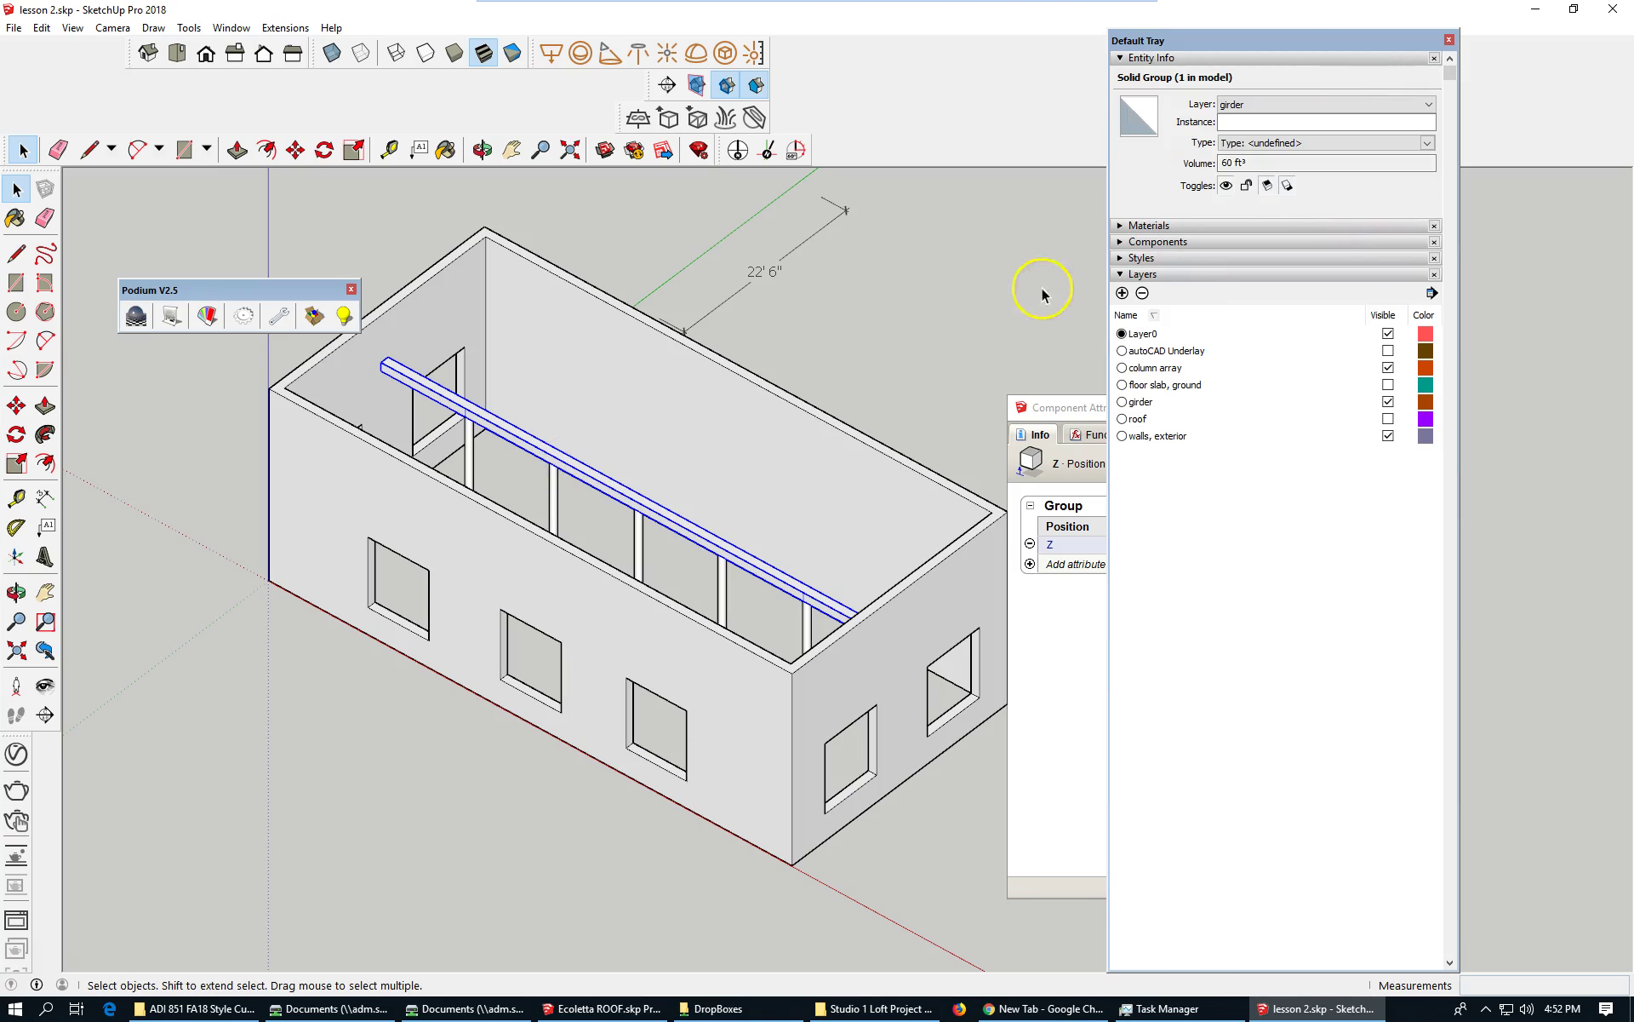
{"action": "left_click", "coordinate": [281, 741]}
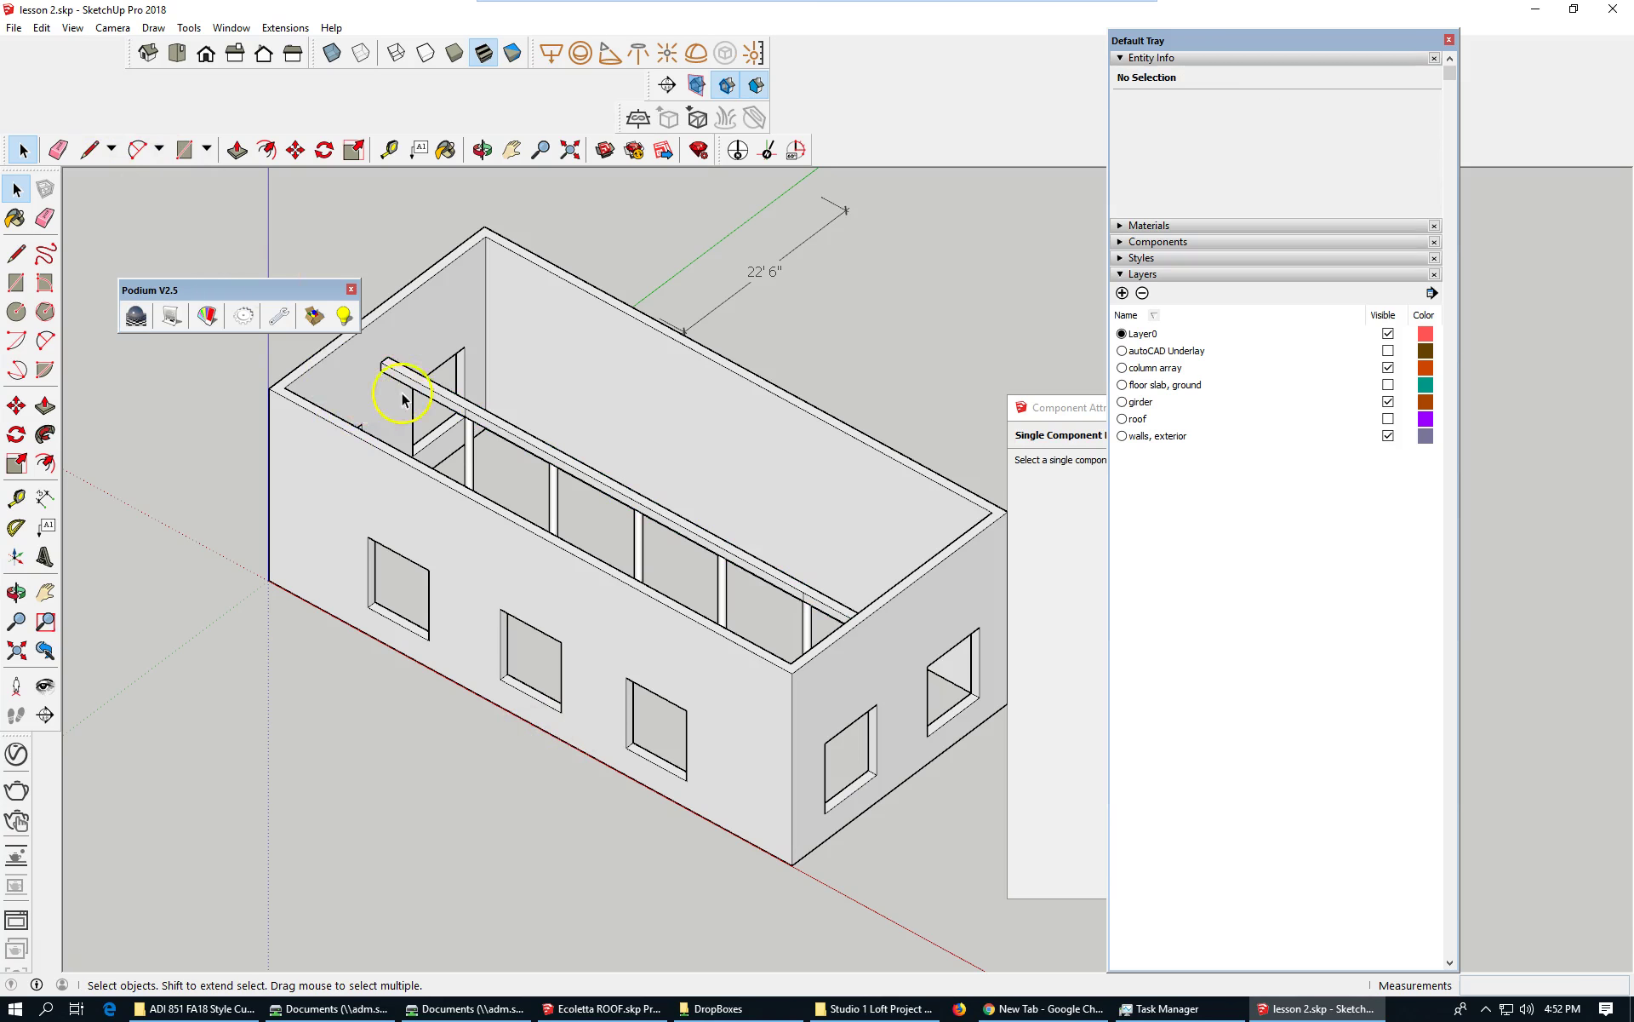
{"action": "scroll", "coordinate": [403, 398], "scroll_direction": "up", "scroll_amount": 4}
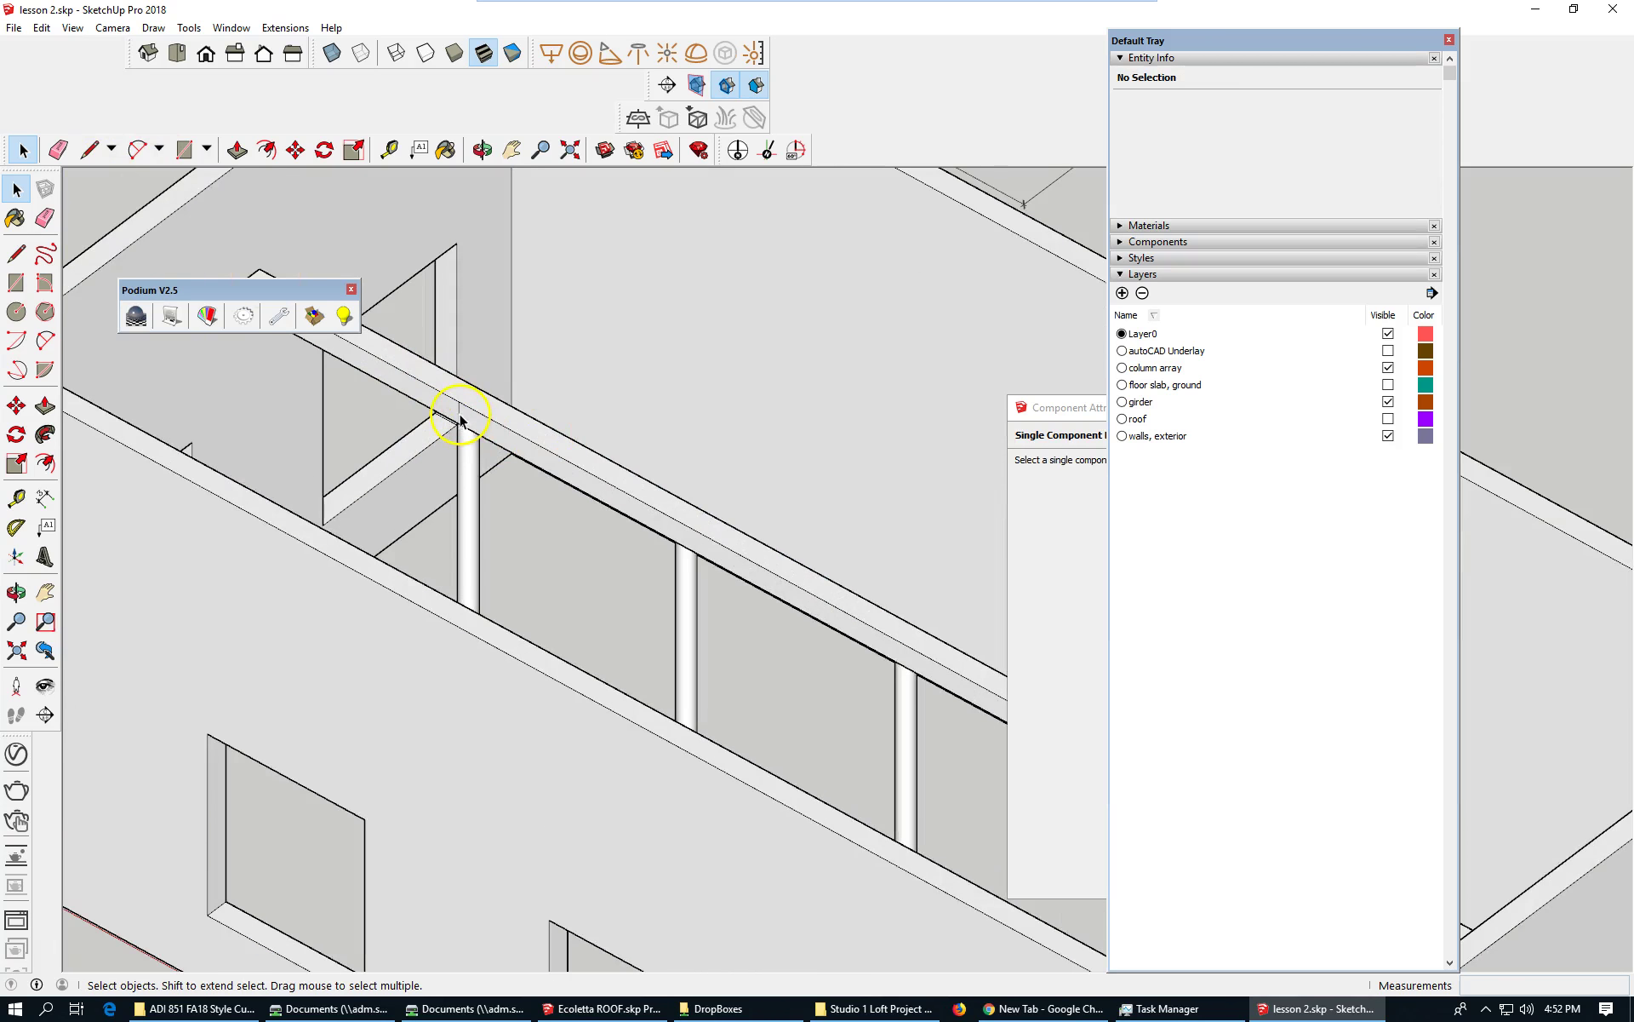
{"action": "scroll", "coordinate": [459, 417], "scroll_direction": "down", "scroll_amount": 5}
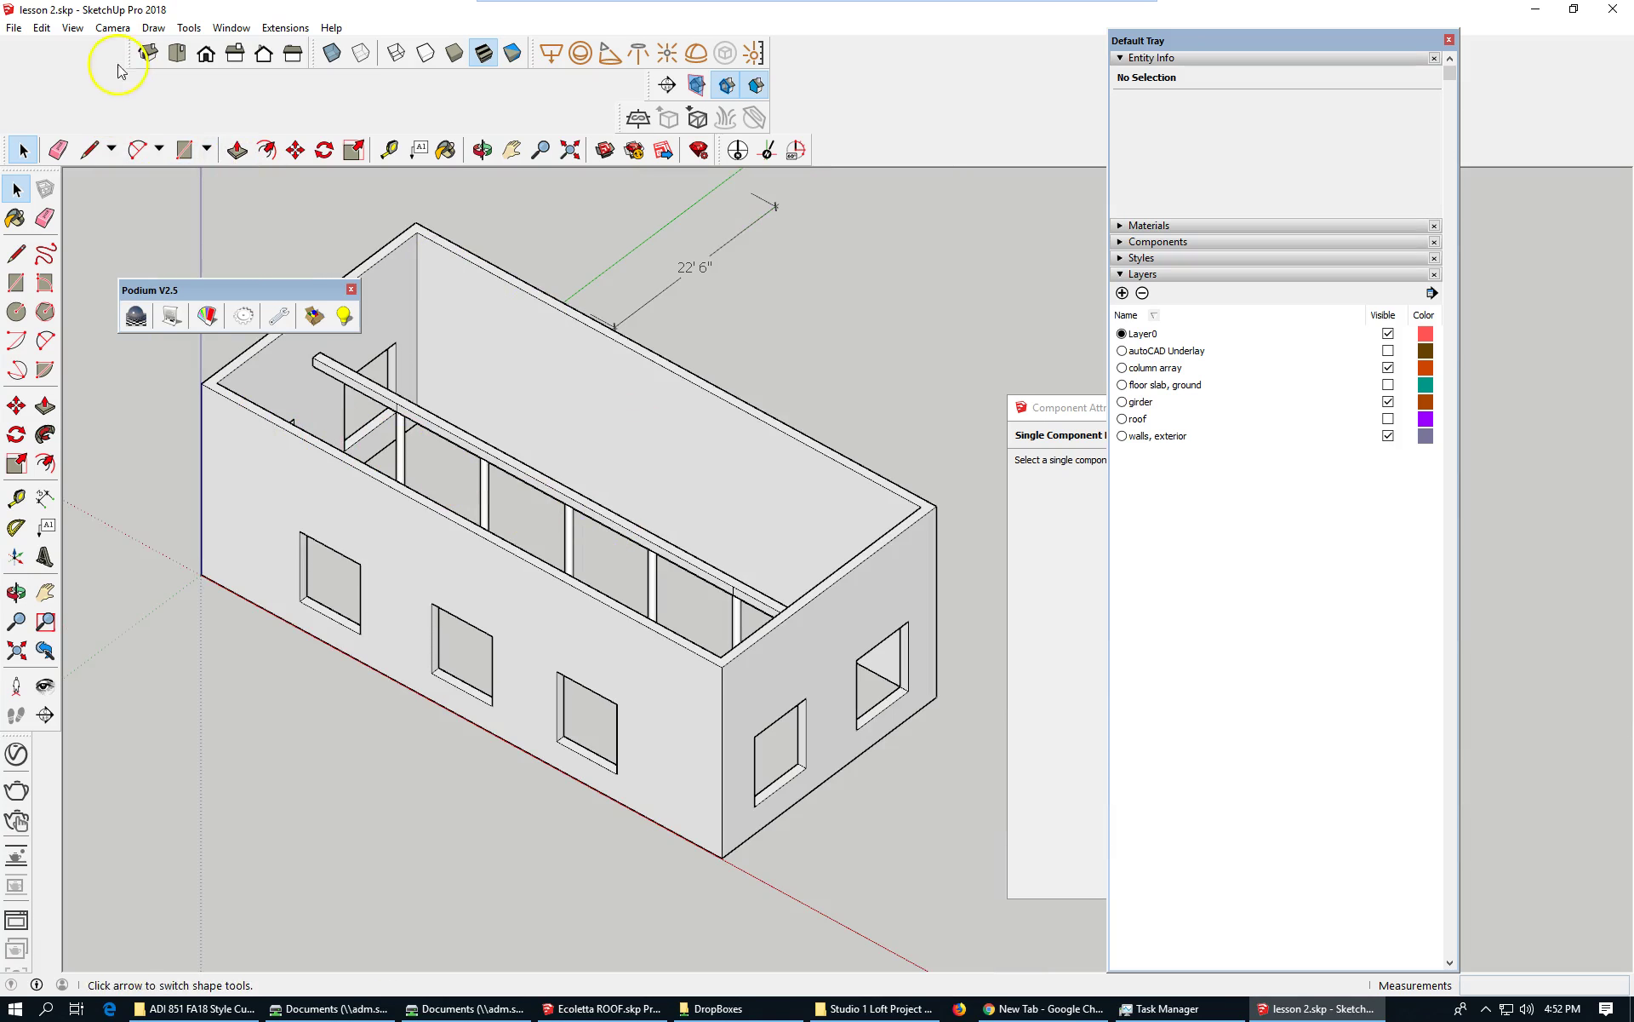
- Save the model as a new file named "lesson 3.skp" in the Studio 1 Loft Project AutoCAD folder
{"action": "left_click", "coordinate": [14, 27]}
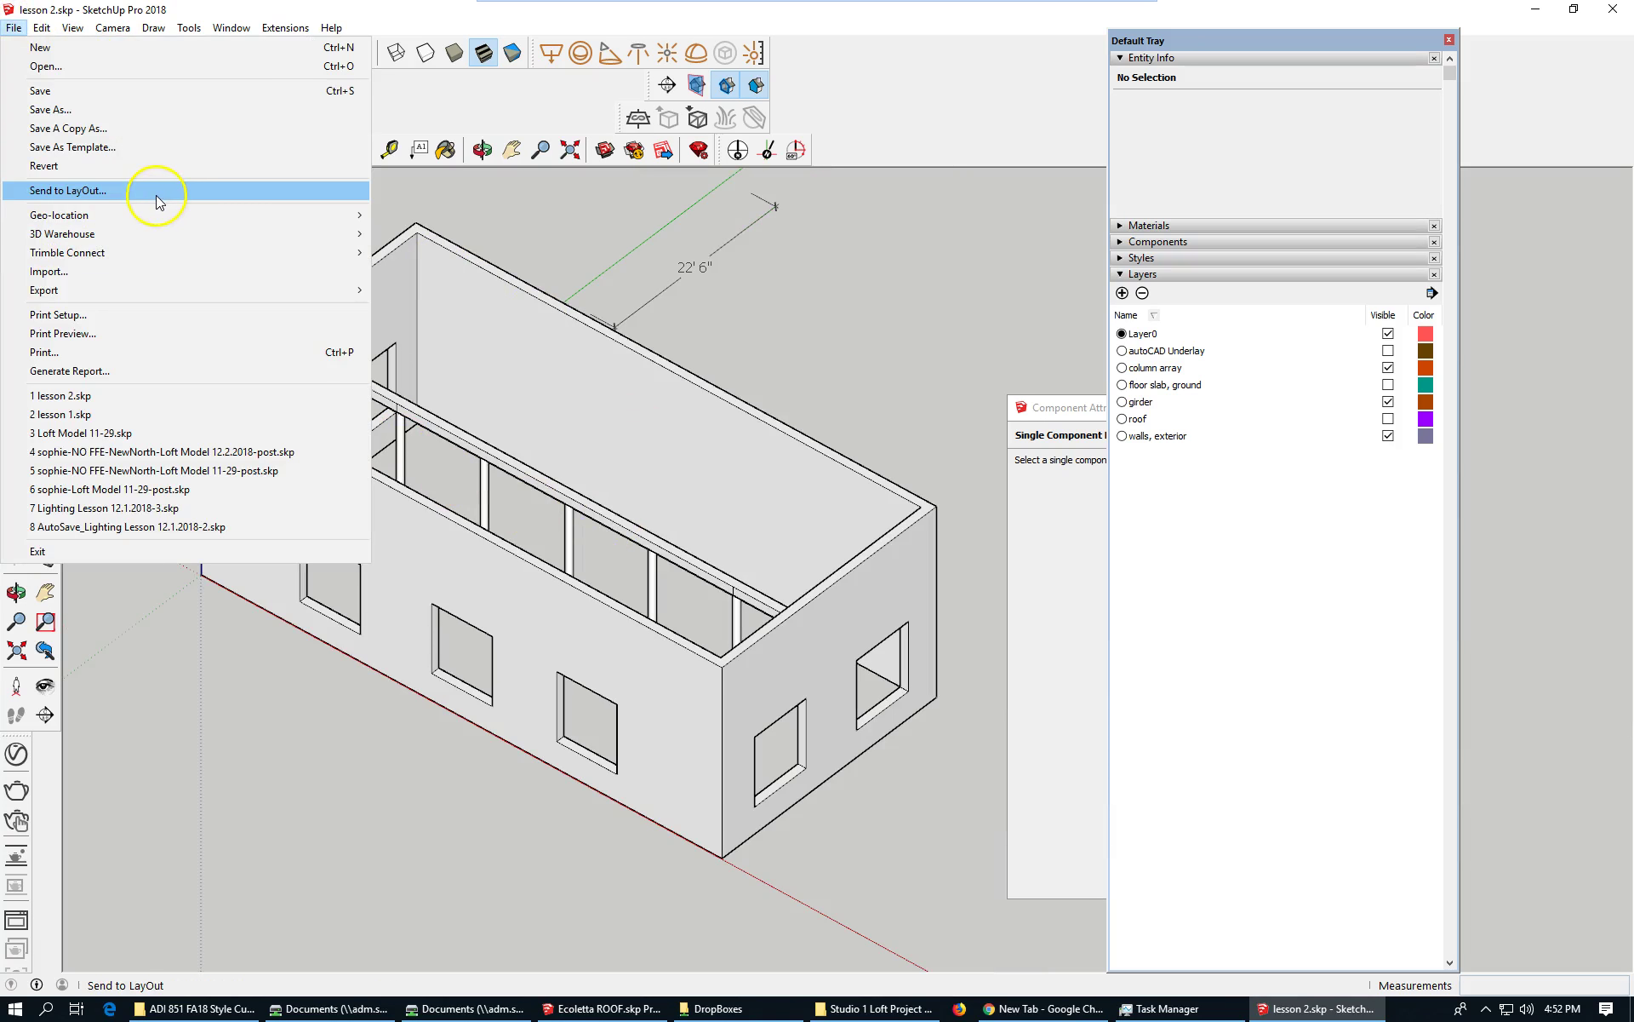
{"action": "left_click", "coordinate": [110, 109]}
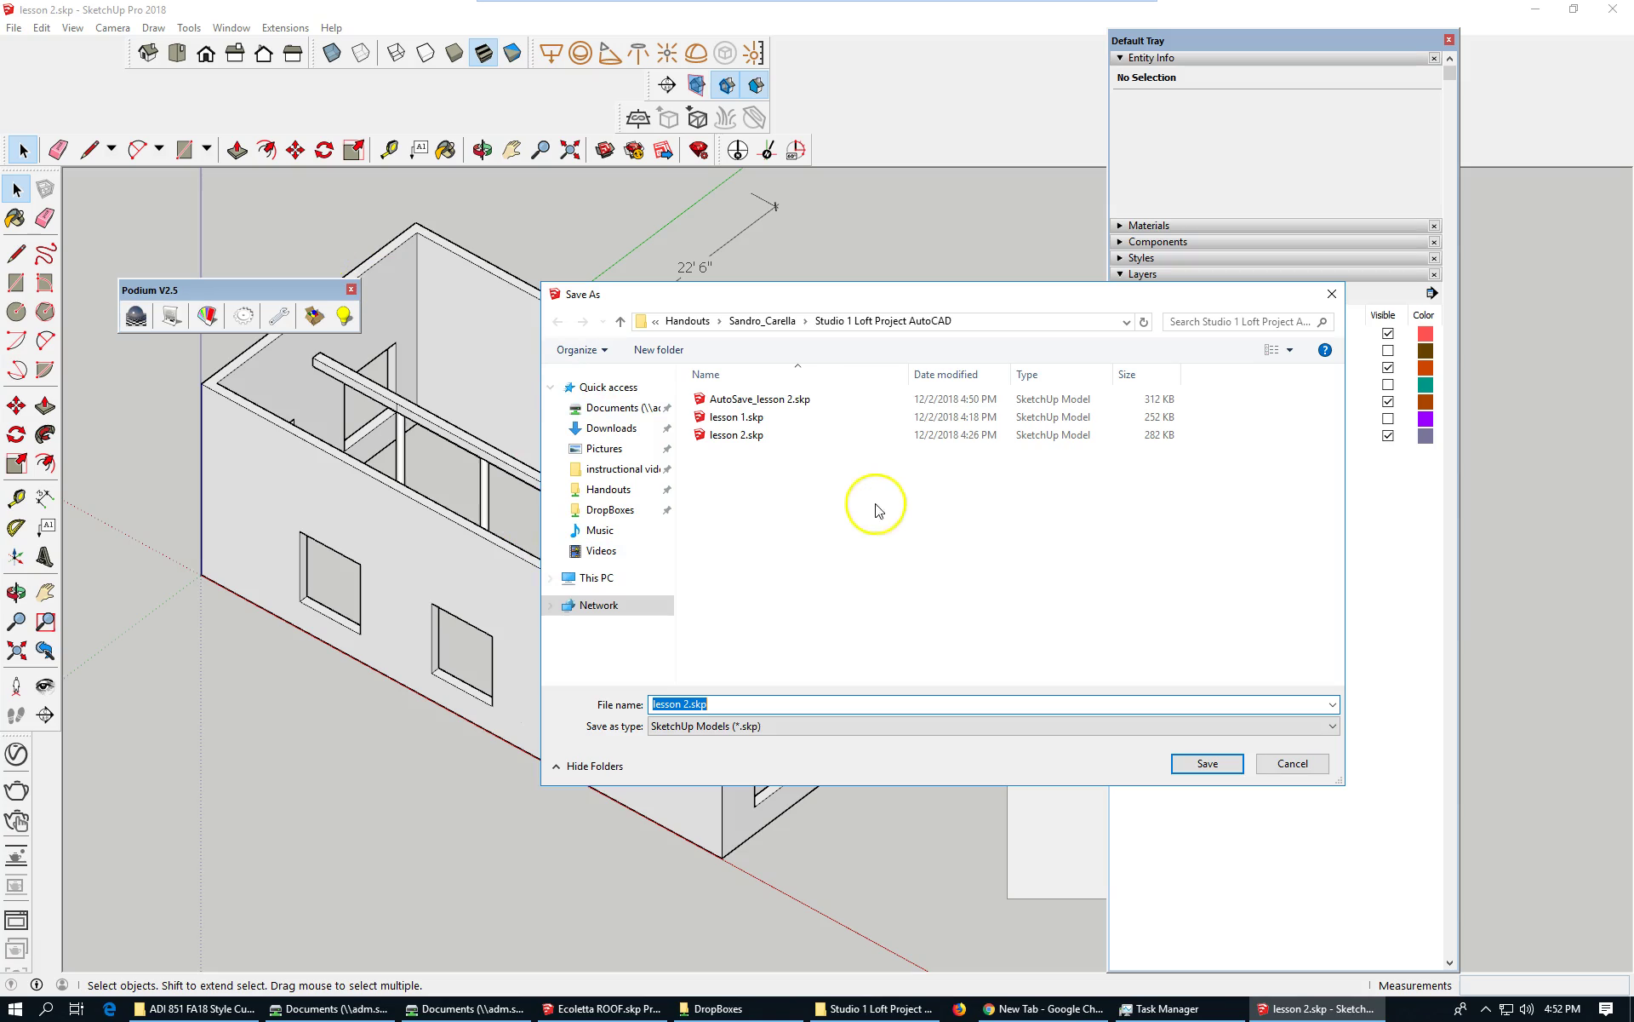
{"action": "left_click", "coordinate": [687, 703]}
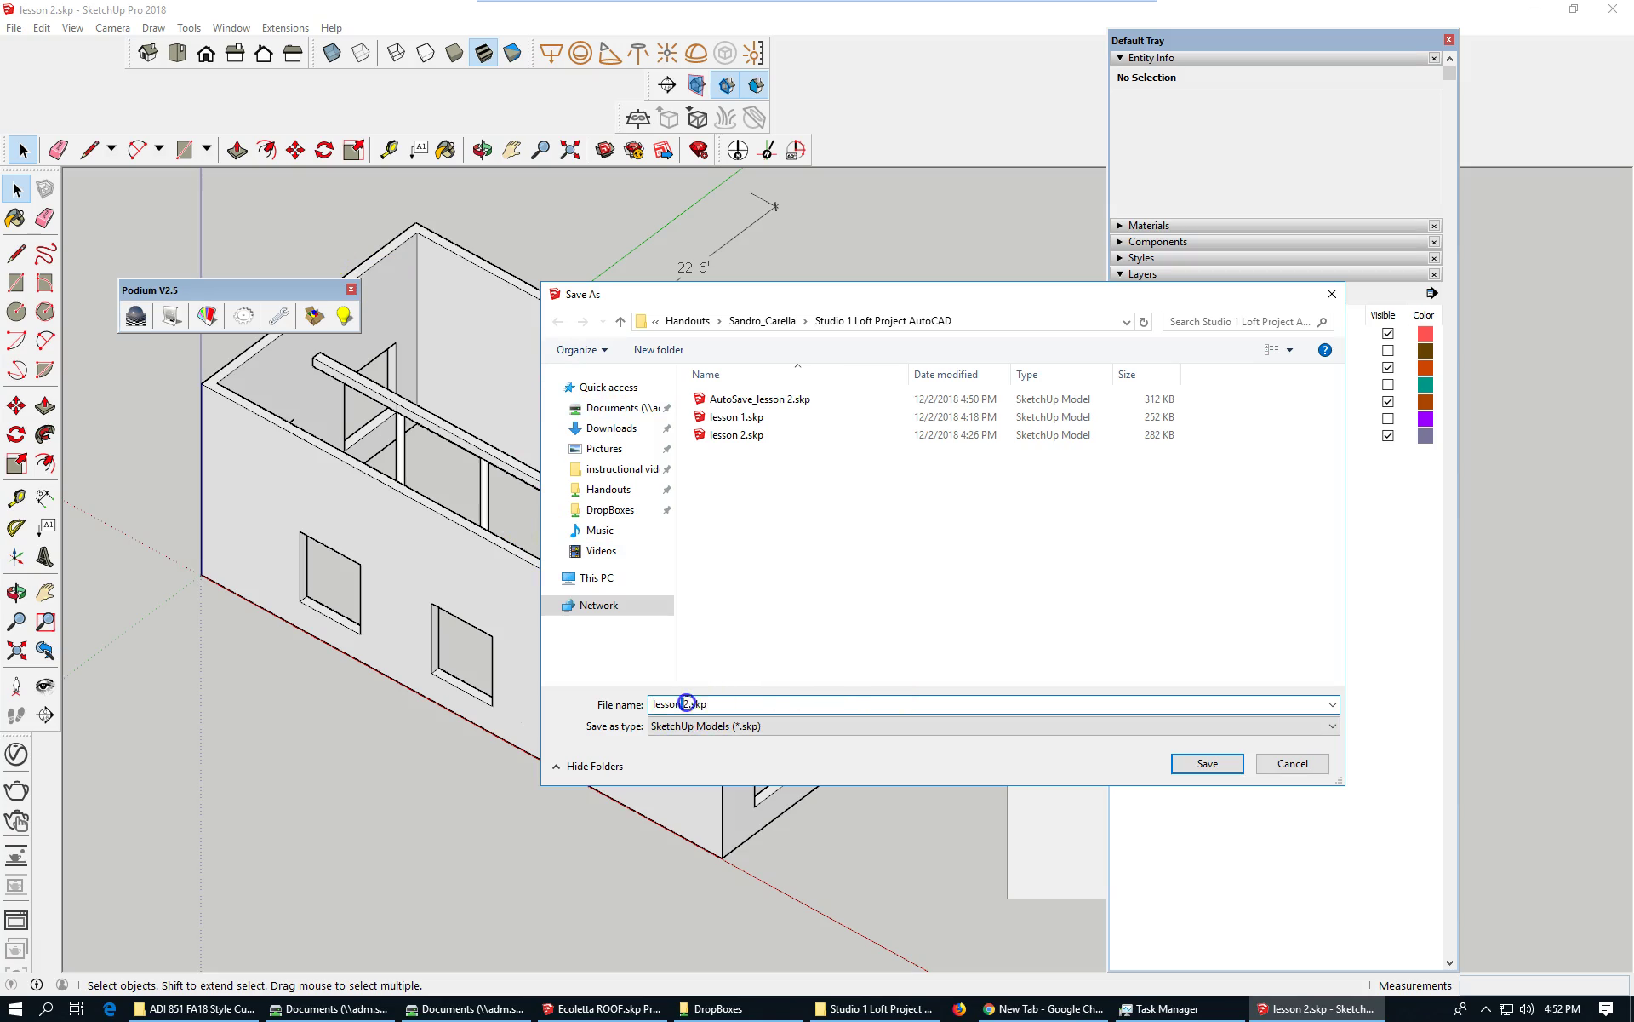
{"action": "key", "text": "Delete"}
{"action": "type", "text": "3"}
{"action": "left_click", "coordinate": [1206, 758]}
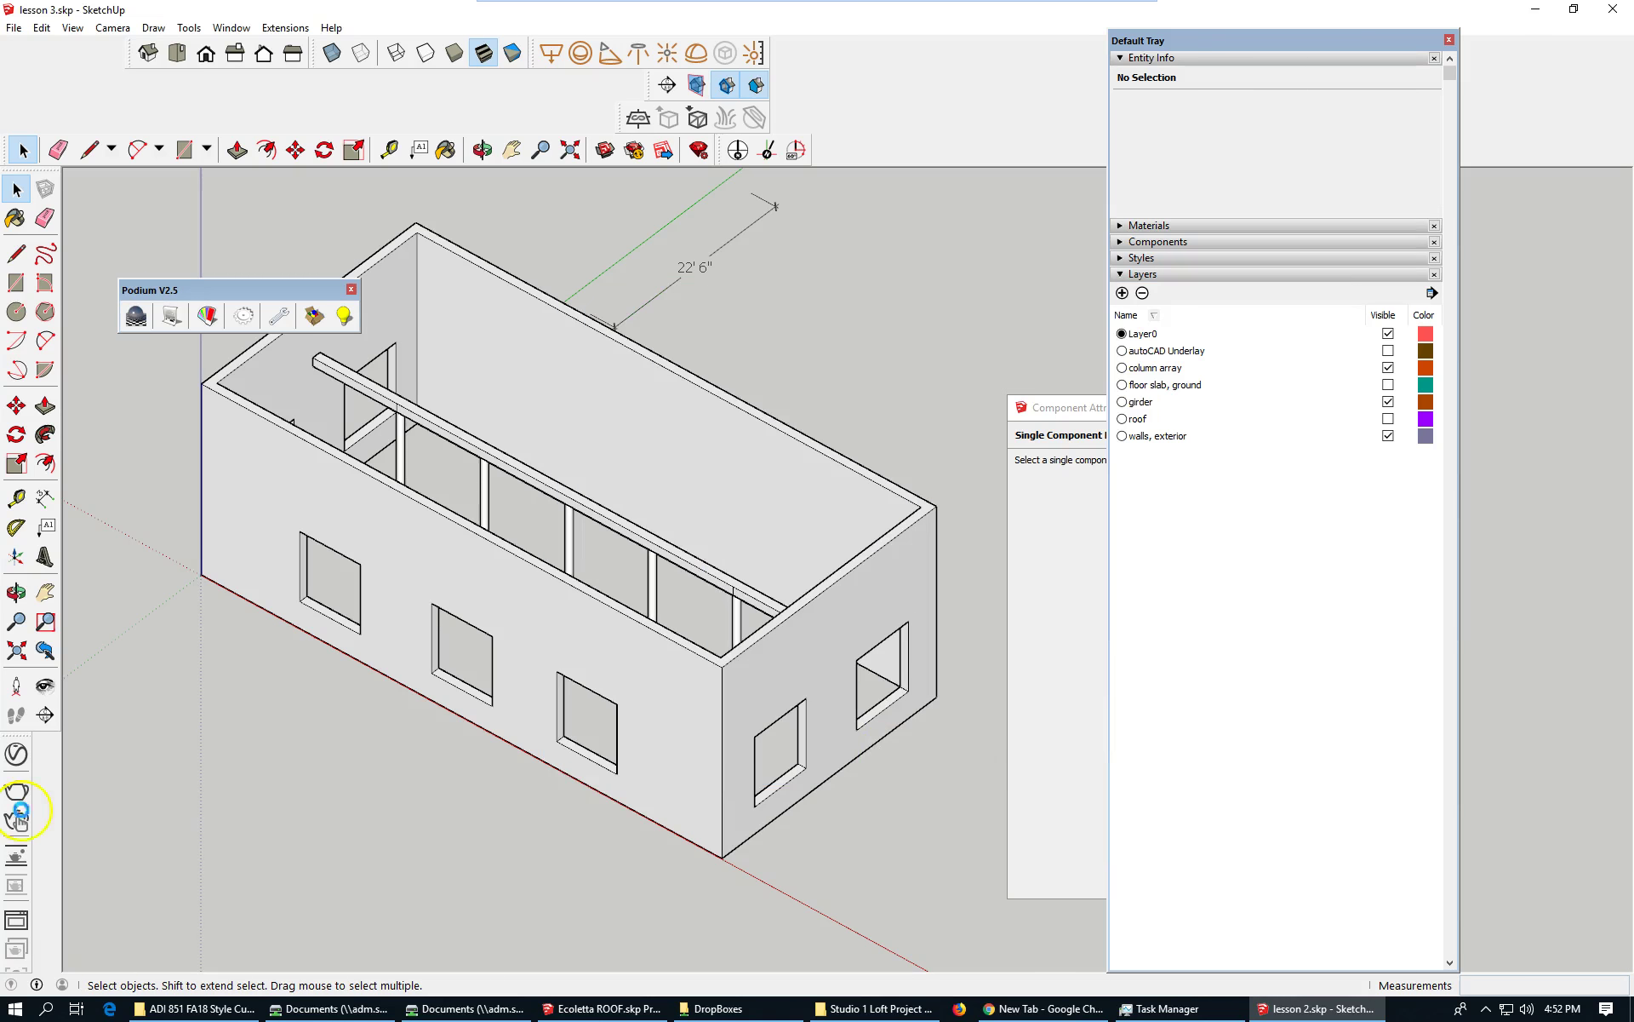